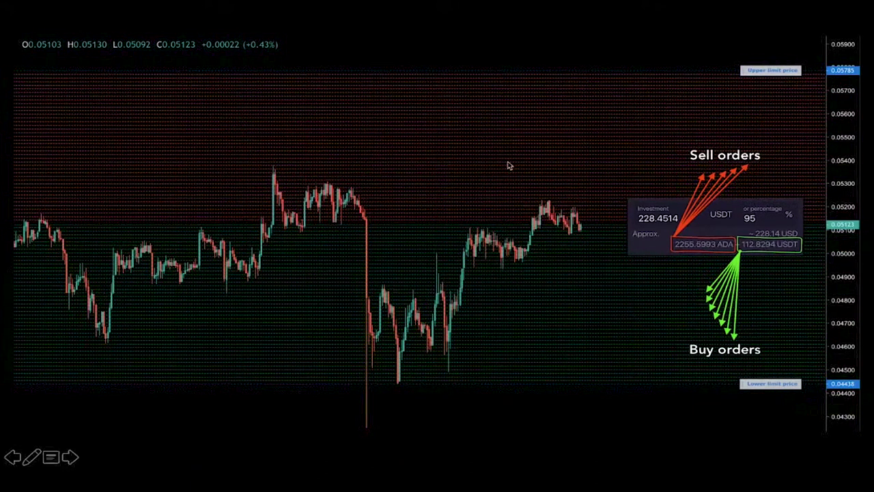
Switch the slideshow pointer to the laser pointer and advance through the trading bot presentation slides.
left_click(33, 461)
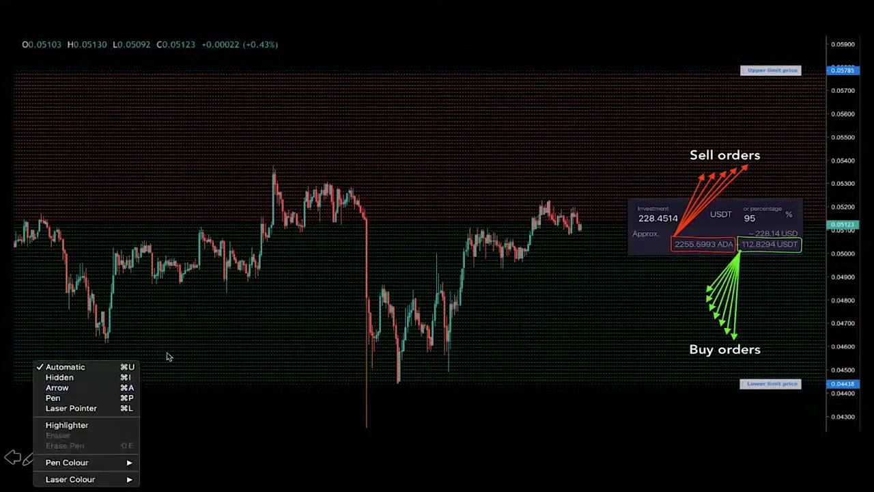
left_click(75, 413)
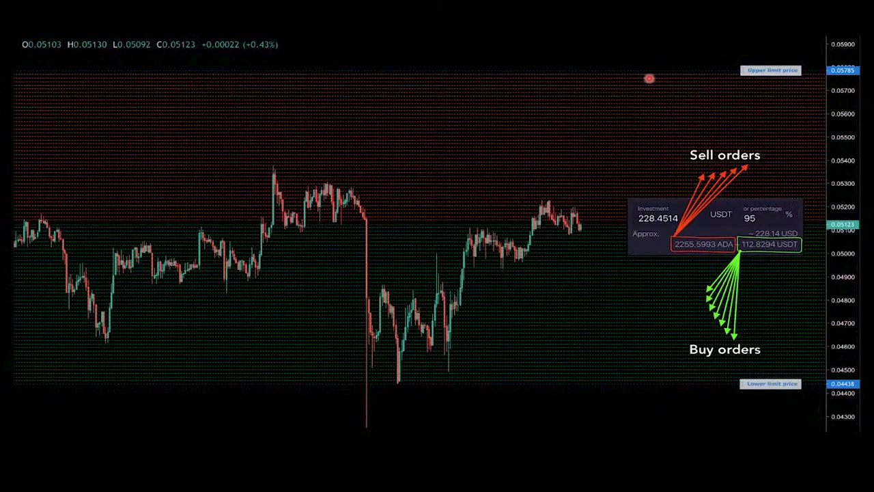
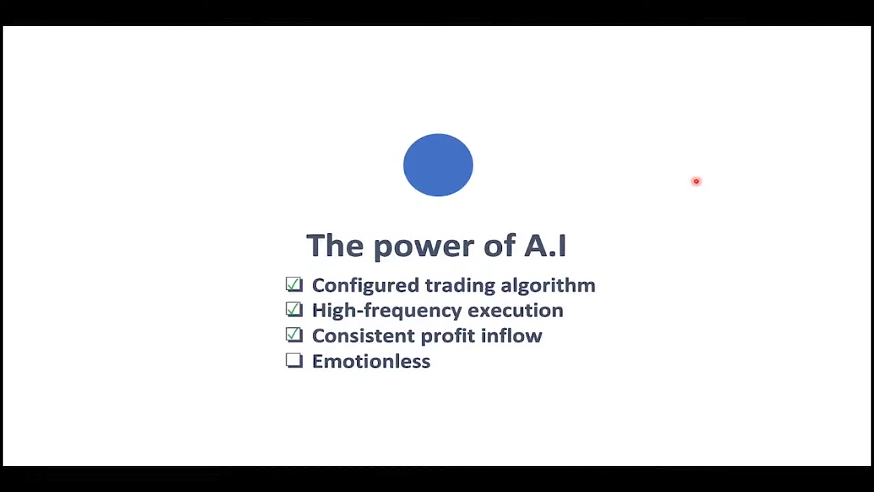
left_click(696, 181)
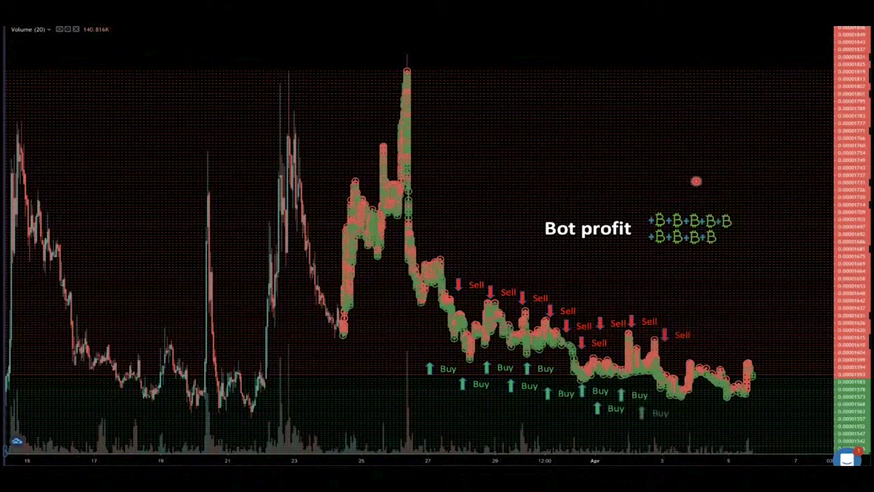
key("Right")
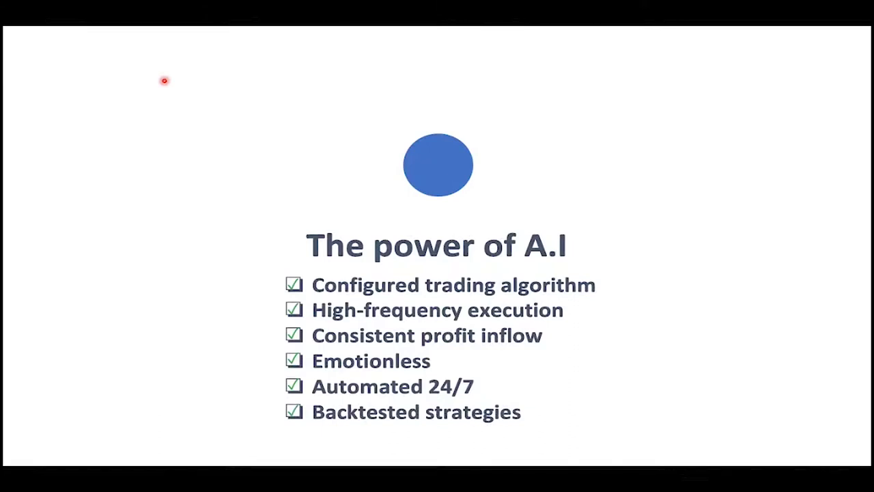
left_click(164, 80)
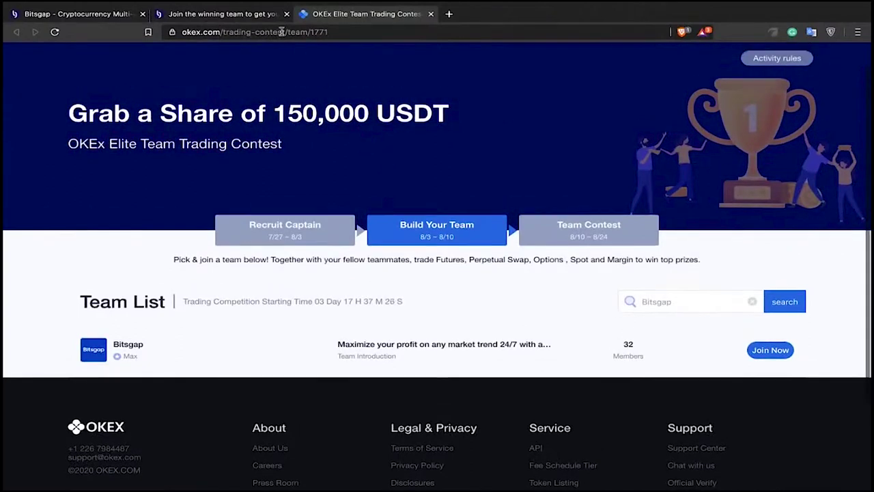
Read the Bitsgap blog post on the OKEx team trading contest, including how to join, and return to the OKEx contest page.
left_click(225, 14)
scroll(523, 129, "up", 1)
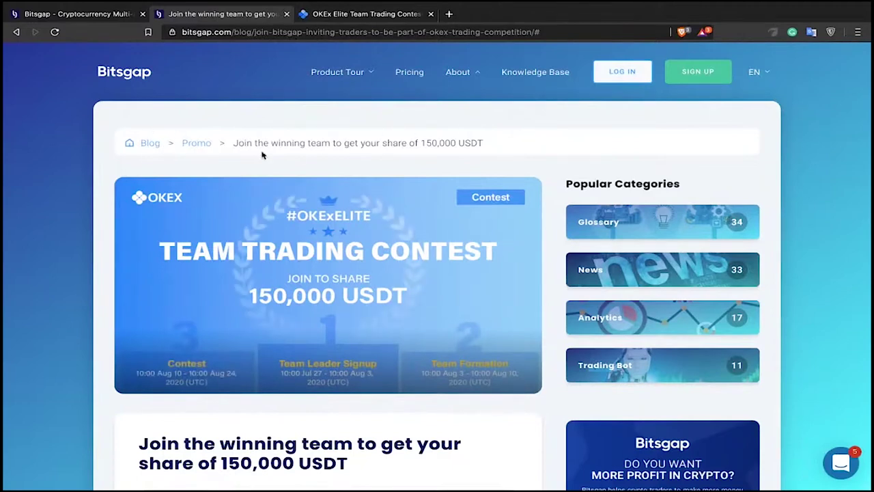
scroll(346, 154, "down", 5)
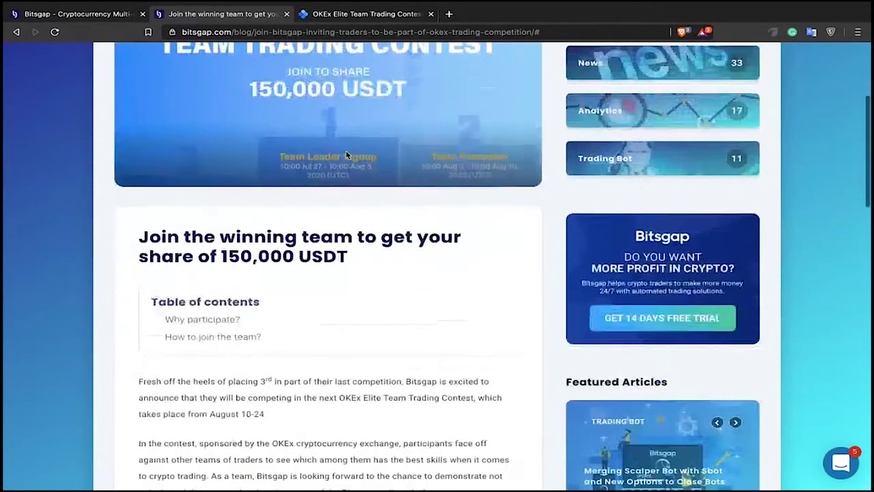
scroll(347, 151, "down", 7)
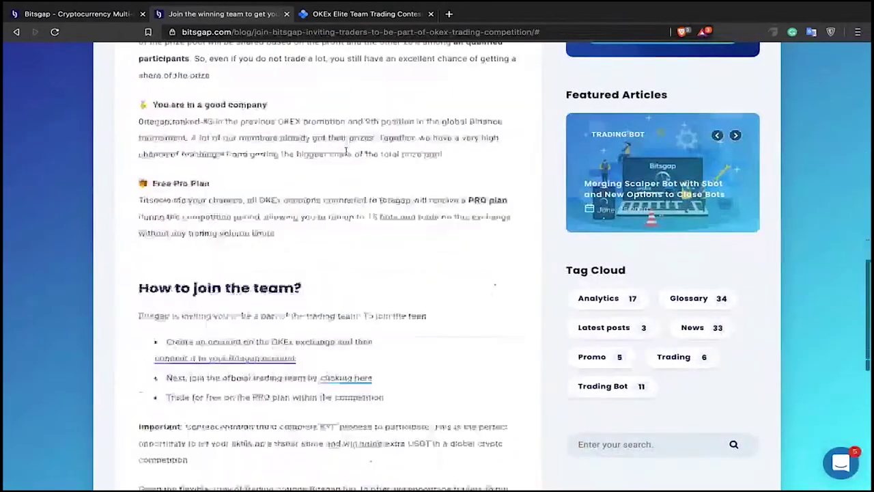
scroll(347, 155, "down", 2)
scroll(346, 155, "up", 7)
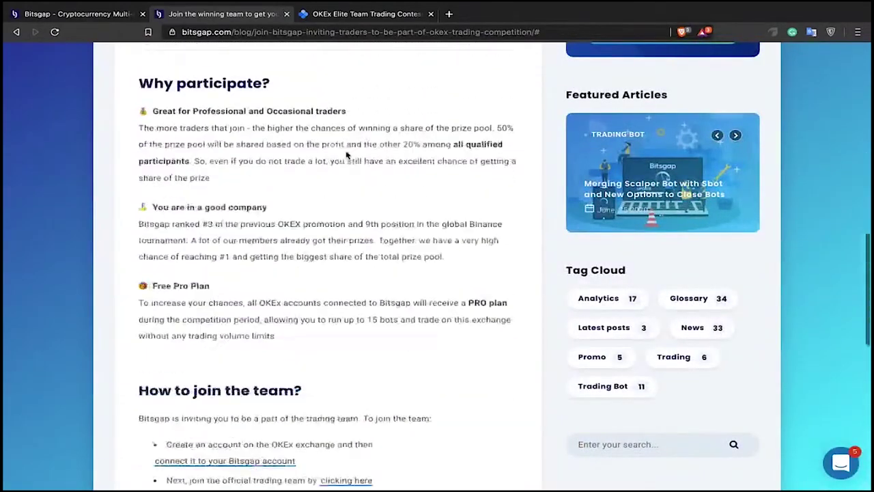
scroll(346, 155, "down", 5)
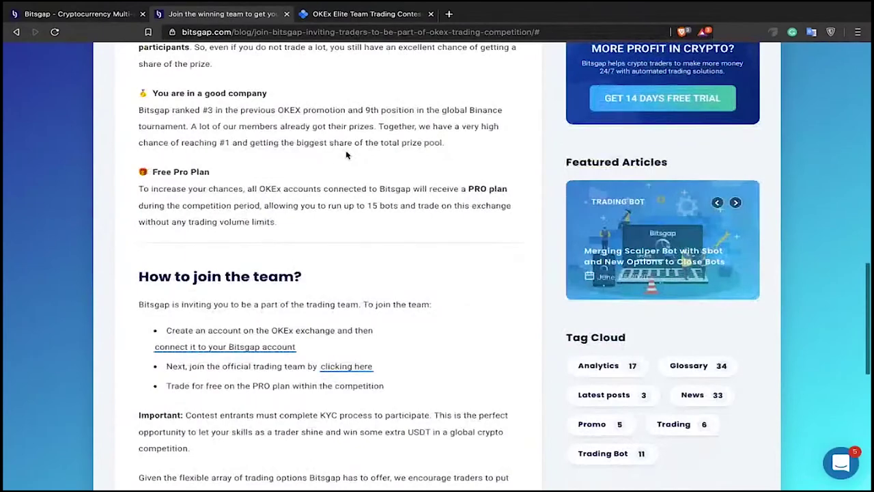
scroll(364, 131, "up", 2)
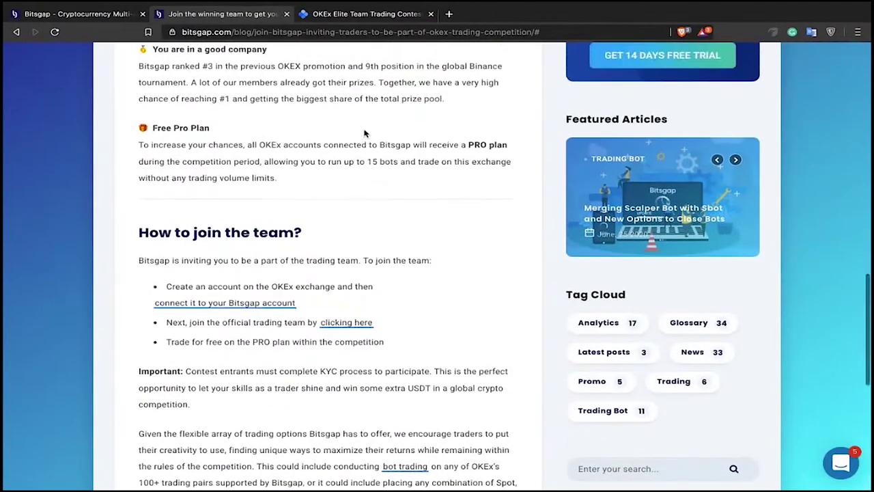
scroll(364, 133, "up", 1)
scroll(364, 133, "down", 3)
scroll(364, 131, "up", 5)
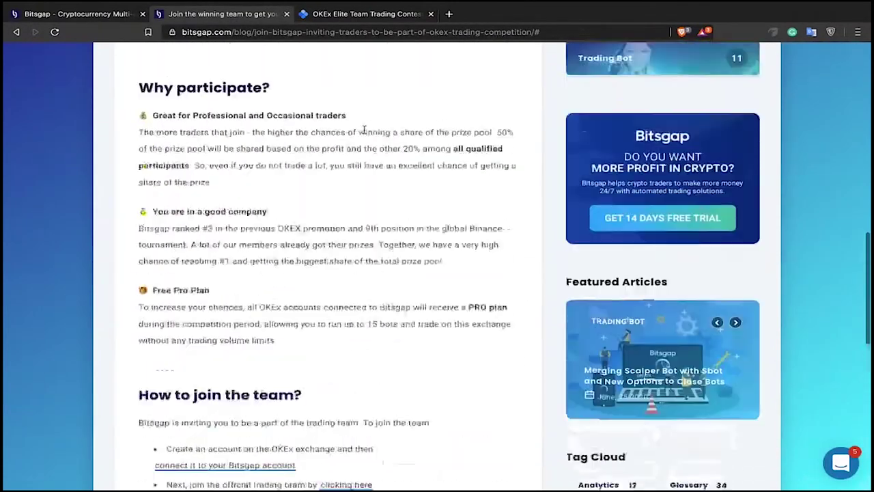
scroll(364, 131, "up", 10)
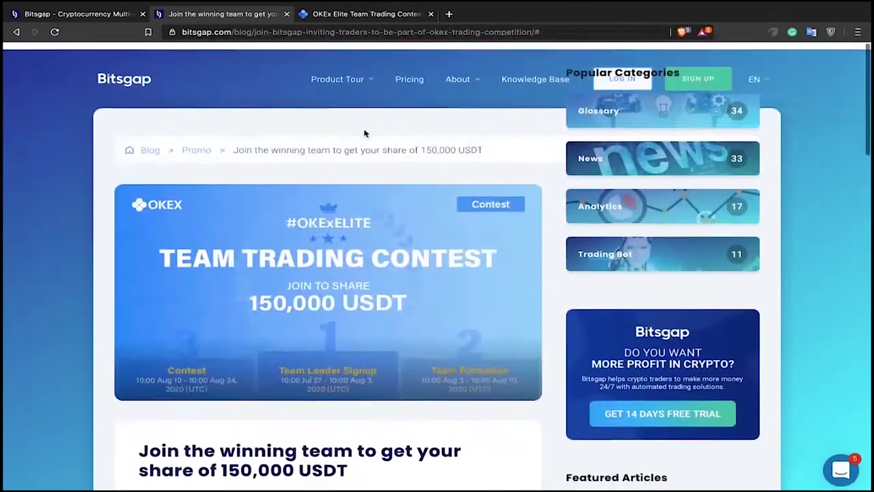
scroll(370, 171, "down", 5)
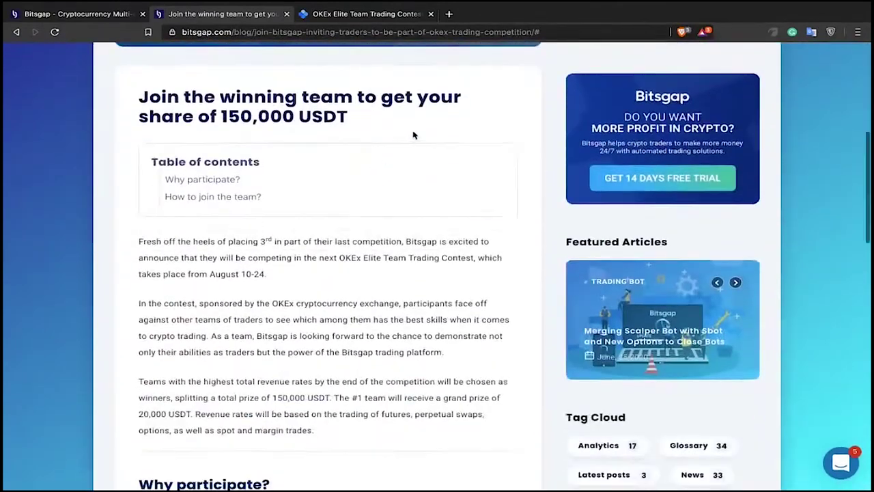
scroll(413, 134, "up", 5)
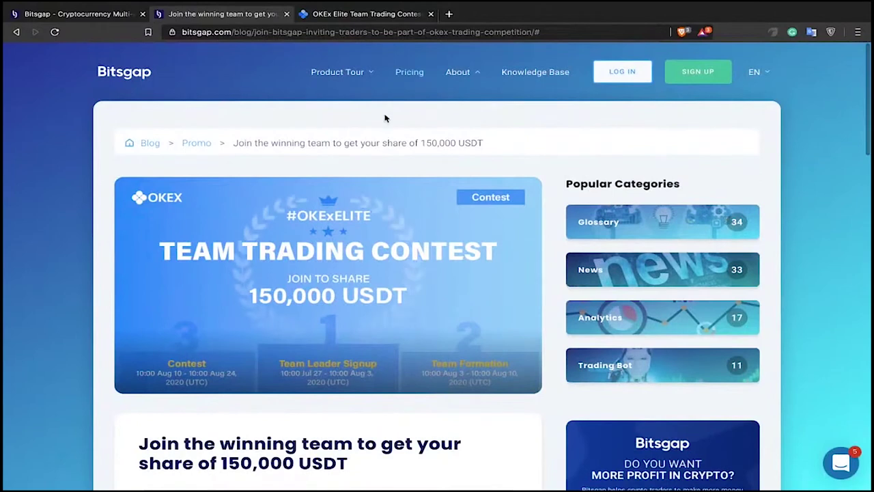
left_click(357, 15)
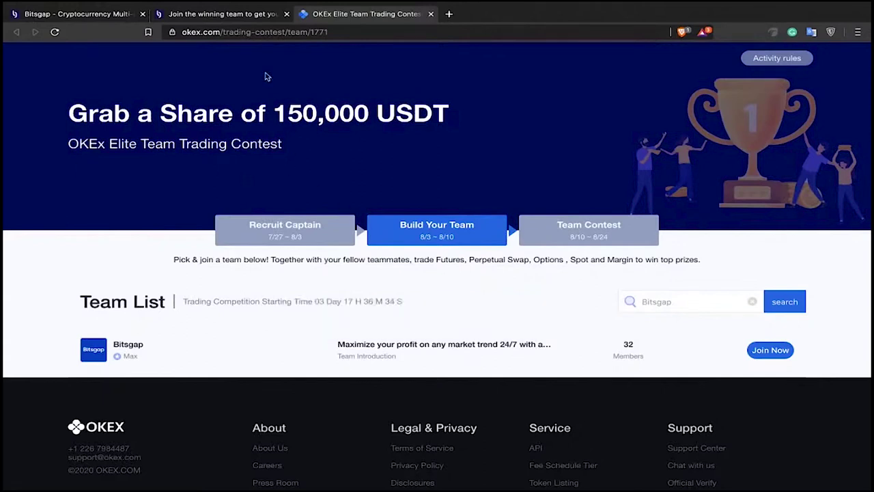
Open the Bitsgap bots page, enable the account's demo mode and review the list of active demo bots.
left_click(90, 14)
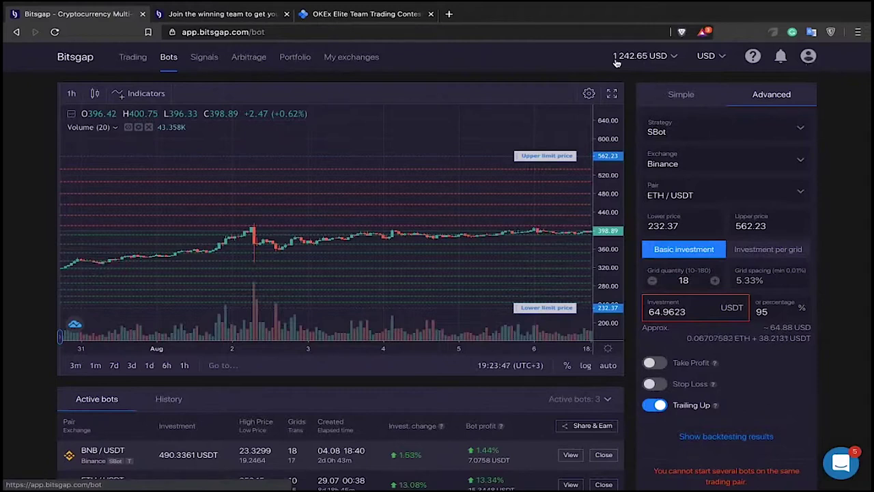
scroll(624, 77, "down", 2)
scroll(624, 78, "up", 2)
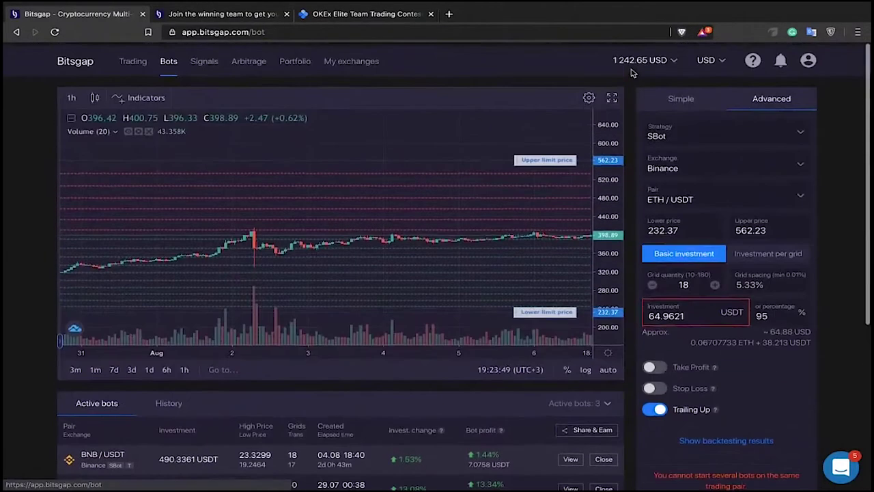
left_click(810, 58)
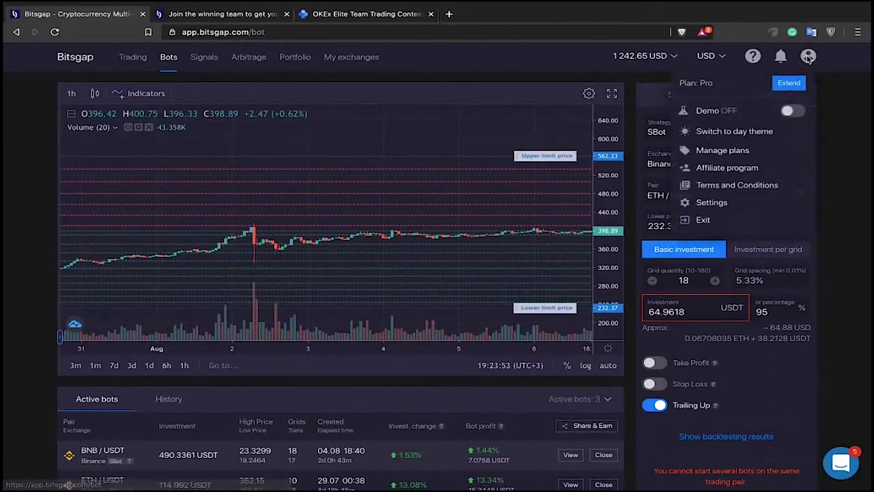
left_click(790, 112)
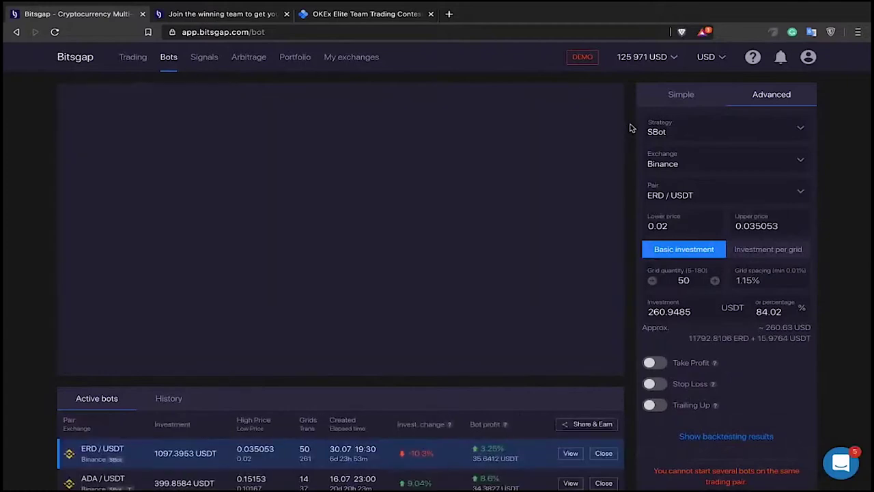
scroll(629, 127, "down", 5)
scroll(631, 127, "up", 1)
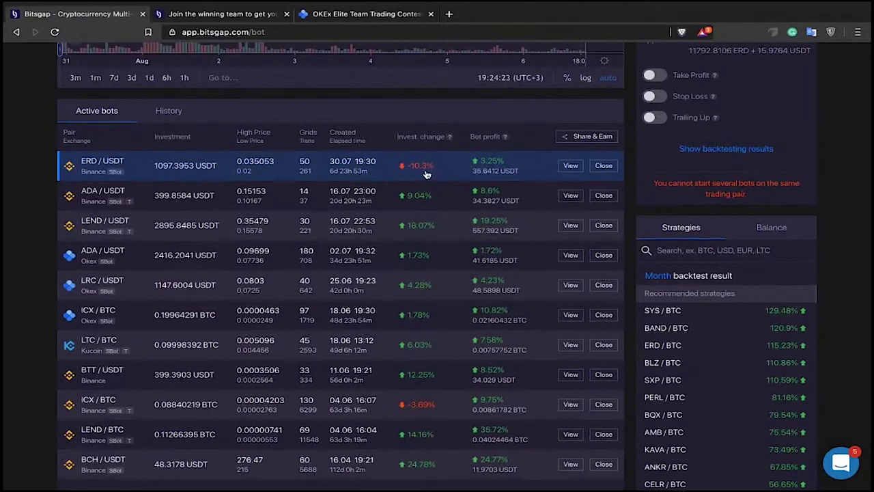
scroll(453, 234, "up", 5)
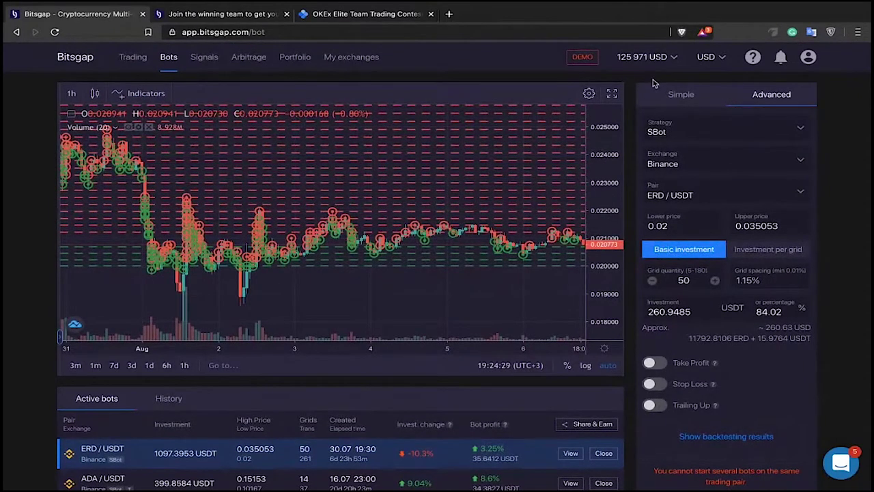
Enable the Take Profit, Stop Loss and Trailing Up options in the advanced settings of the ERD / USDT bot.
left_click(676, 96)
left_click(775, 97)
left_click(652, 364)
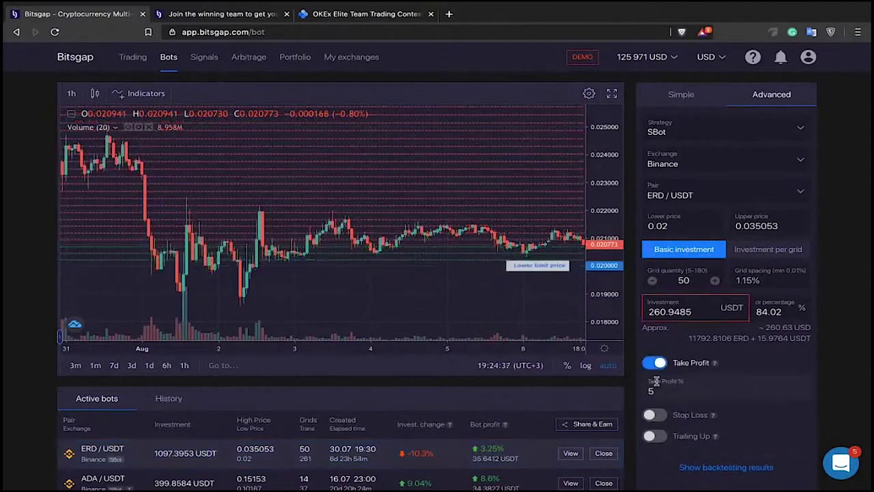
left_click(655, 416)
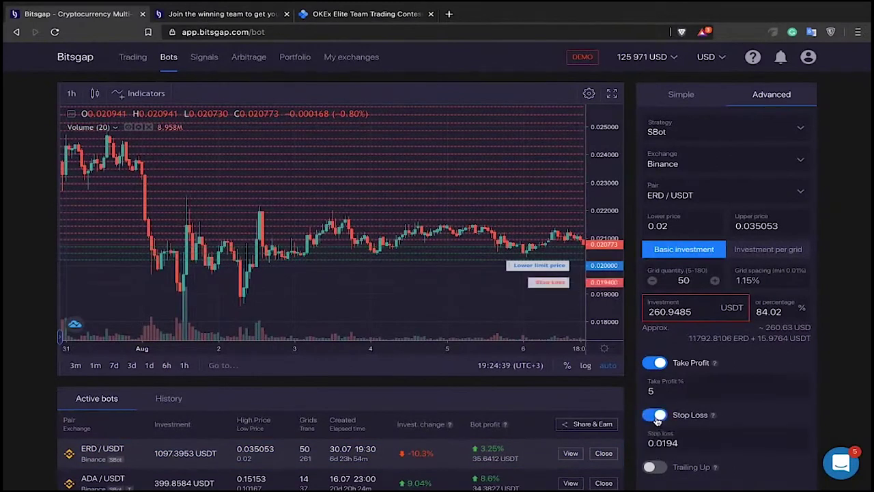
left_click(652, 469)
scroll(696, 396, "down", 1)
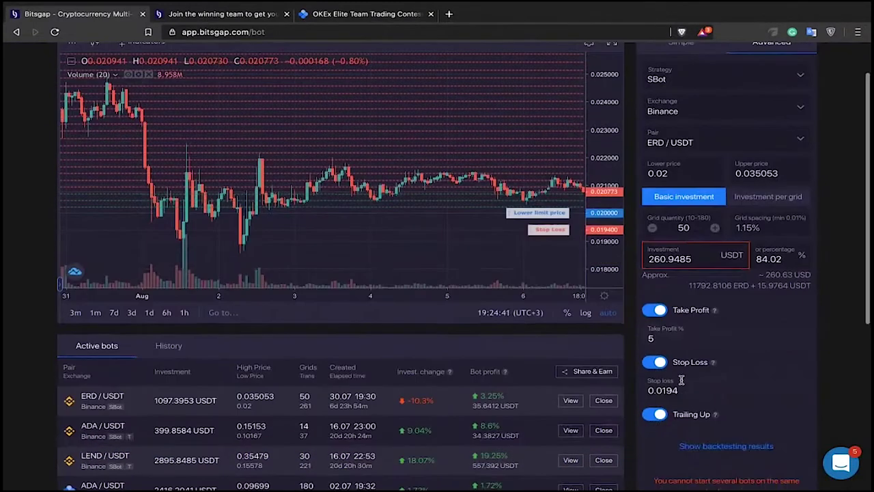
Turn off Take Profit, Stop Loss and Trailing Up for the ERD / USDT bot.
left_click(656, 311)
left_click(656, 331)
left_click(657, 353)
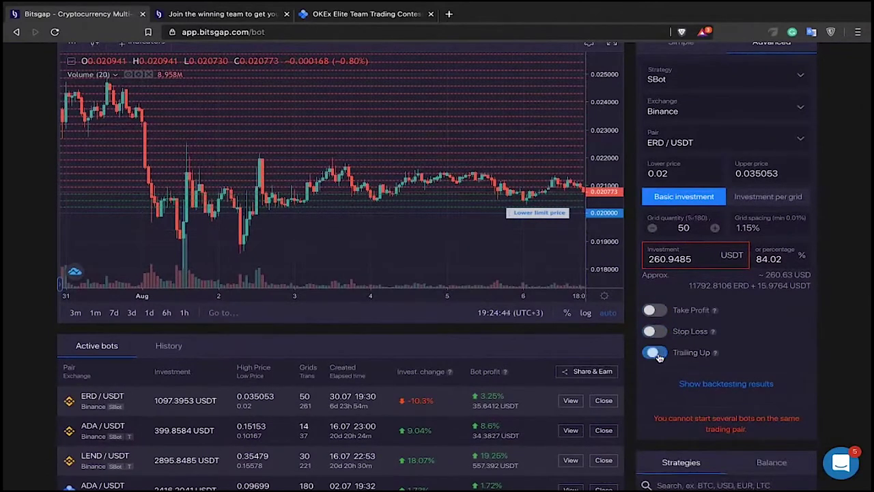
left_click(656, 312)
left_click(656, 312)
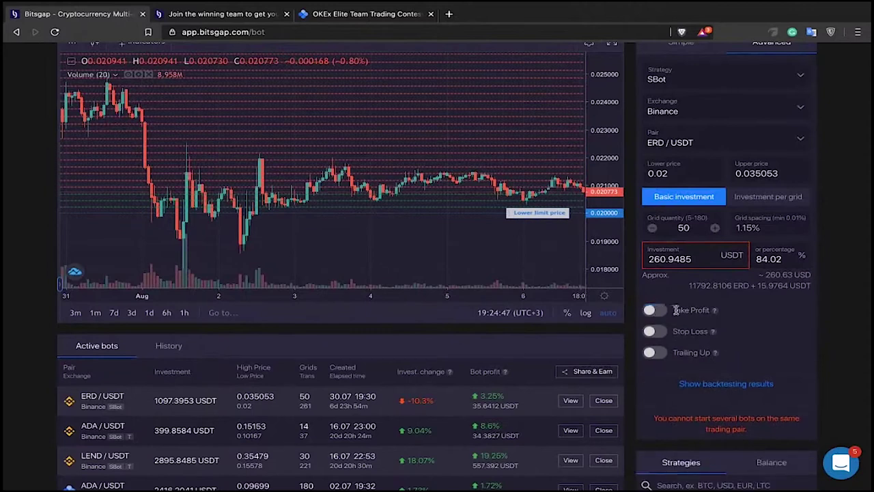
Highlight the Take Profit and Trailing Up labels, and toggle Trailing Up on and back off.
double_click(683, 311)
left_click_drag(686, 310, 666, 332)
left_click(656, 331)
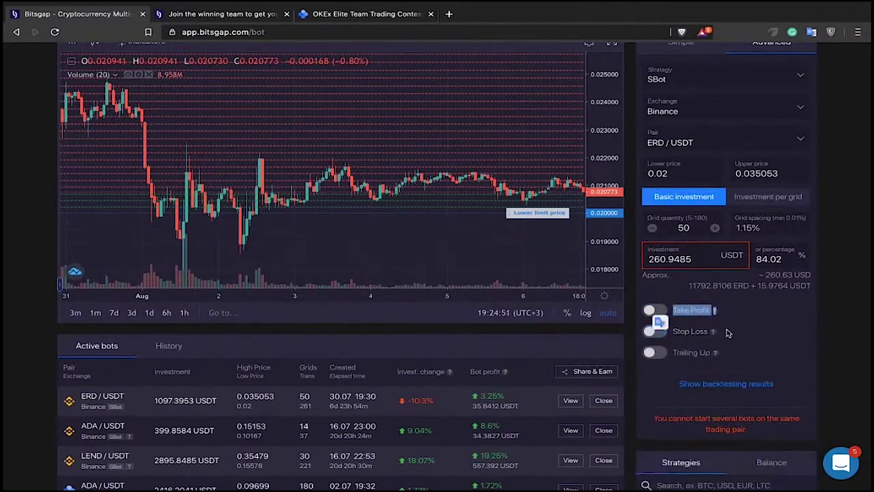
left_click(652, 355)
left_click_drag(672, 353, 703, 351)
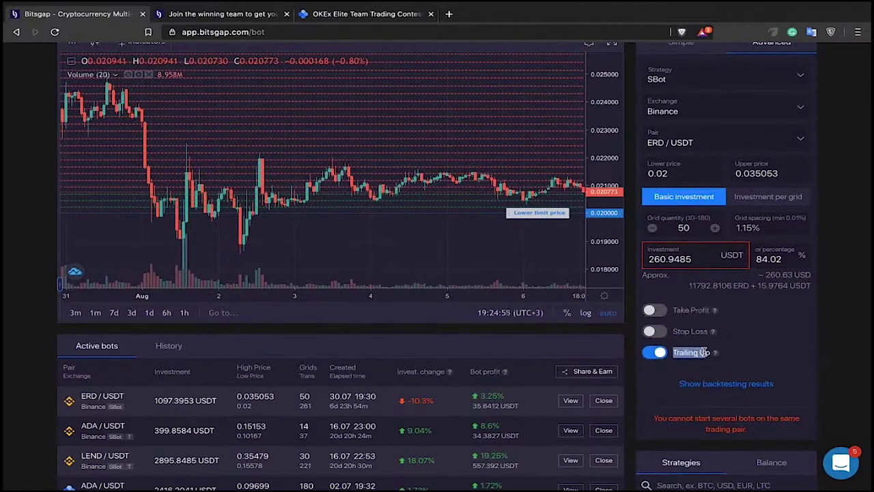
left_click(669, 360)
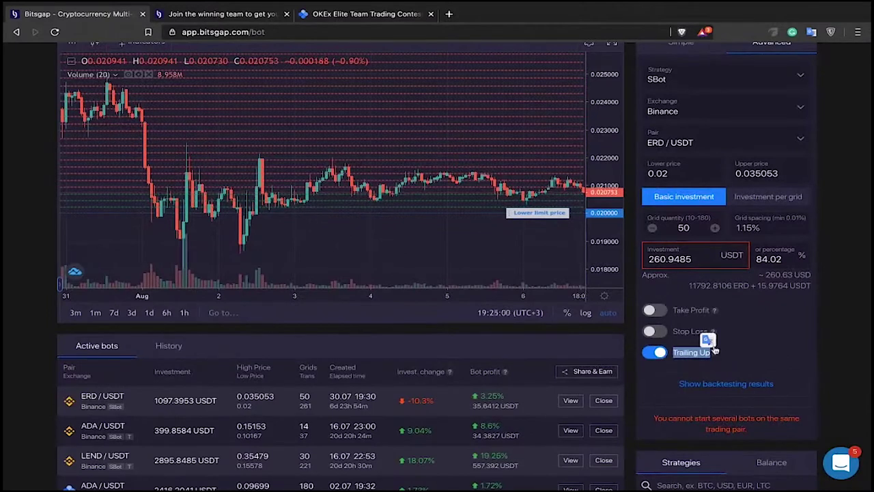
left_click(659, 352)
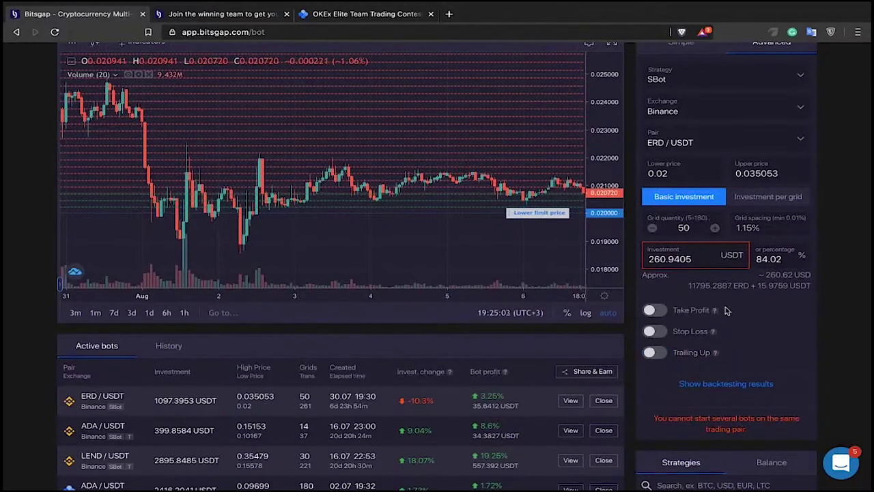
Display the available bot strategies and reselect SBot for the ERD / USDT pair.
scroll(817, 343, "up", 1)
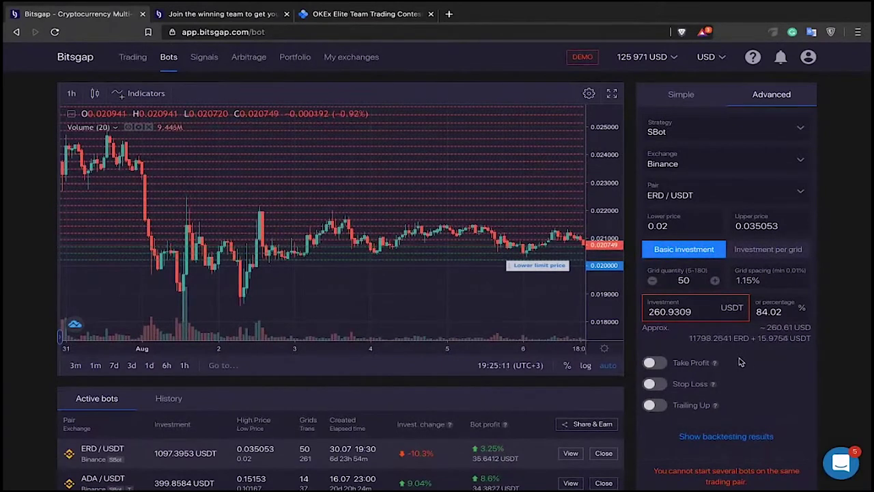
left_click(688, 133)
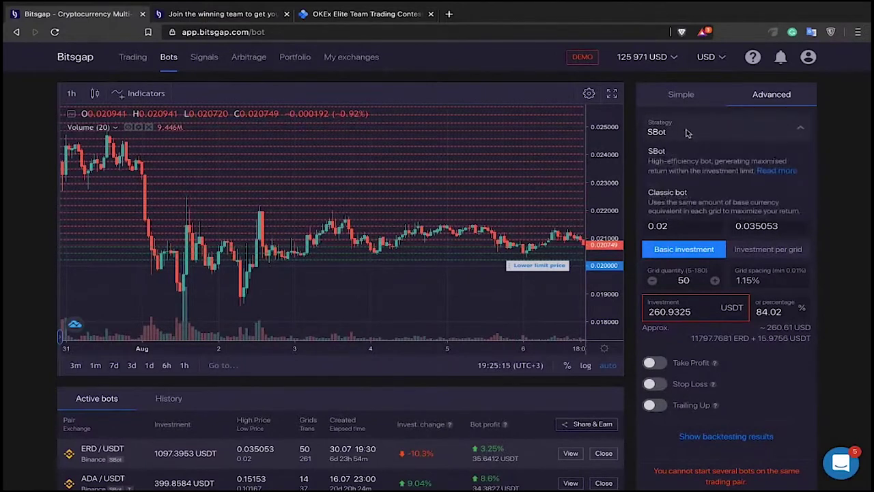
left_click(684, 167)
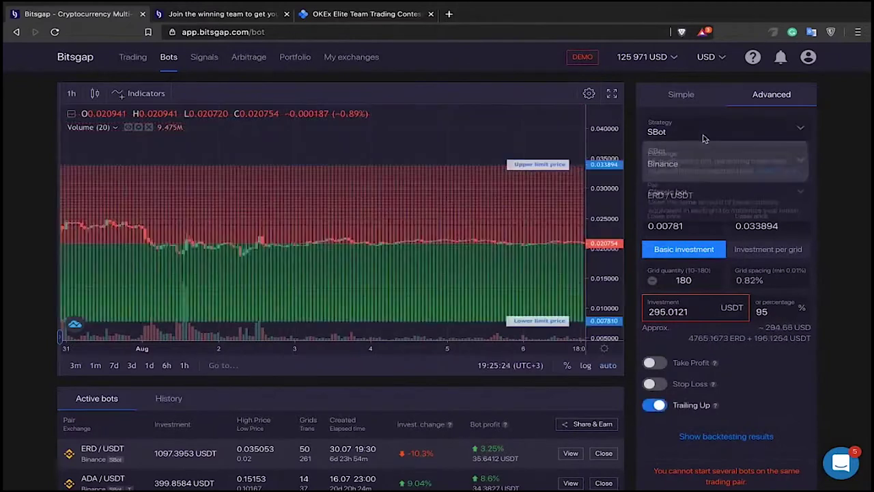
Set the grid quantity of the ERD / USDT bot to 10.
double_click(699, 280)
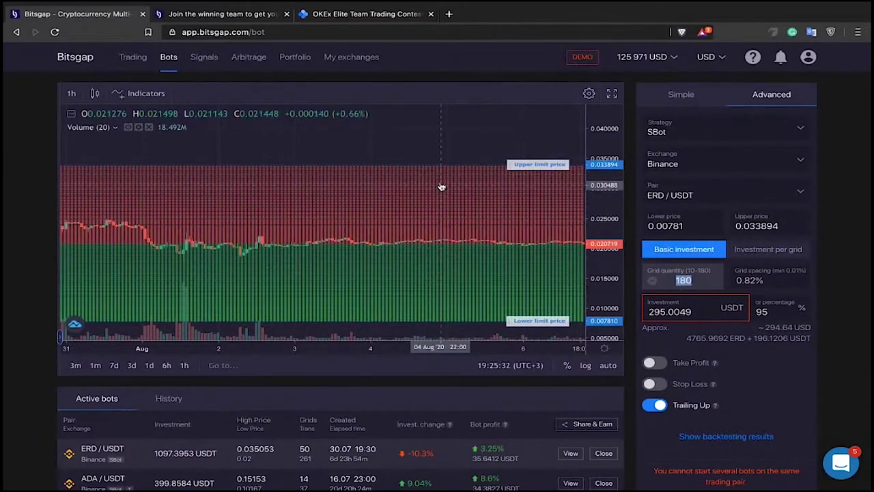
left_click(442, 134)
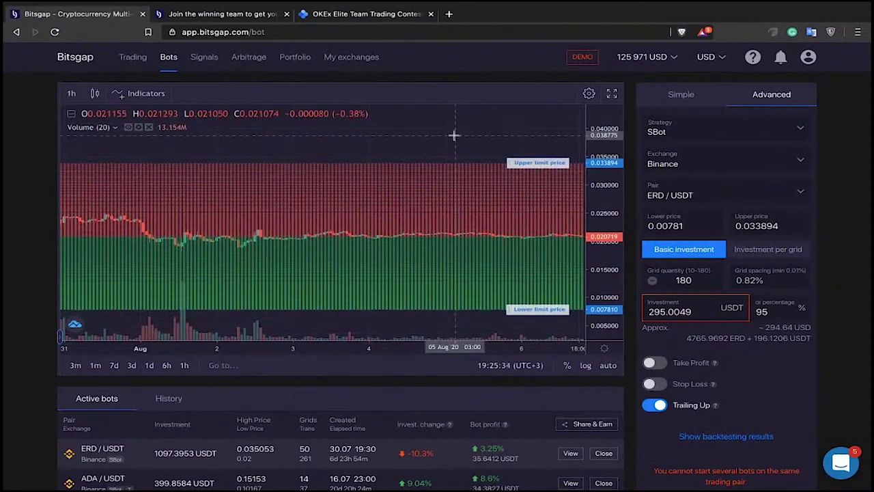
left_click(671, 282)
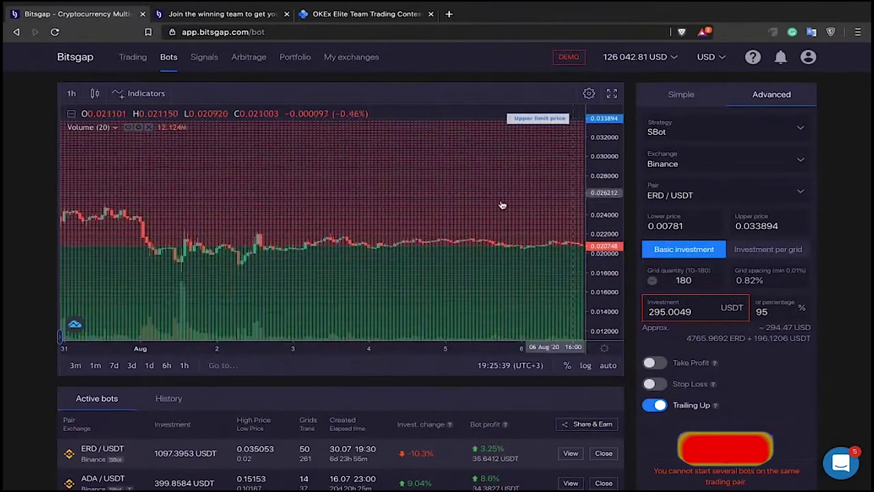
scroll(502, 205, "up", 2)
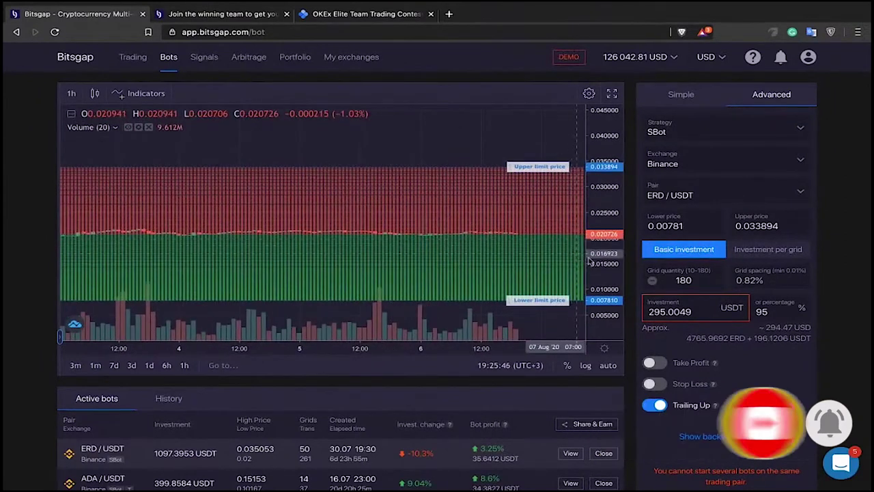
left_click(686, 281)
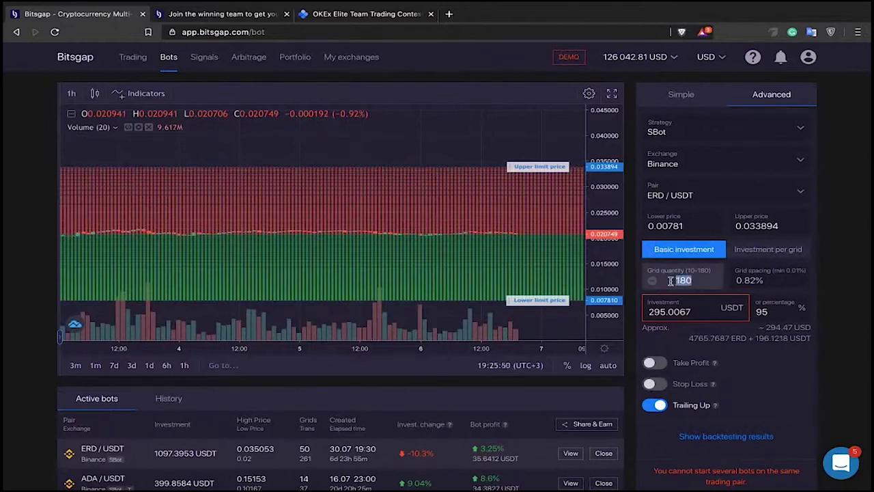
type("10")
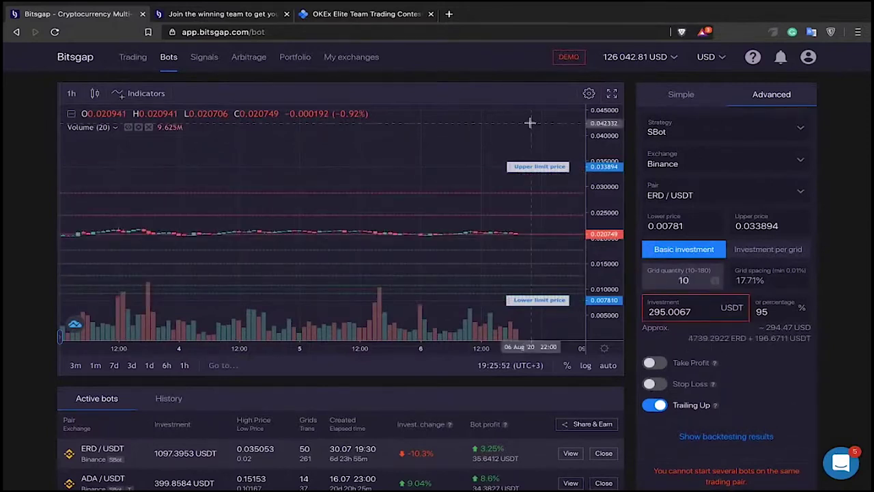
Raise the grid quantity of the ERD / USDT bot to 40.
left_click_drag(591, 267, 586, 211)
left_click_drag(508, 225, 432, 189)
scroll(509, 174, "down", 5)
double_click(683, 280)
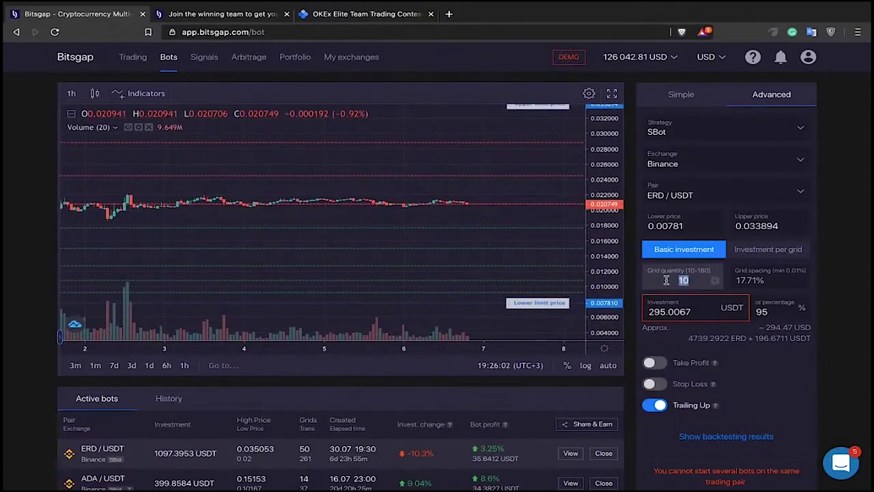
type("40")
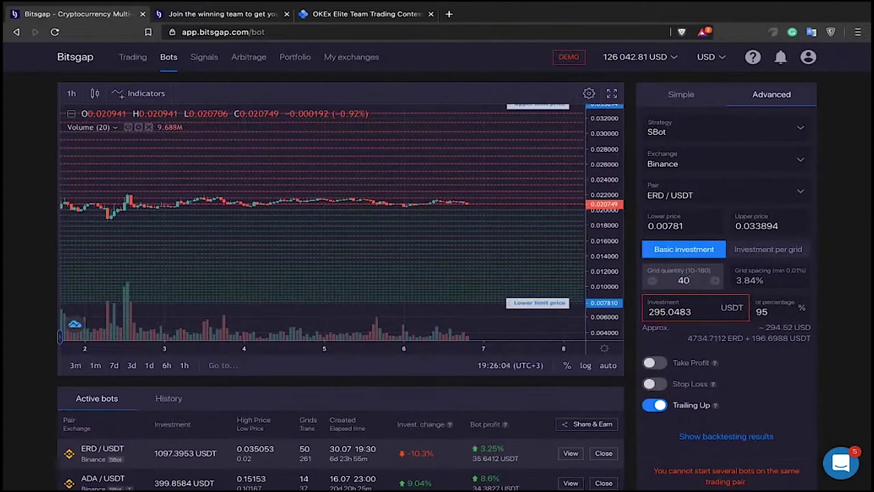
Increase the ERD / USDT bot's grid quantity to 80.
left_click_drag(608, 256, 603, 274)
left_click_drag(476, 116, 476, 125)
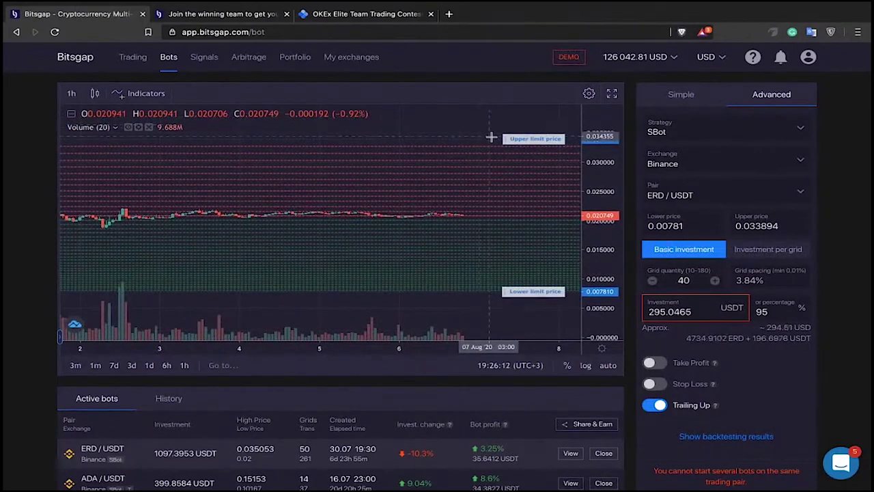
double_click(681, 280)
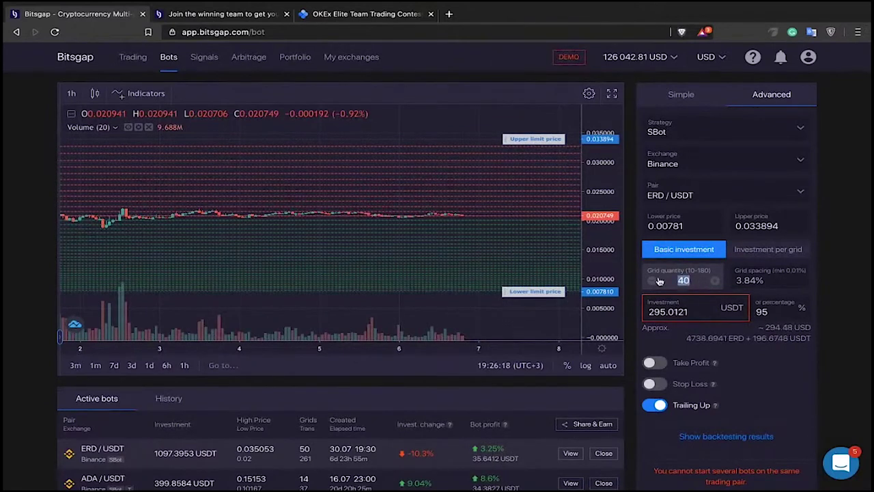
type("8")
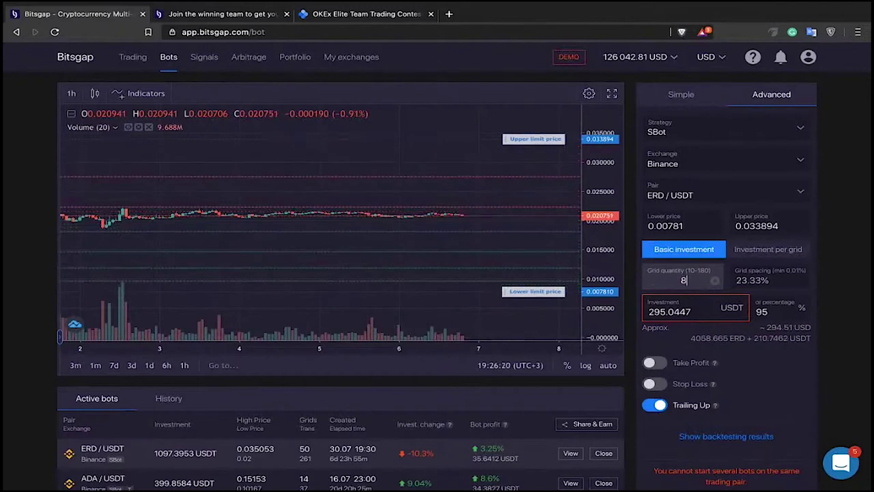
type("0")
key("BackSpace")
type("0")
left_click(552, 233)
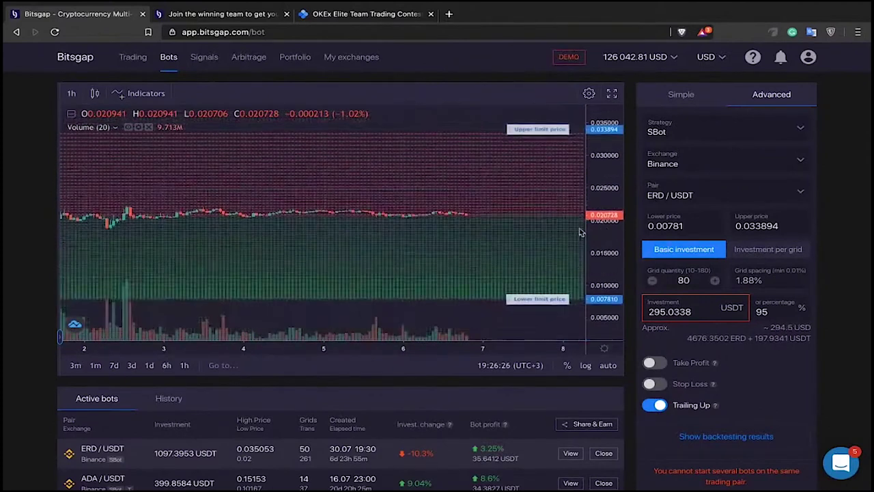
Rescale the price chart to show the full grid, and highlight the bot's grid spacing value.
left_click_drag(593, 252, 606, 205)
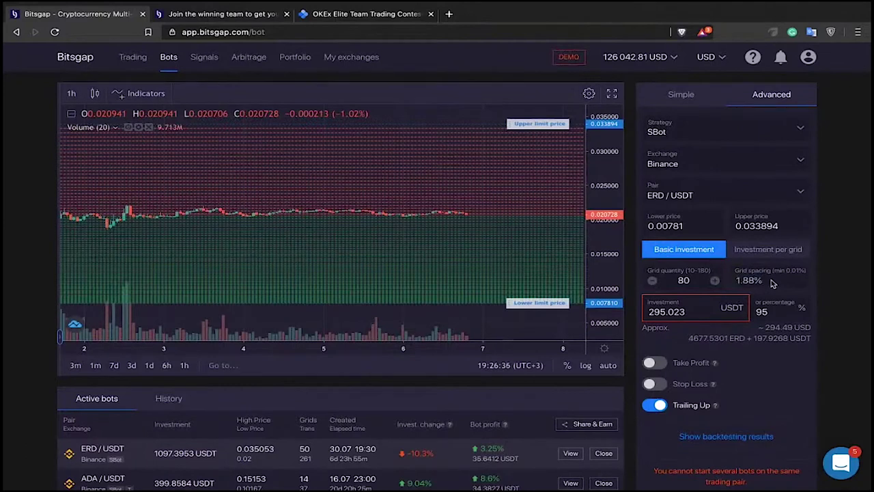
left_click_drag(768, 282, 727, 283)
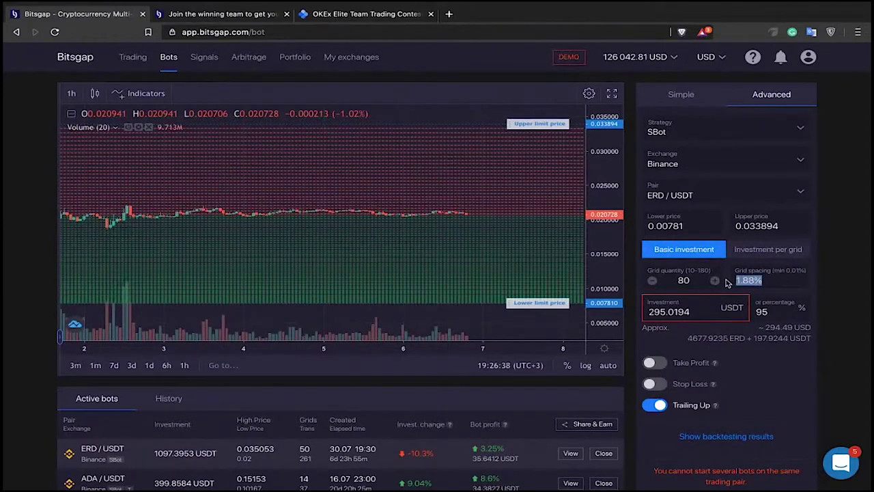
left_click(792, 282)
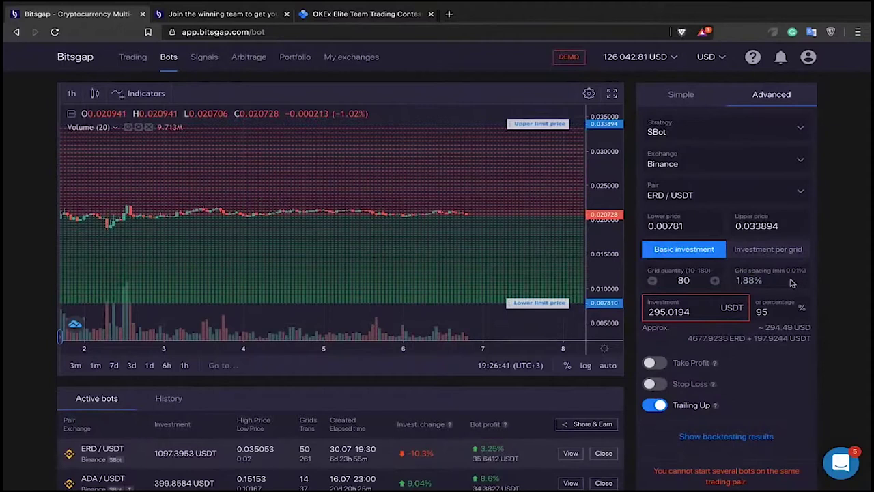
Review the list of exchanges available for the bot, keeping Binance as the exchange.
left_click(698, 167)
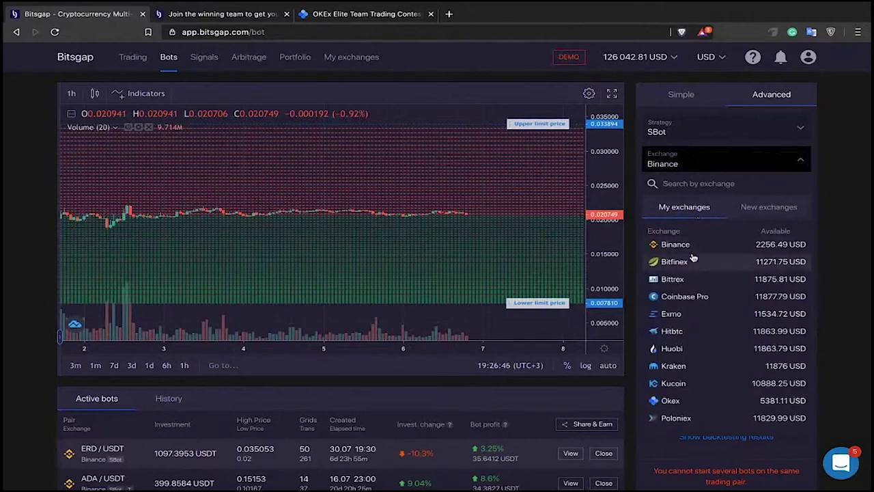
scroll(693, 256, "down", 2)
scroll(697, 258, "up", 2)
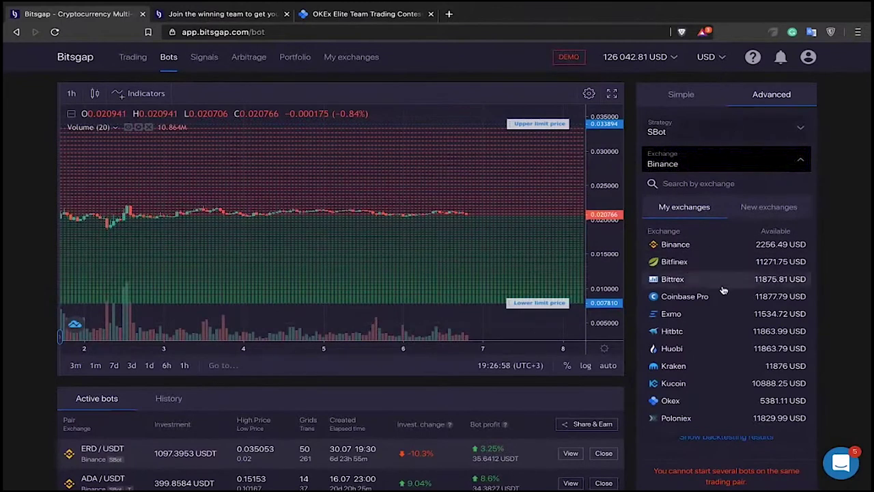
scroll(714, 299, "down", 1)
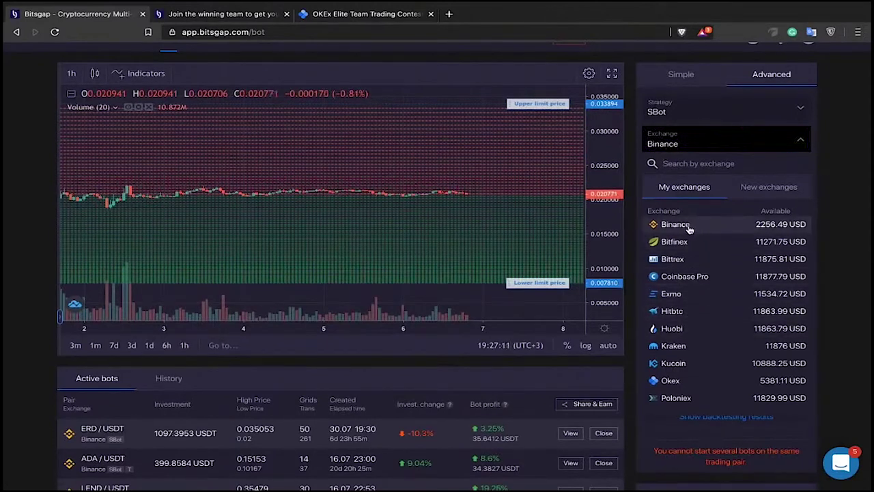
left_click(710, 168)
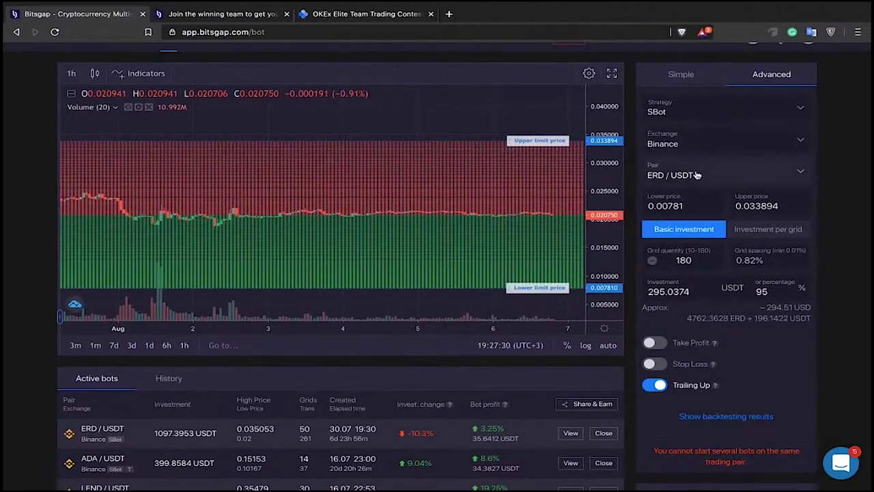
Show the trading pairs available on Binance, and close the list with ERD / USDT still chosen.
left_click(697, 174)
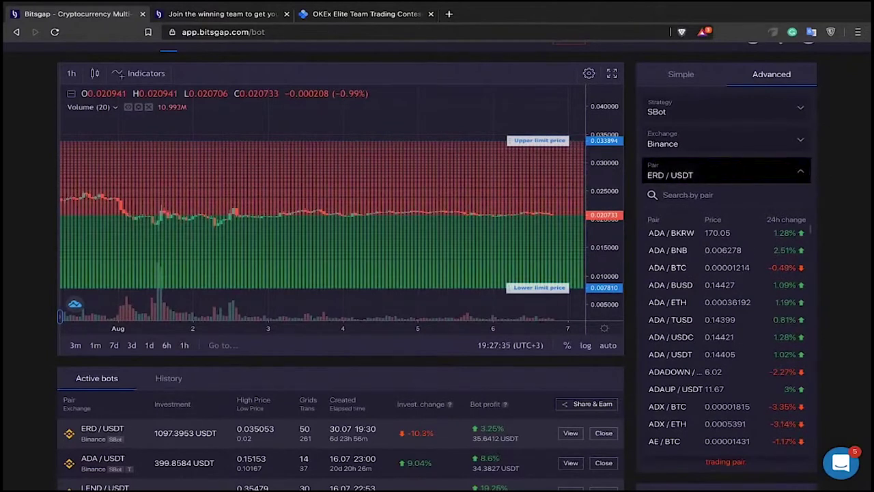
type("tr")
key("BackSpace")
key("BackSpace")
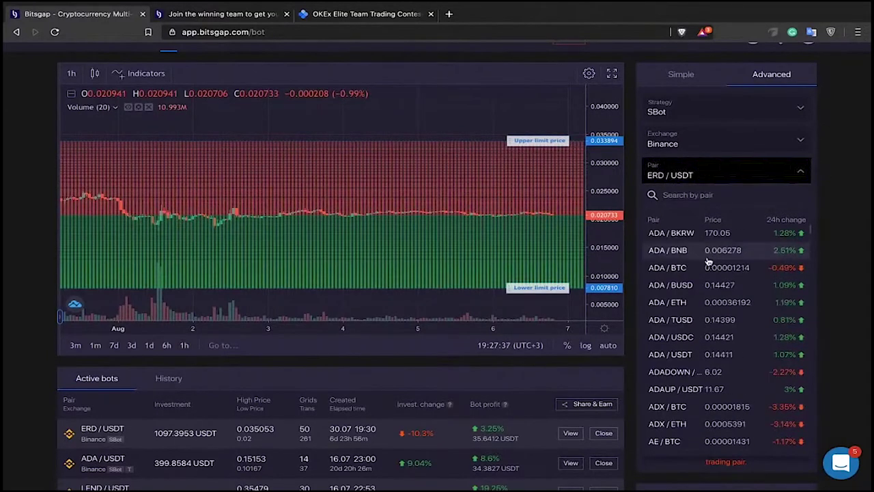
left_click(833, 214)
Show the recommended strategies ranked by their Week backtest result.
scroll(833, 213, "down", 5)
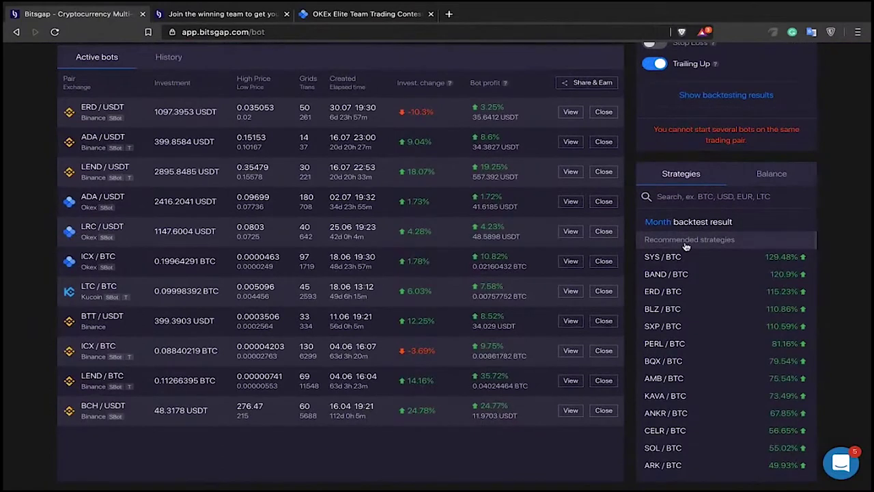
scroll(720, 284, "up", 2)
scroll(724, 285, "down", 2)
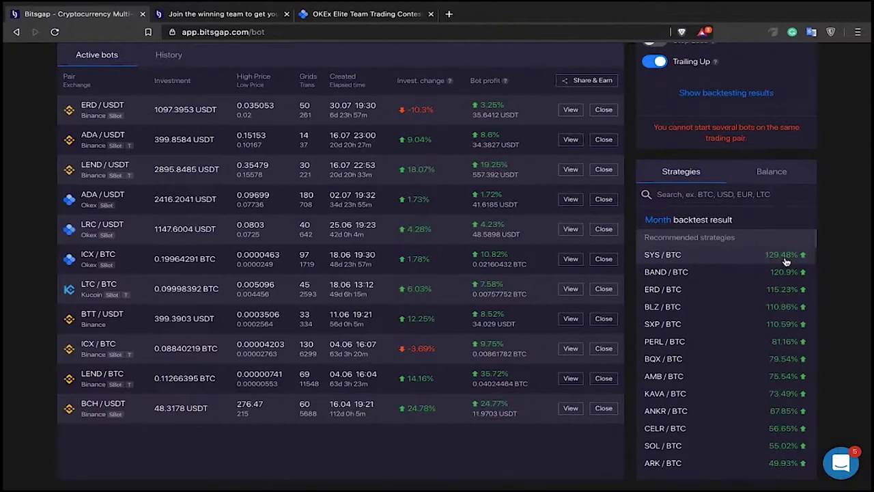
left_click(660, 220)
left_click(666, 293)
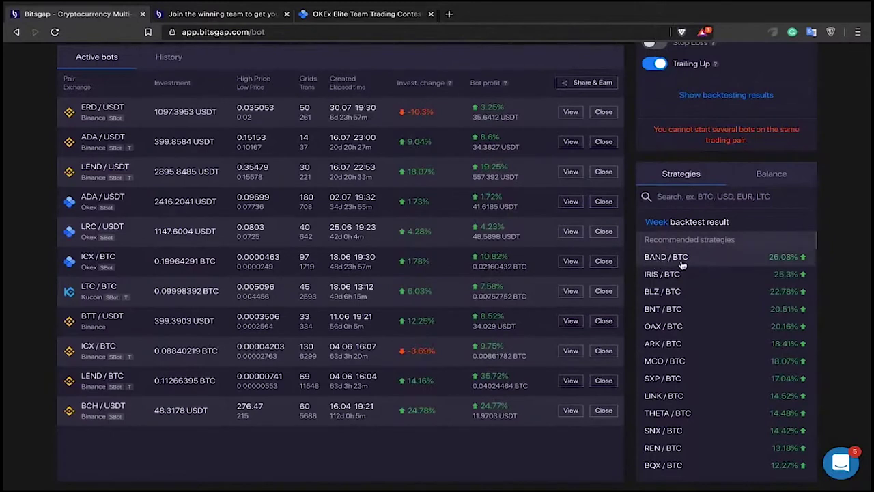
Switch the recommended strategies' backtest period to 3 days.
scroll(719, 259, "up", 1)
scroll(720, 259, "down", 1)
left_click(656, 242)
left_click(676, 301)
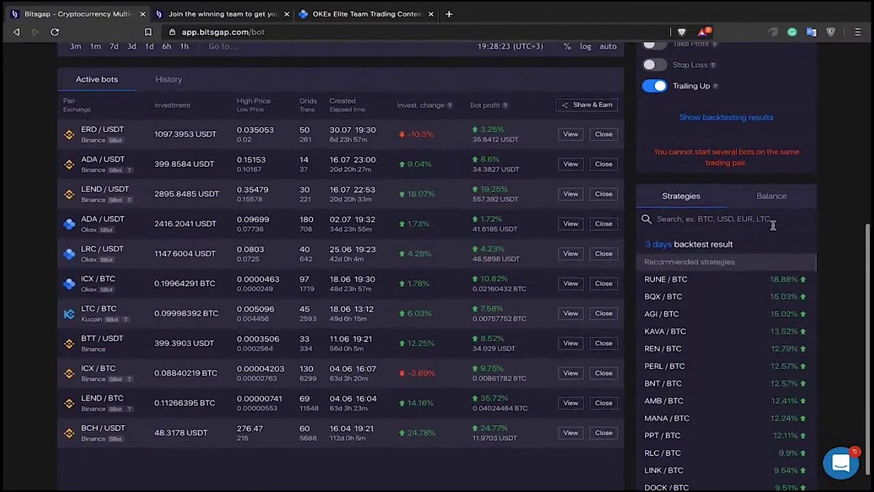
Return the backtest period to Month and look through the recommended strategies.
scroll(718, 289, "down", 1)
scroll(719, 290, "down", 1)
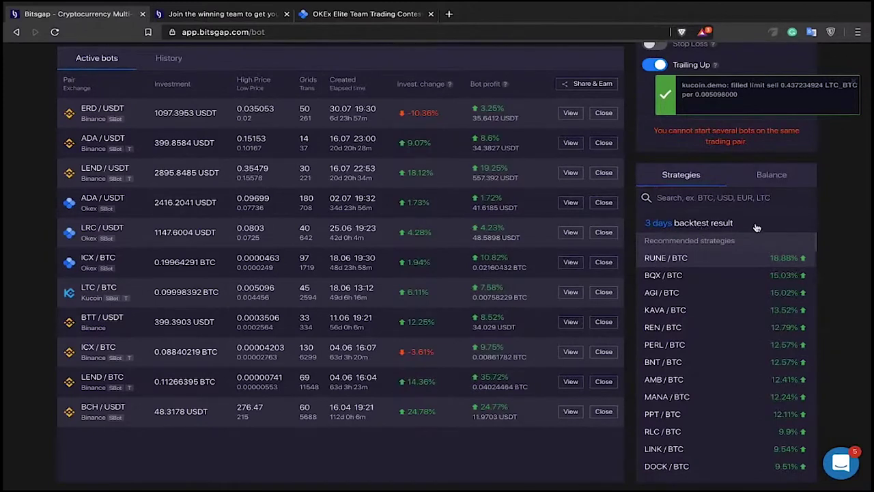
scroll(738, 211, "up", 1)
left_click(658, 250)
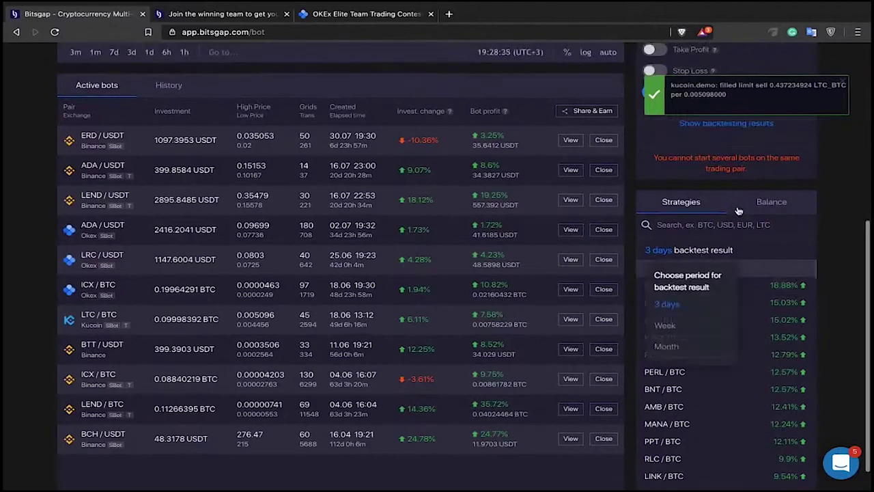
left_click(668, 347)
scroll(767, 225, "down", 1)
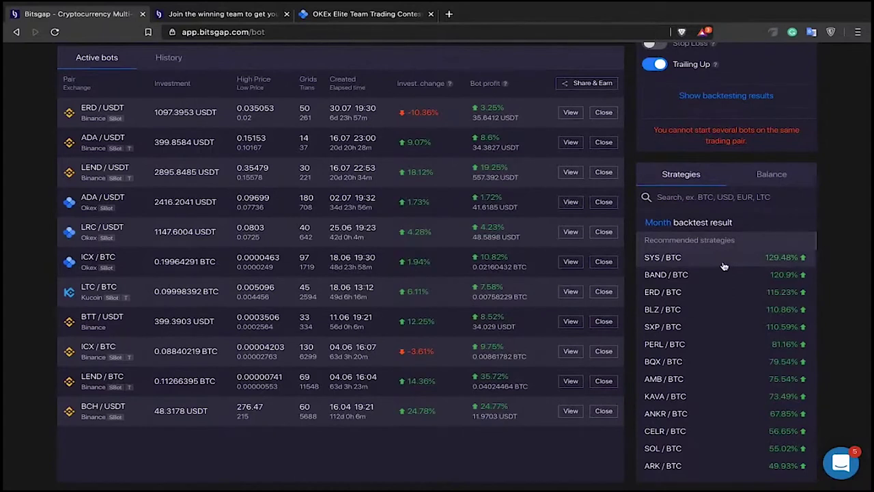
scroll(708, 301, "down", 2)
scroll(707, 300, "up", 3)
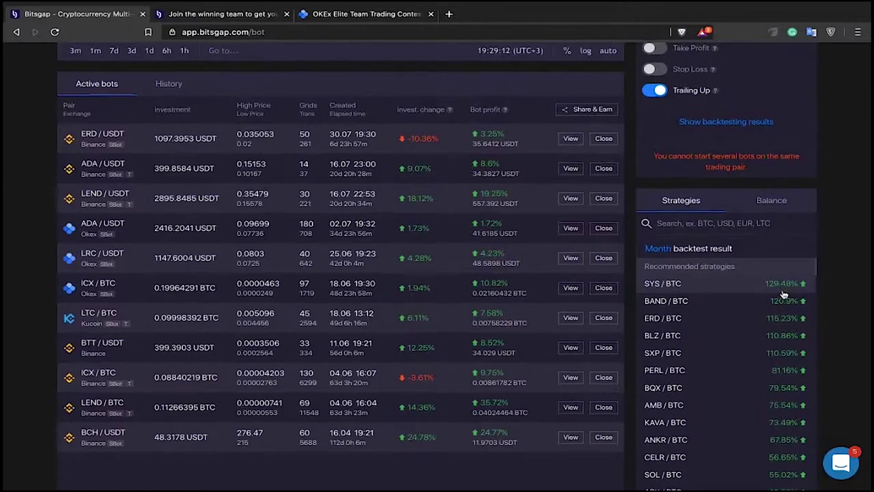
Examine the ERD / USDT price history on the chart against the bot's upper and lower limit prices.
scroll(786, 294, "up", 5)
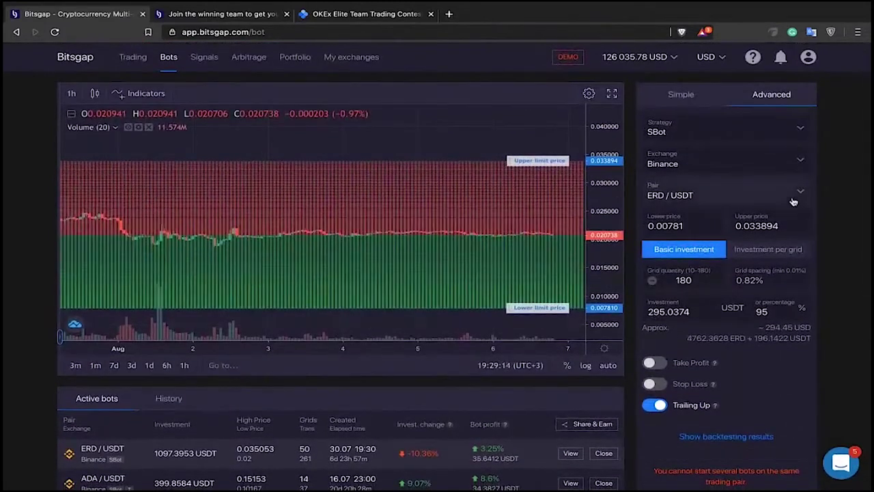
left_click_drag(464, 133, 528, 150)
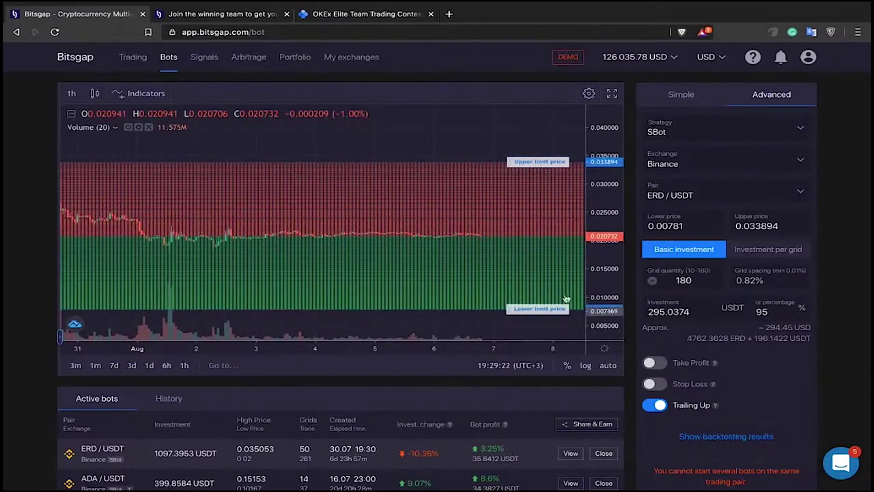
left_click_drag(419, 138, 446, 140)
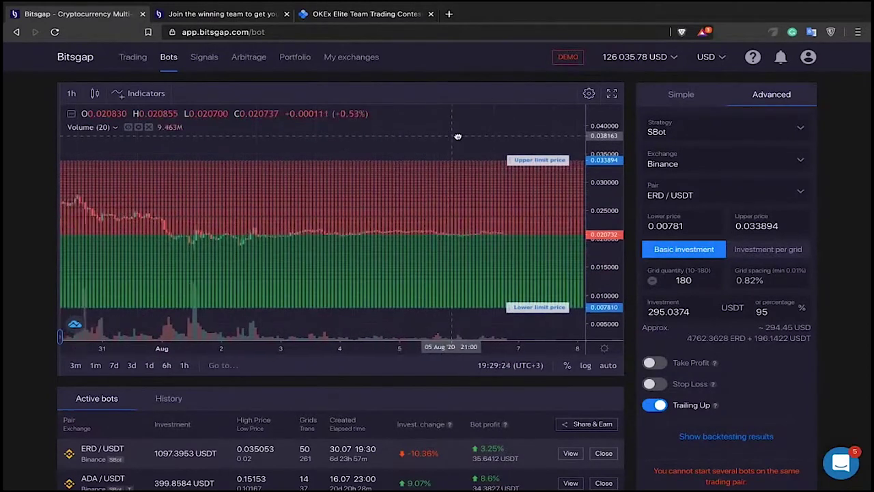
scroll(442, 144, "down", 4)
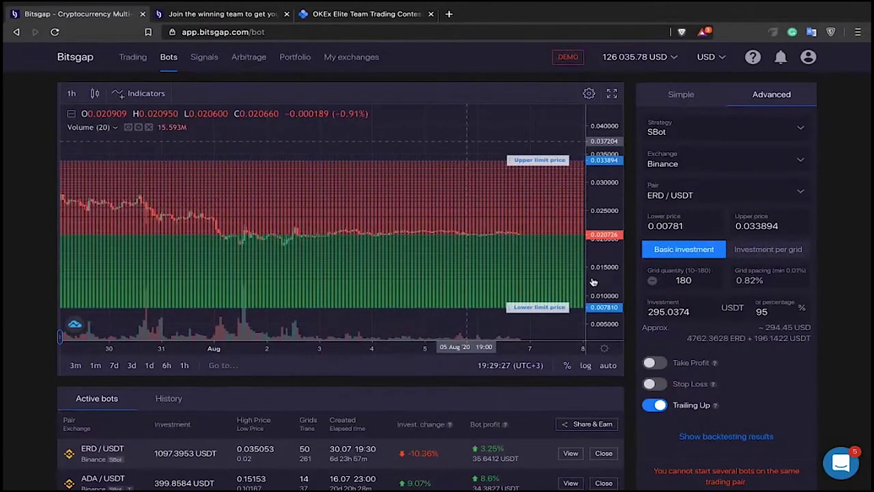
scroll(604, 198, "up", 2)
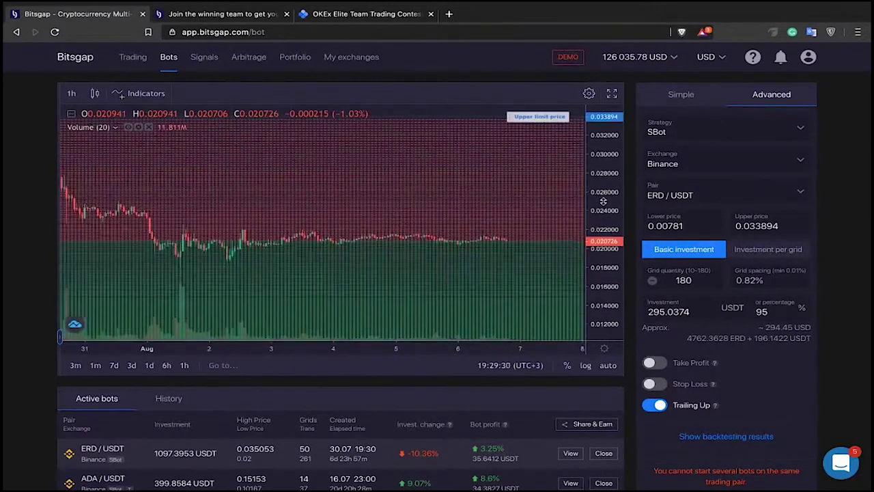
left_click_drag(601, 239, 603, 284)
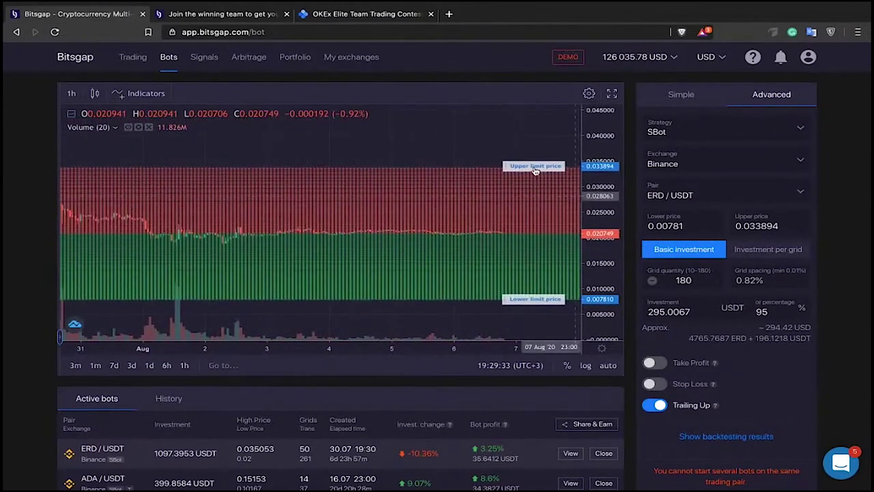
Lower the bot's upper limit price on the chart to about 0.026785 and highlight the updated upper price value.
left_click_drag(528, 170, 527, 204)
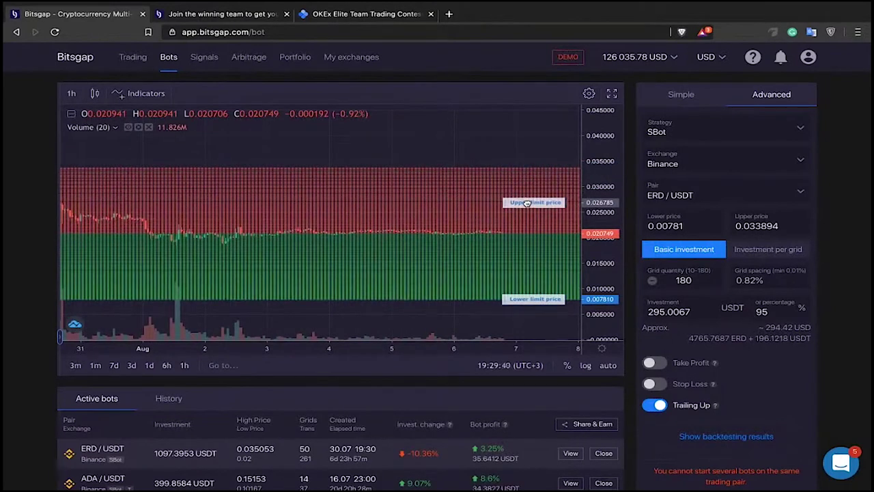
left_click_drag(525, 203, 526, 204)
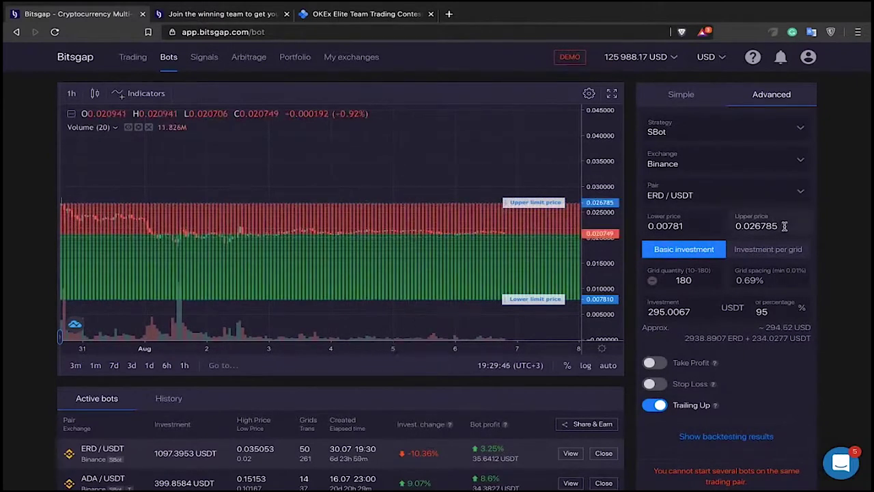
left_click_drag(784, 226, 730, 228)
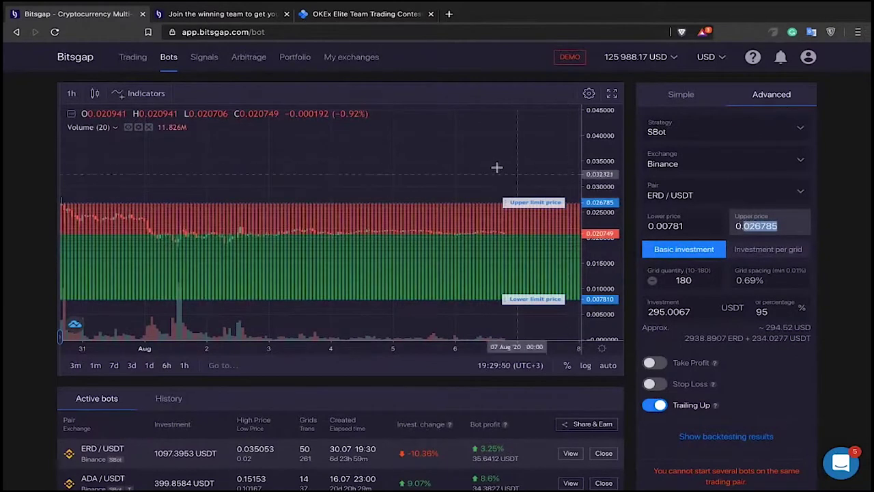
left_click(432, 163)
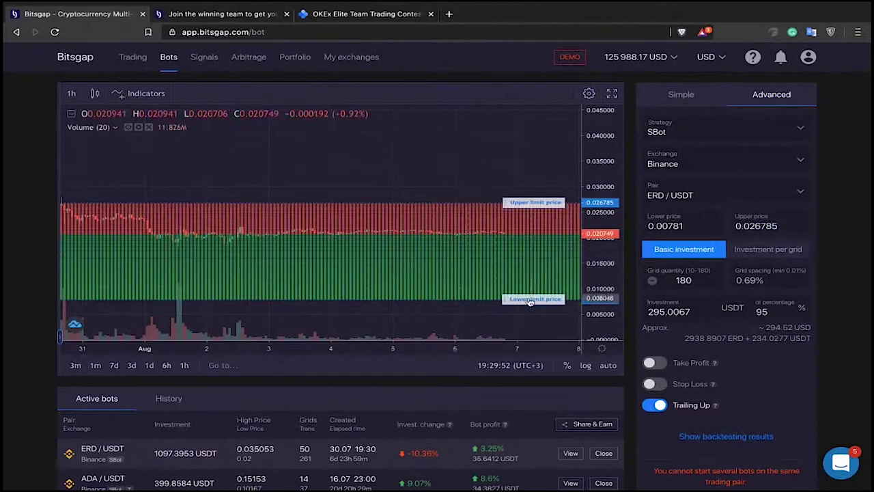
Raise the bot's lower limit price on the chart to about 0.012306 and highlight the updated lower price value.
left_click_drag(568, 295, 540, 276)
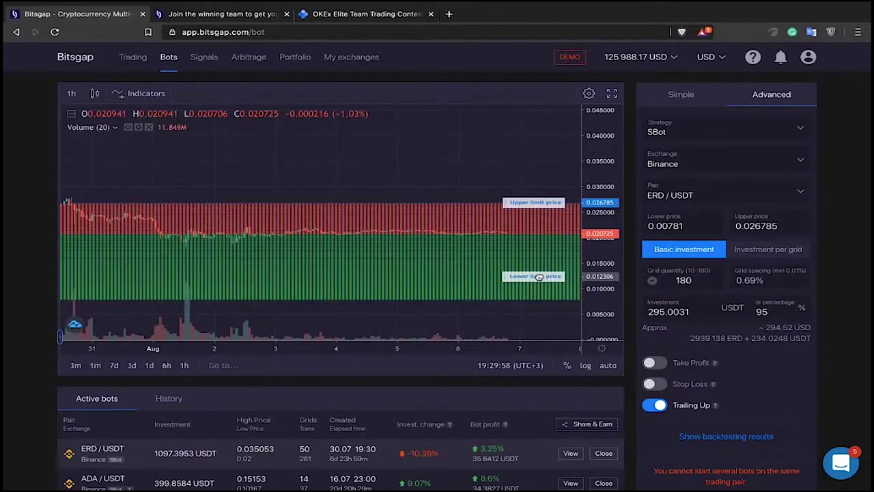
left_click_drag(691, 225, 648, 224)
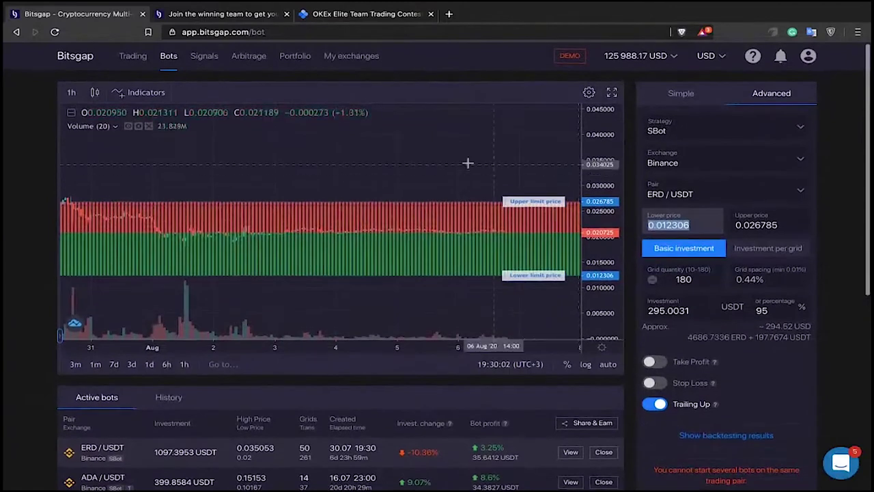
left_click(492, 163)
scroll(687, 190, "down", 1)
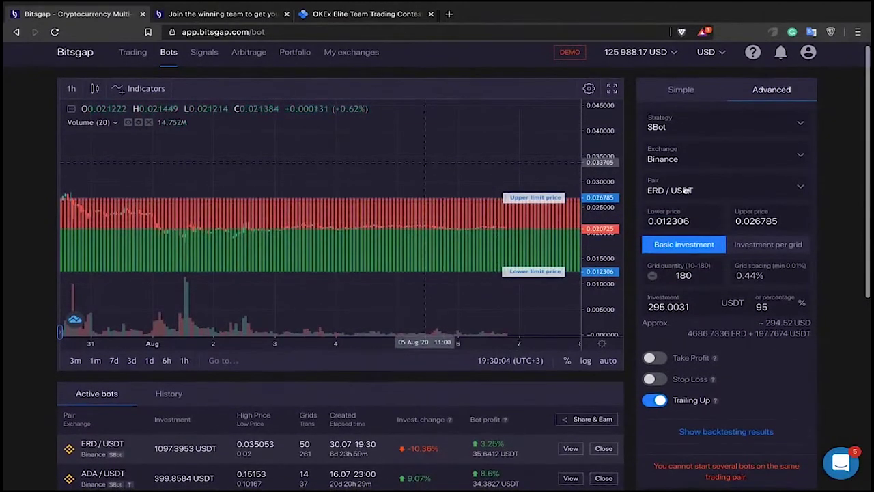
scroll(696, 224, "down", 1)
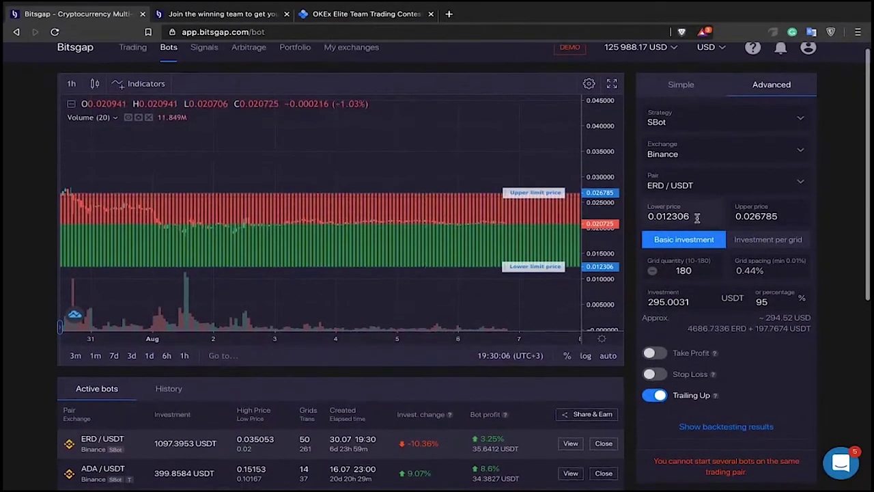
double_click(697, 217)
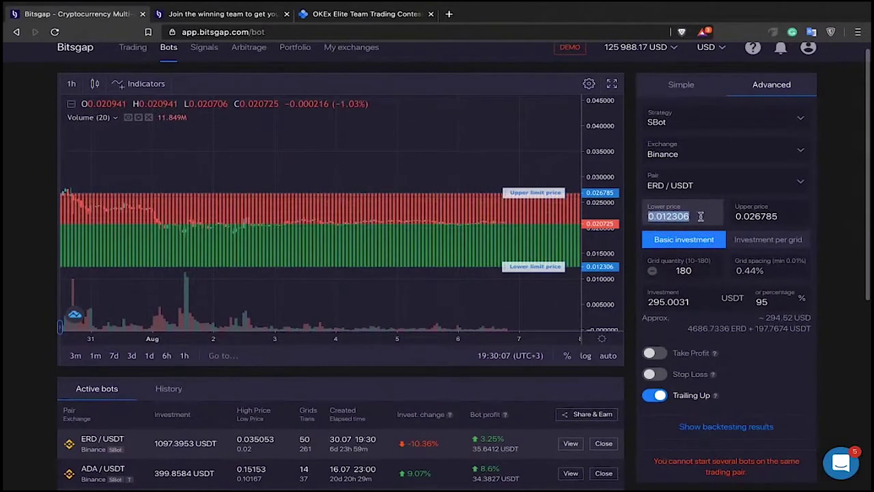
left_click(696, 216)
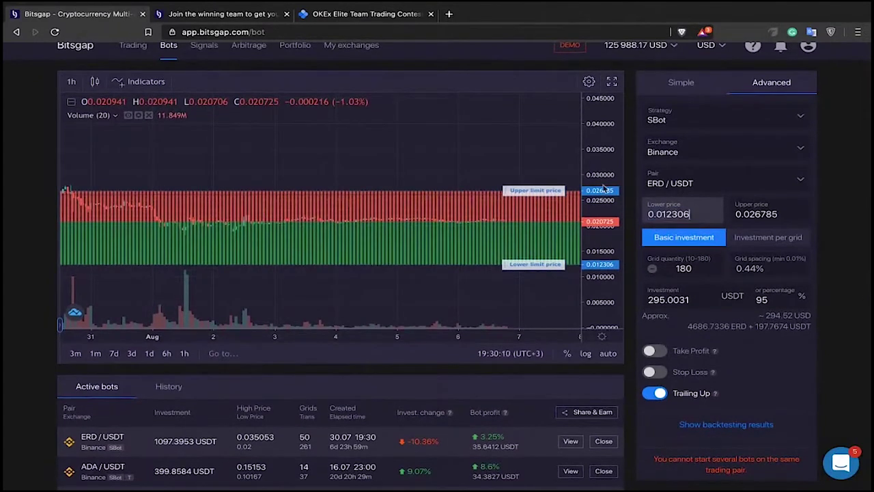
Raise the upper limit price on the chart to about 0.03264 and compare the lower and upper price values.
left_click_drag(424, 161, 349, 169)
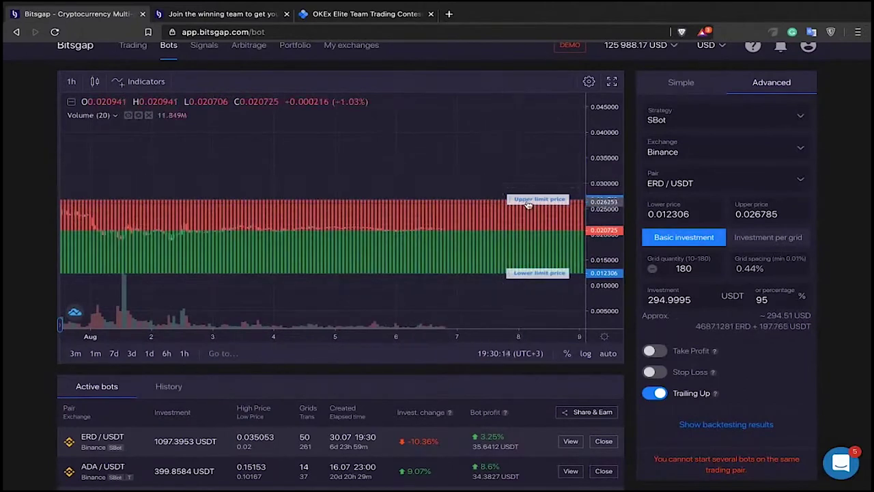
left_click_drag(528, 205, 530, 168)
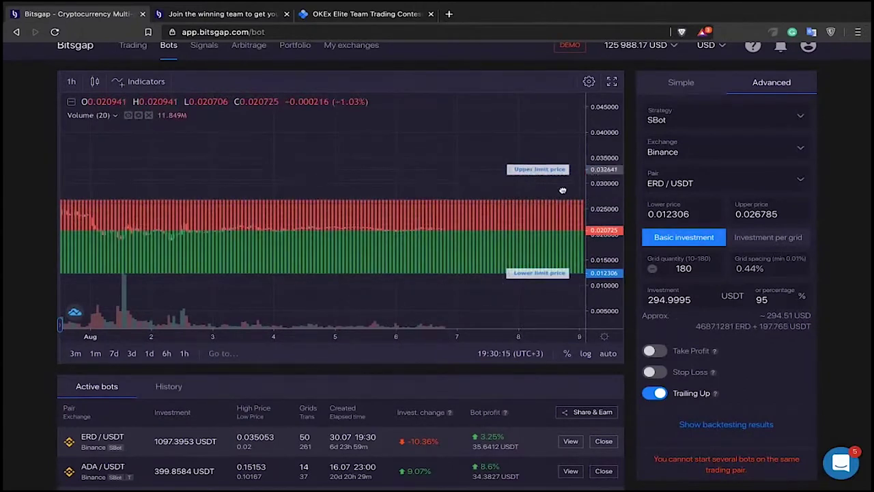
left_click(681, 213)
left_click_drag(690, 214, 663, 213)
left_click_drag(778, 214, 746, 214)
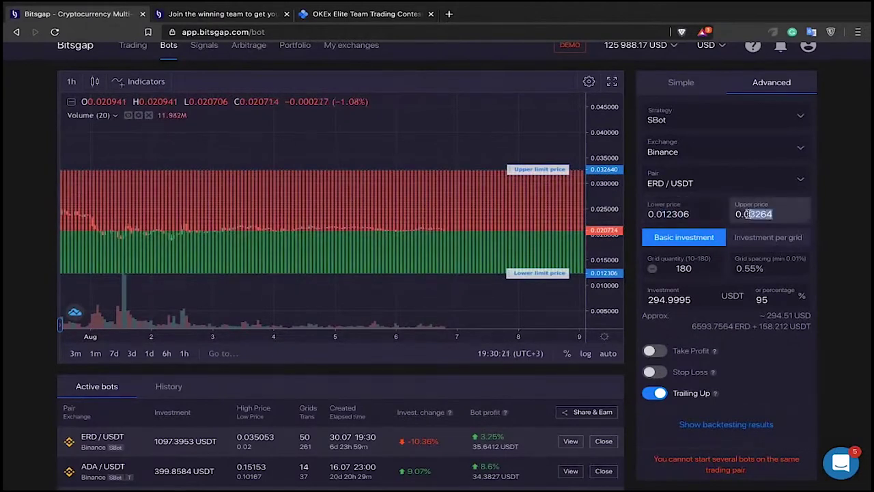
left_click(448, 131)
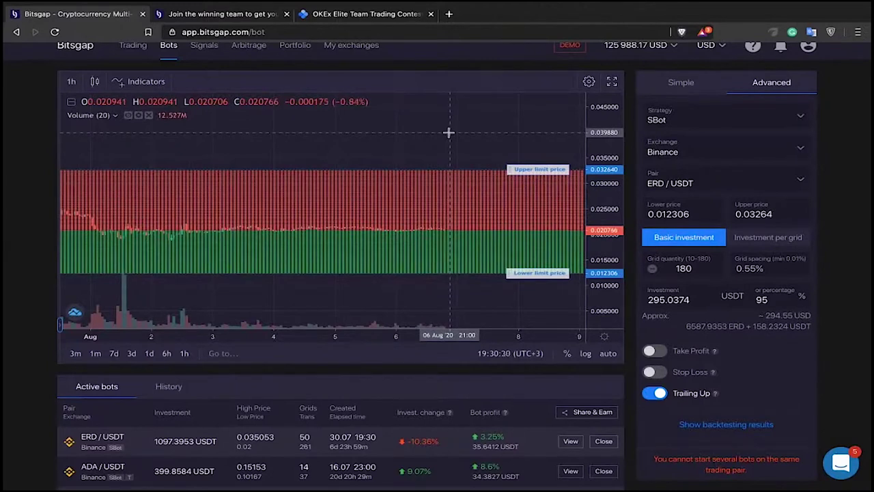
Examine the grid quantity and grid spacing for the ERD / USDT price range.
left_click_drag(430, 146, 484, 141)
scroll(691, 272, "down", 1)
double_click(684, 268)
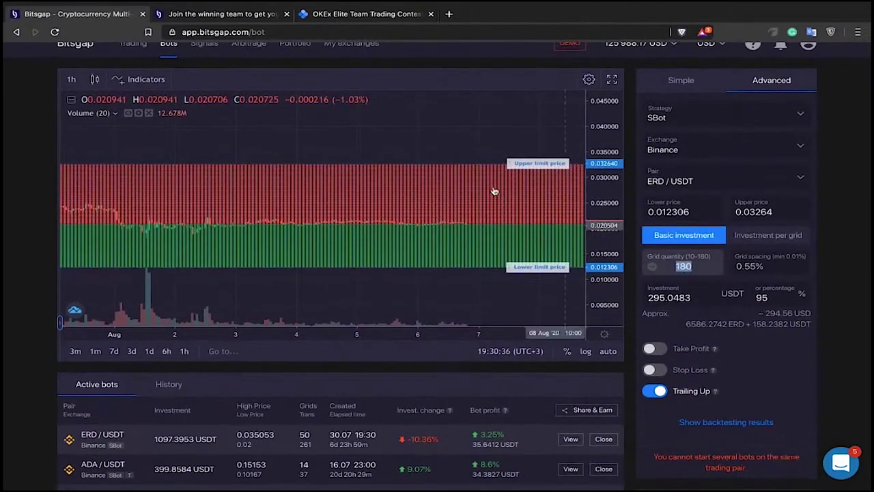
left_click_drag(494, 189, 419, 140)
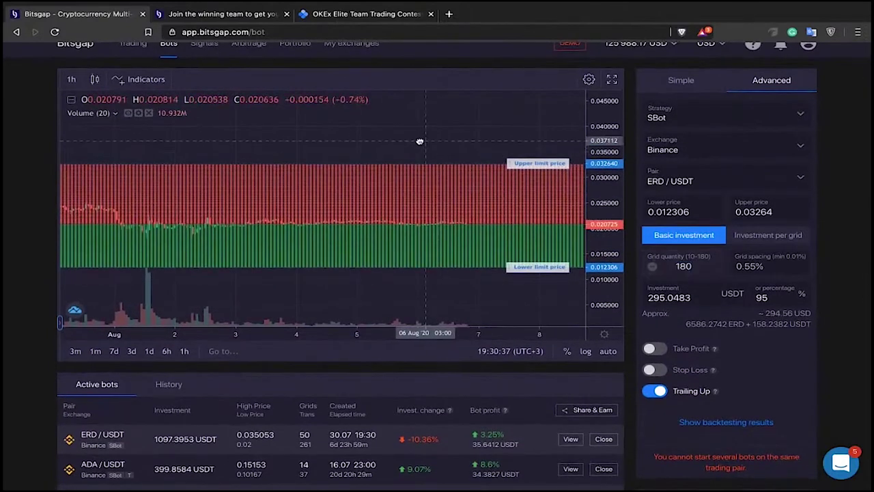
scroll(676, 268, "down", 1)
double_click(681, 264)
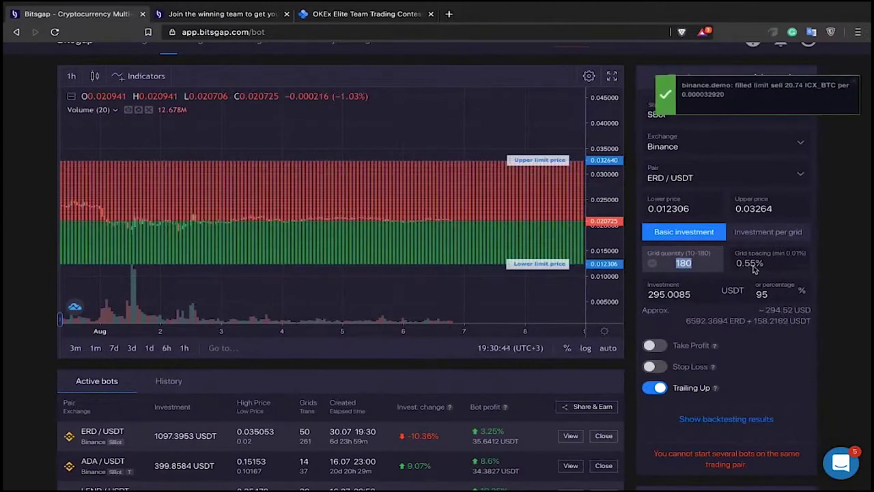
Narrow the grid range on the chart to an upper limit of about 0.025401 and a lower limit of about 0.016671.
left_click_drag(531, 170, 526, 195)
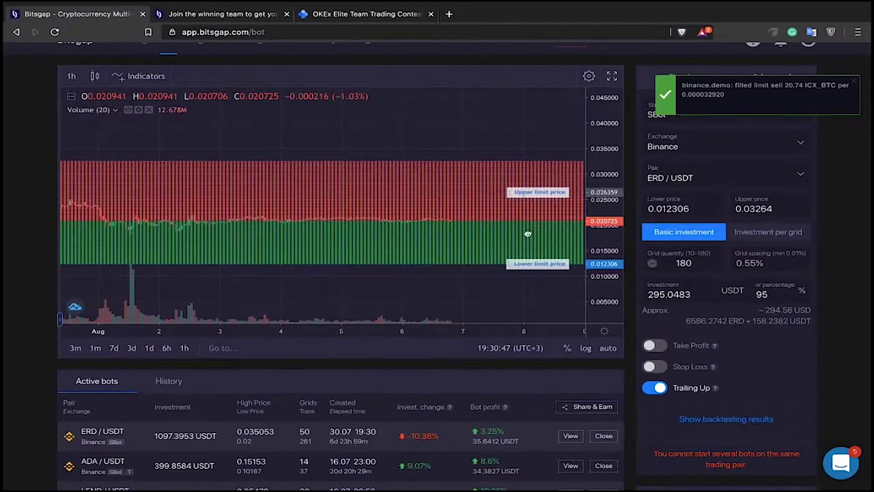
left_click_drag(528, 234, 528, 234)
left_click(528, 265)
left_click_drag(530, 163, 525, 198)
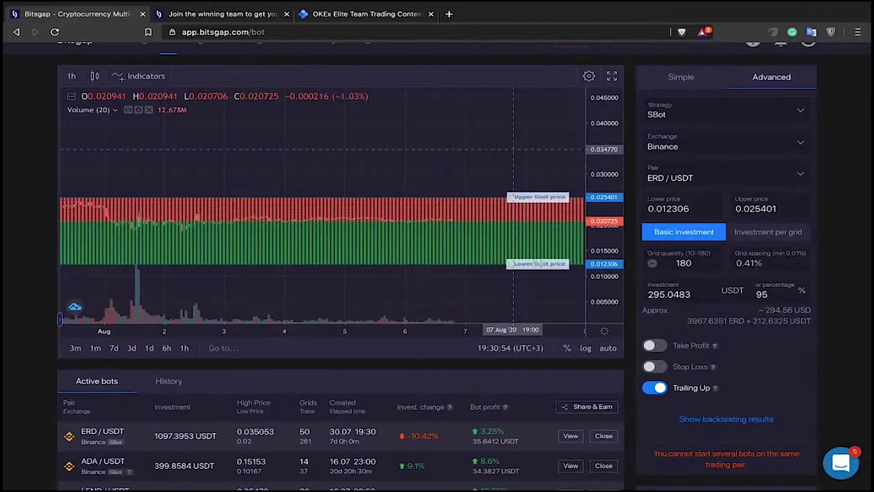
scroll(542, 266, "down", 2)
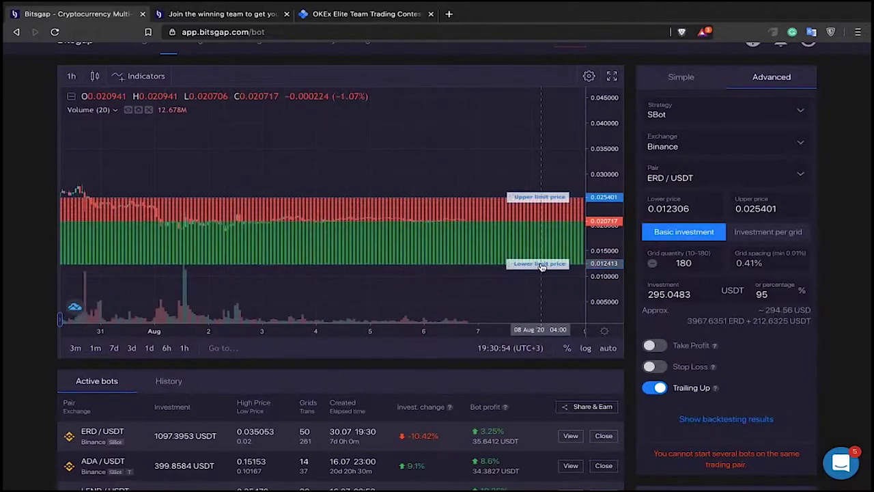
left_click_drag(540, 264, 539, 241)
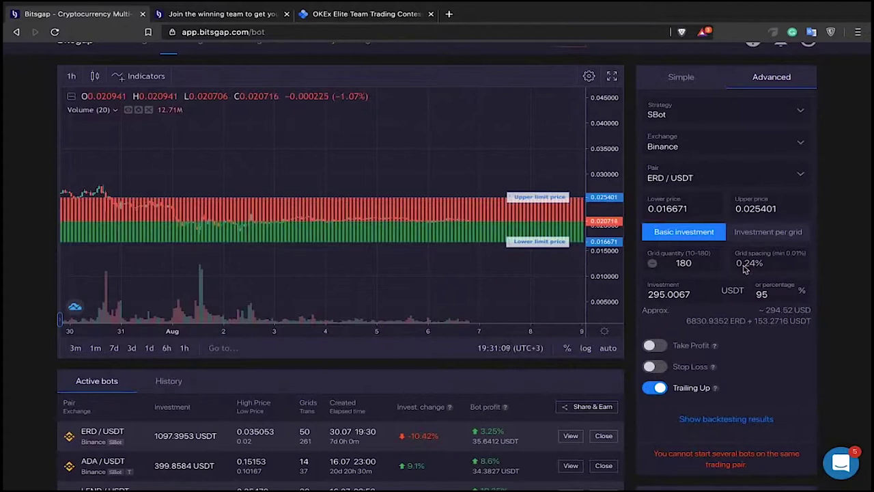
Examine closely how the ERD / USDT price moves across the narrowed grid levels, and check the grid spacing.
left_click_drag(608, 287, 598, 147)
left_click_drag(448, 163, 450, 121)
scroll(464, 135, "up", 3)
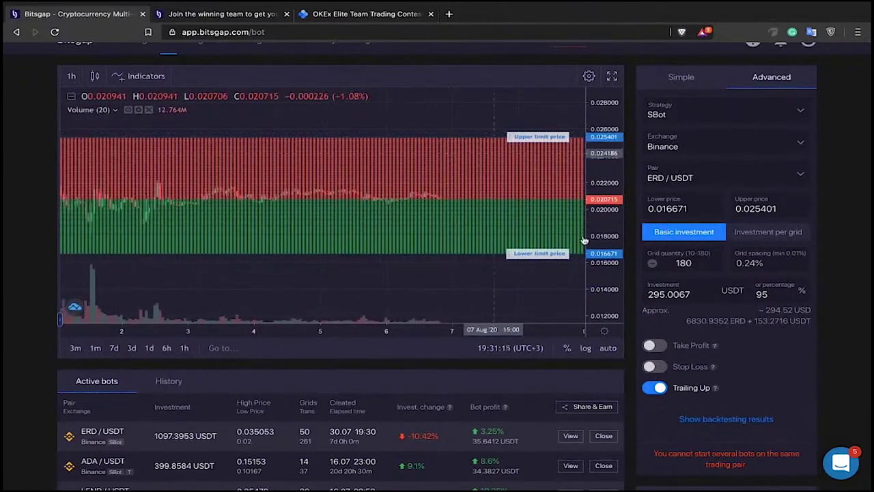
left_click_drag(604, 281, 604, 212)
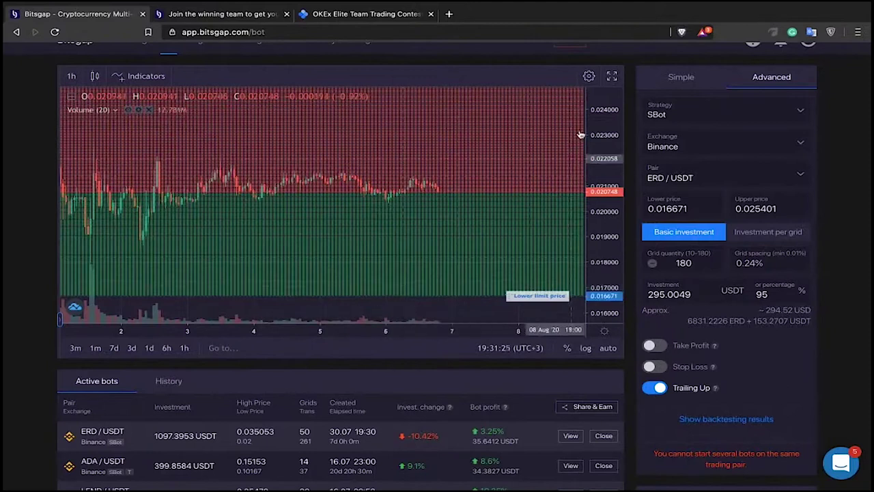
left_click_drag(591, 127, 593, 197)
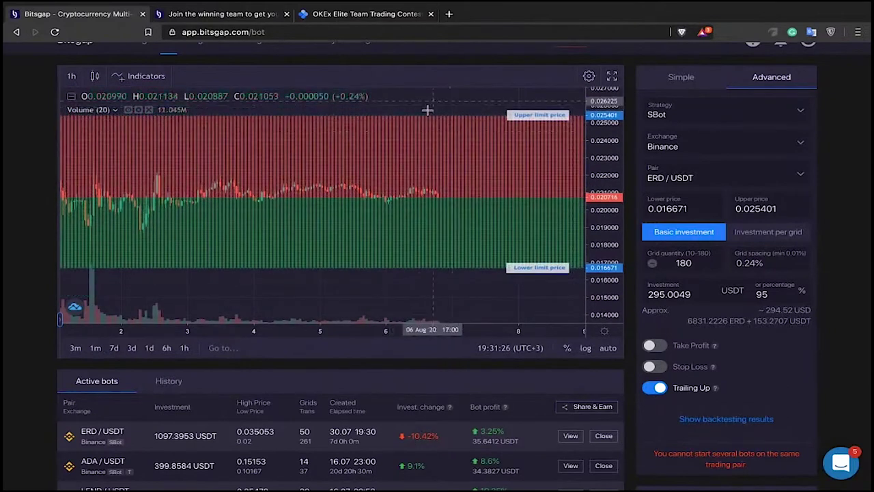
left_click_drag(403, 176, 376, 242)
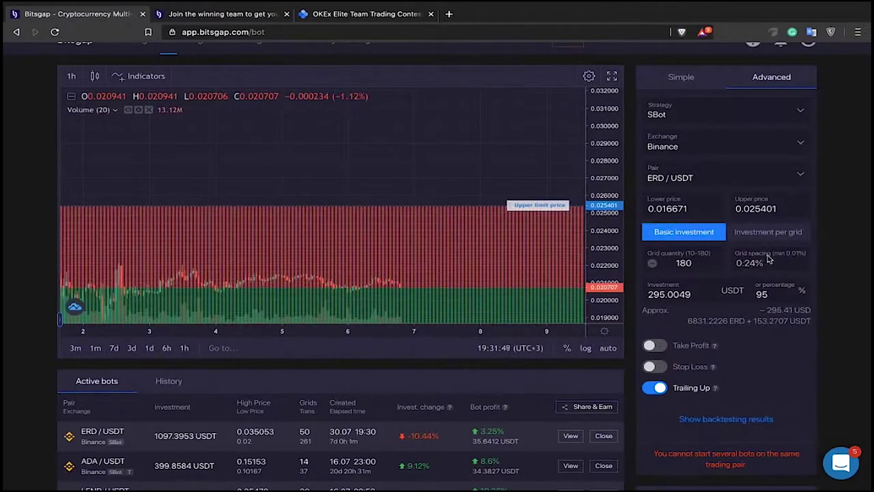
left_click_drag(429, 141, 429, 126)
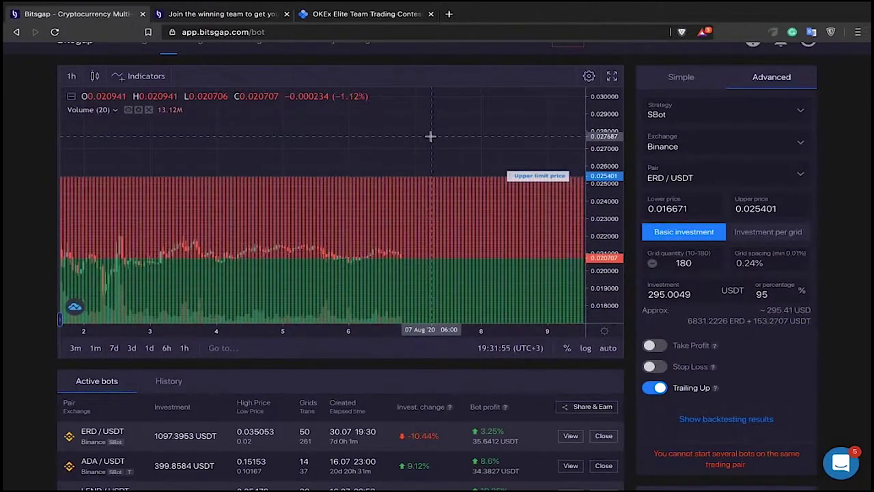
left_click_drag(466, 150, 477, 121)
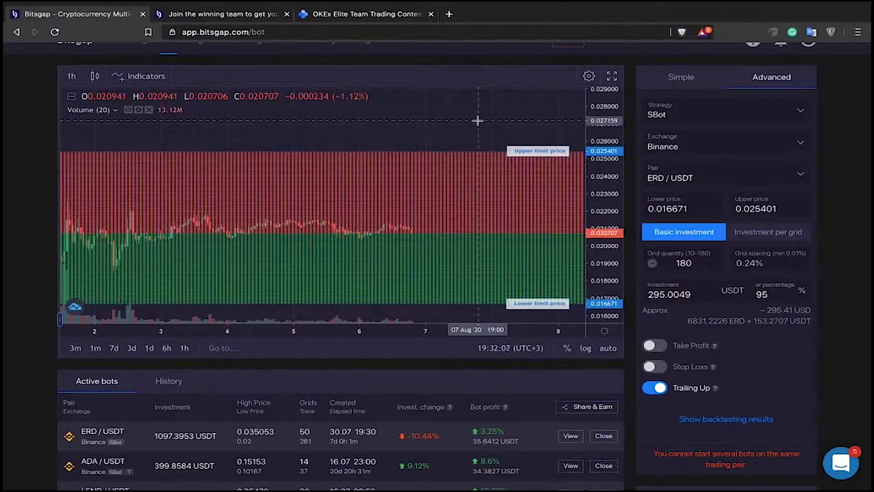
mouse_move(475, 126)
left_mouse_down()
mouse_move(466, 133)
mouse_move(461, 116)
mouse_move(485, 115)
left_mouse_up()
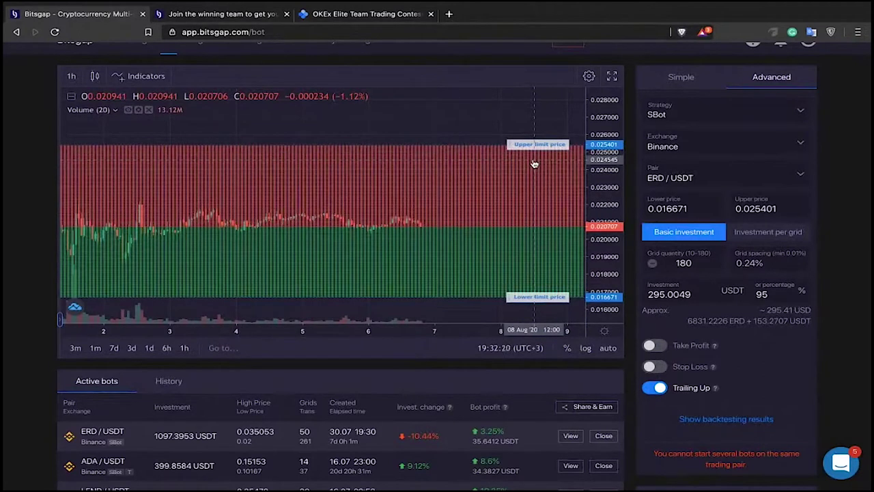
left_click_drag(499, 127, 472, 111)
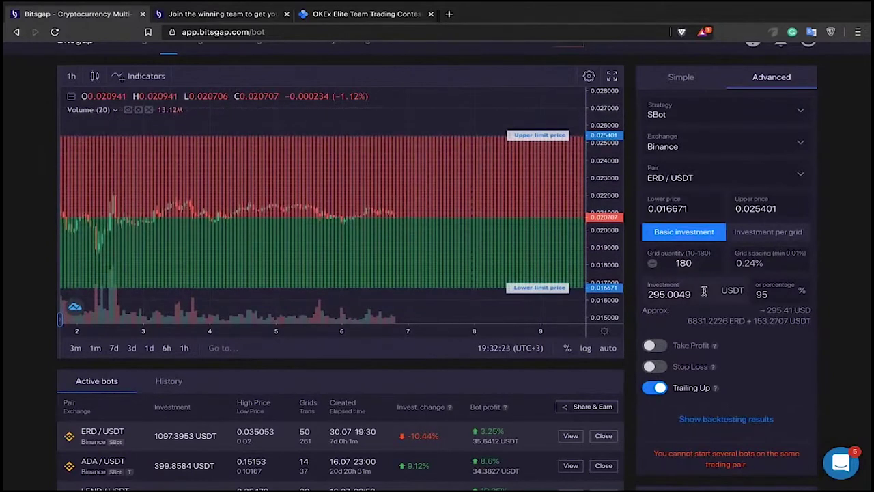
Set the bot's investment amount to 500 USDT.
double_click(678, 288)
left_click(707, 292)
double_click(707, 291)
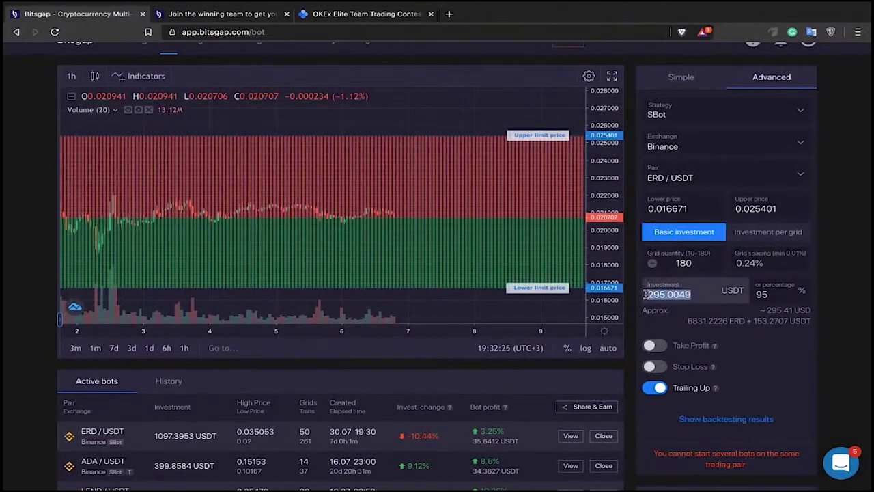
key("BackSpace")
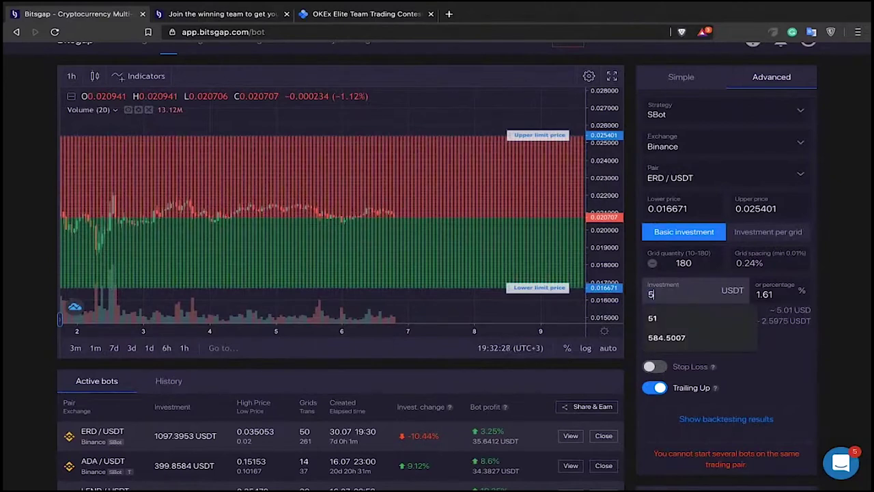
type("500")
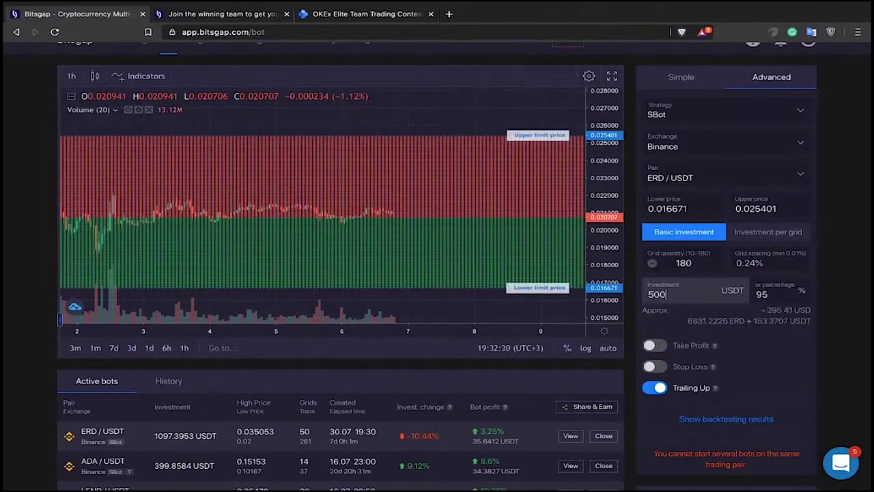
Show the Binance account balance to check the available funds per currency.
scroll(729, 318, "down", 2)
scroll(777, 255, "down", 1)
scroll(760, 198, "up", 1)
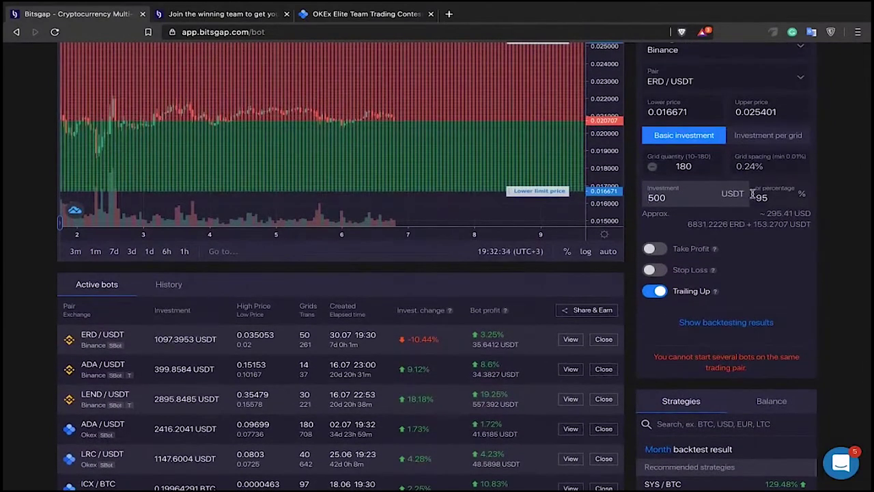
scroll(763, 390, "down", 1)
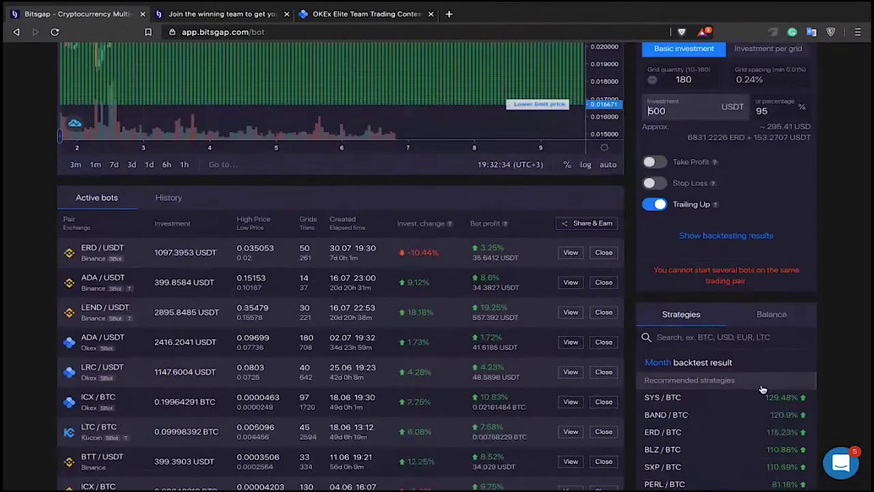
left_click(768, 316)
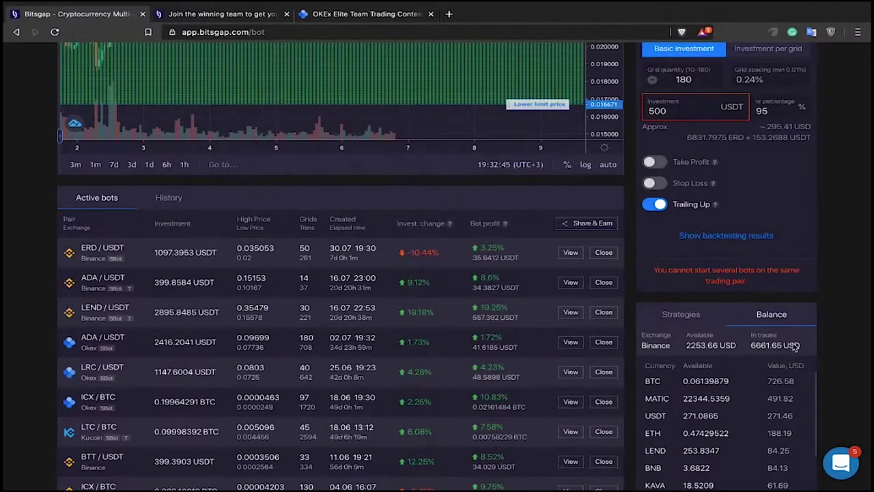
Review the Binance balance, highlighting the funds tied up in trades and comparing them with the active bots.
left_click_drag(803, 348, 749, 348)
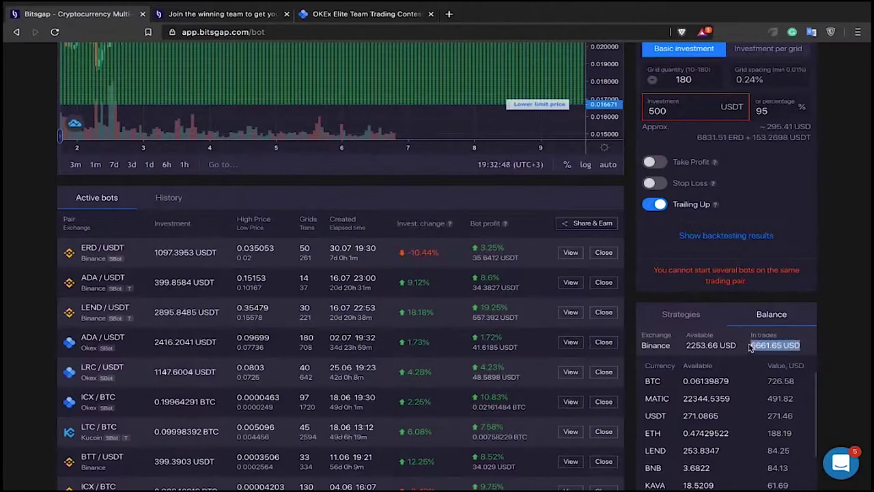
left_click(741, 349)
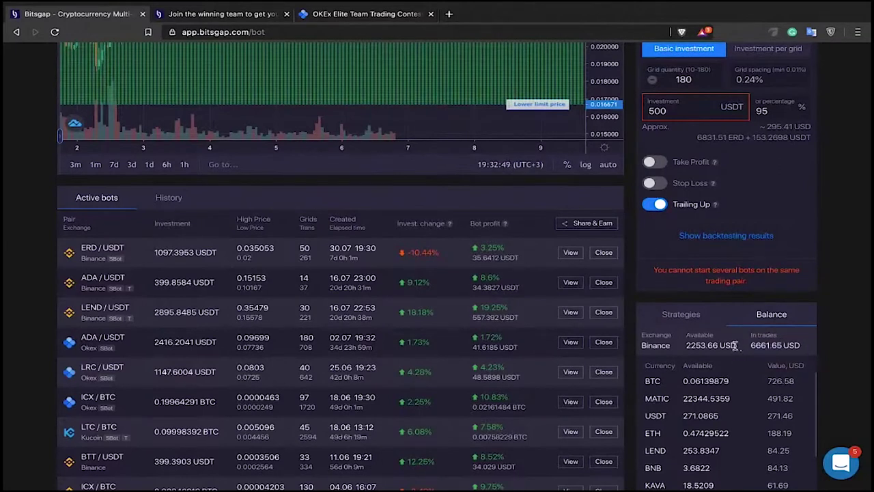
left_click_drag(750, 346, 806, 348)
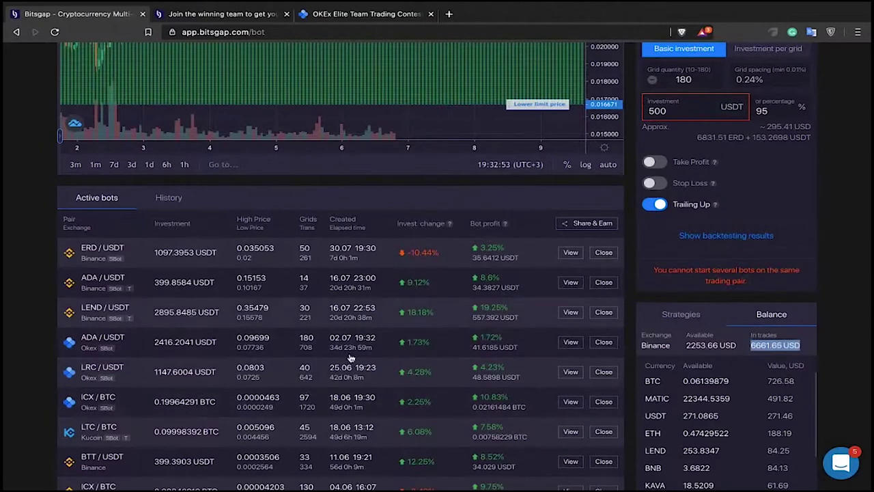
scroll(349, 358, "down", 1)
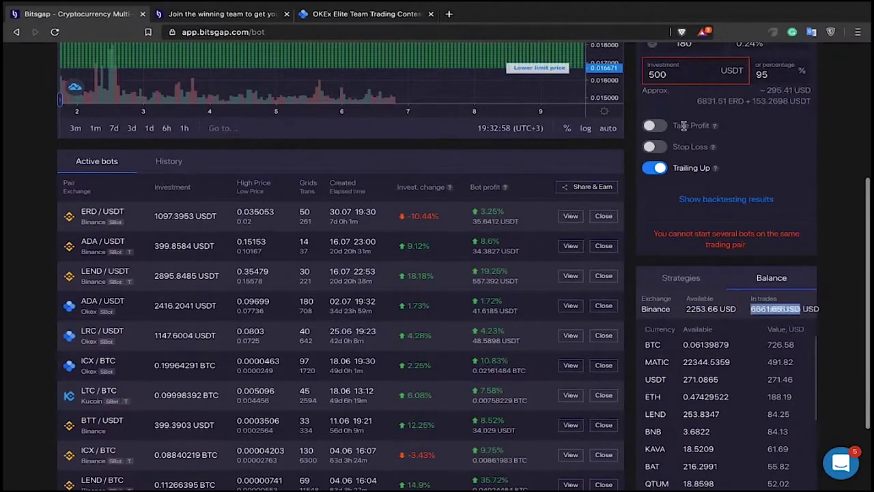
scroll(689, 96, "up", 1)
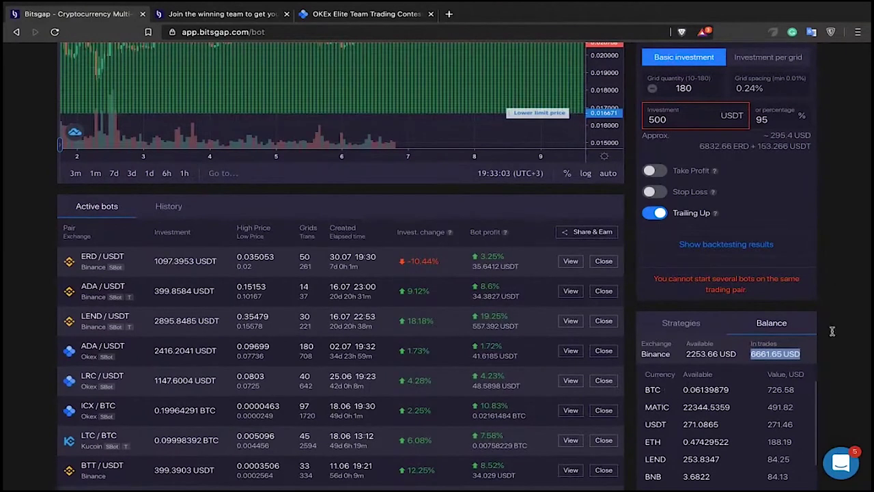
scroll(832, 332, "down", 2)
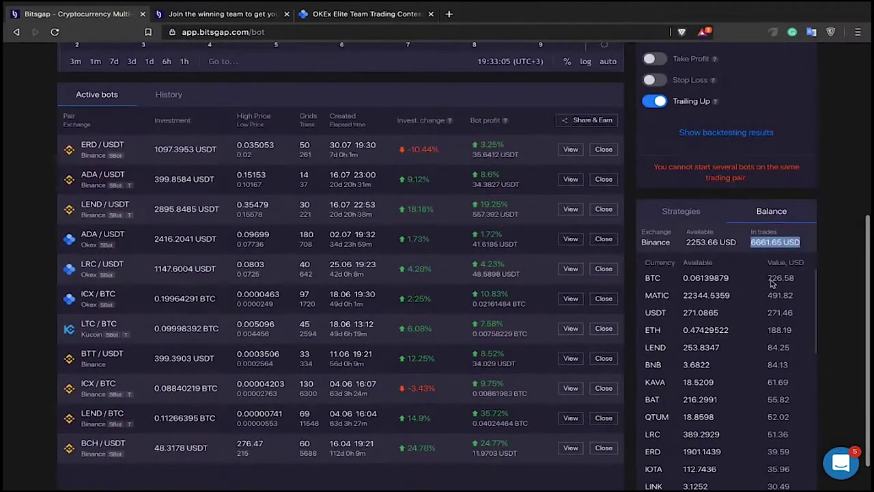
Load the recommended BAND / BTC strategy into the bot settings and bring up its grid on the chart.
scroll(820, 202, "down", 1)
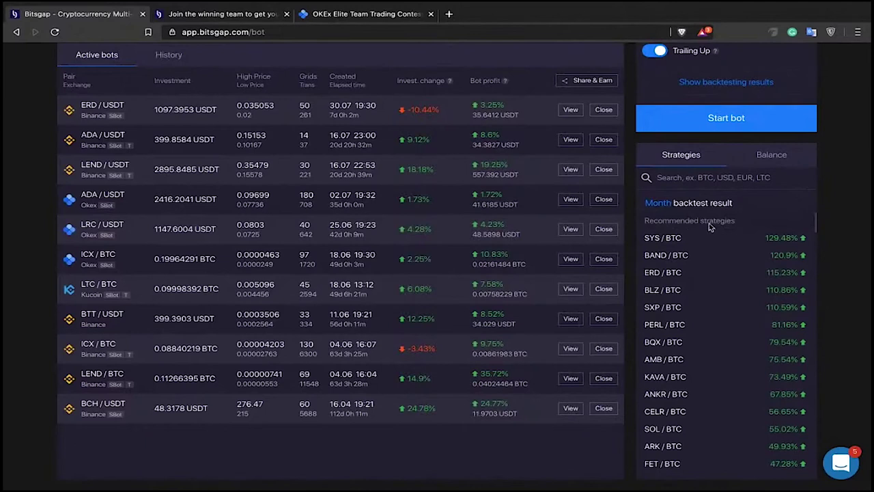
scroll(807, 183, "up", 5)
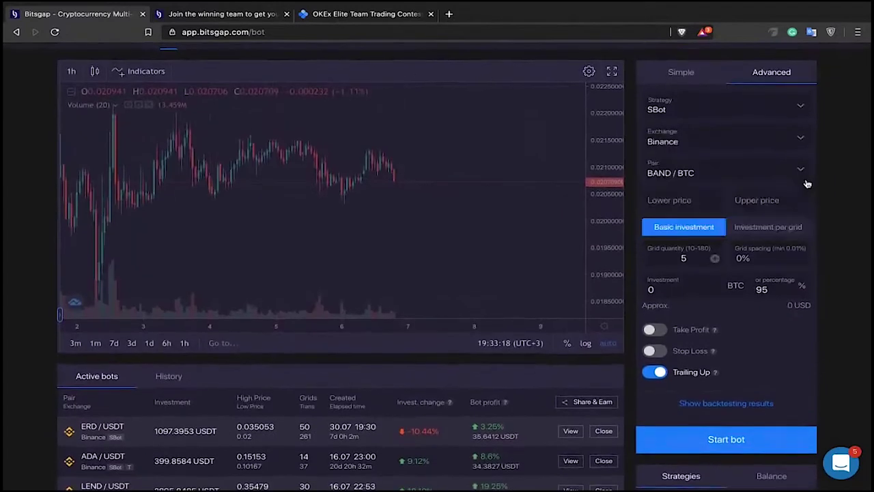
scroll(807, 183, "down", 1)
scroll(807, 183, "down", 1)
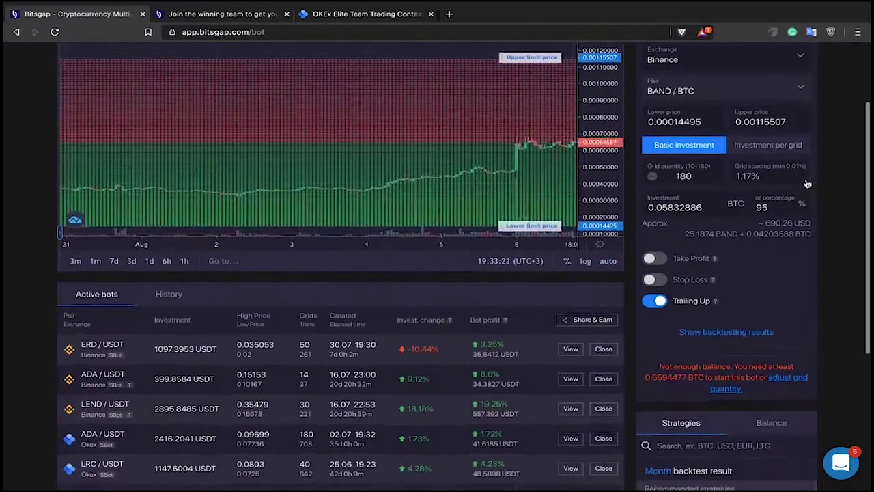
Set the BAND / BTC bot's investment to 0.03 BTC and check its approximate value in USD.
left_click_drag(700, 207, 662, 208)
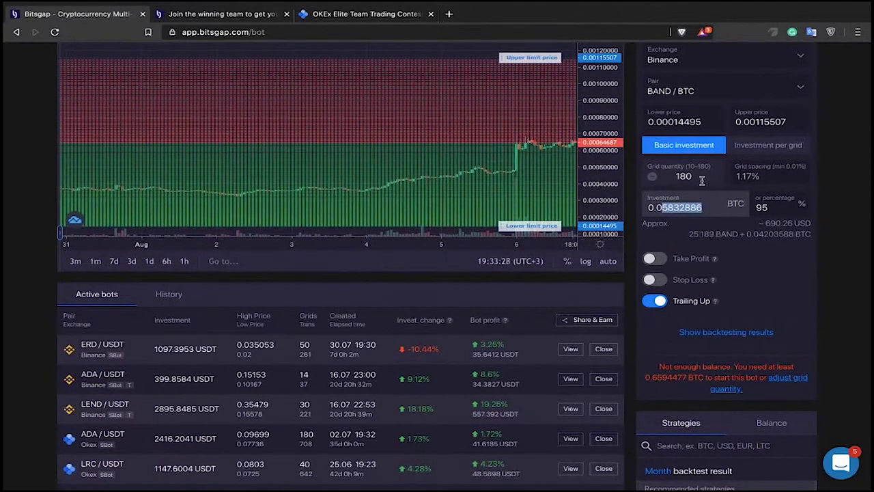
type("3")
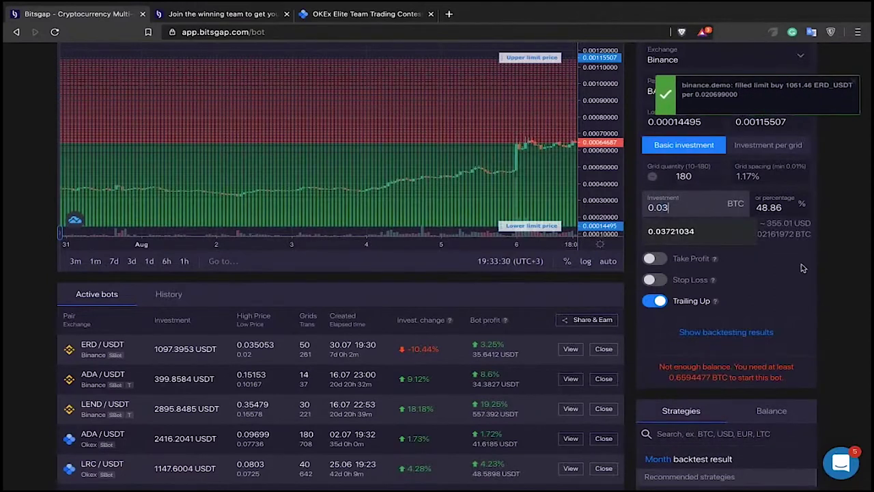
scroll(803, 265, "up", 2)
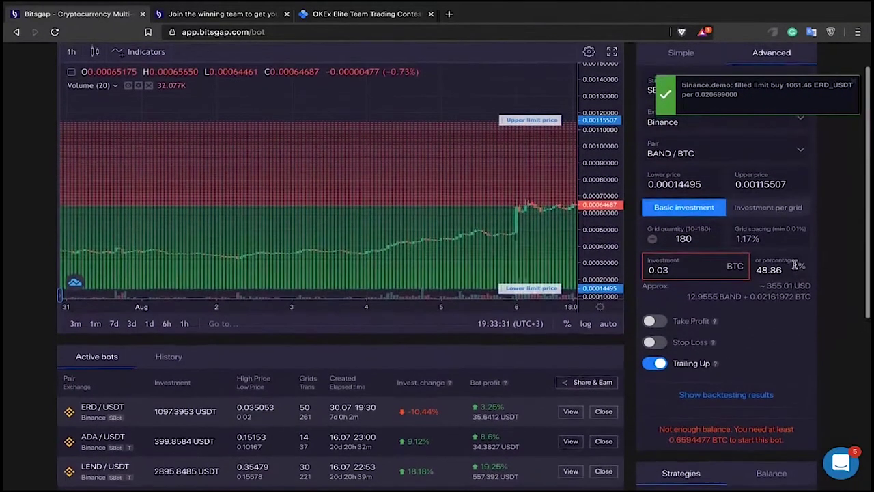
scroll(763, 287, "up", 1)
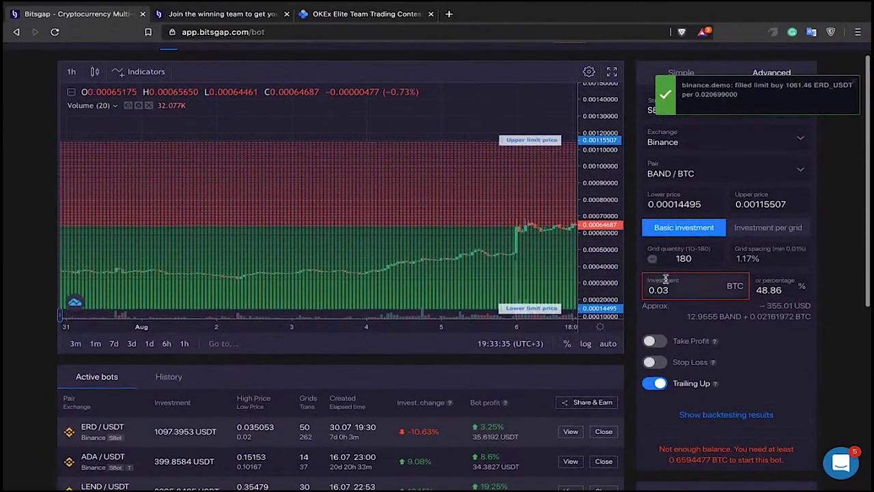
left_click_drag(758, 309, 798, 310)
scroll(797, 310, "up", 1)
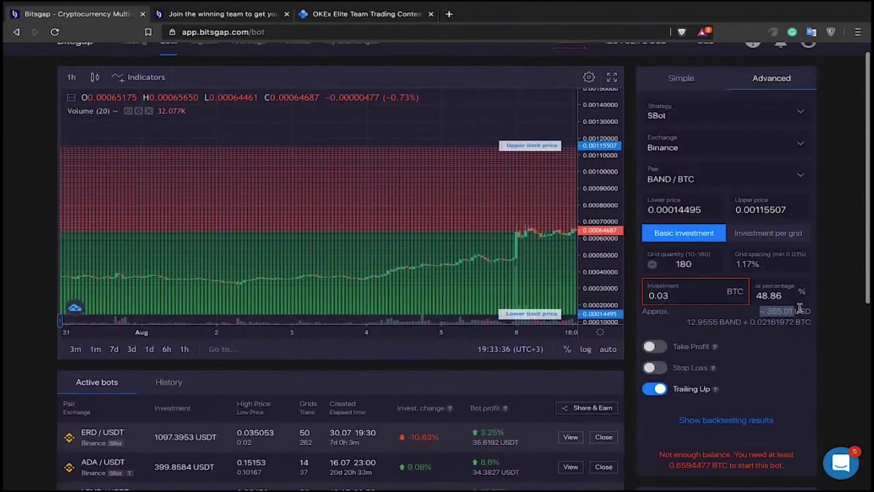
scroll(798, 312, "down", 1)
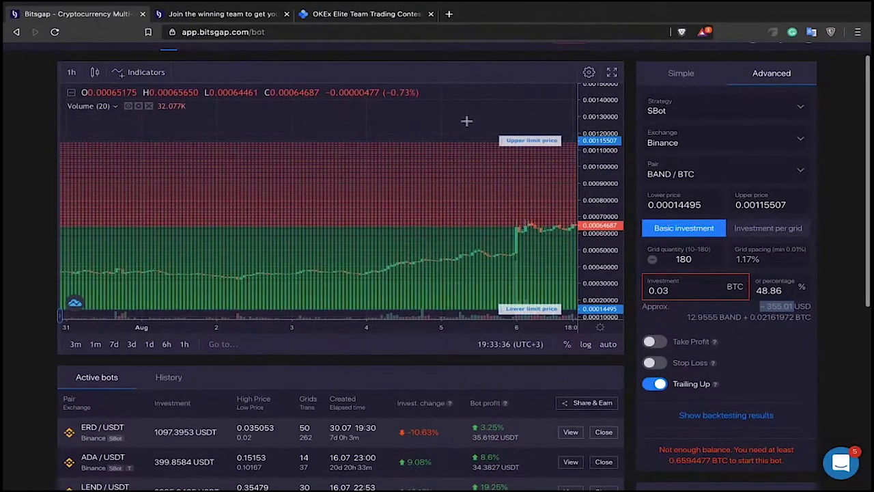
Reduce the grid's upper limit price on the chart to about 0.00093585 and check how the investment splits between BAND and BTC.
left_click_drag(450, 110, 443, 105)
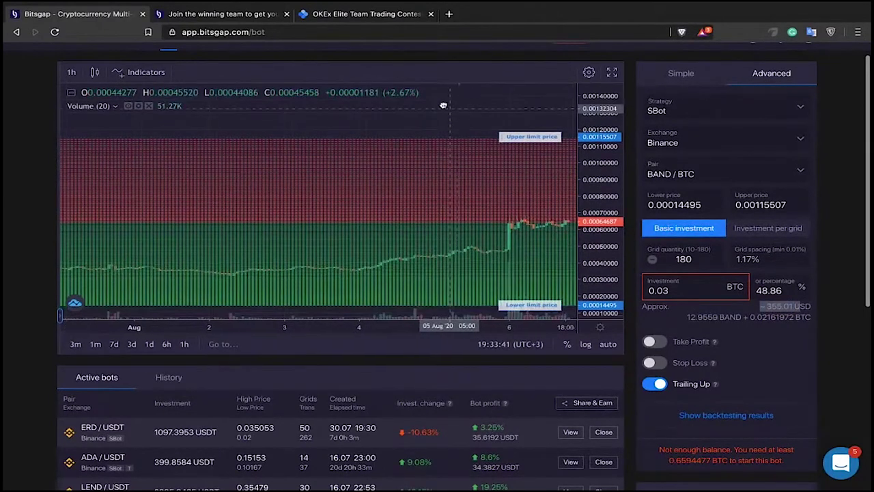
left_click_drag(514, 159, 507, 153)
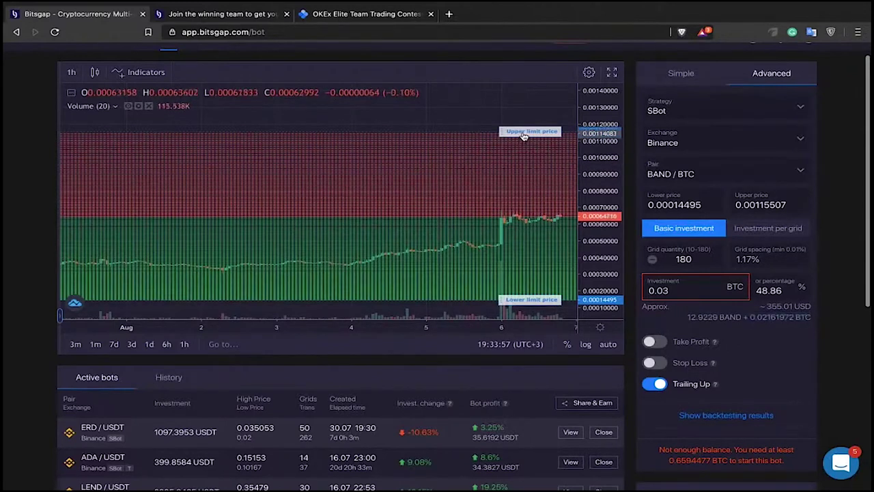
left_click_drag(523, 172, 521, 168)
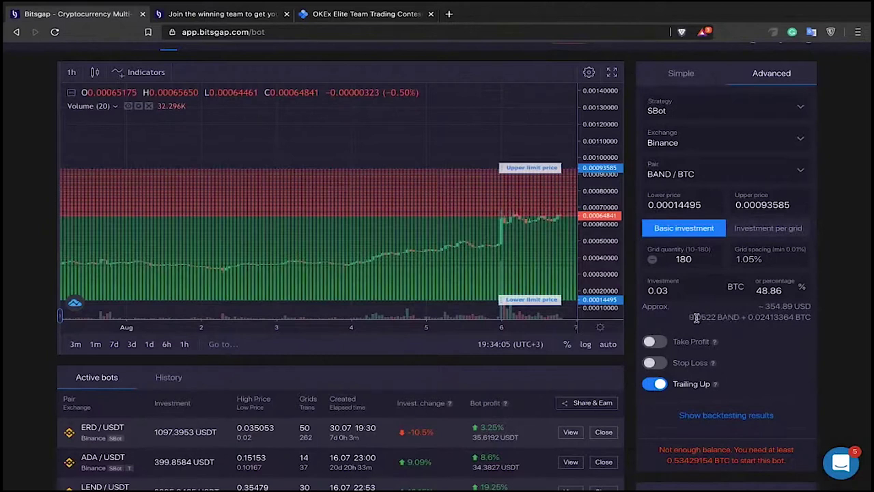
triple_click(687, 317)
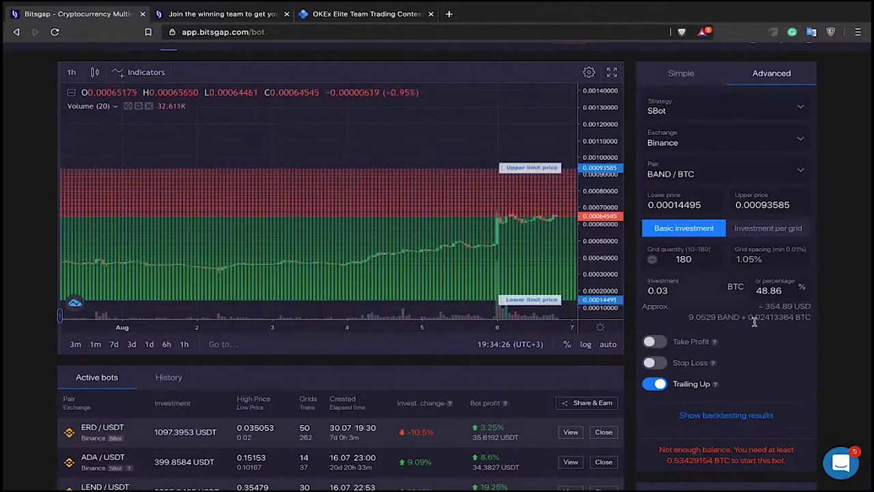
left_click_drag(748, 318, 802, 317)
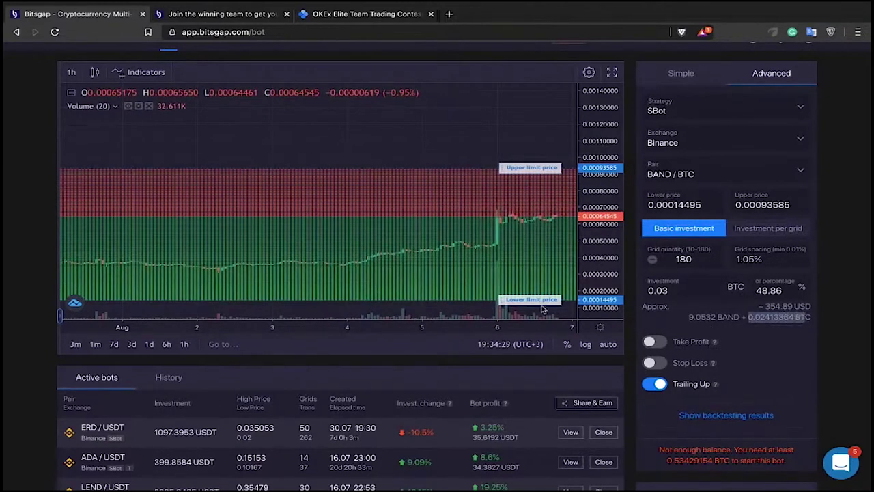
Raise the grid's lower limit price on the chart to about 0.00035345 and check the BTC share of the investment.
left_click(520, 303)
left_click_drag(522, 288, 523, 265)
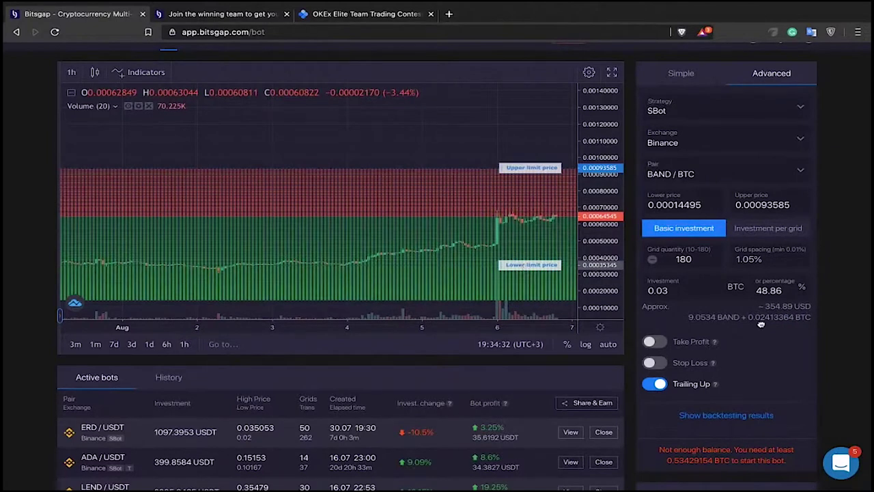
left_click_drag(748, 319, 792, 320)
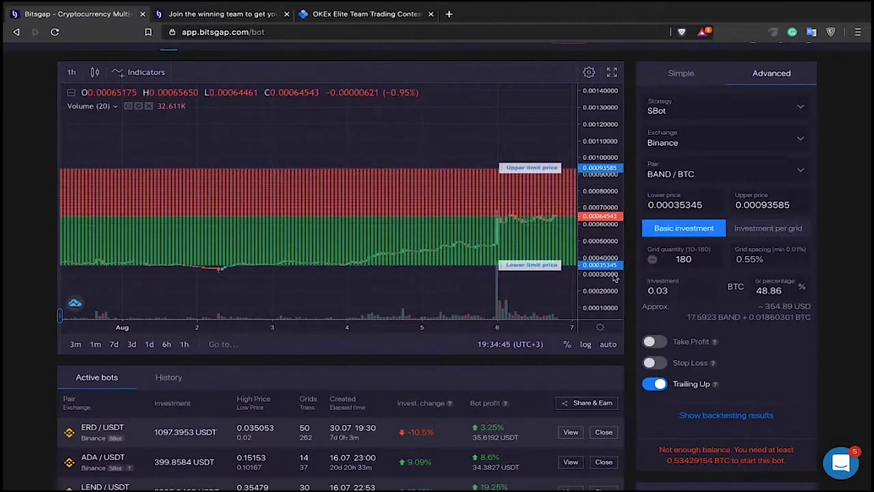
left_click_drag(601, 270, 589, 249)
left_click_drag(432, 134, 338, 128)
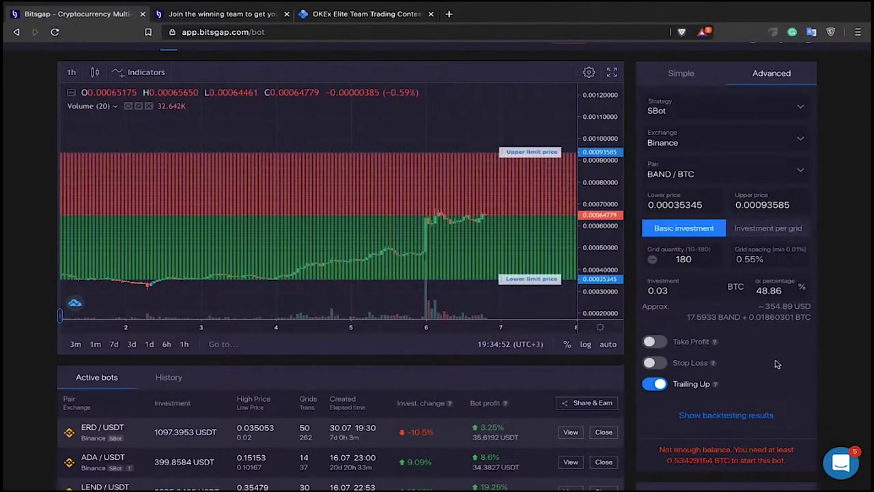
Check the minimum balance needed to start the bot against its grid quantity and investment amount, leaving both values as set.
scroll(775, 360, "down", 1)
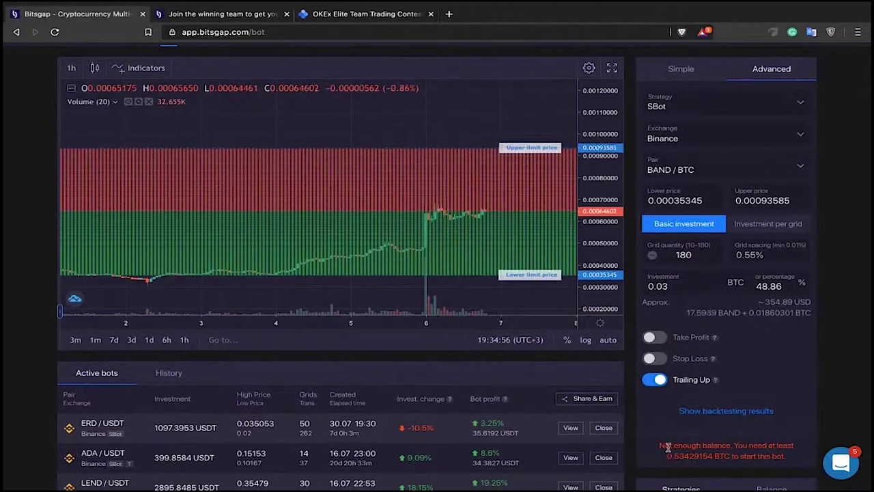
scroll(668, 445, "down", 1)
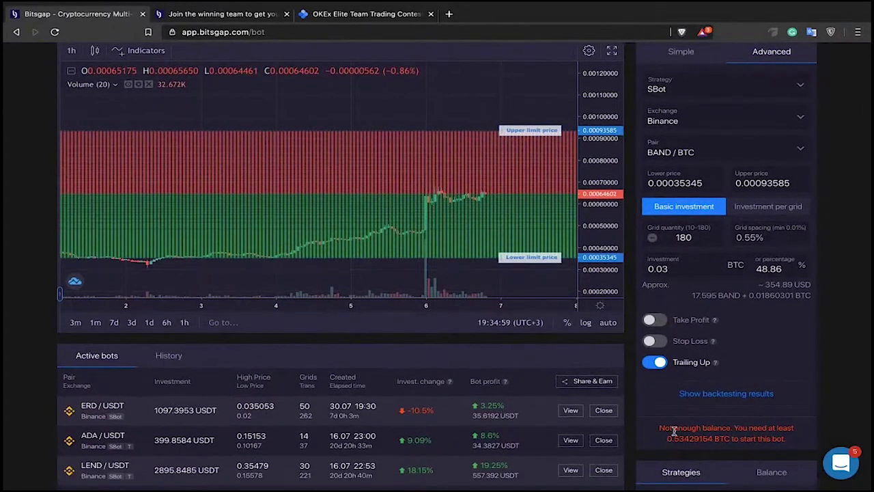
left_click_drag(658, 428, 732, 428)
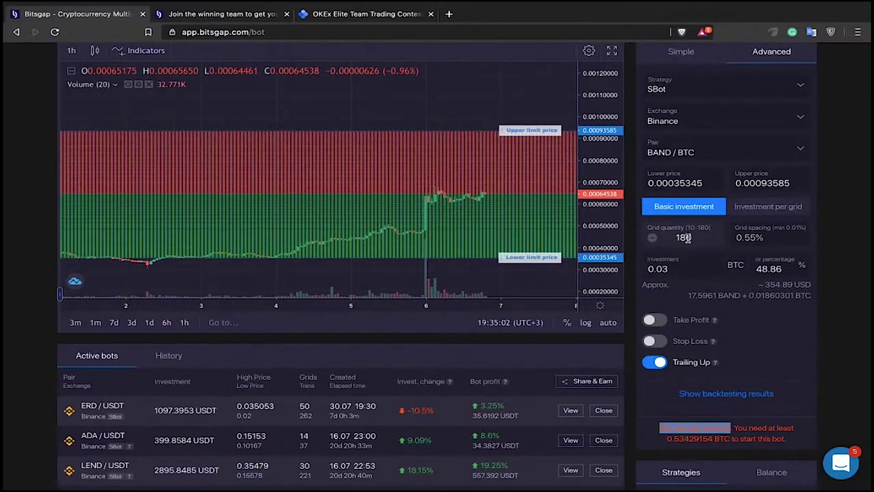
double_click(681, 237)
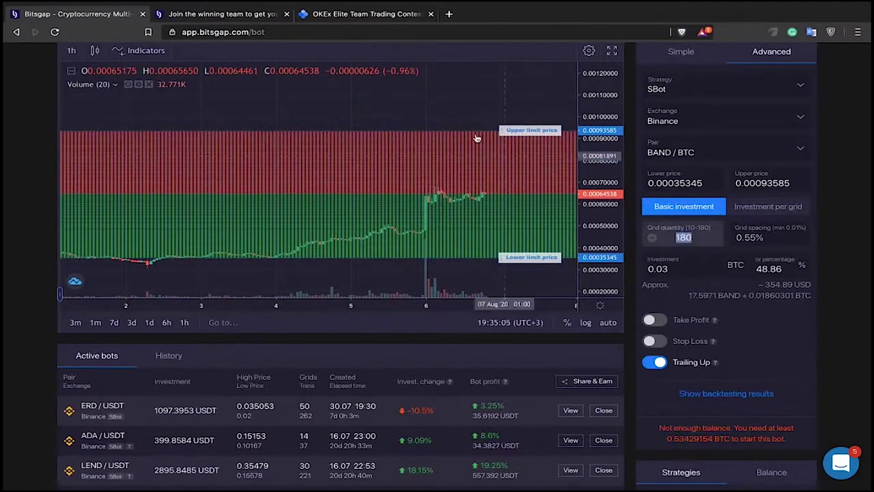
left_click(668, 269)
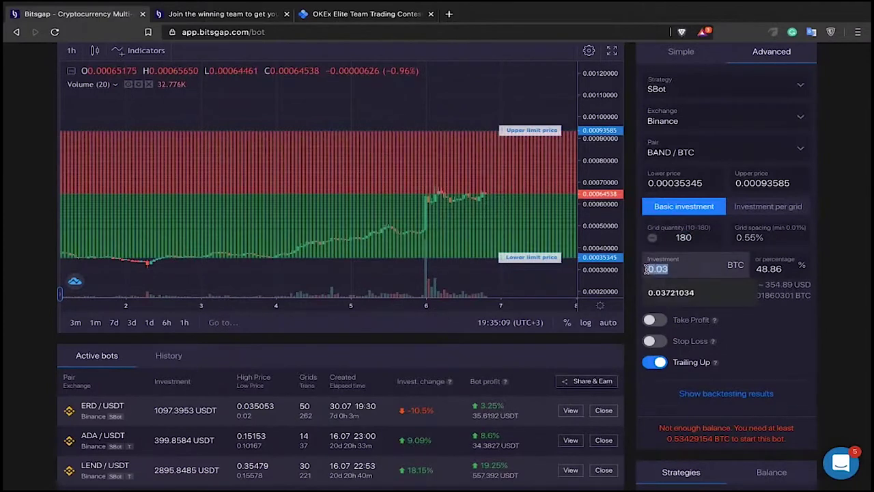
left_click(774, 323)
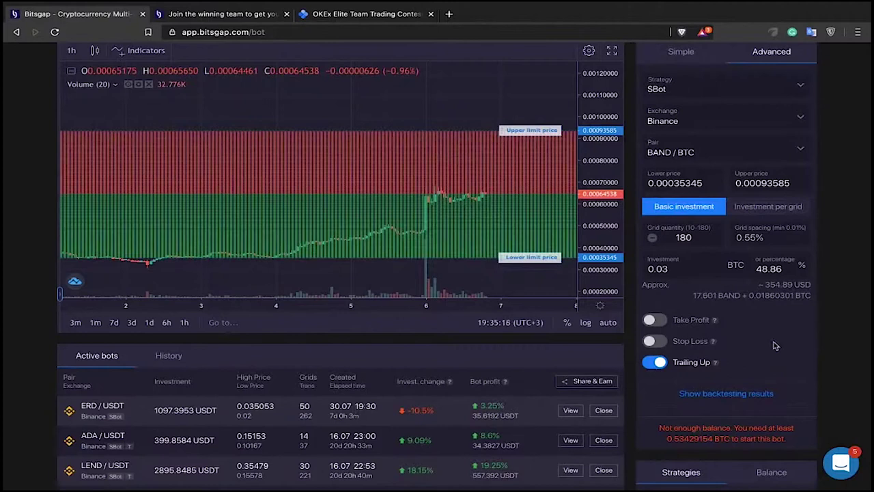
scroll(775, 345, "down", 1)
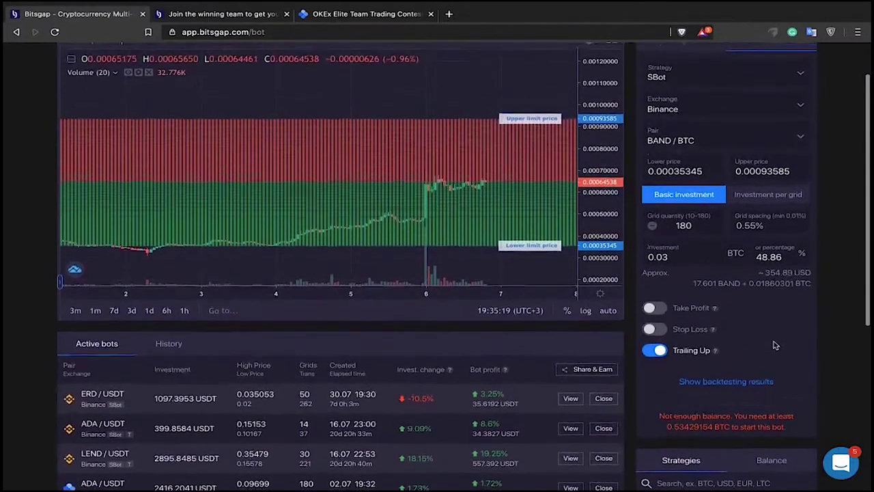
scroll(779, 341, "down", 1)
scroll(779, 340, "up", 3)
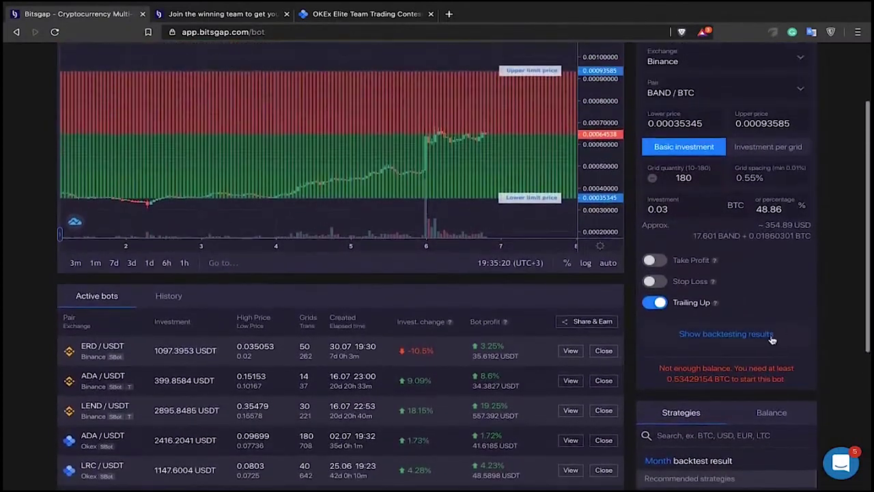
scroll(773, 340, "down", 1)
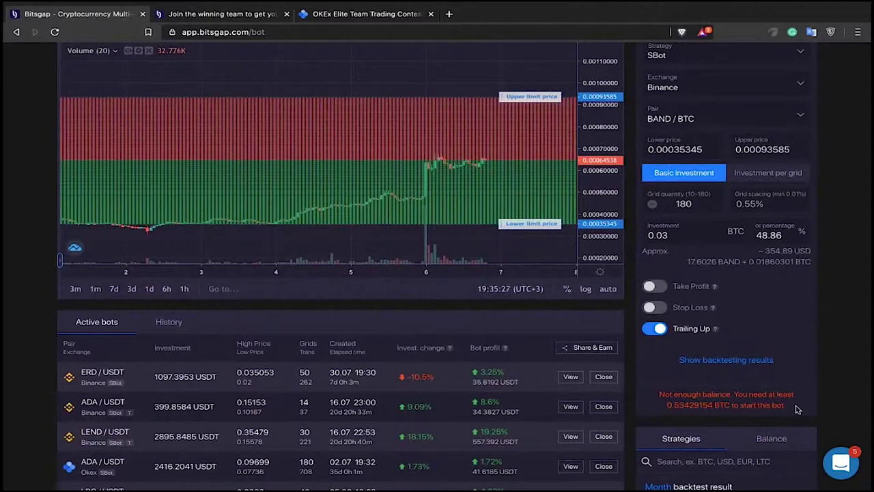
scroll(791, 408, "up", 2)
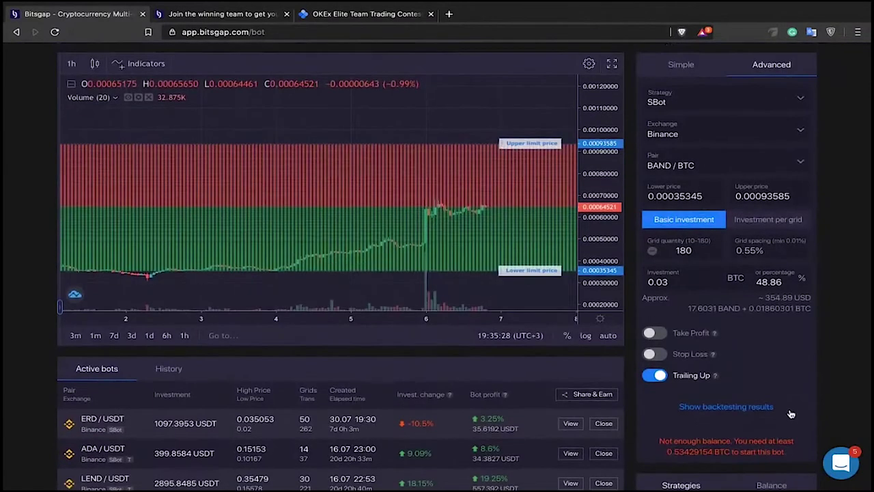
scroll(791, 408, "down", 1)
scroll(791, 409, "up", 1)
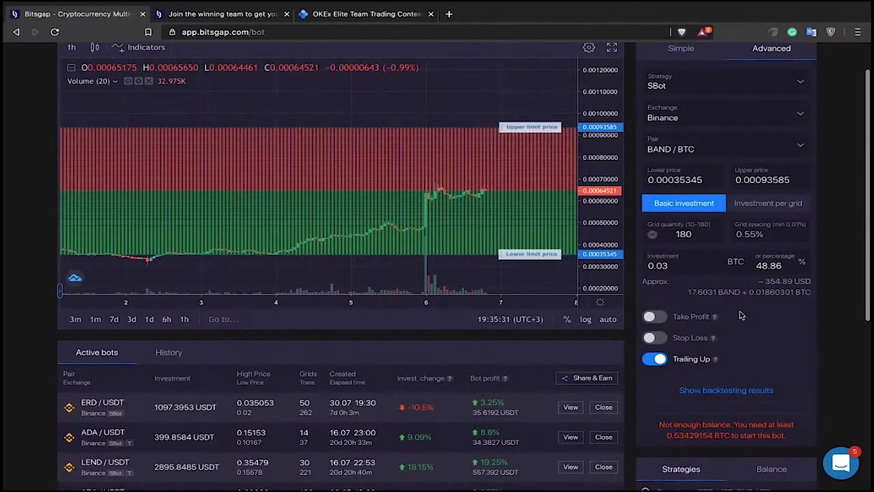
scroll(676, 239, "down", 1)
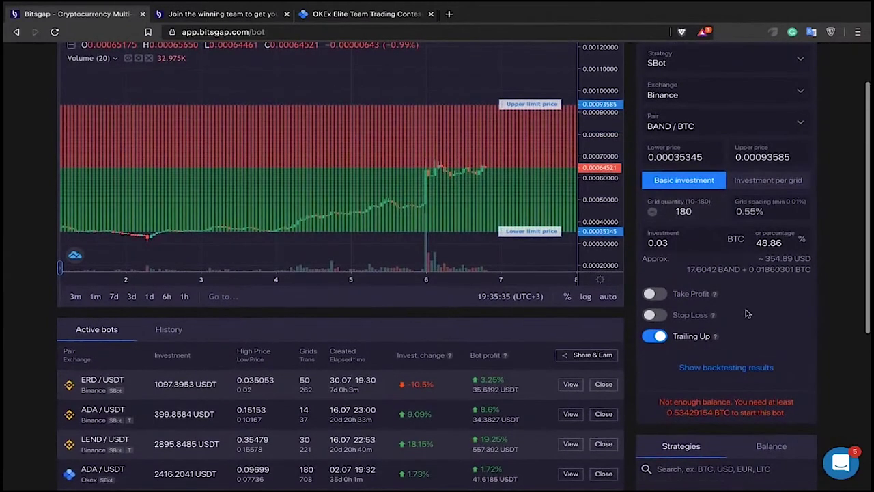
Load the ANKR / BTC strategy from the monthly backtest results and set its investment to 0.02 BTC.
scroll(705, 341, "down", 3)
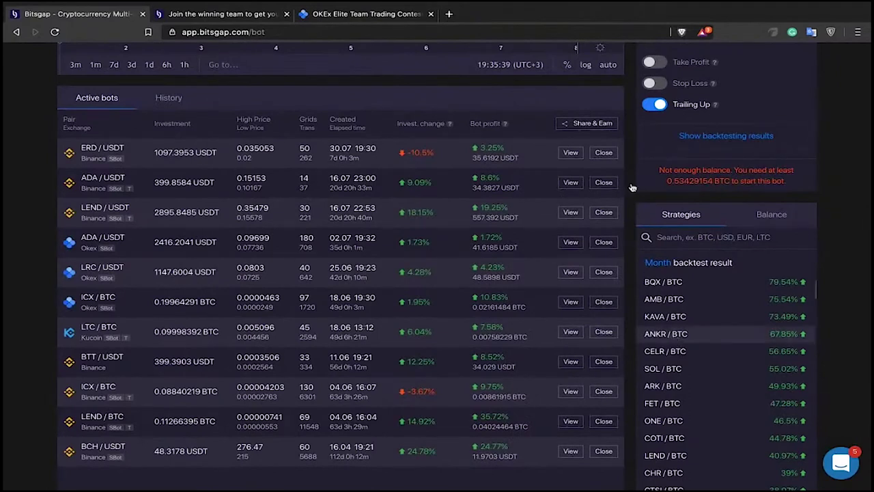
scroll(632, 186, "up", 5)
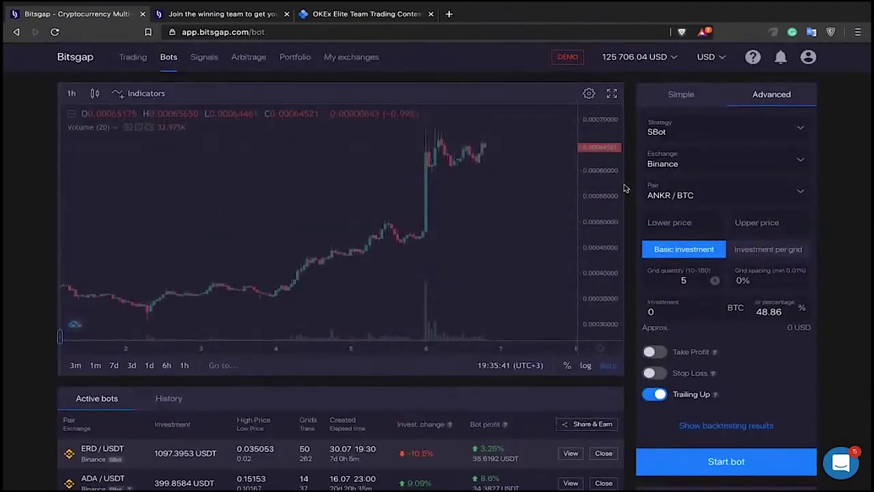
scroll(623, 187, "down", 2)
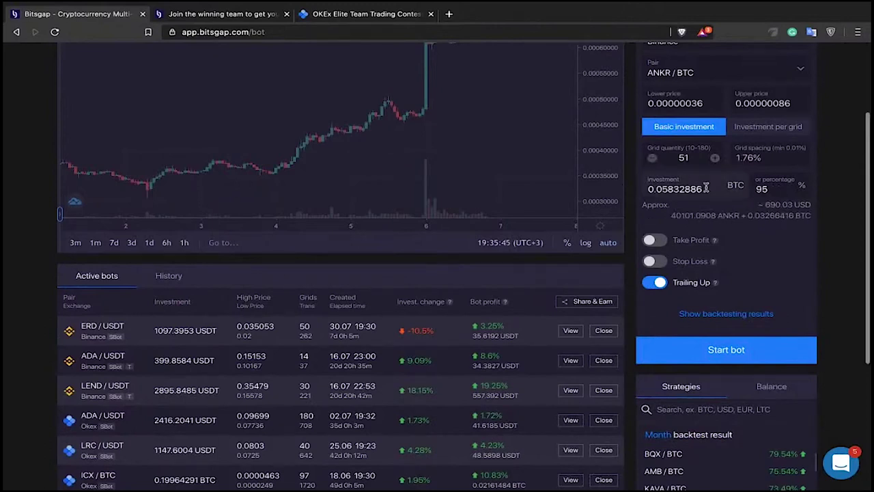
left_click_drag(706, 187, 660, 188)
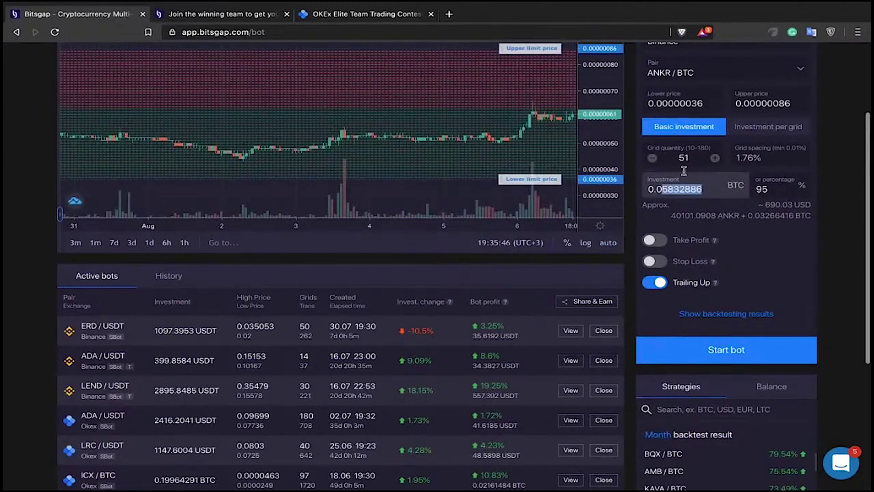
type("2")
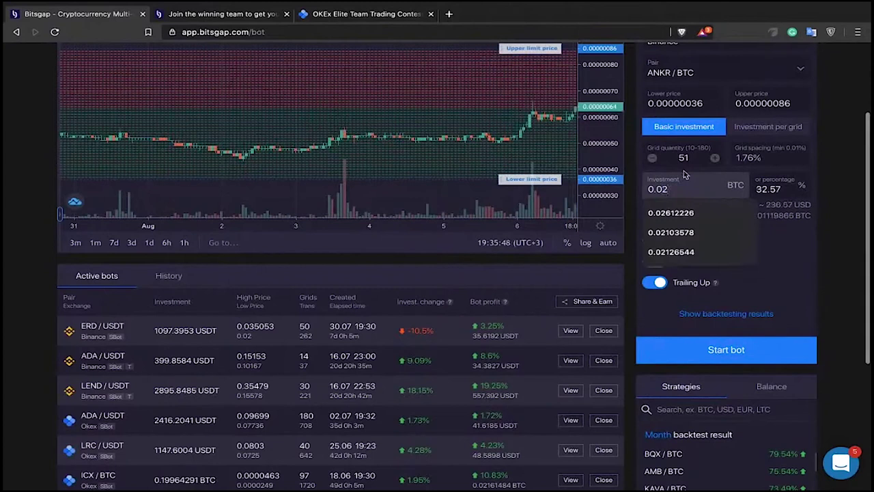
left_click(847, 193)
left_click_drag(680, 191, 659, 191)
Set the ANKR / BTC bot's grid quantity to 180.
left_click_drag(690, 158, 657, 160)
type("1")
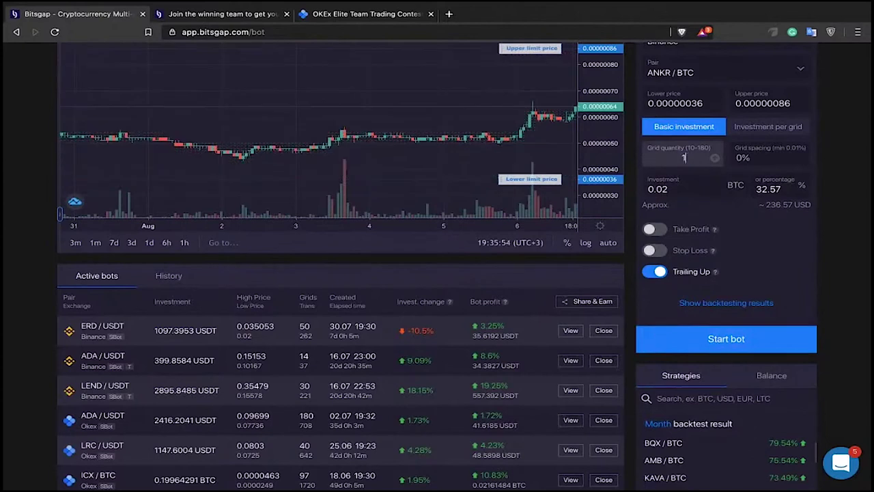
type("80")
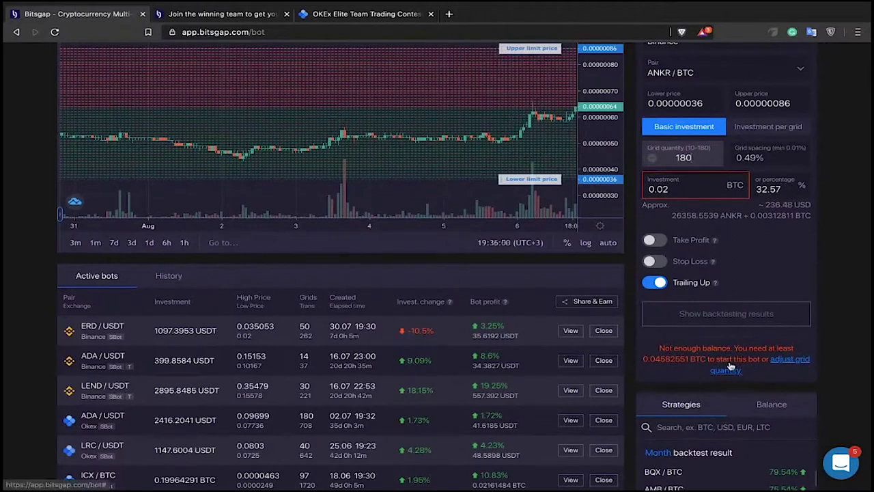
Compare the ANKR / BTC bot's investment and grid quantity with the minimum balance required to start it.
left_click(677, 190)
left_click_drag(679, 190, 645, 189)
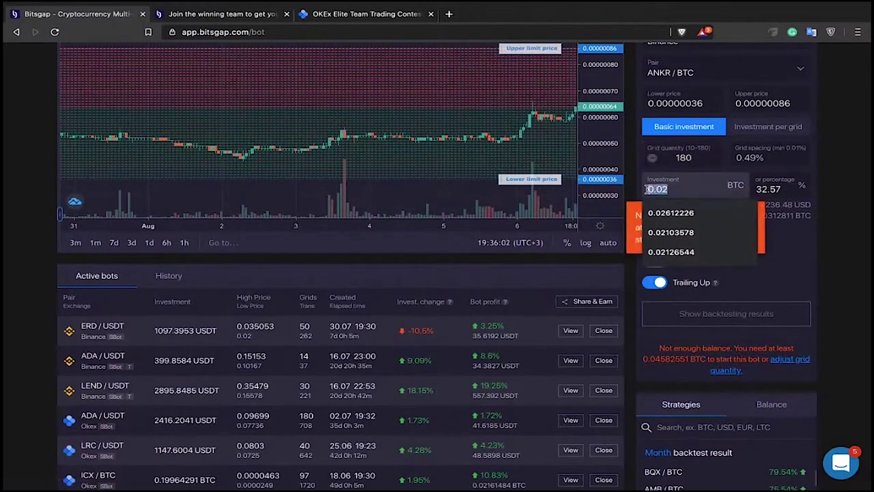
left_click(800, 234)
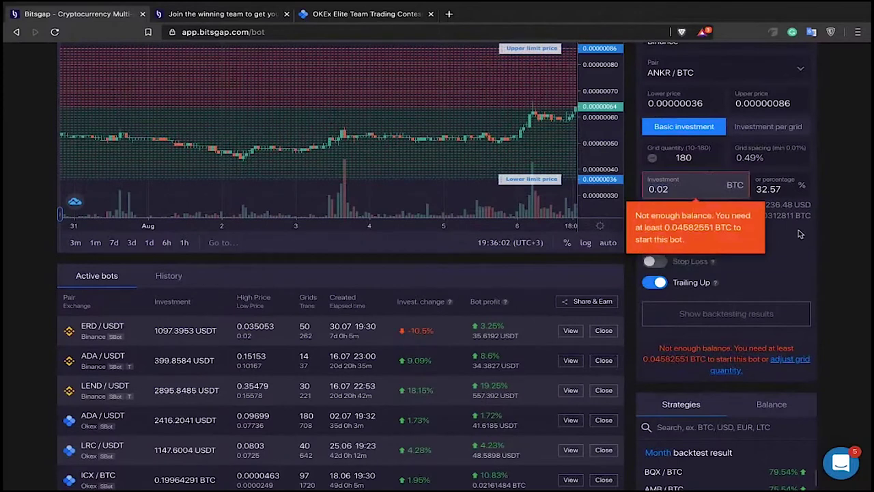
left_click_drag(672, 158, 696, 159)
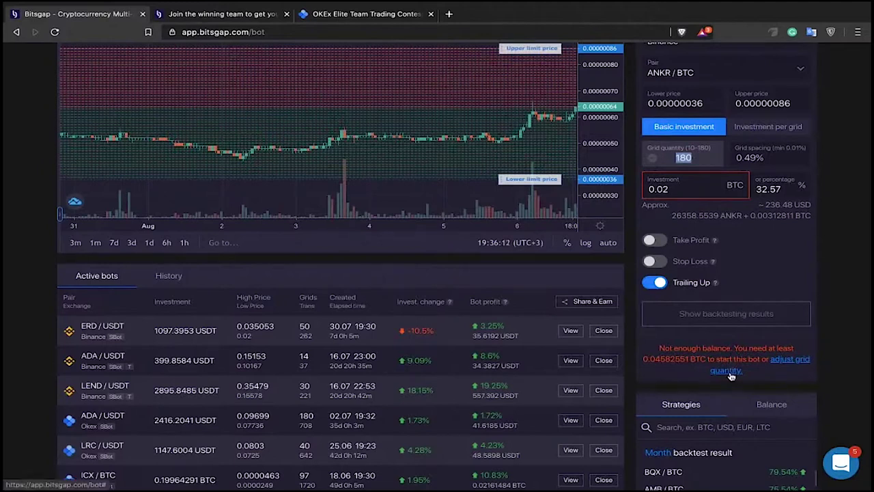
left_click_drag(643, 359, 707, 359)
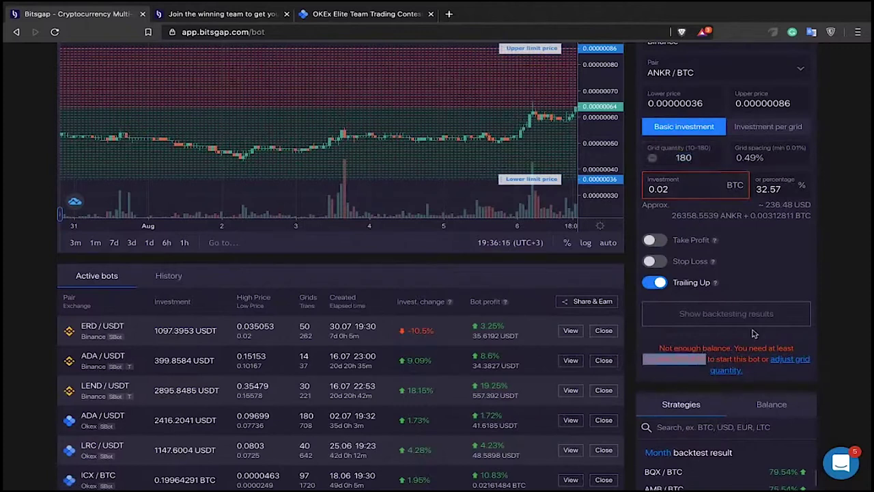
left_click(758, 360)
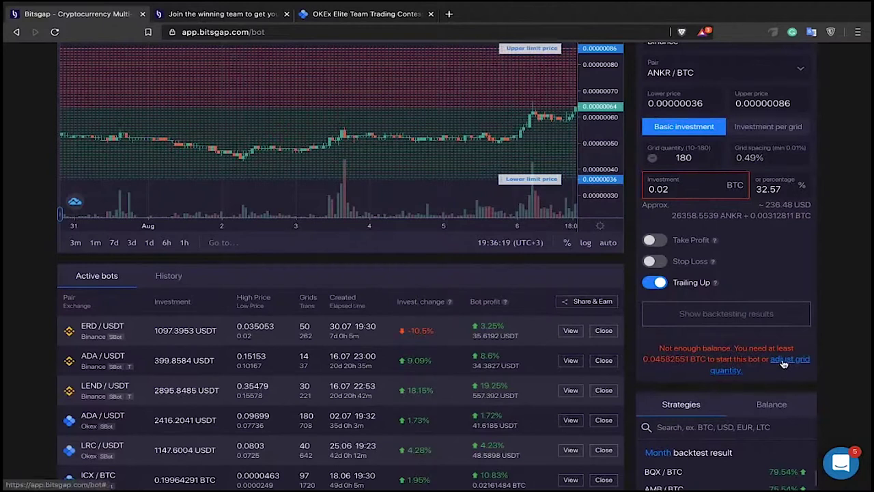
Apply the suggested grid quantity adjustment to the ANKR / BTC bot and examine the grid range on the chart.
left_click(784, 361)
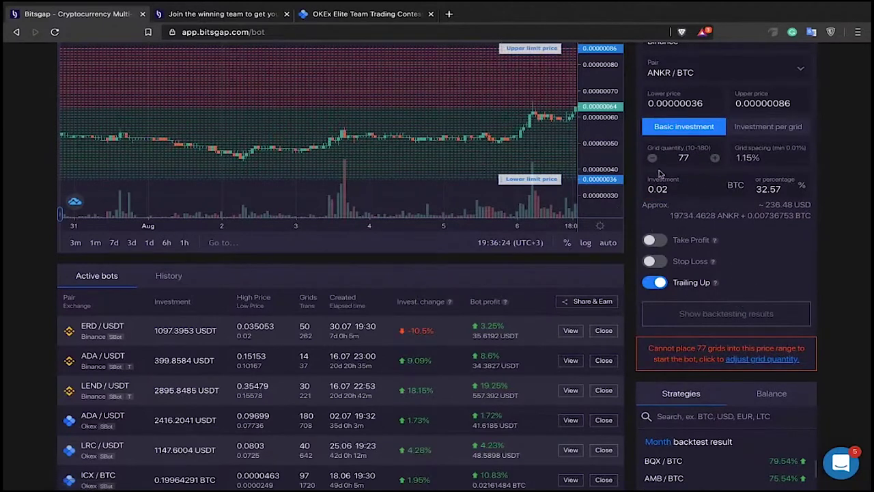
scroll(618, 253, "up", 1)
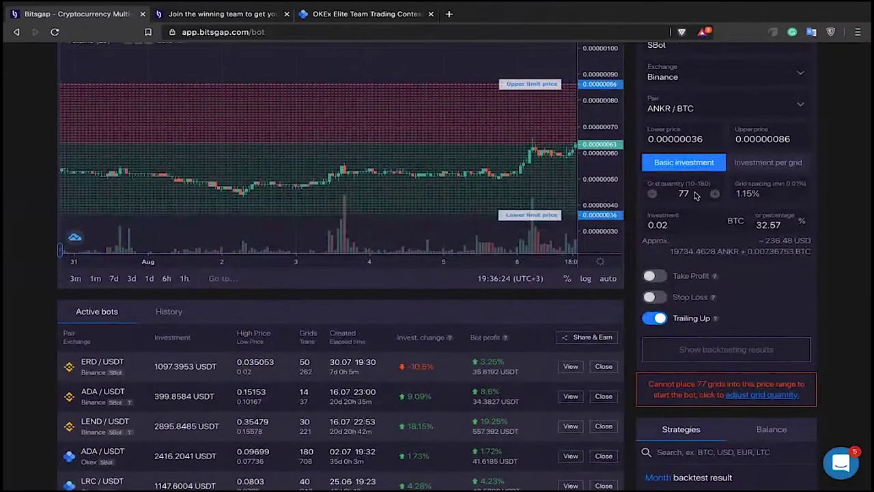
left_click(683, 194)
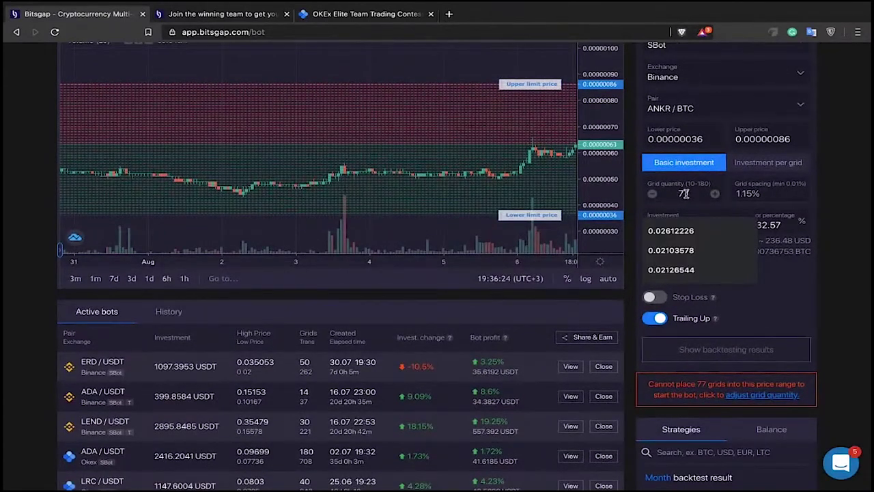
key("Escape")
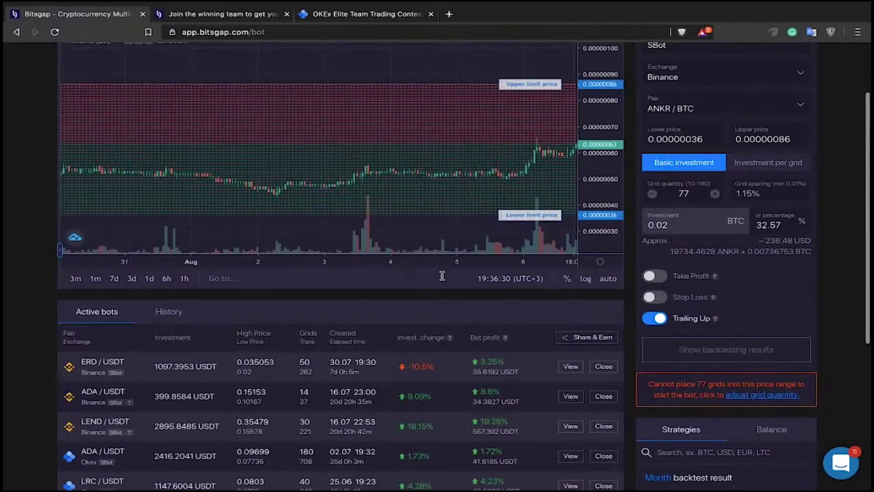
left_click_drag(445, 283, 476, 146)
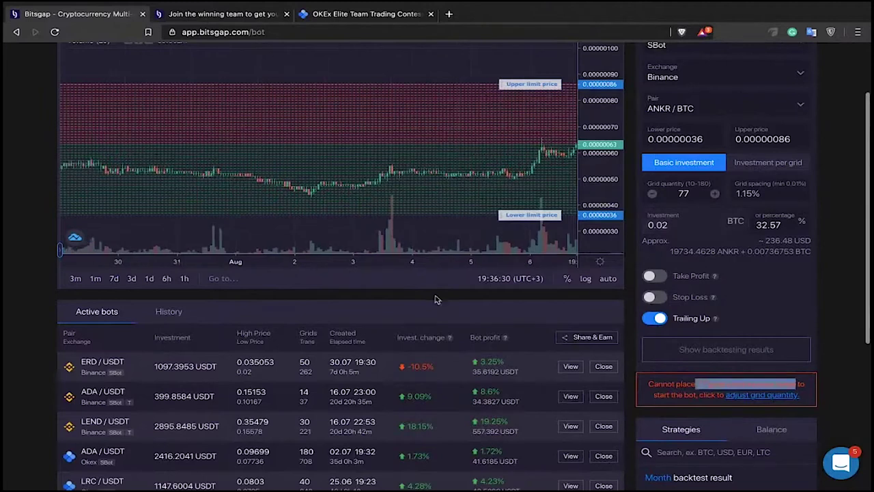
scroll(437, 299, "up", 1)
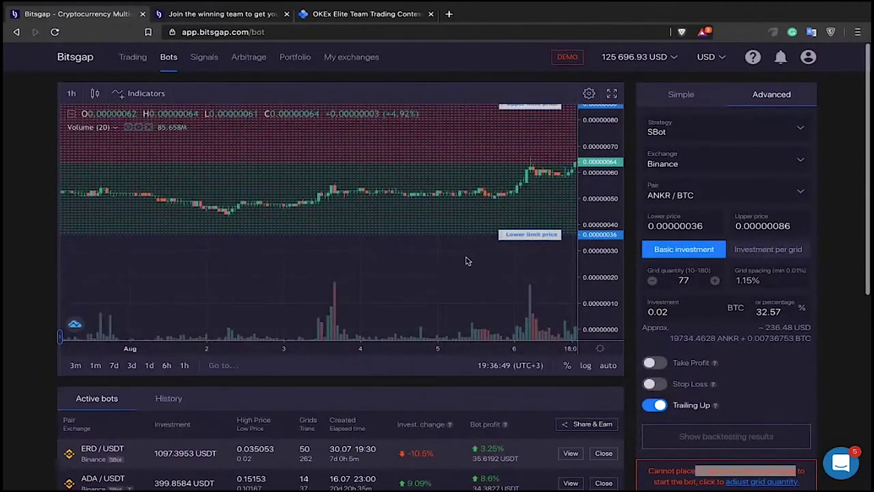
scroll(466, 261, "up", 1)
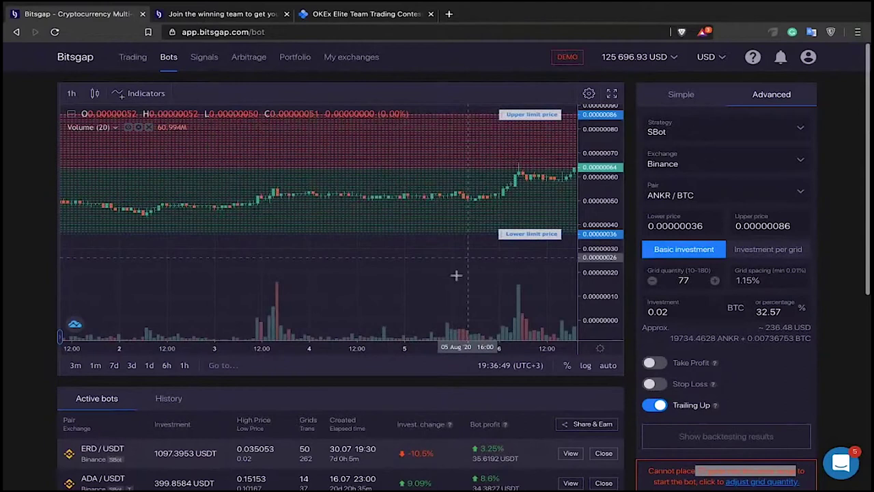
scroll(488, 221, "up", 1)
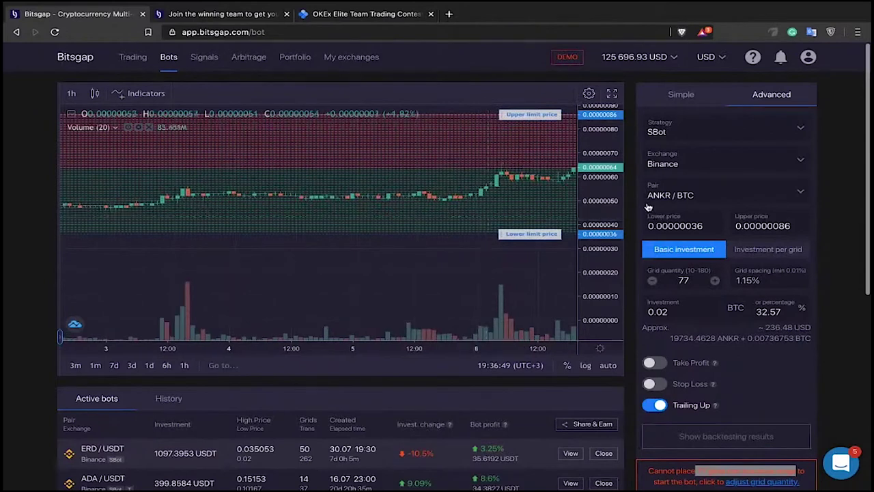
Reload the bots page and load the PERL / BTC strategy from the monthly backtest results.
left_click(55, 32)
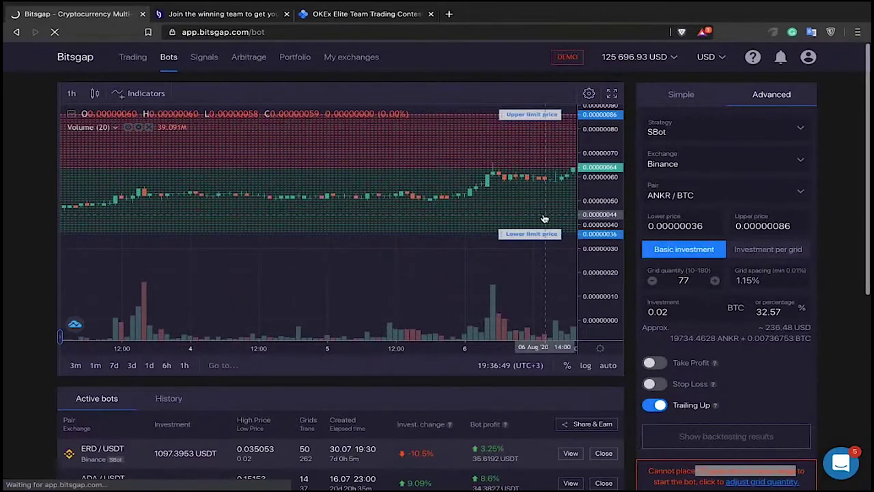
scroll(545, 218, "down", 2)
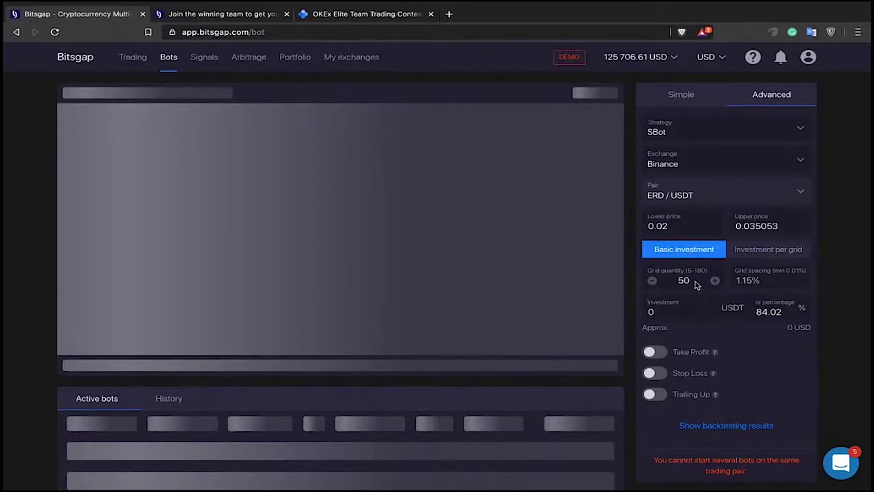
scroll(697, 284, "down", 4)
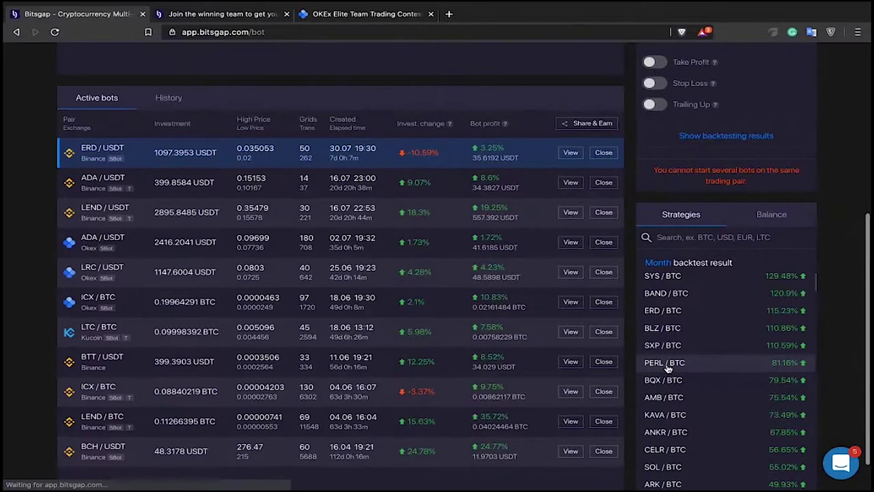
left_click(666, 363)
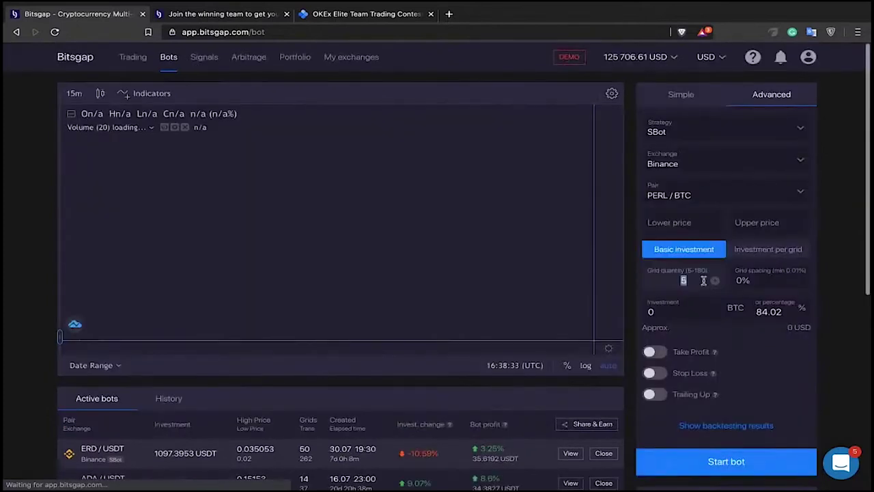
Set the PERL / BTC bot's grid quantity to 40 and its investment to 0.03 BTC.
left_click(704, 280)
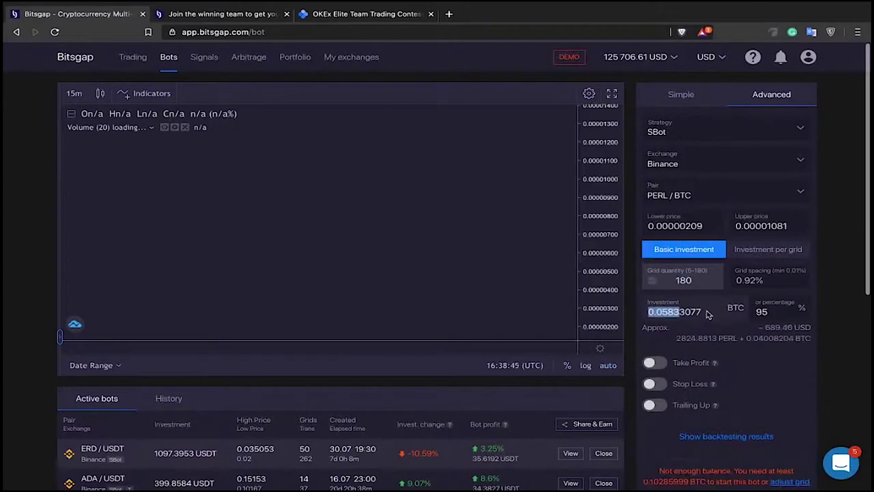
left_click(702, 311)
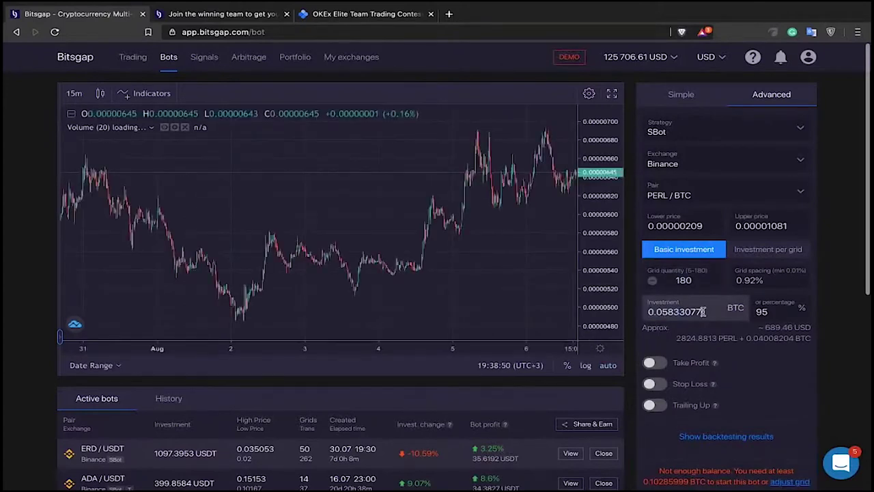
key("shift+Tab")
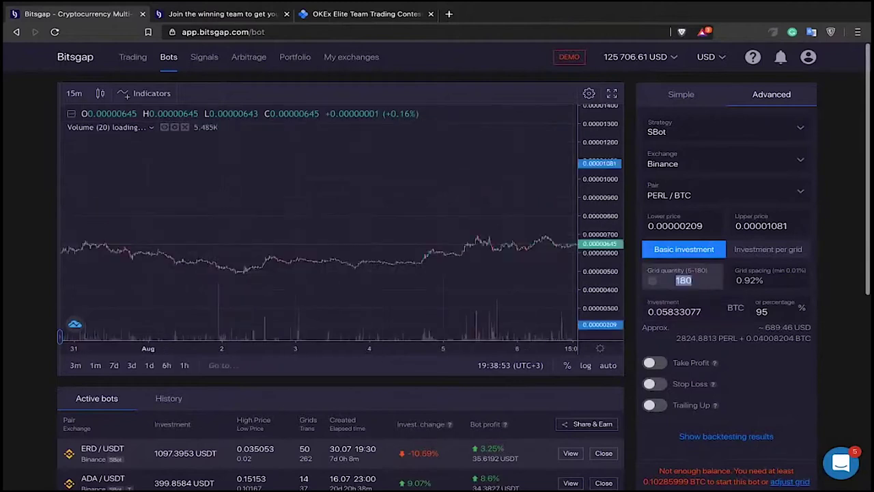
type("40")
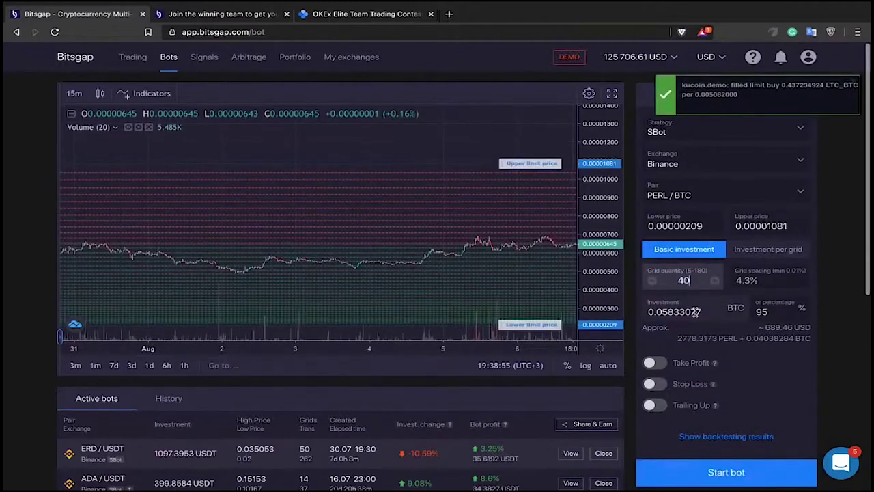
key("Tab")
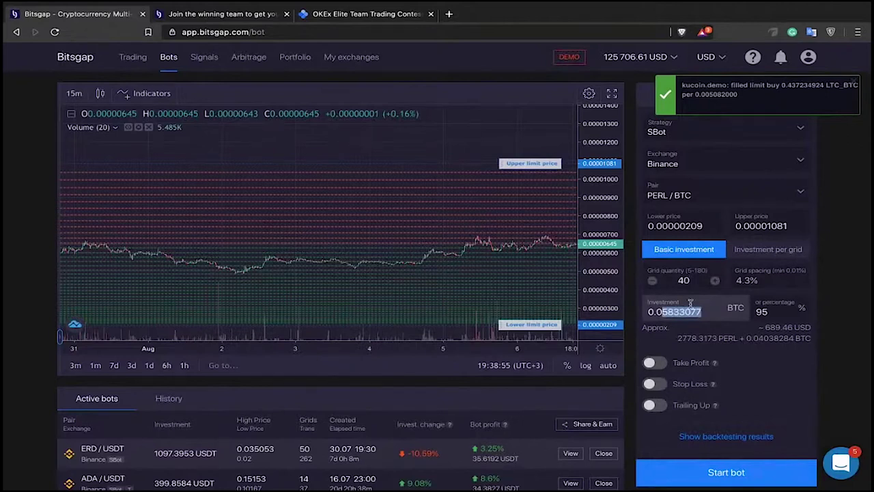
type("3")
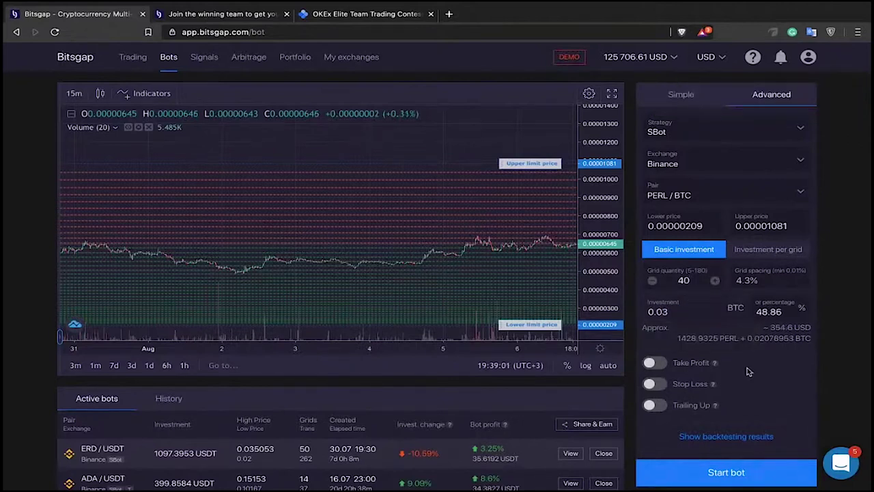
Start the PERL / BTC bot, check the required PERL amount, and approve buying it at the market price.
scroll(758, 377, "down", 1)
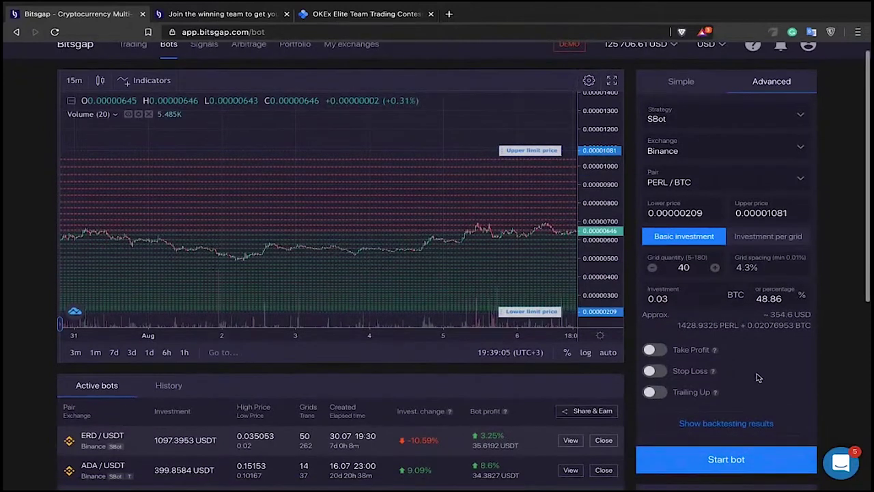
left_click(734, 461)
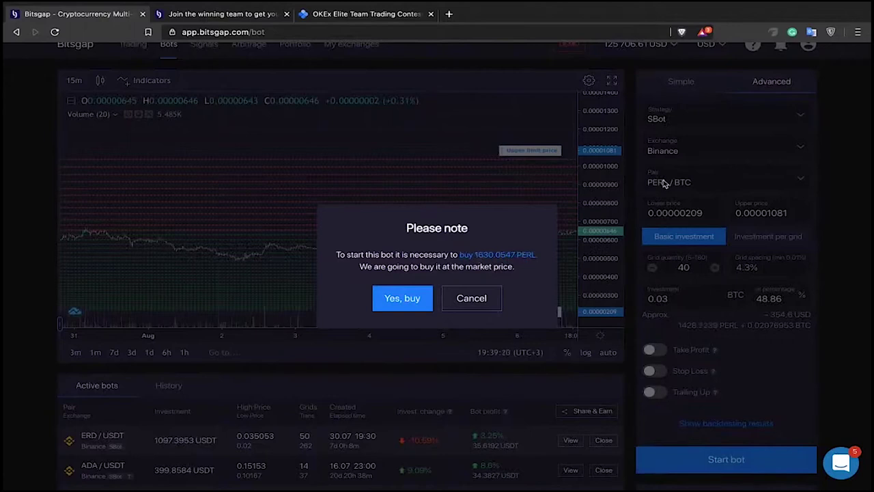
double_click(497, 255)
left_click(528, 230)
left_click_drag(475, 254, 538, 255)
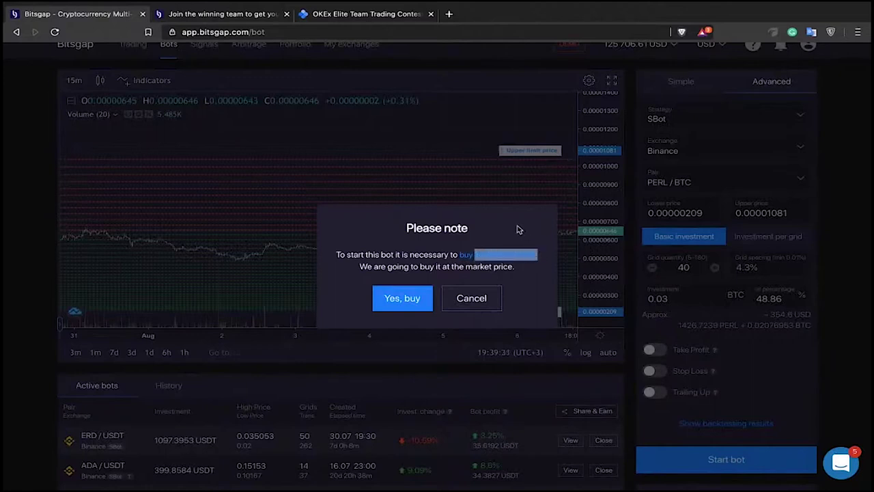
left_click(513, 234)
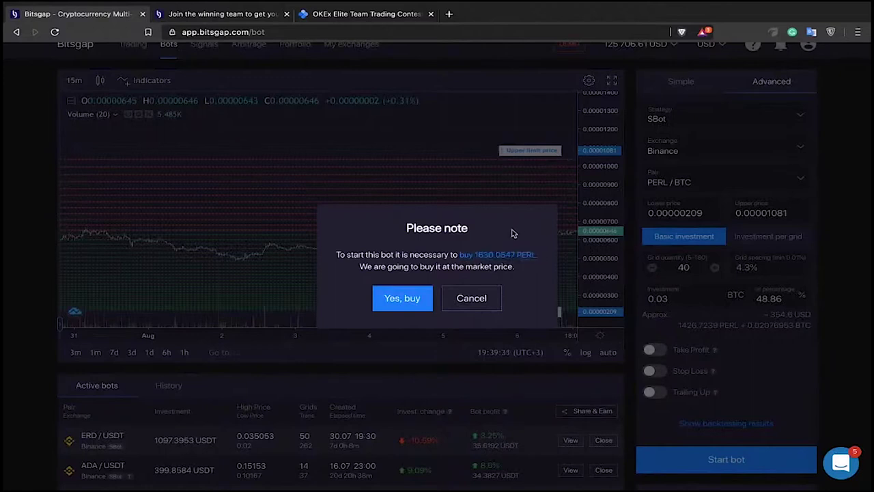
left_click(401, 301)
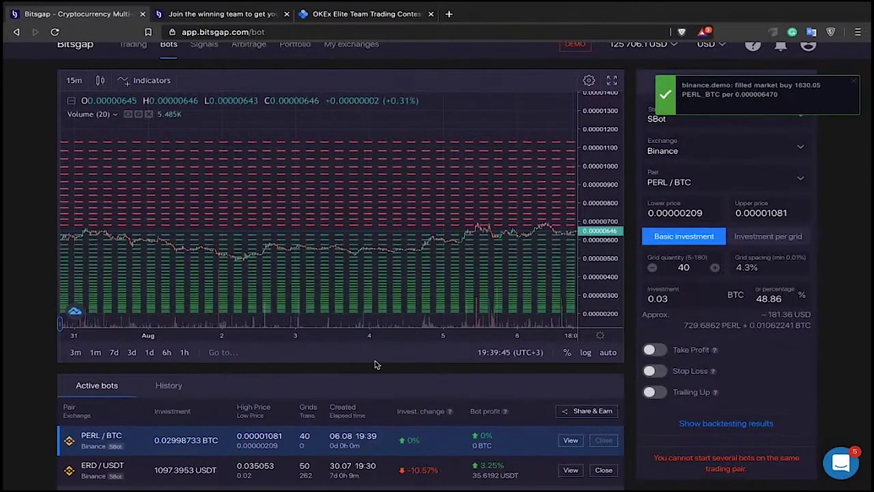
Open the PERL / BTC bot's details from the active bots, review its open orders, and close the details.
scroll(374, 364, "down", 1)
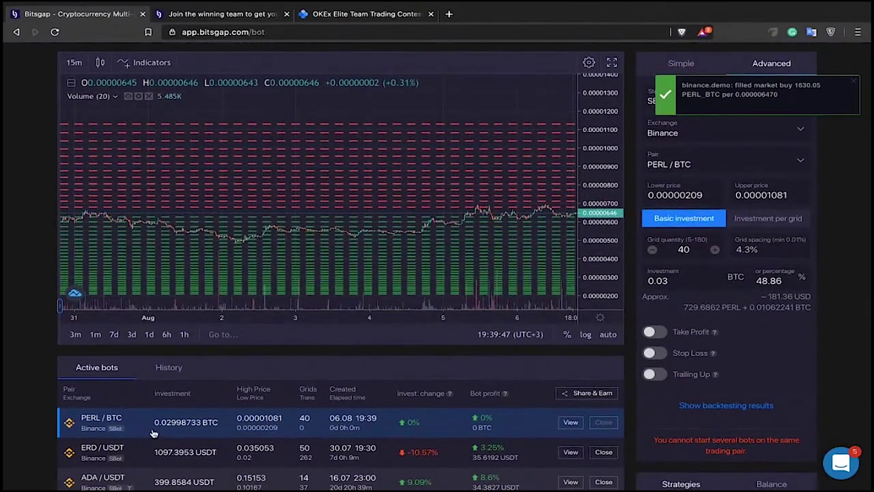
scroll(154, 433, "down", 3)
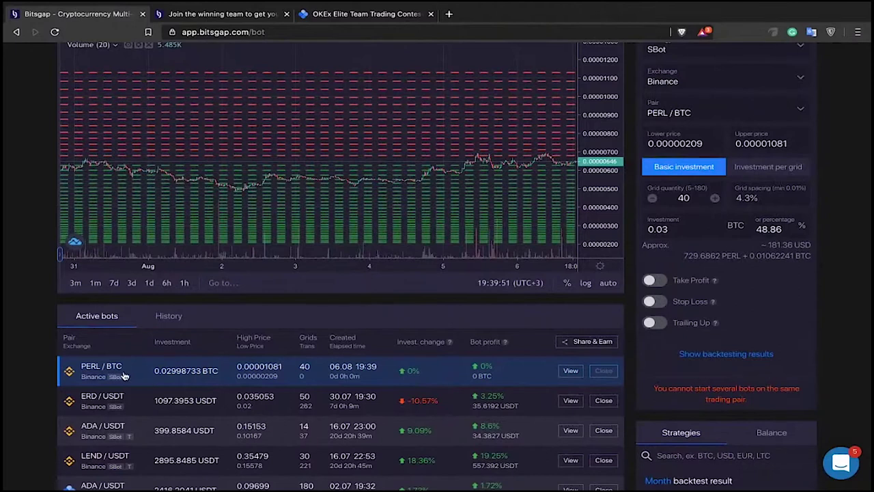
scroll(166, 381, "up", 1)
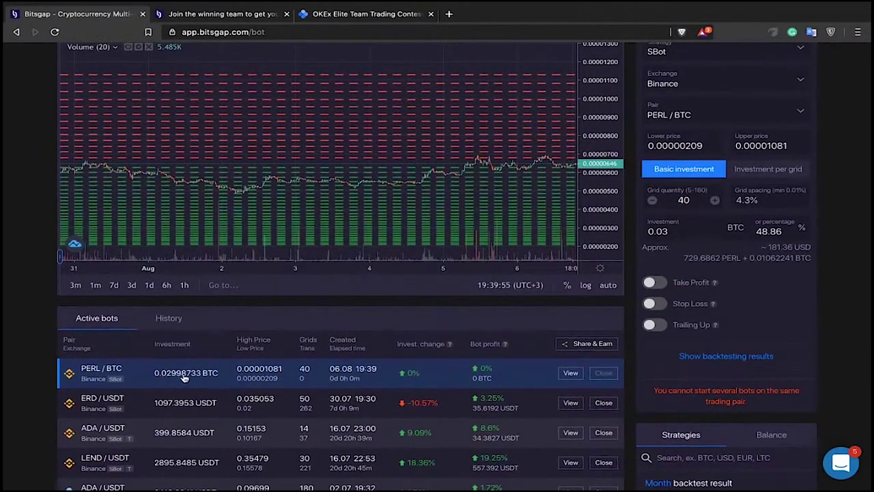
scroll(392, 329, "down", 1)
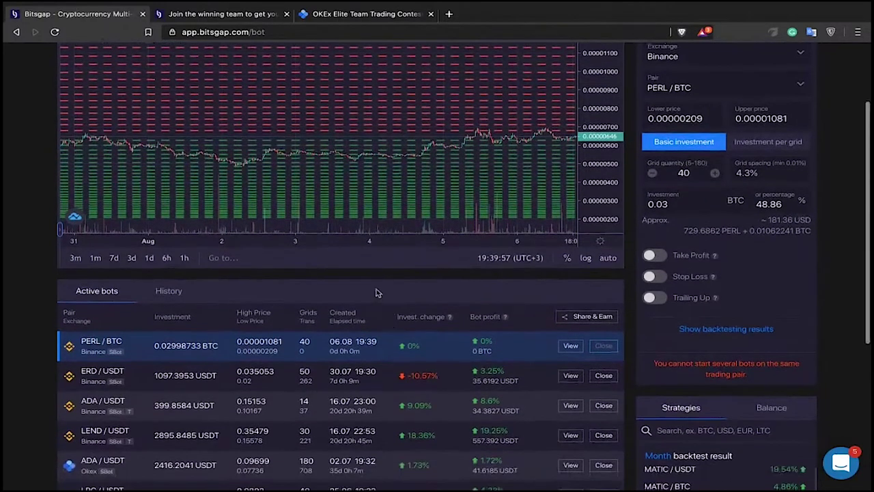
left_click(571, 347)
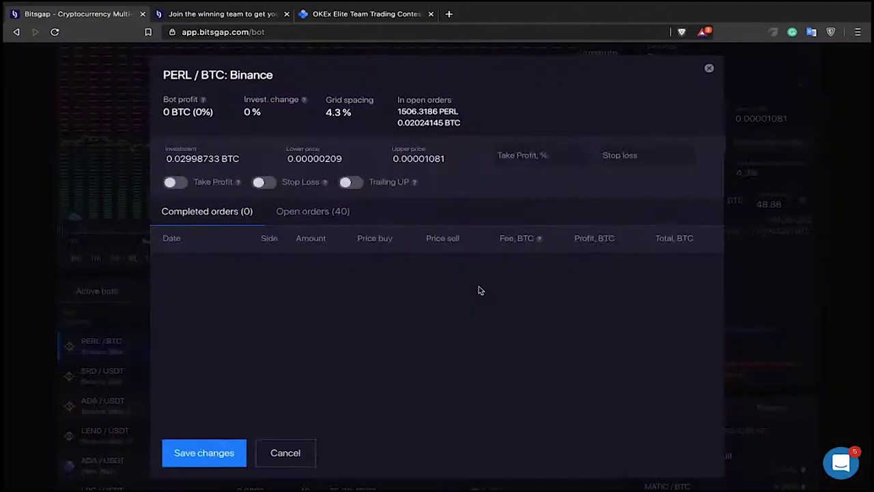
left_click(316, 213)
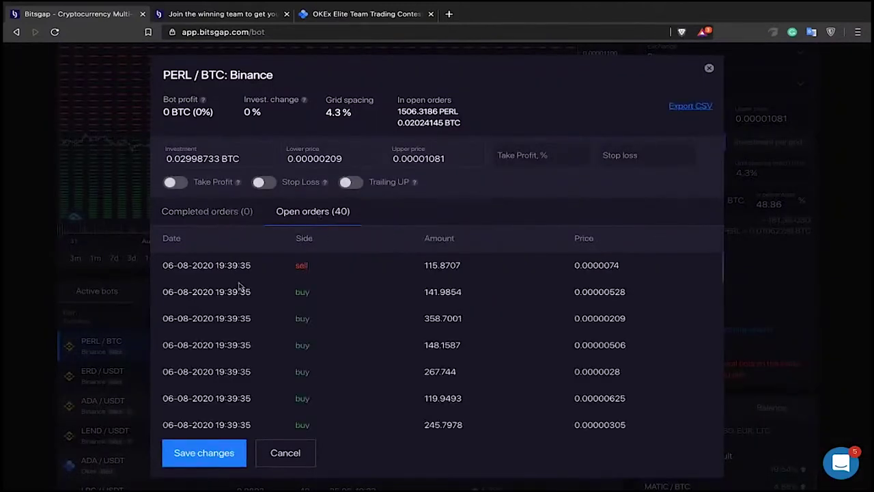
scroll(361, 298, "down", 3)
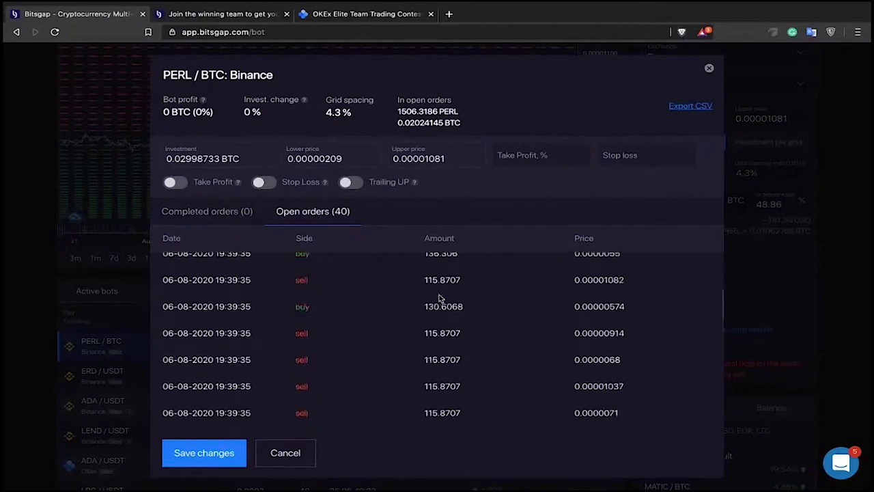
scroll(441, 297, "up", 5)
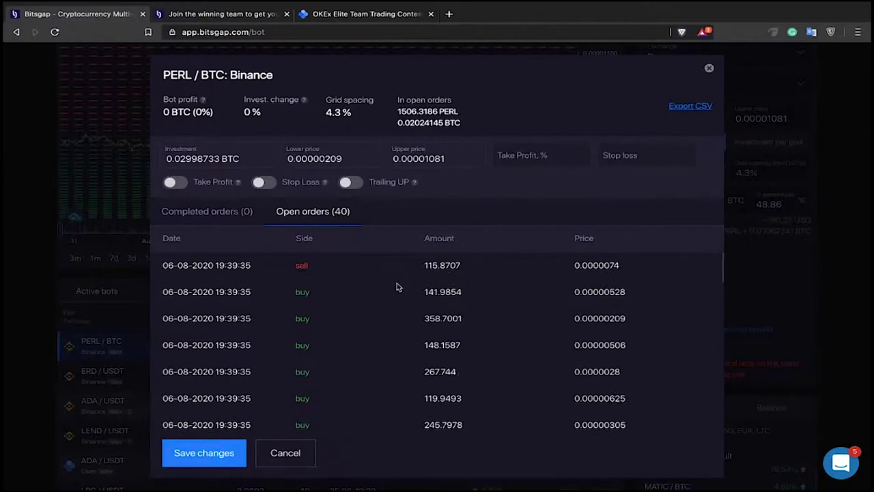
left_click(709, 69)
Examine the bot profit column in the active bots list, including the USD equivalent for the Binance ADA / USDT bot.
scroll(262, 286, "down", 3)
scroll(273, 258, "up", 3)
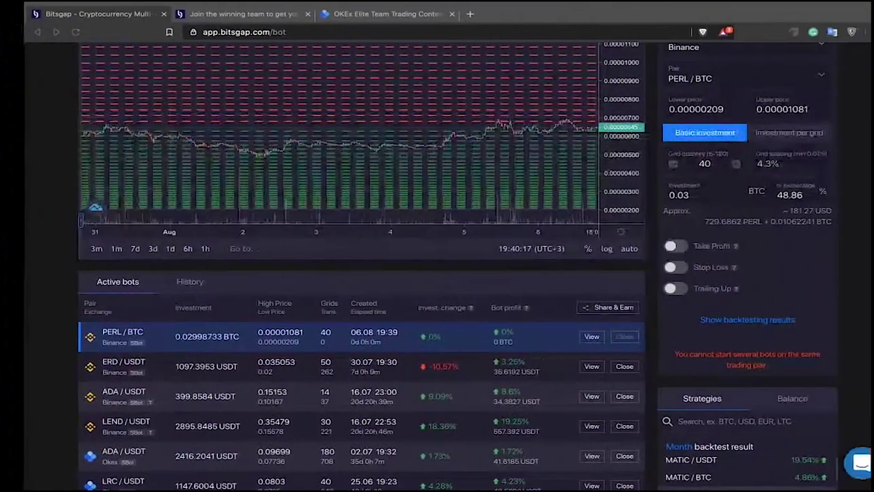
scroll(441, 319, "down", 1)
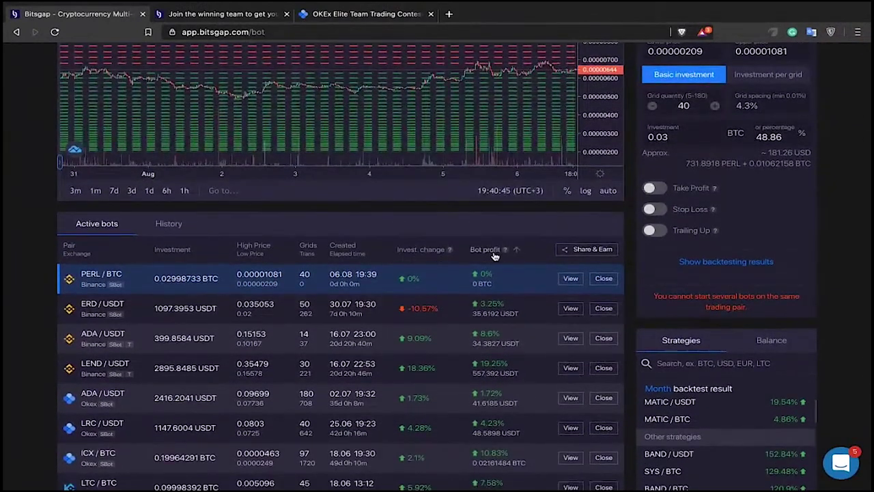
scroll(494, 267, "down", 1)
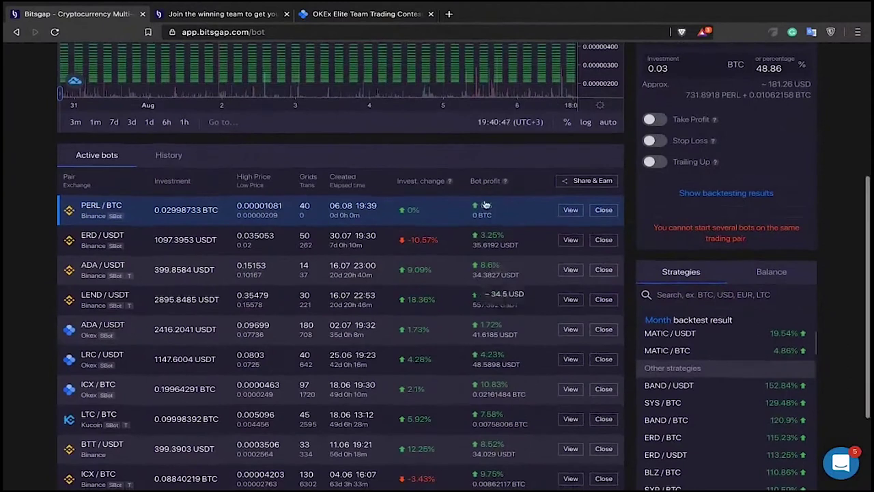
mouse_move(492, 280)
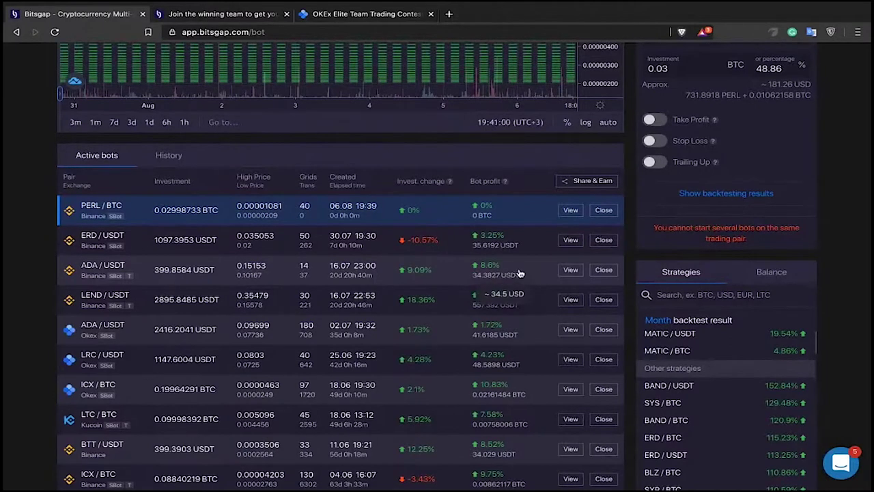
Select the Binance ADA / USDT bot and examine its executed buy and sell orders across late July and early August on the chart.
left_click(108, 273)
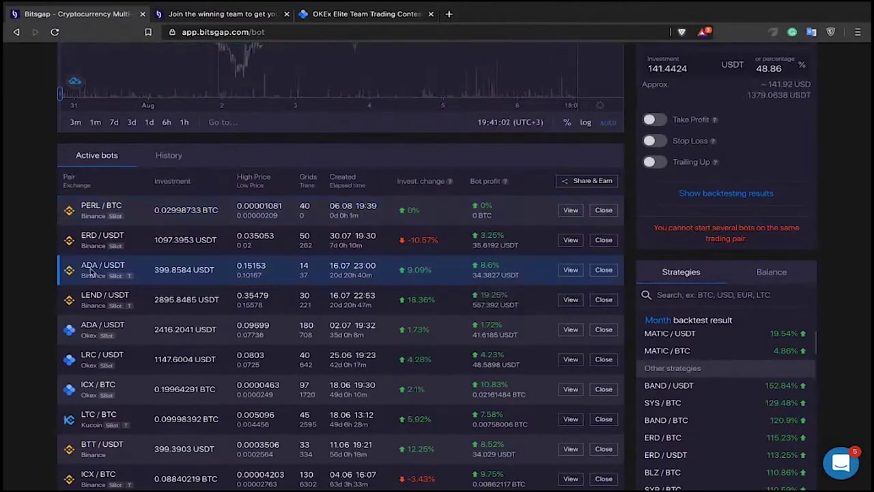
scroll(453, 162, "up", 3)
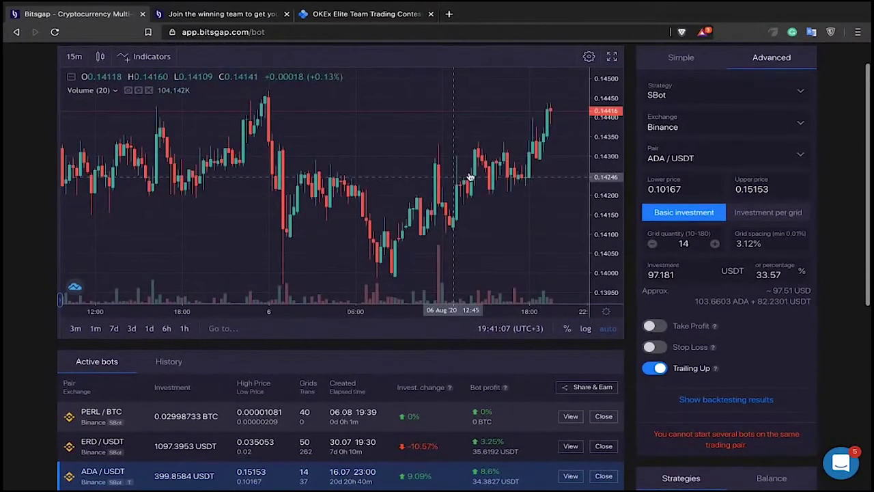
scroll(470, 178, "down", 5)
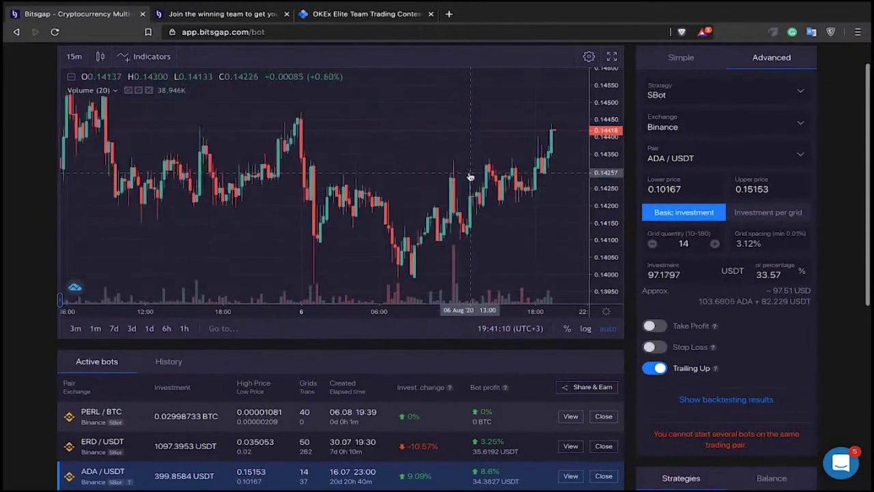
scroll(470, 178, "down", 6)
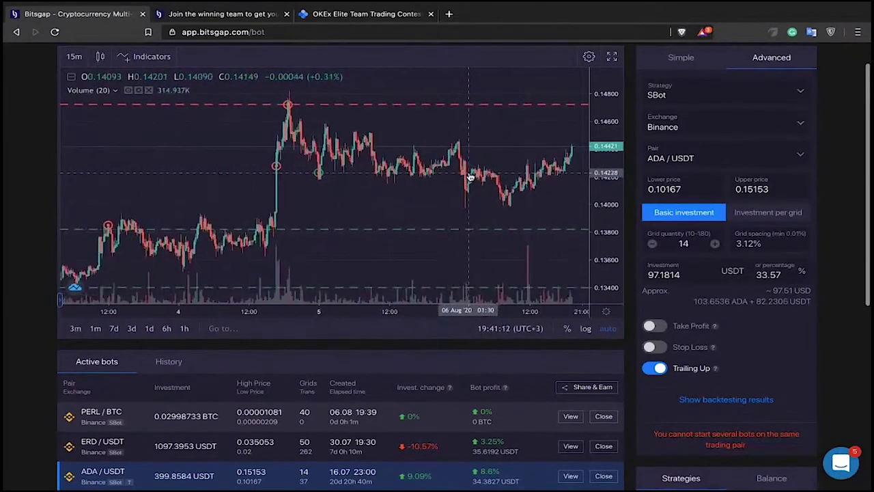
scroll(470, 178, "down", 5)
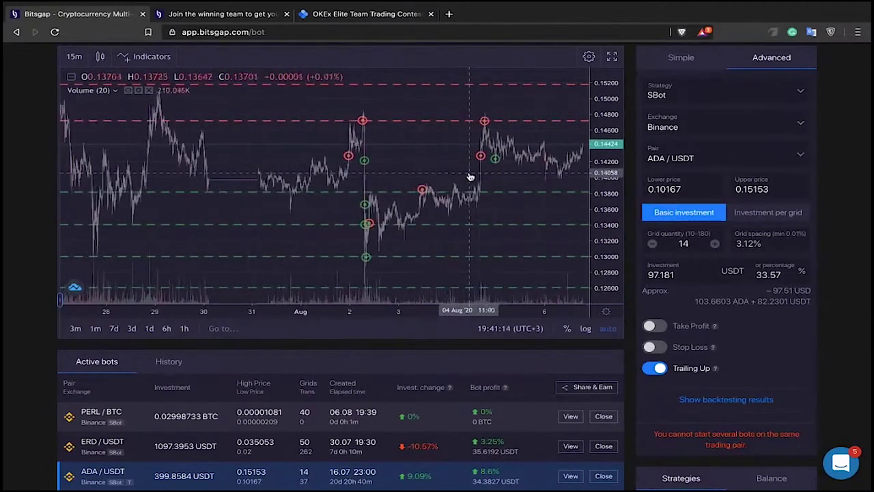
scroll(327, 157, "down", 5)
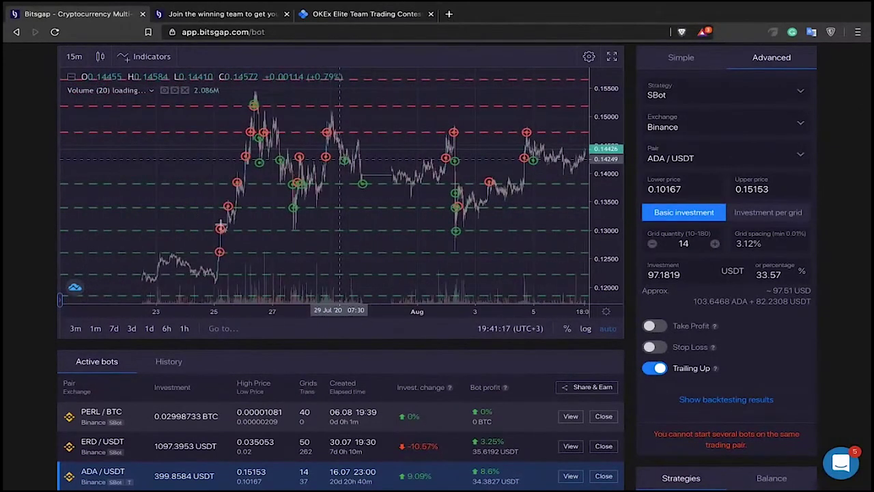
Read the explanation of investment change and compare the ADA / USDT bot's investment change and profit with its price chart.
scroll(430, 351, "down", 1)
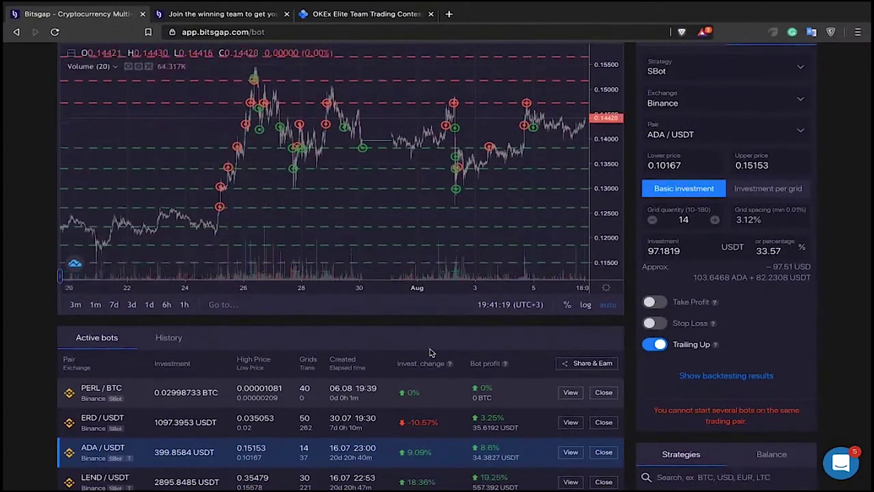
scroll(429, 351, "up", 1)
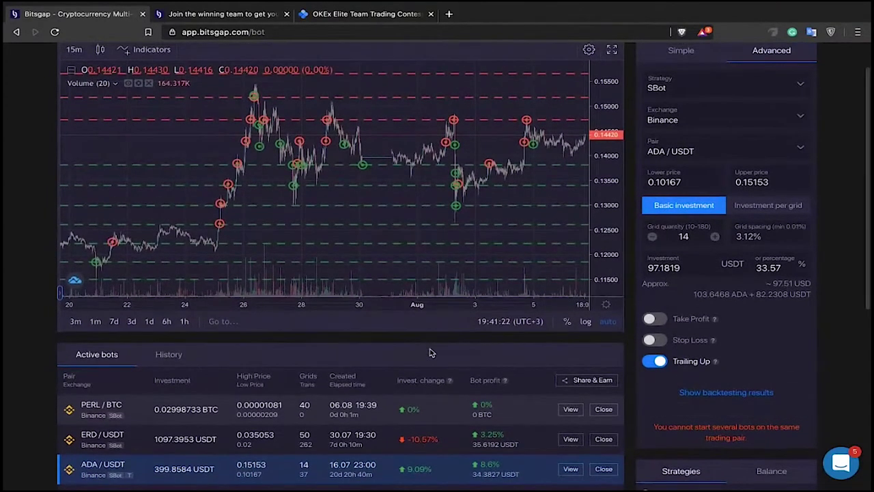
scroll(430, 351, "down", 1)
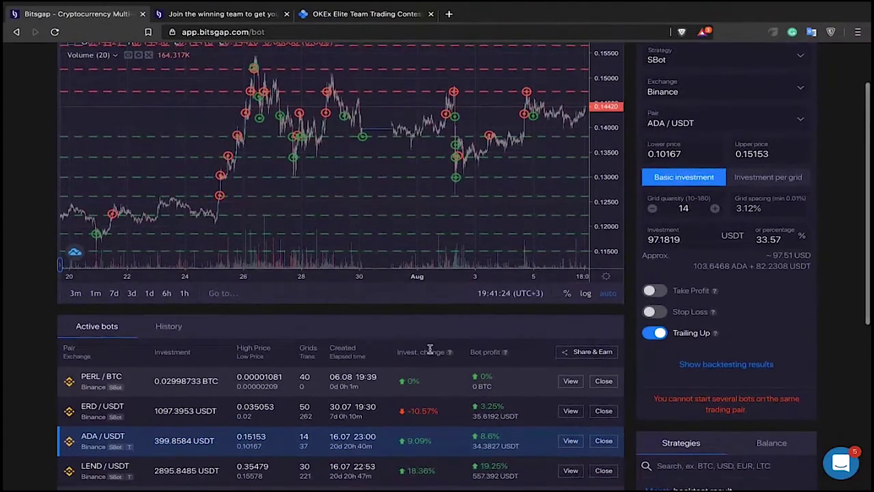
scroll(429, 351, "up", 1)
scroll(429, 351, "down", 1)
scroll(430, 351, "down", 1)
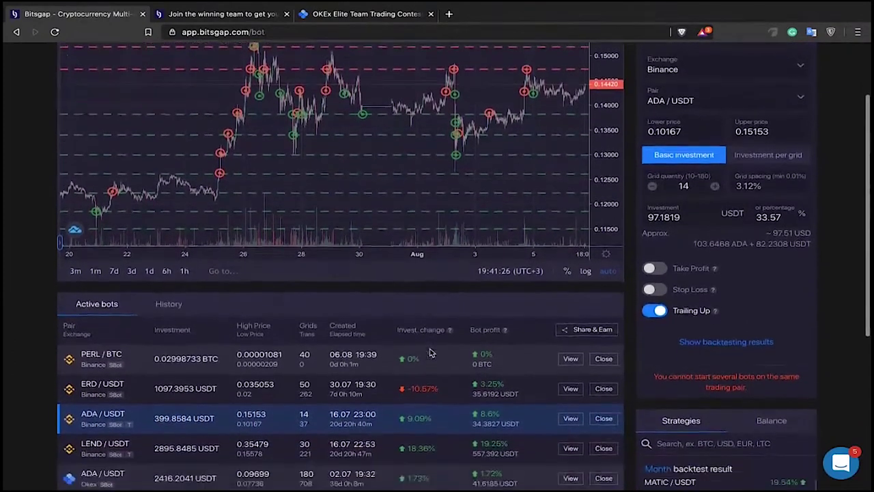
mouse_move(436, 328)
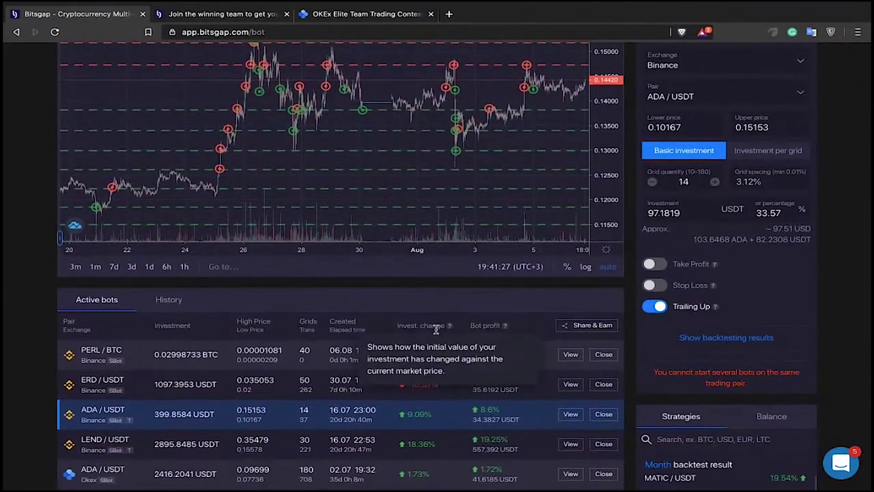
scroll(436, 329, "down", 2)
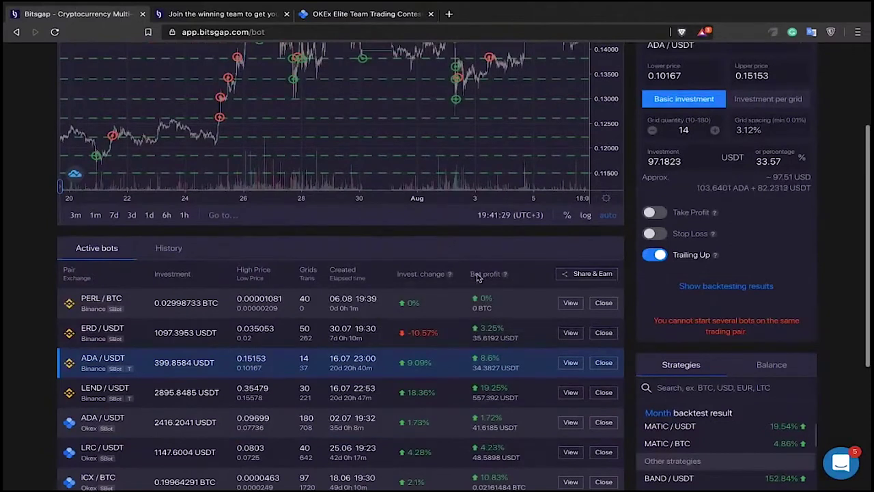
scroll(478, 276, "up", 3)
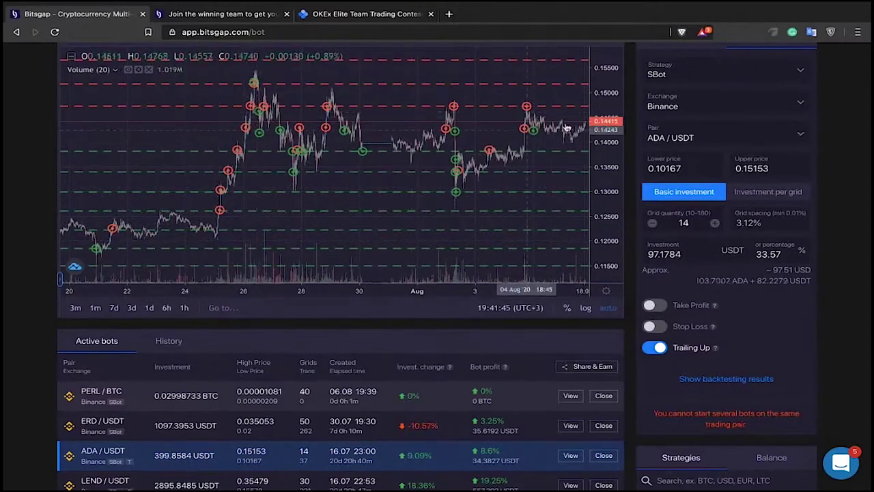
left_click_drag(567, 128, 575, 129)
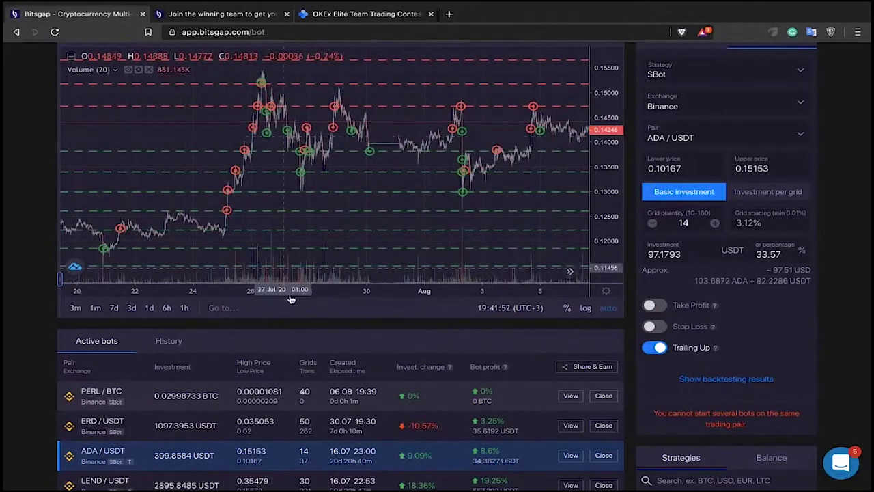
Select the ERD / USDT bot and examine its price chart alongside its investment change.
left_click(92, 425)
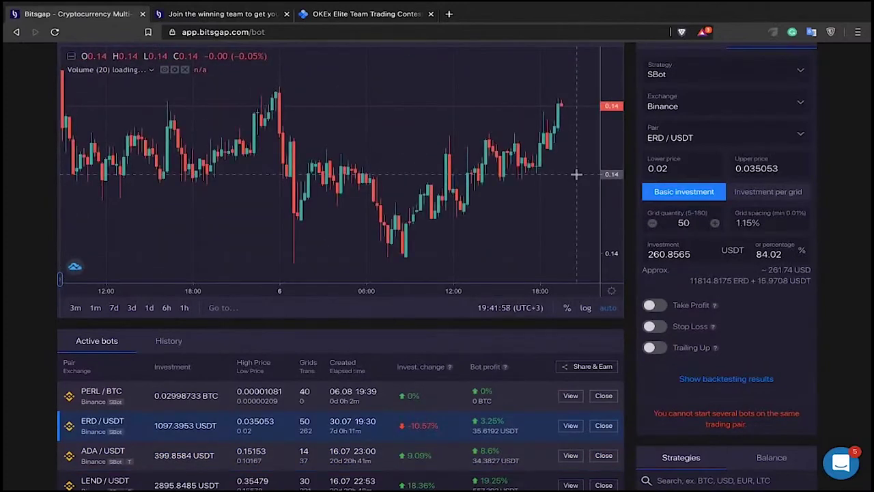
scroll(576, 174, "down", 2)
scroll(440, 218, "down", 5)
scroll(442, 216, "up", 4)
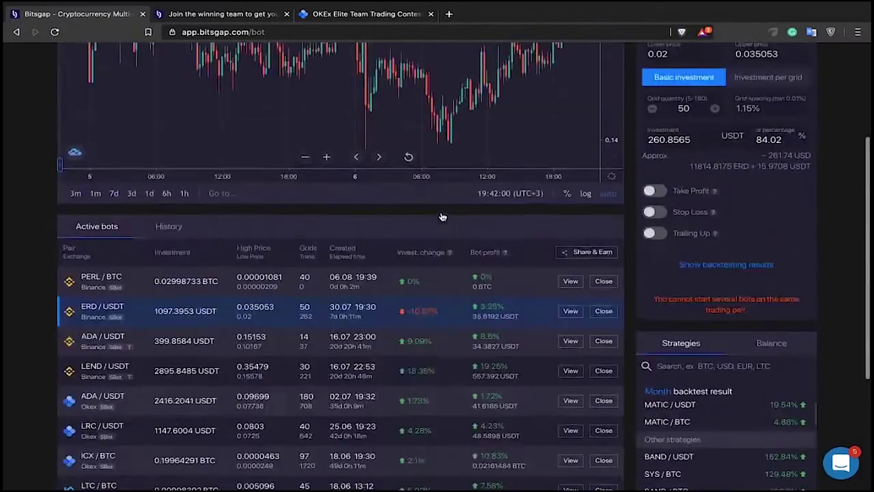
scroll(442, 216, "up", 3)
scroll(389, 126, "down", 4)
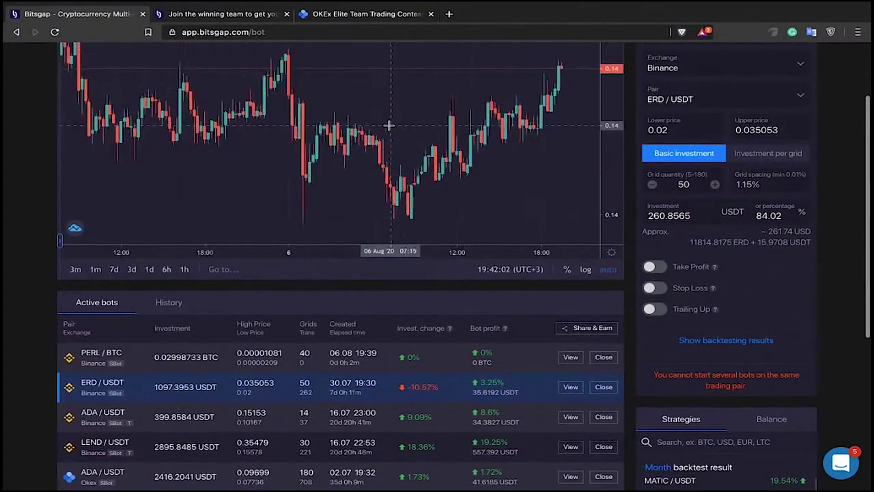
scroll(388, 126, "down", 4)
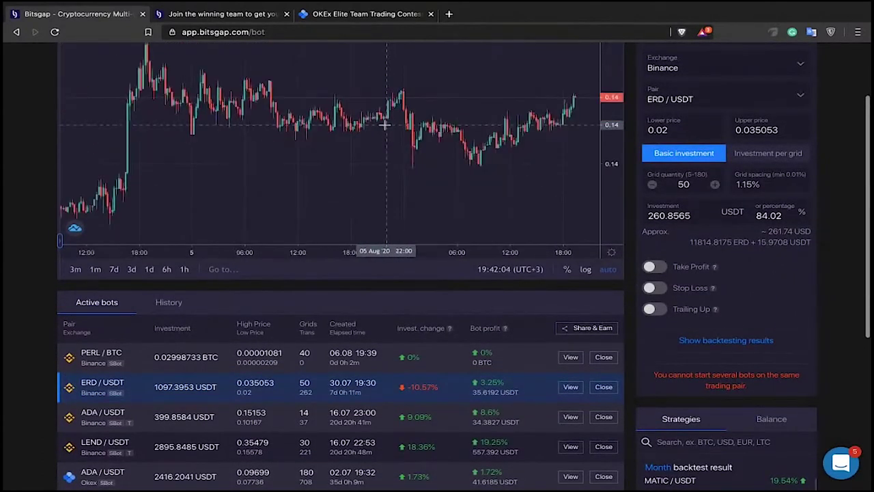
scroll(332, 105, "down", 2)
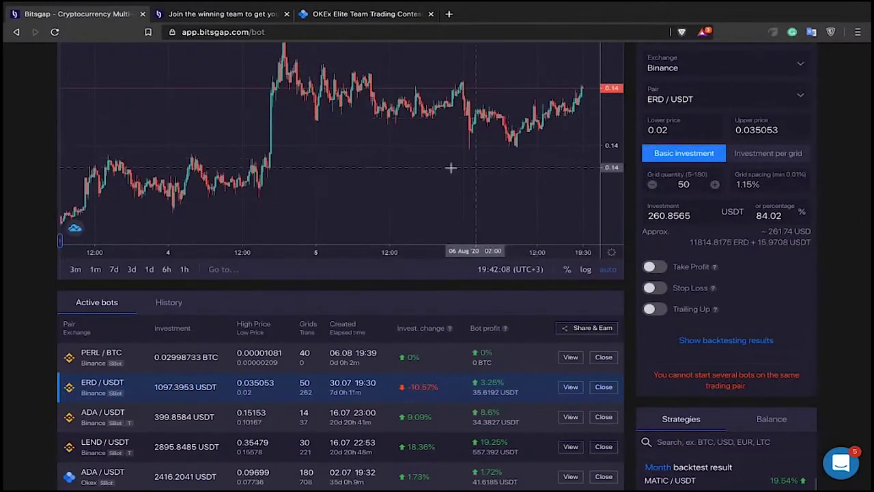
left_click_drag(444, 169, 417, 370)
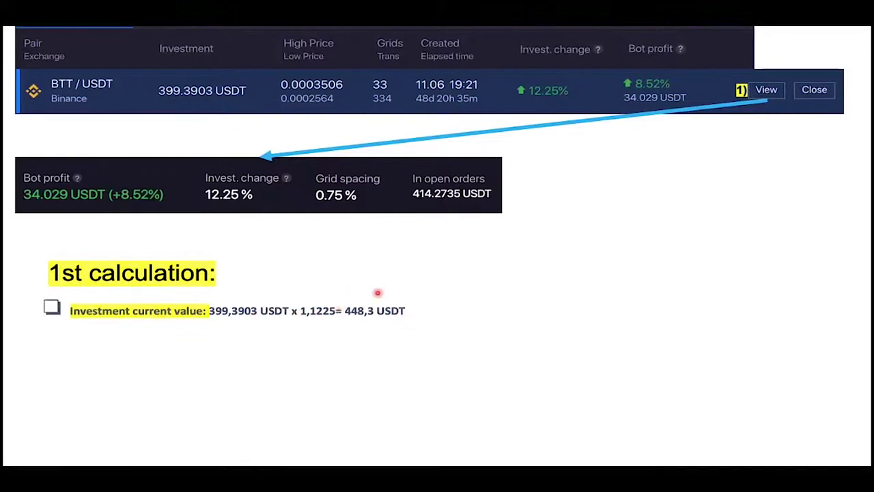
key("Right")
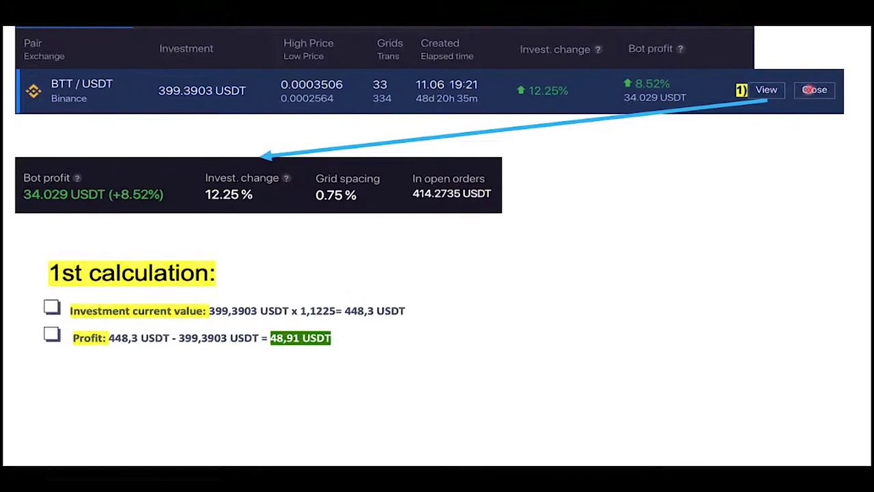
key("Right")
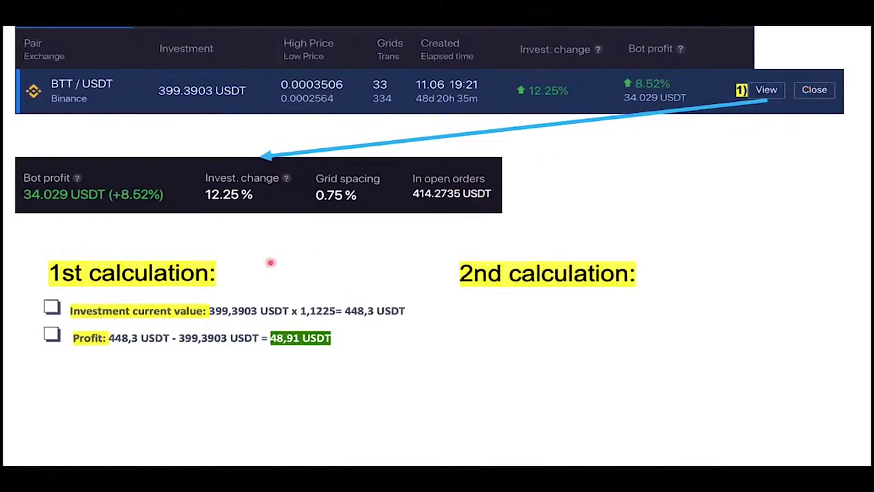
key("Right")
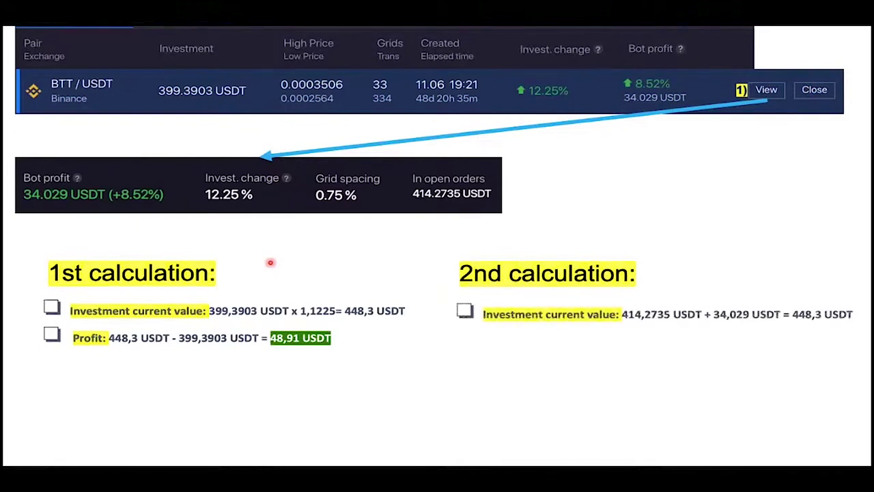
key("Right")
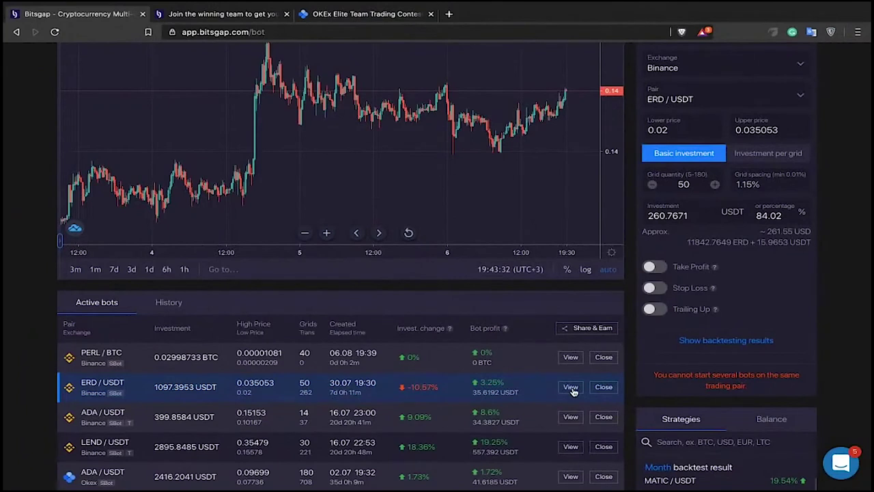
View the ERD / USDT bot's details and compare its ERD and USDT amounts in open orders with its list of open orders.
left_click(570, 387)
mouse_move(453, 111)
left_mouse_down()
mouse_move(522, 115)
mouse_move(455, 112)
left_mouse_up()
left_click(521, 115)
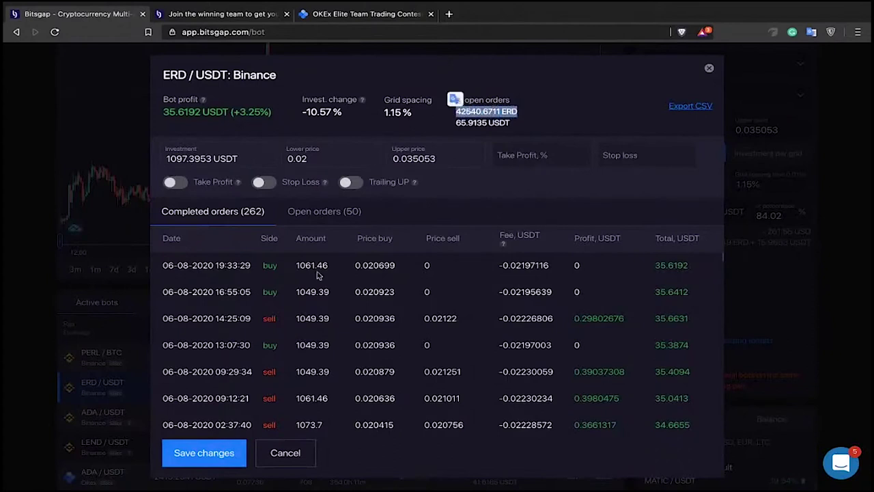
left_click(340, 207)
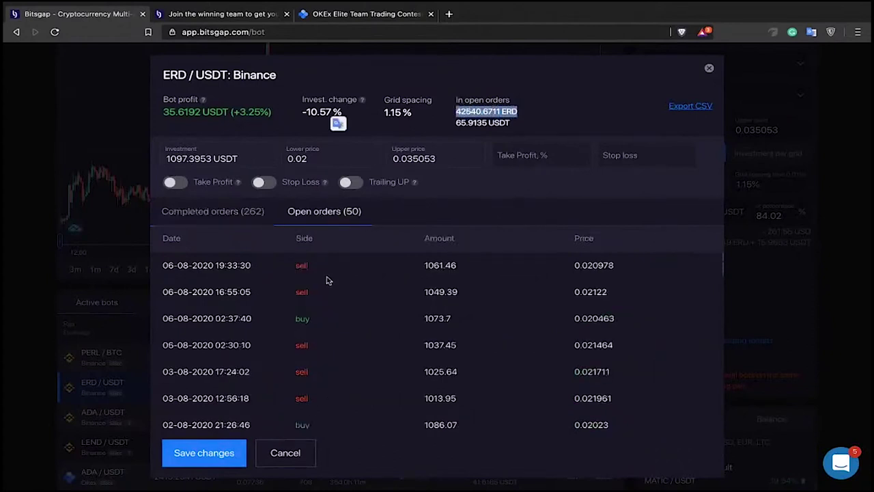
scroll(318, 285, "down", 3)
scroll(315, 313, "up", 3)
left_click_drag(455, 123, 512, 122)
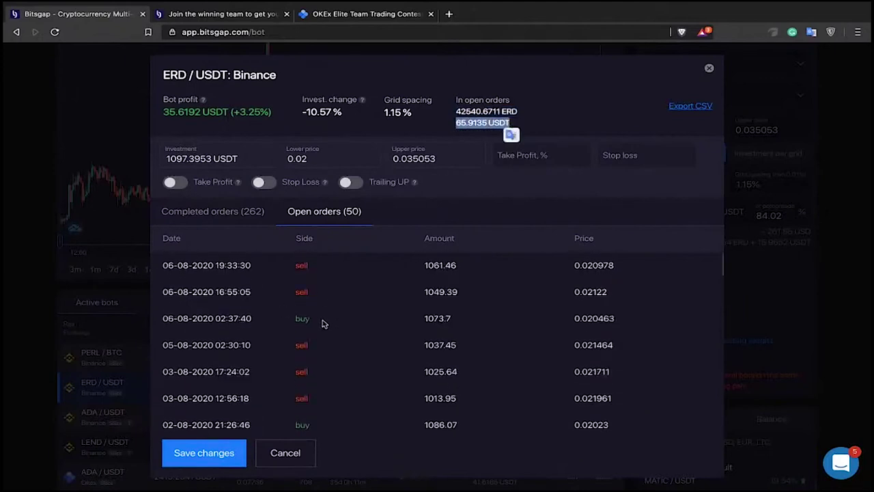
mouse_move(450, 114)
left_mouse_down()
mouse_move(517, 111)
mouse_move(523, 121)
mouse_move(454, 110)
left_mouse_up()
left_click(517, 125)
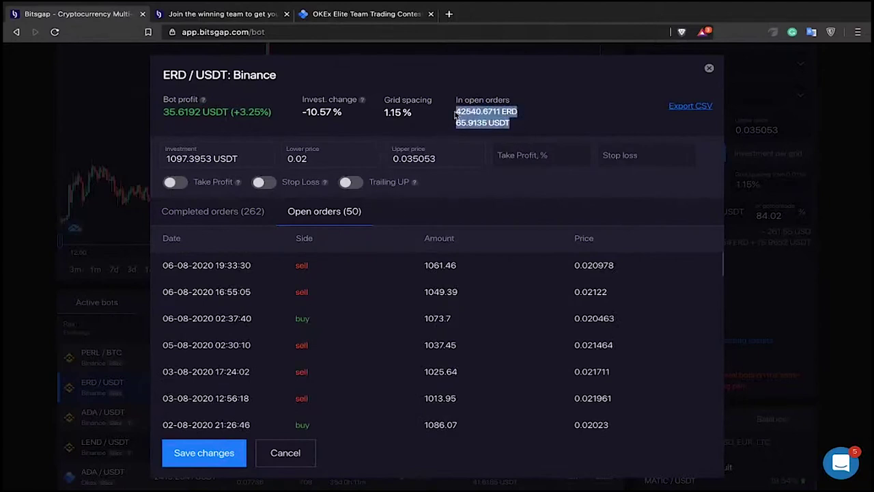
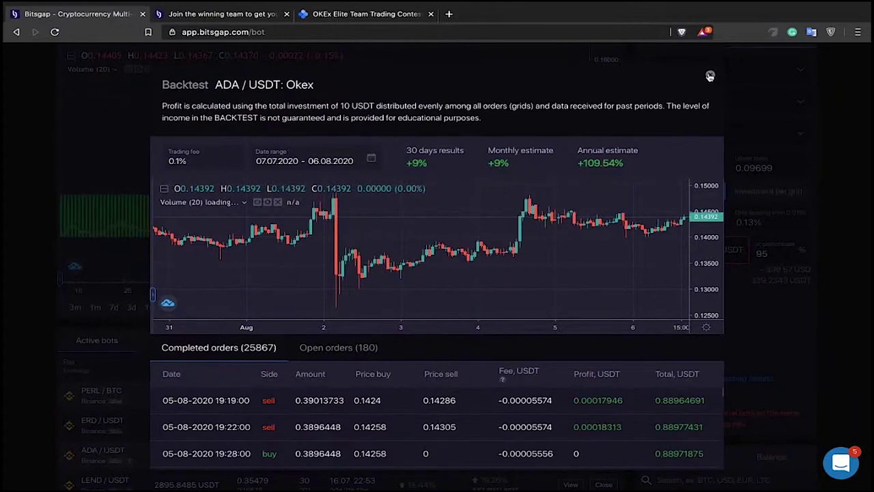
Leave the ADA / USDT backtest and review the SBot and Classic bot strategy descriptions alongside the exchange and pair settings.
left_click(748, 132)
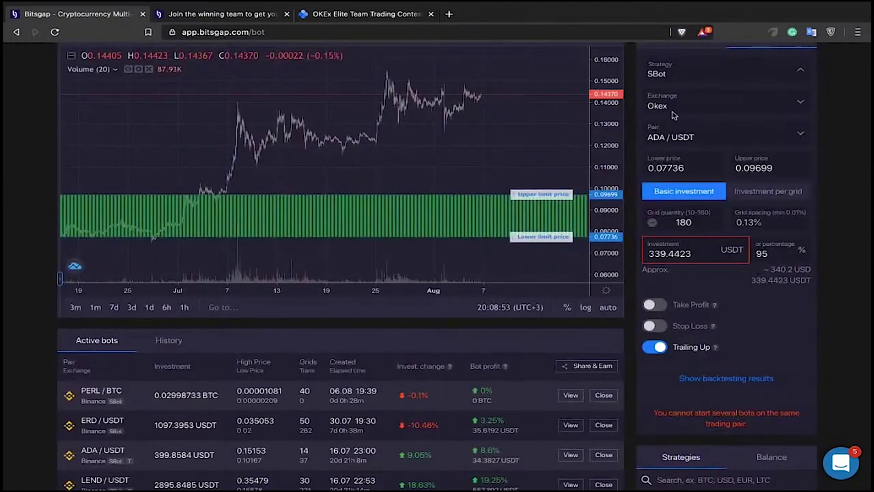
left_click(673, 139)
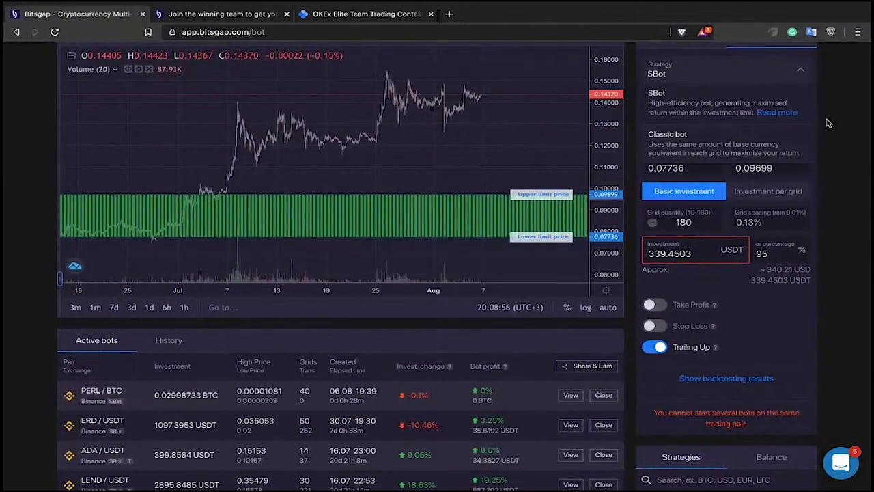
left_click(687, 105)
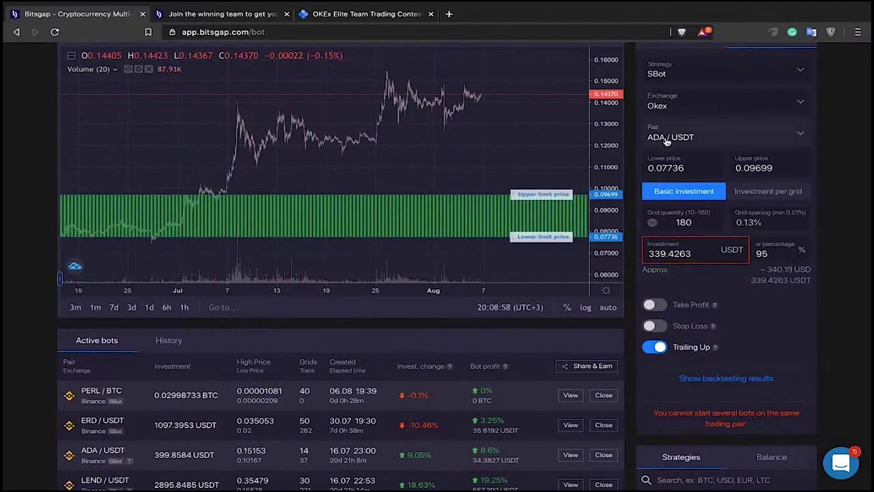
scroll(661, 140, "up", 1)
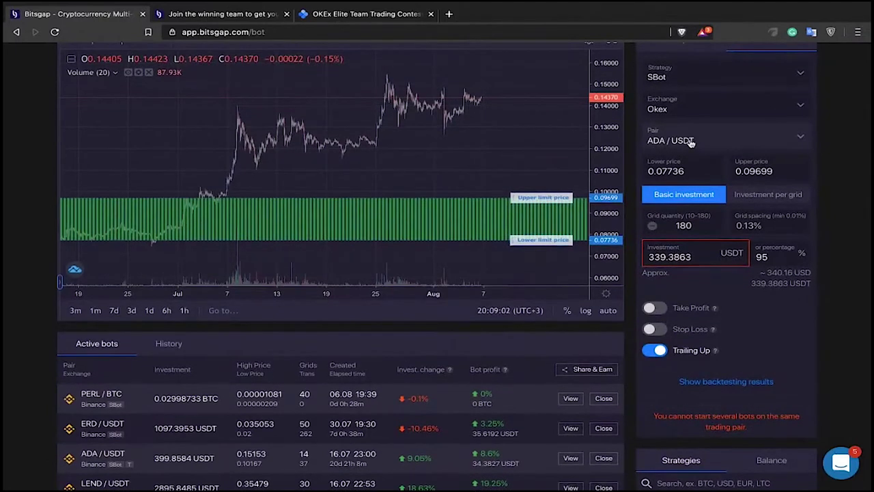
Show the Okex ADA / USDT backtesting results and examine the 30-day result, monthly and annual estimates, completed orders and open orders.
left_click(728, 384)
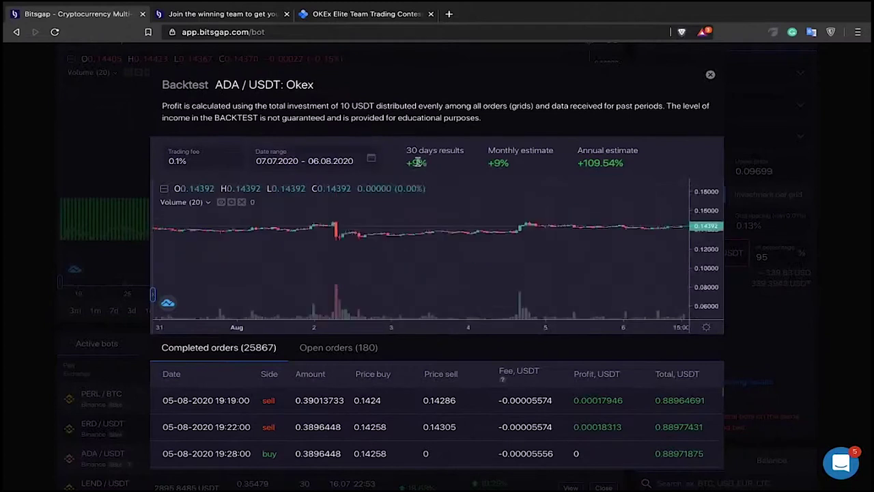
left_click_drag(412, 174, 410, 179)
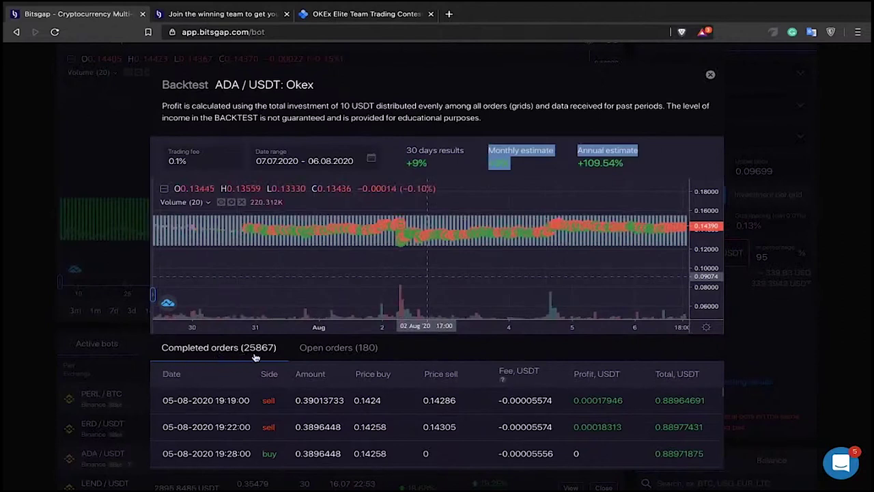
left_click(343, 350)
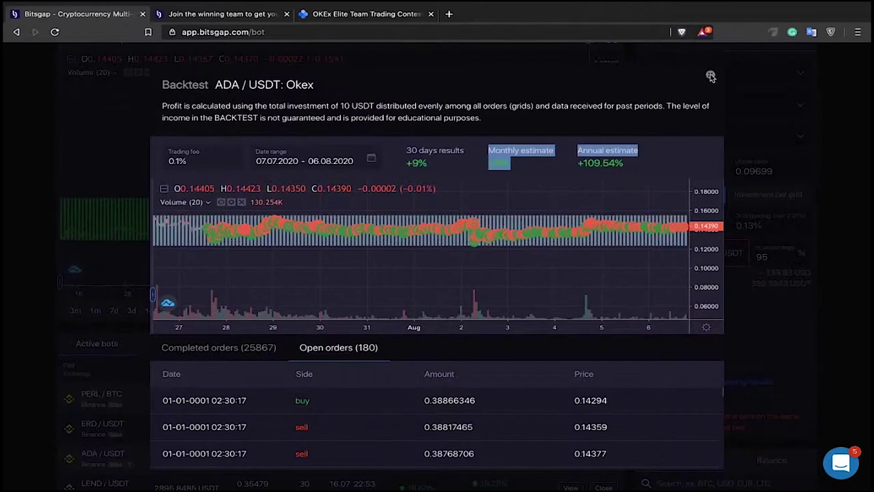
left_click(791, 254)
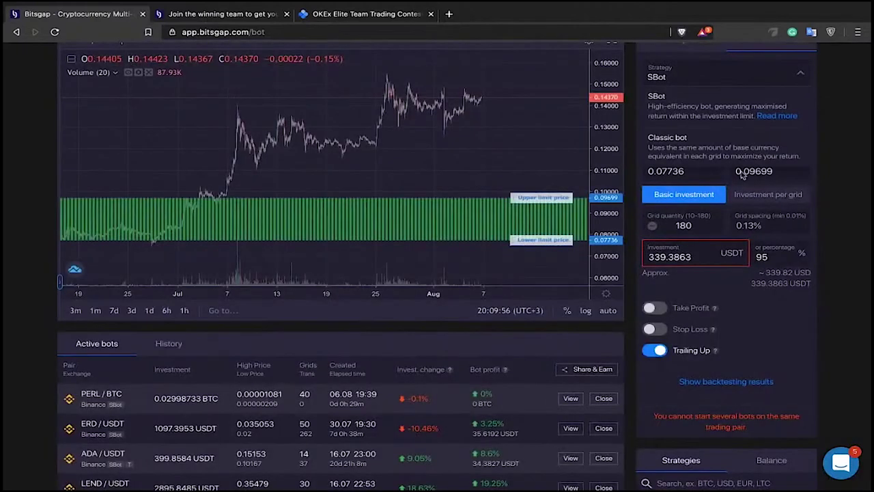
Change the bot's trading pair on Okex to ETH / USDT.
scroll(736, 348, "down", 3)
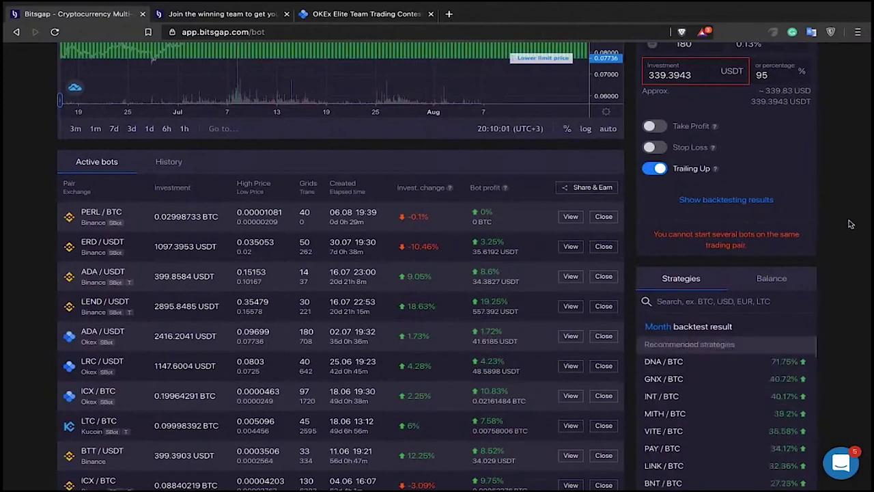
scroll(820, 211, "up", 4)
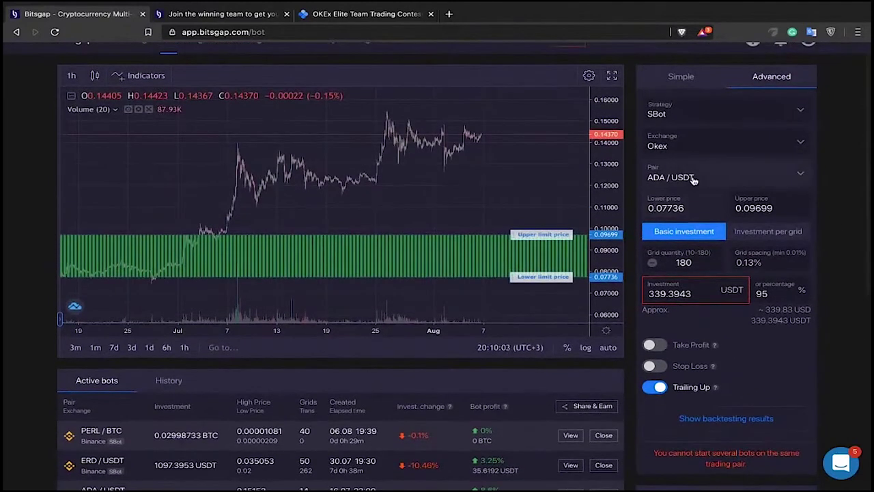
left_click(692, 177)
type("eth/usd")
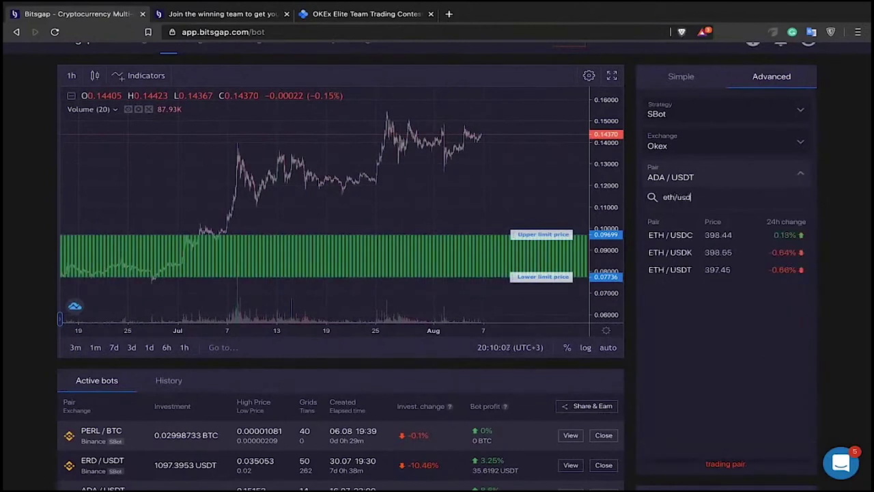
type("t")
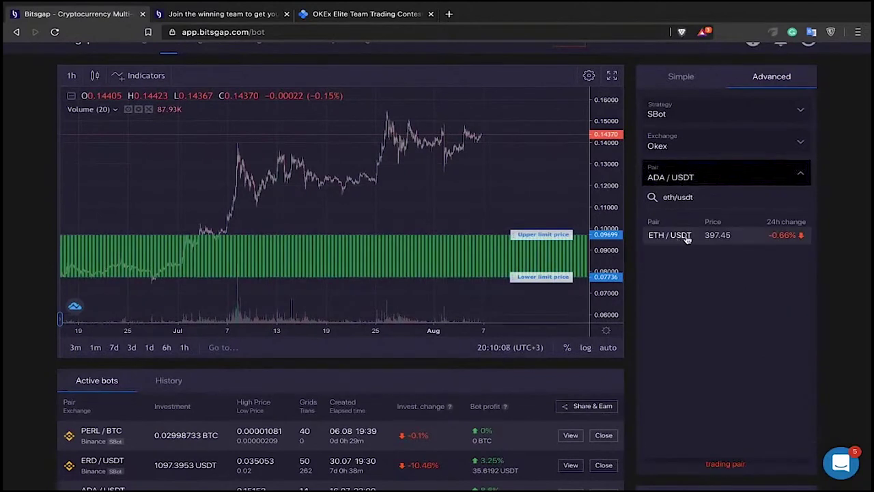
left_click(684, 237)
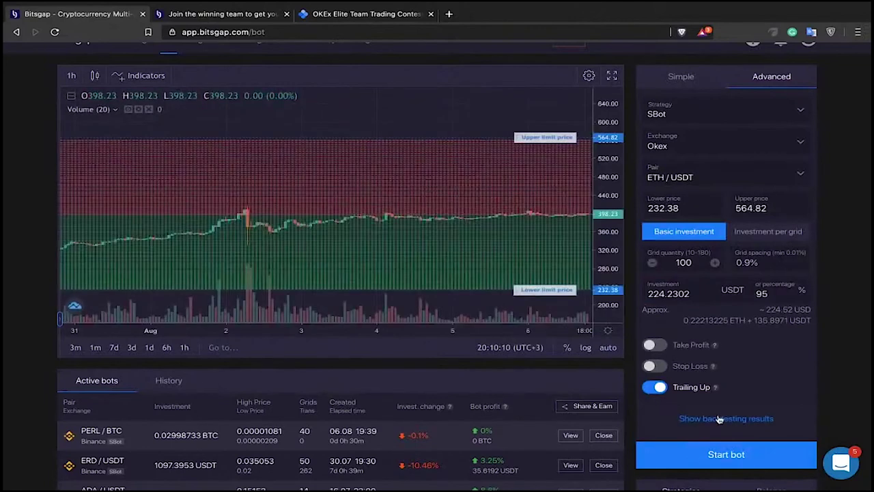
Show the ETH / USDT backtesting results and examine the 30-day result.
left_click(718, 418)
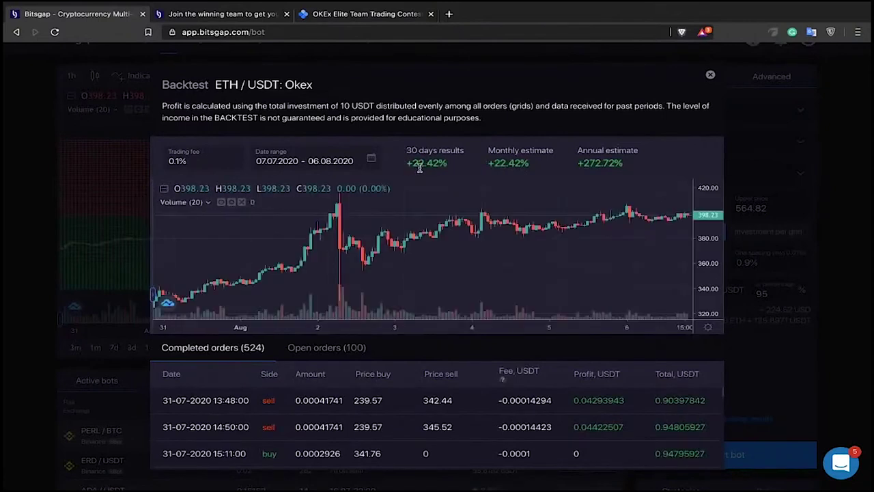
left_click_drag(448, 163, 407, 162)
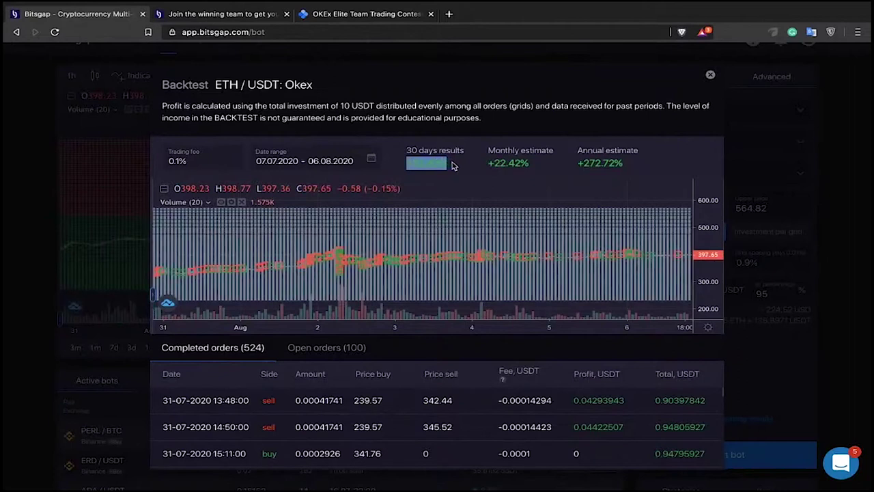
left_click(450, 169)
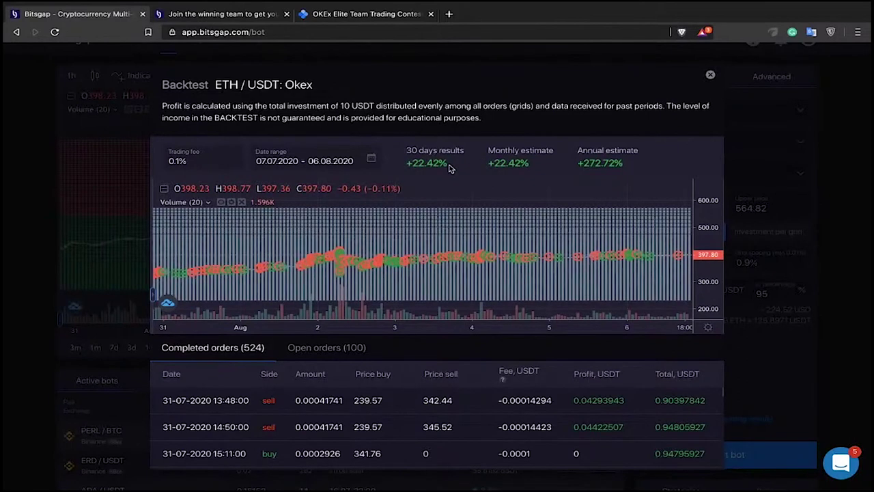
Examine the ETH/USDT Okex backtest's trade chart and profit estimates across the tested month, and close the backtest results.
scroll(421, 279, "down", 5)
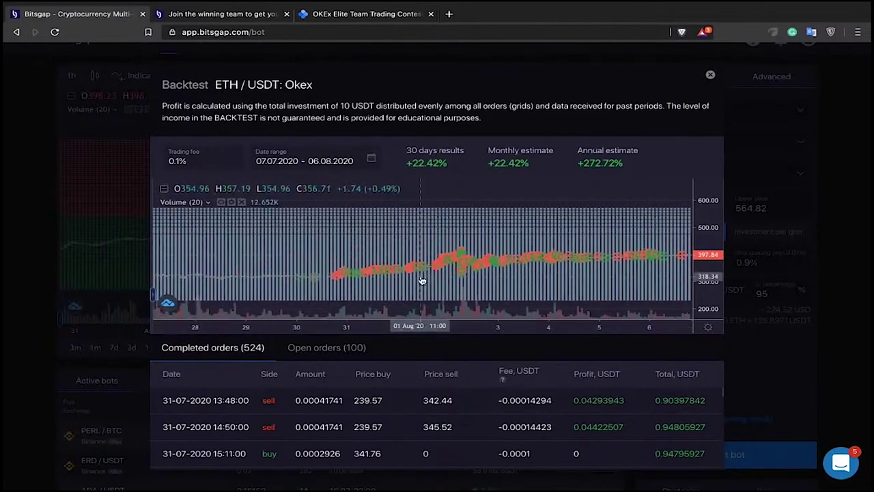
scroll(420, 280, "down", 3)
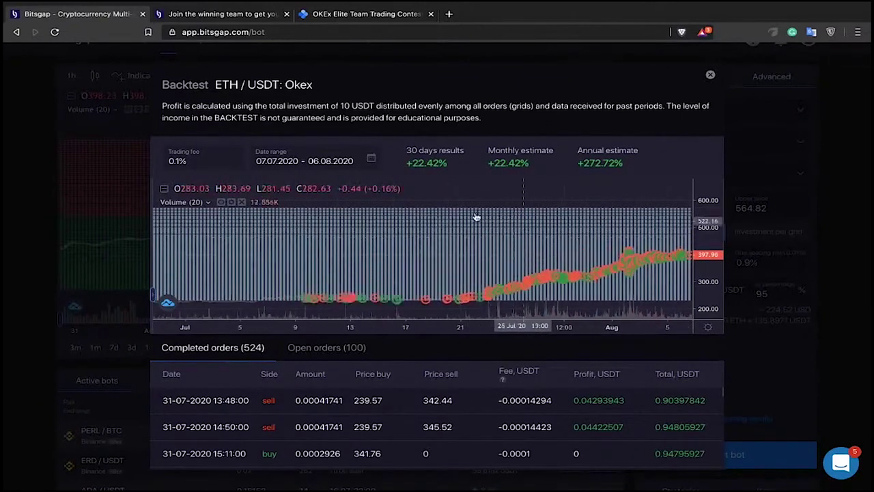
scroll(454, 209, "down", 3)
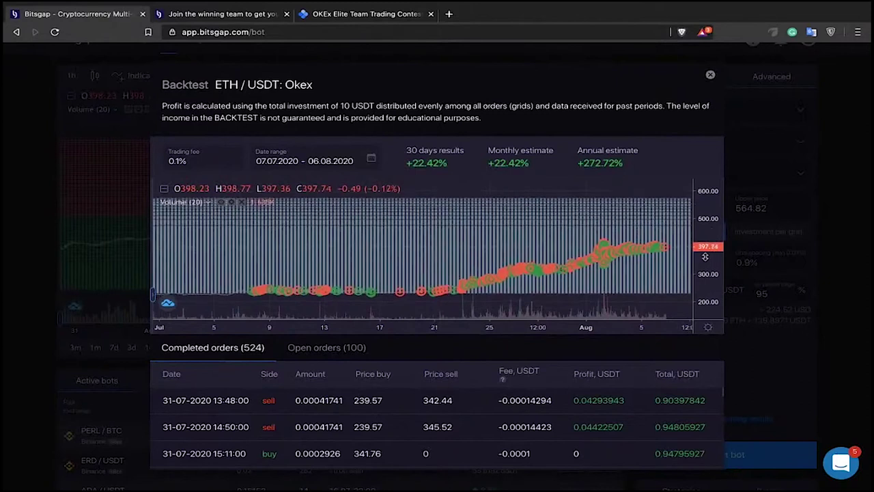
left_click_drag(483, 234, 476, 220)
left_click_drag(405, 162, 443, 162)
left_click(447, 162)
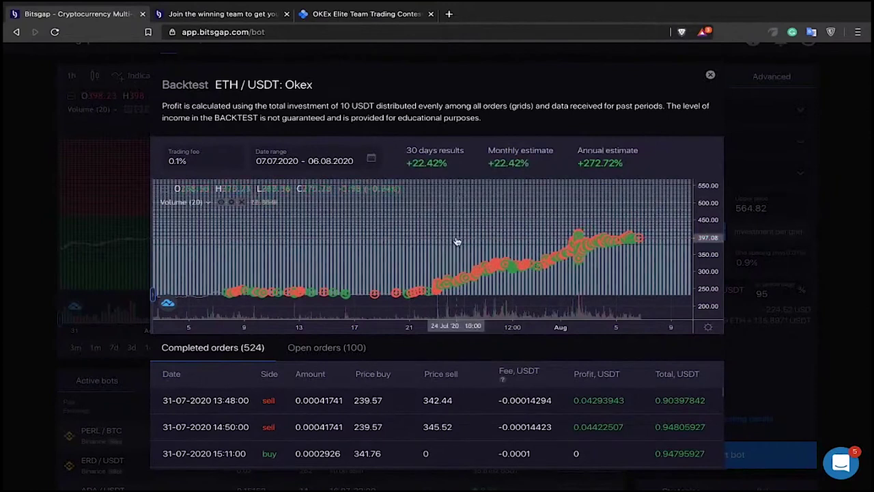
scroll(456, 246, "up", 2)
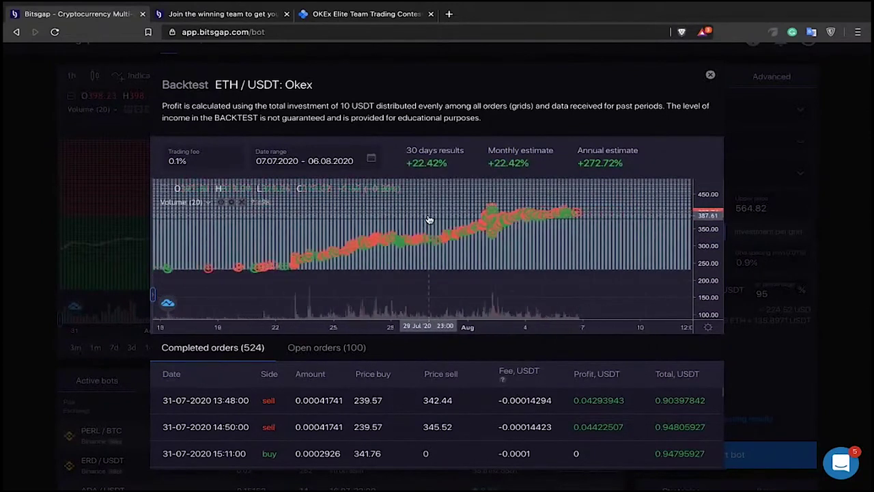
scroll(382, 246, "up", 2)
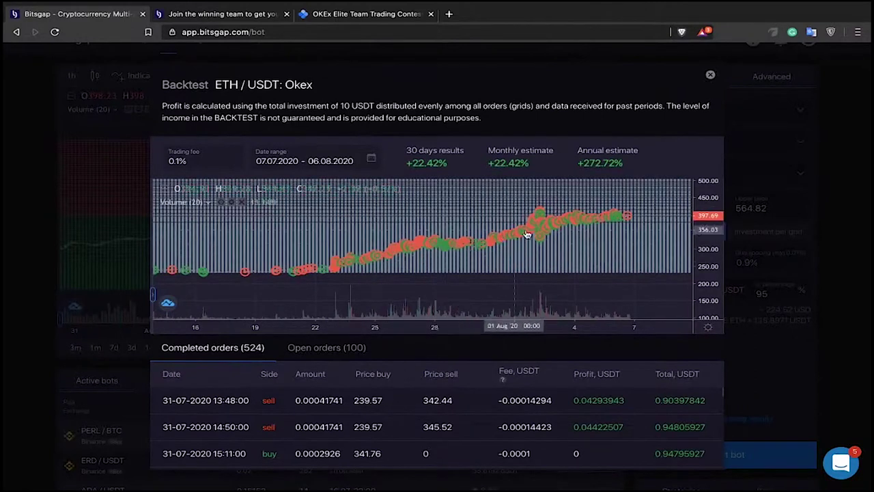
left_click_drag(635, 202, 633, 206)
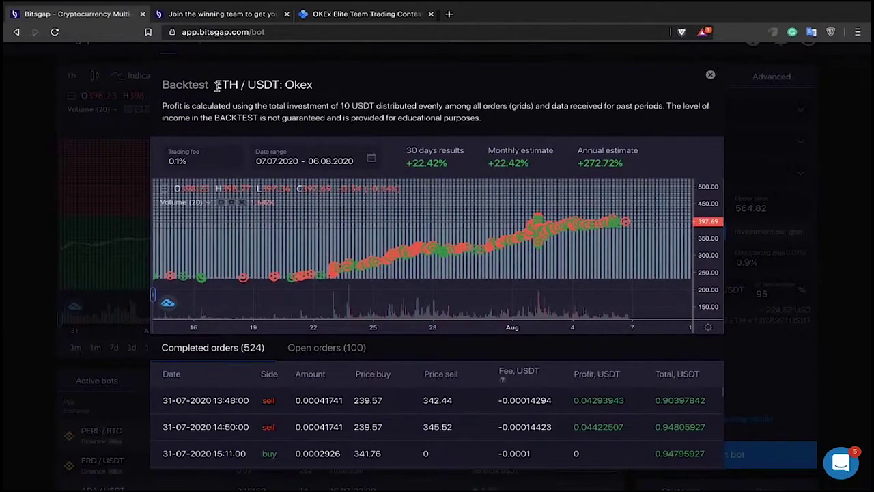
left_click_drag(216, 85, 239, 85)
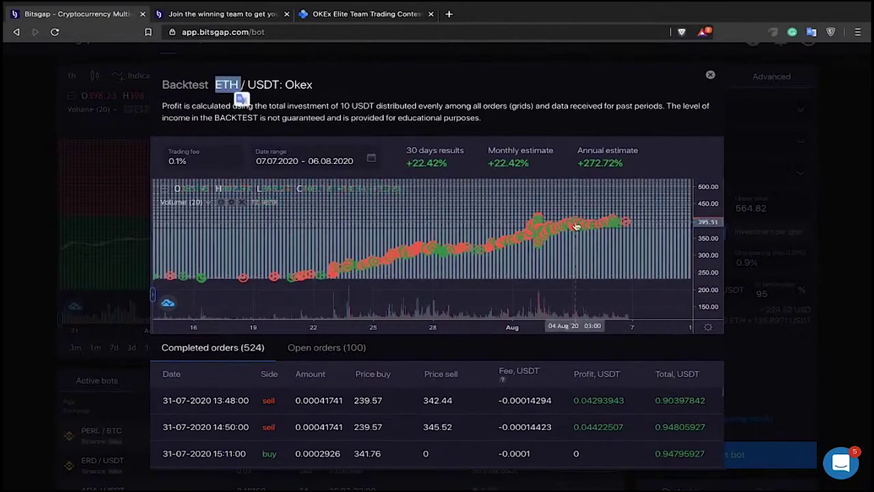
left_click(710, 74)
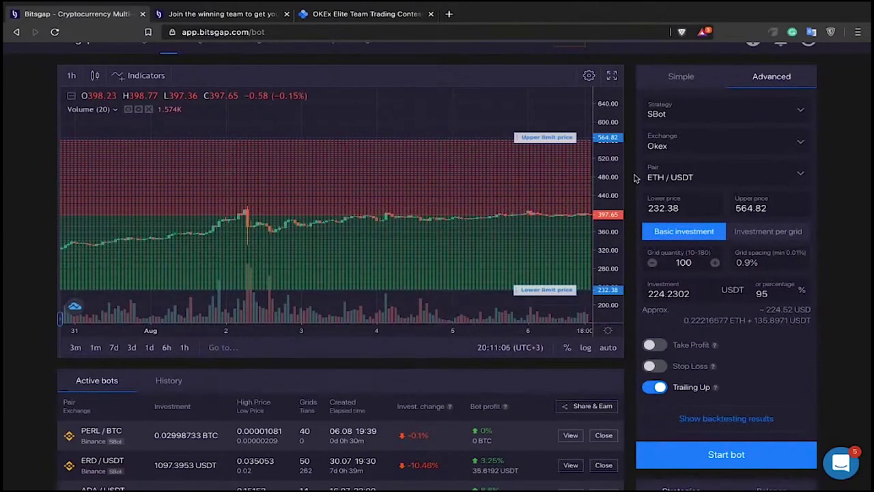
scroll(634, 178, "down", 1)
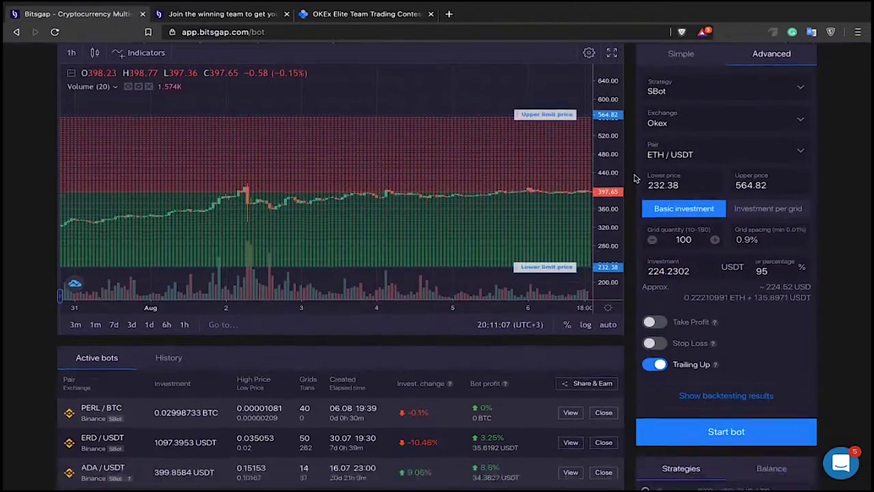
scroll(634, 178, "up", 1)
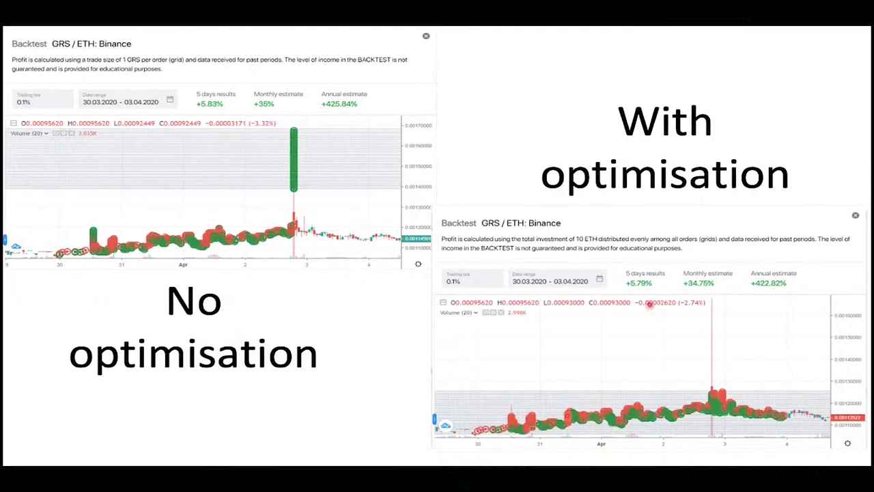
key("Right")
key("Left")
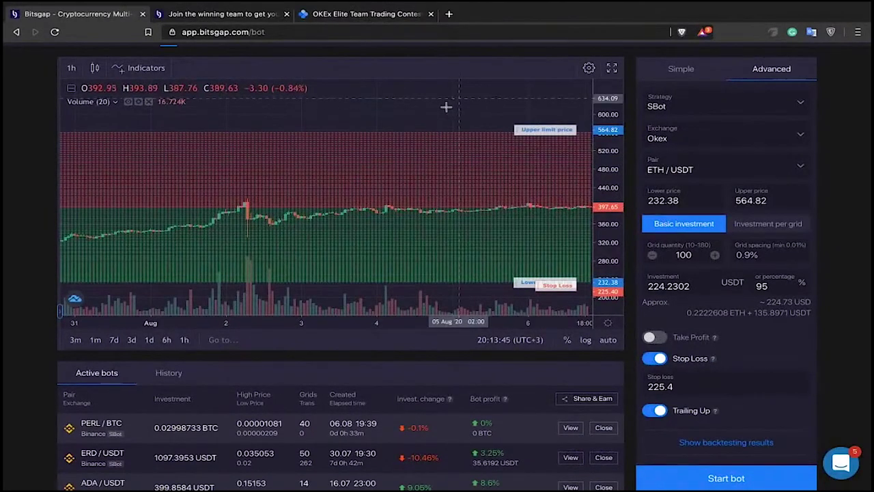
Lower the bot's stop-loss level on the ETH/USDT chart to 201.65, further below the lower limit price.
left_click_drag(315, 104, 295, 104)
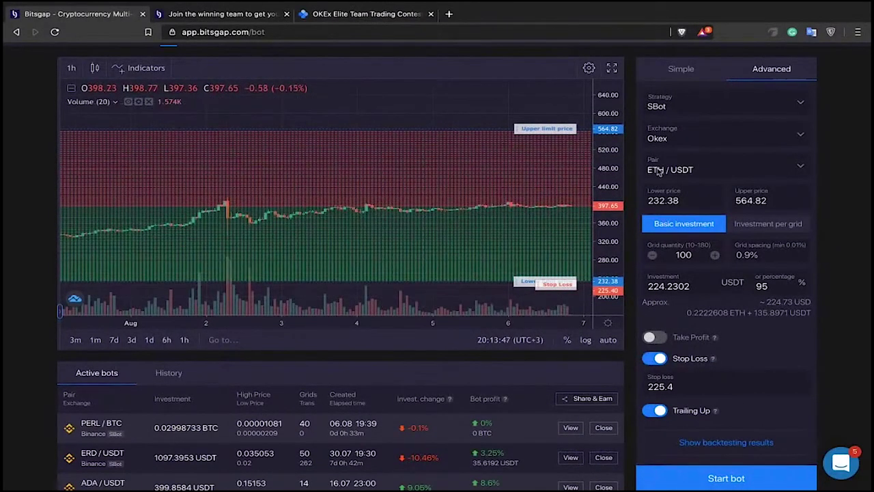
scroll(633, 276, "down", 2)
scroll(634, 276, "down", 3)
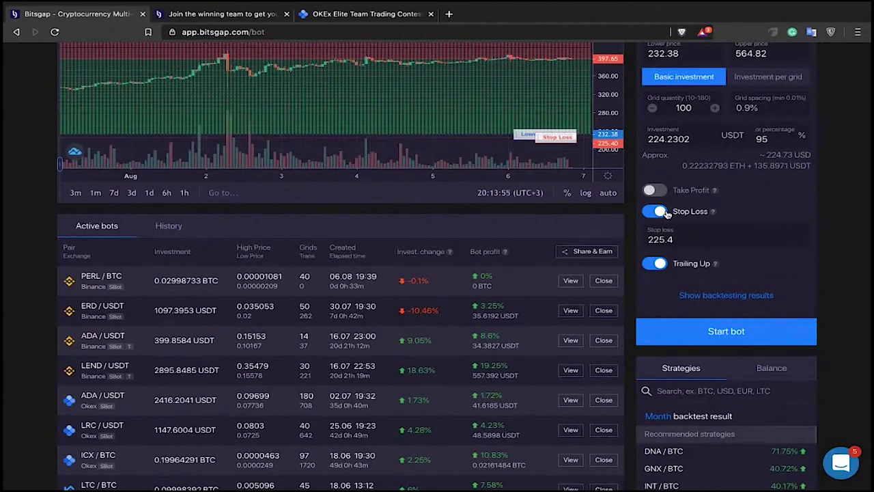
scroll(493, 228, "up", 4)
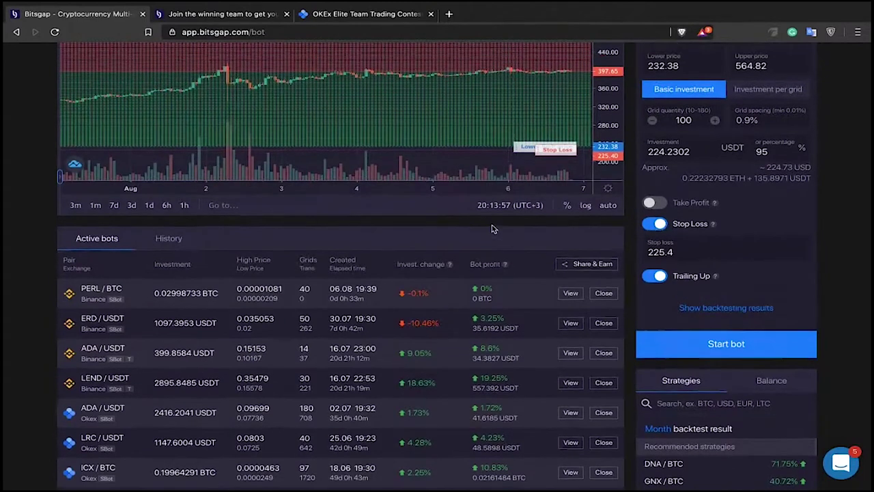
scroll(464, 179, "right", 5)
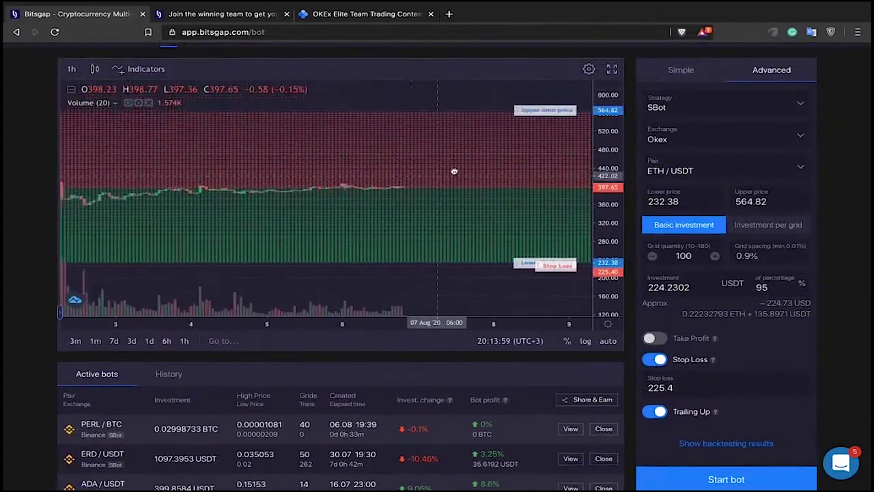
scroll(404, 205, "down", 3)
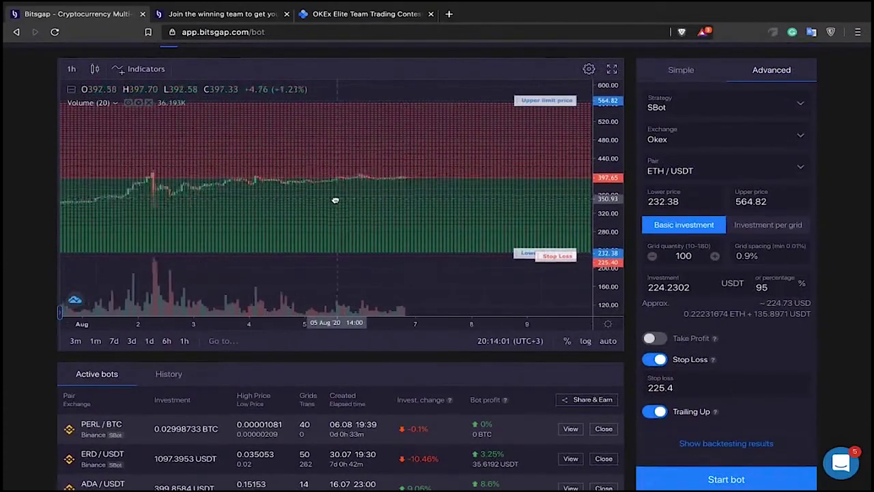
scroll(403, 250, "up", 1)
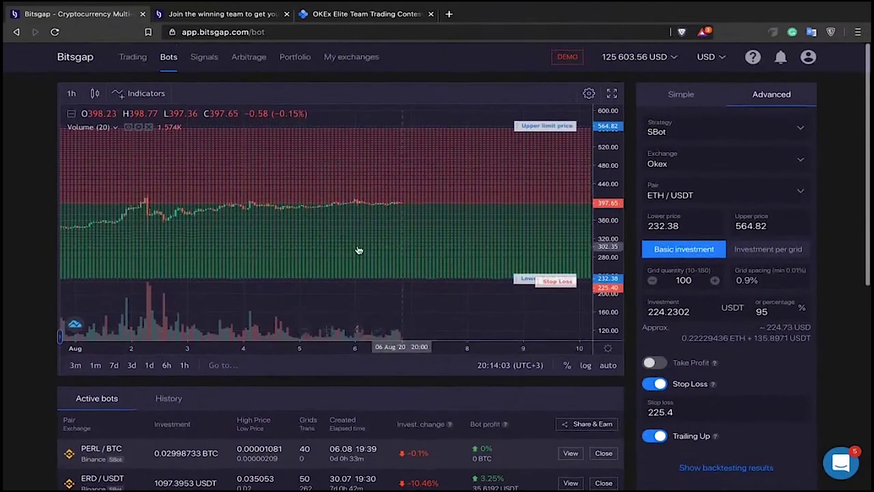
left_click_drag(307, 248, 259, 248)
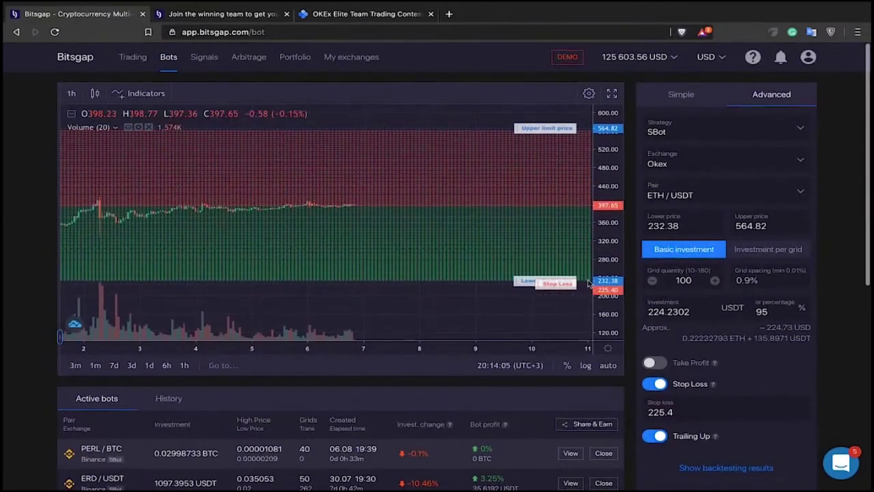
left_click_drag(570, 287, 566, 298)
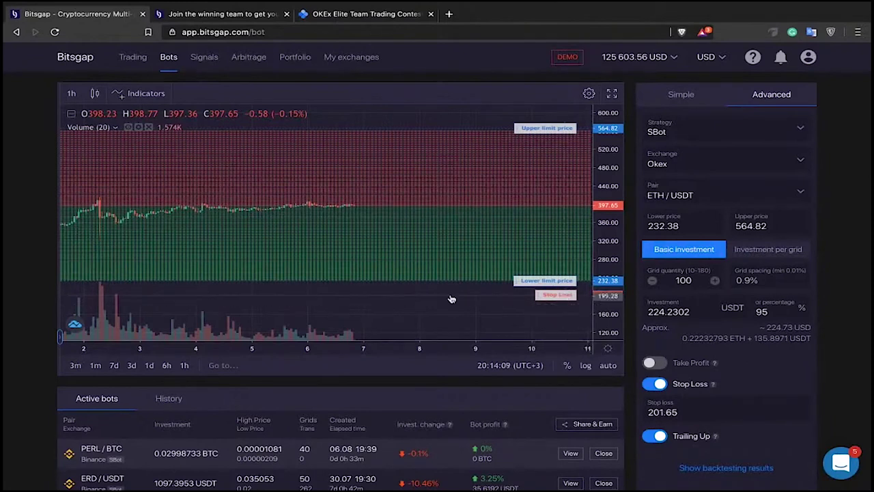
Sketch a falling price path with the brush from the current price down past the lower limit and stop-loss levels, and delete it.
scroll(396, 256, "down", 1)
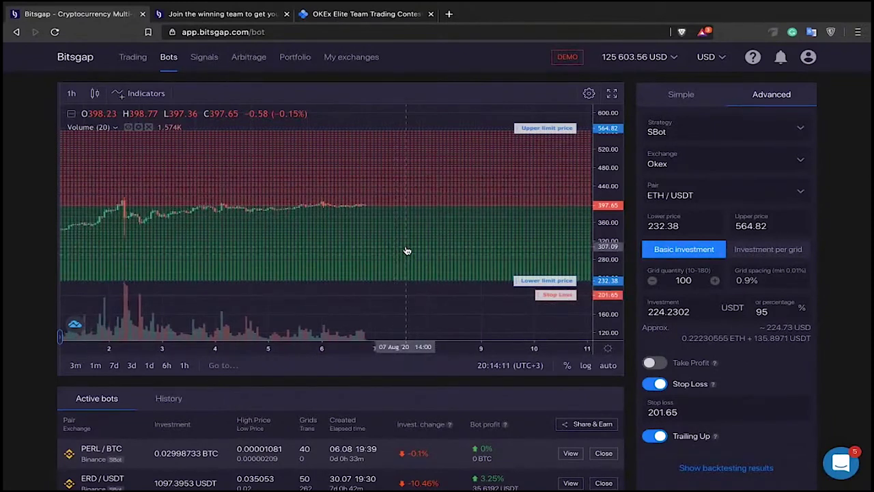
left_click(61, 336)
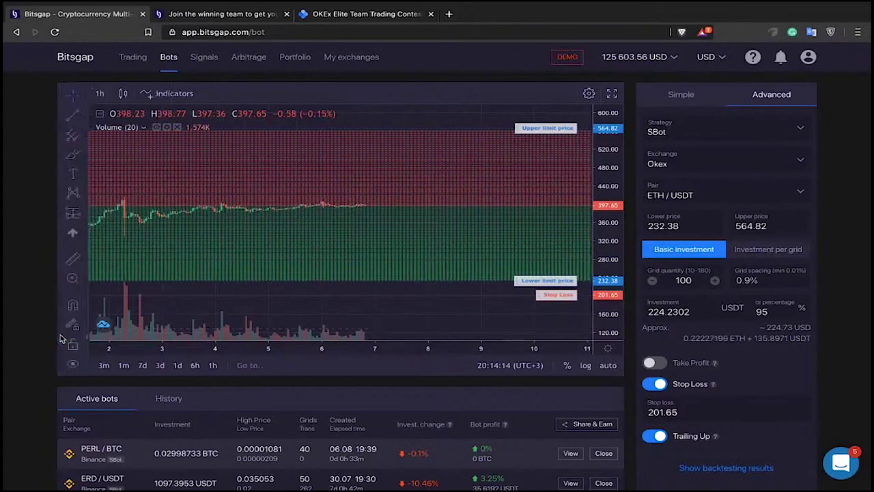
left_click(86, 156)
left_click(123, 155)
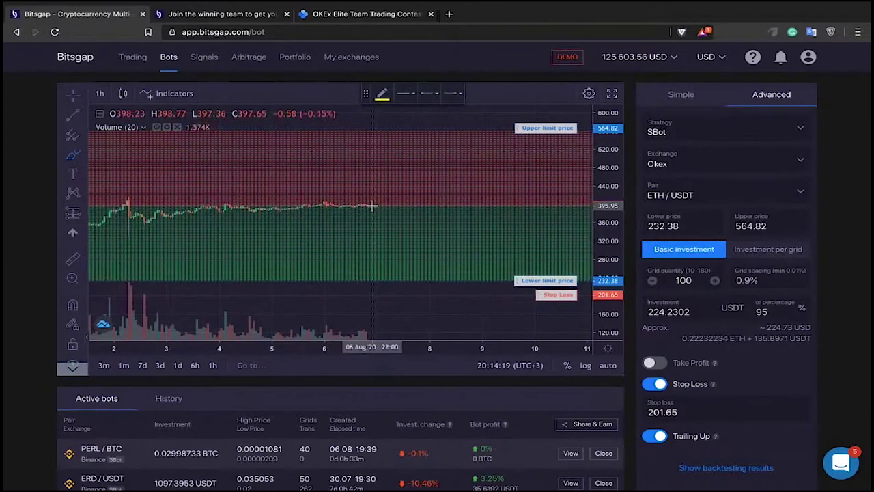
mouse_move(374, 205)
left_mouse_down()
mouse_move(385, 222)
mouse_move(468, 257)
mouse_move(477, 279)
mouse_move(489, 280)
mouse_move(471, 283)
mouse_move(480, 280)
left_mouse_up()
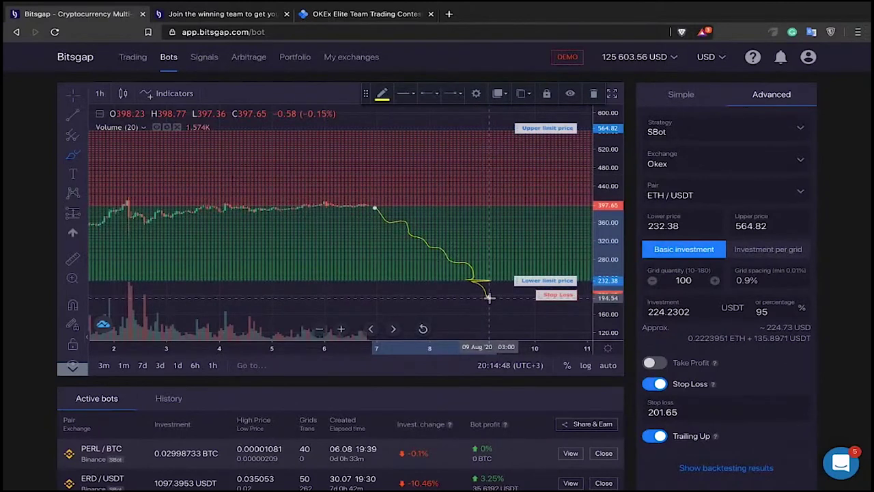
left_click_drag(489, 297, 576, 329)
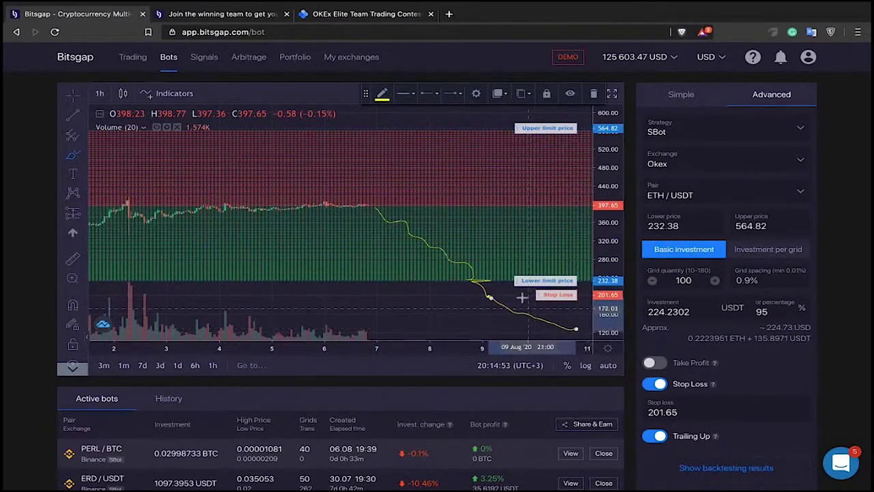
key("Delete")
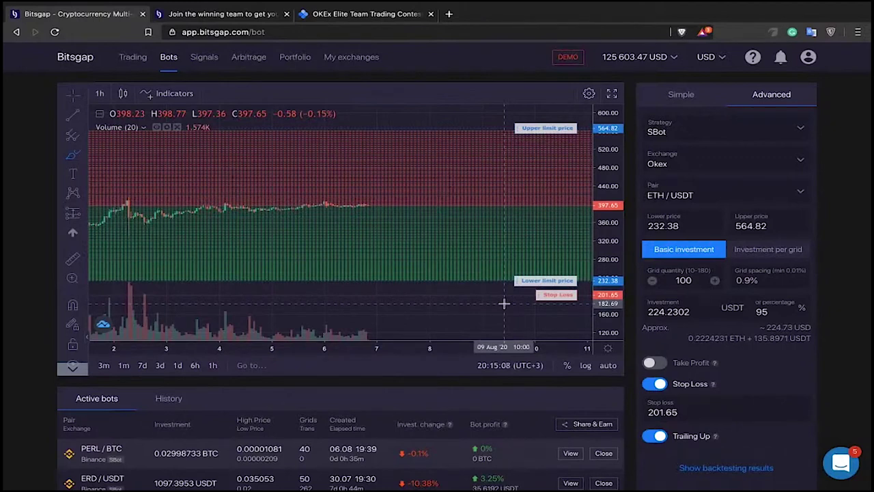
left_click_drag(504, 303, 493, 294)
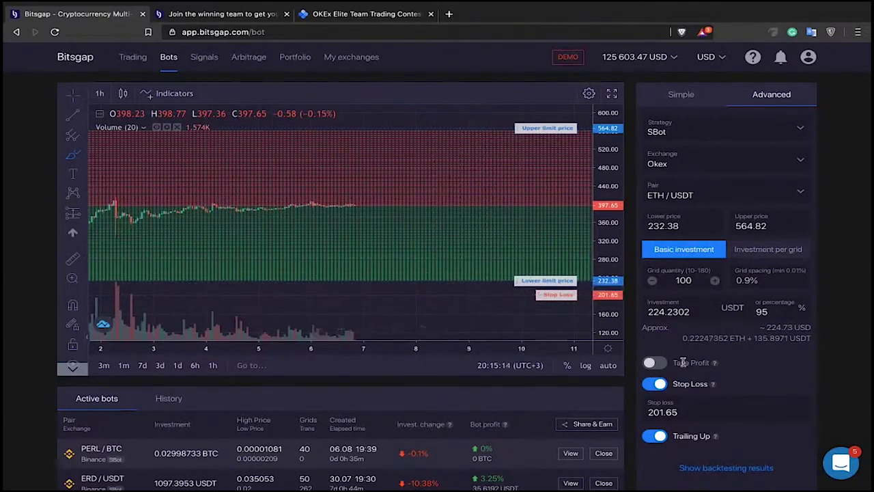
Disable Stop Loss and enable Take Profit for the ETH/USDT bot.
left_click(657, 385)
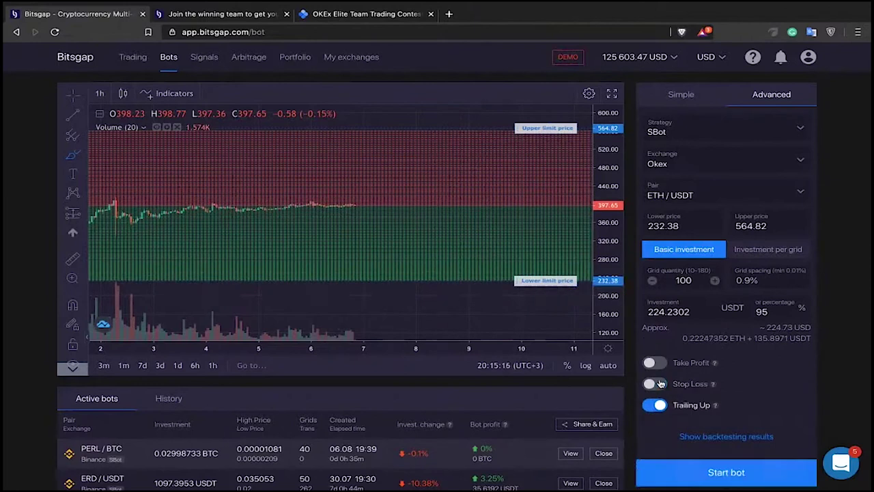
left_click(653, 364)
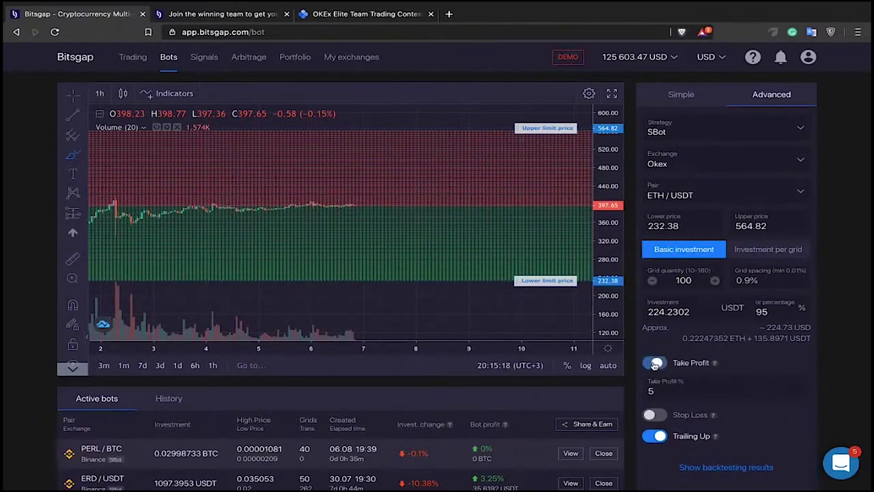
Set the bot's take-profit percentage to 10.
left_click(661, 387)
type("5")
double_click(691, 386)
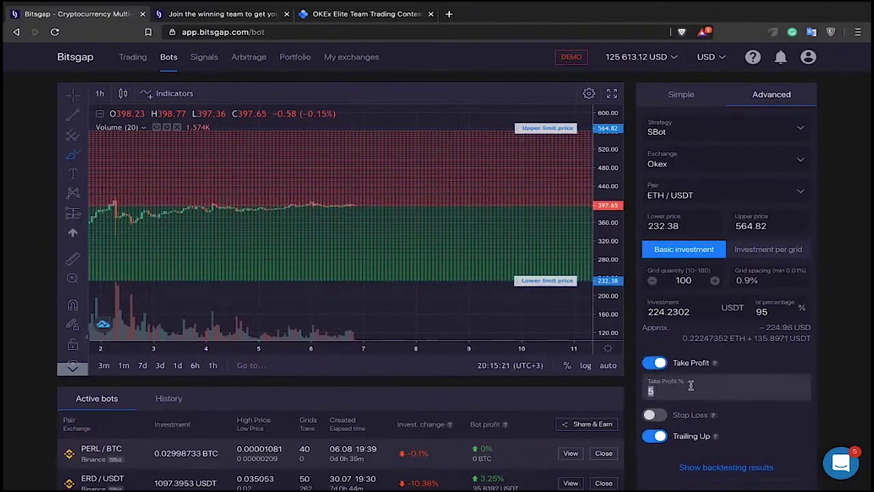
key("BackSpace")
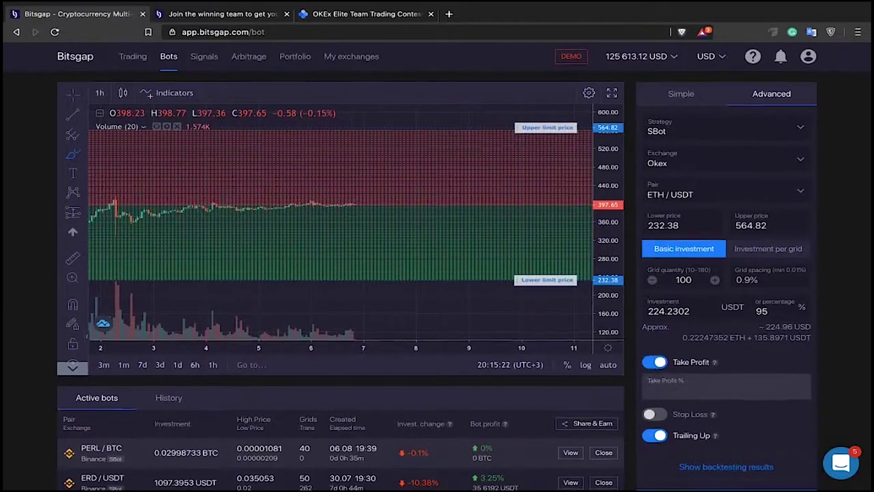
scroll(492, 363, "down", 1)
scroll(472, 352, "down", 1)
left_click(674, 288)
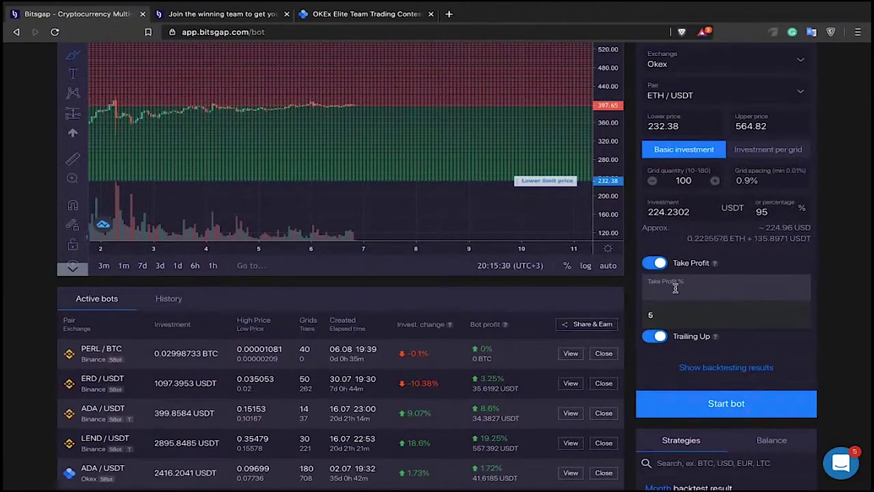
type("19")
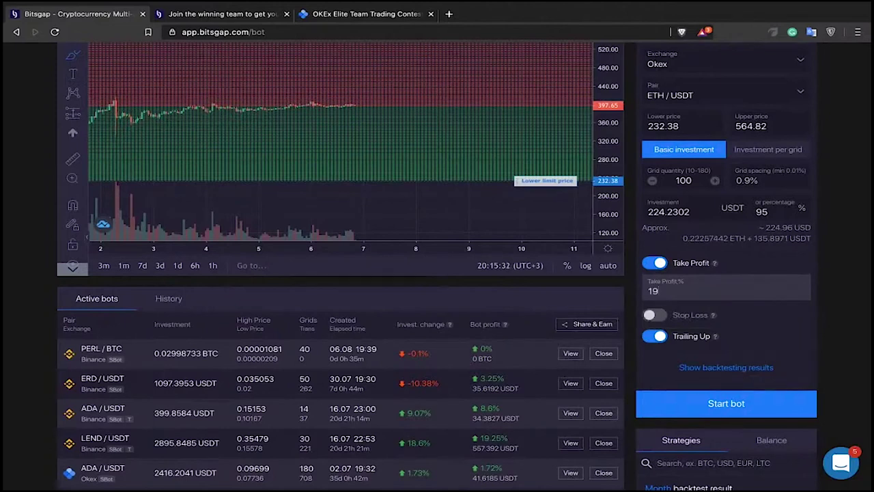
key("BackSpace")
type("0")
key("Home")
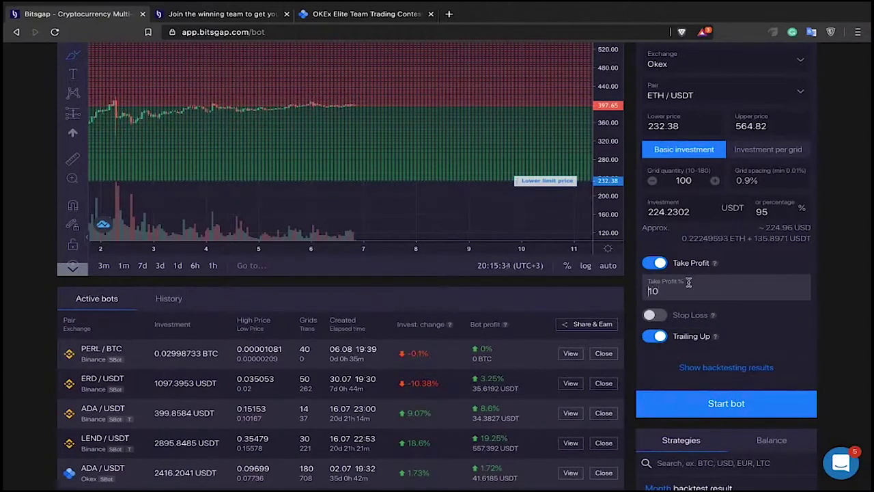
left_click(399, 328)
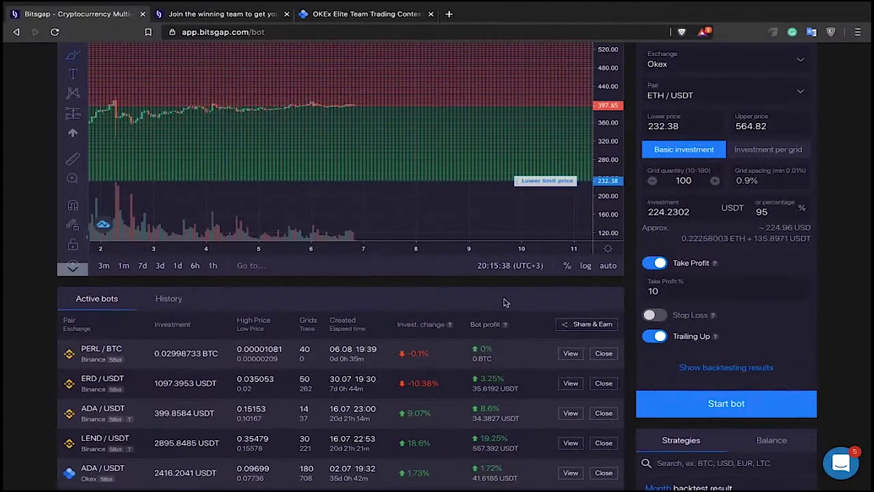
Examine the investment change figures of the running bots in the active bots list.
left_click_drag(392, 326, 450, 318)
scroll(450, 318, "down", 3)
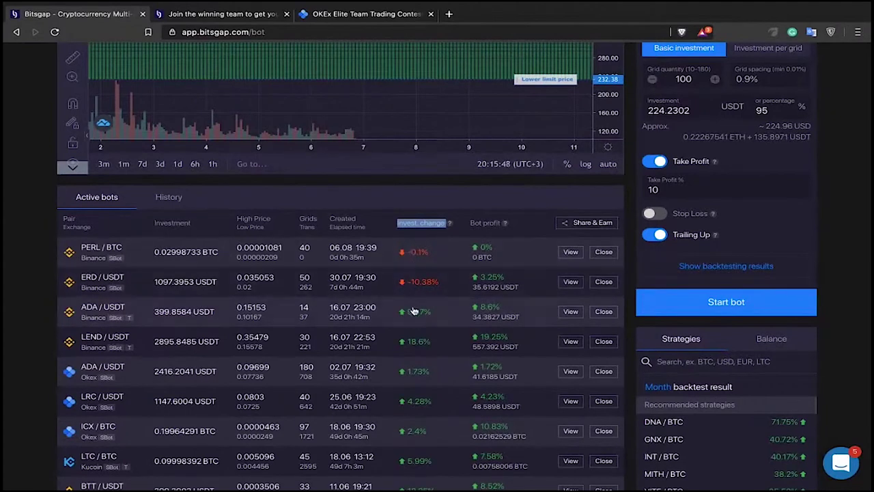
scroll(416, 321, "up", 1)
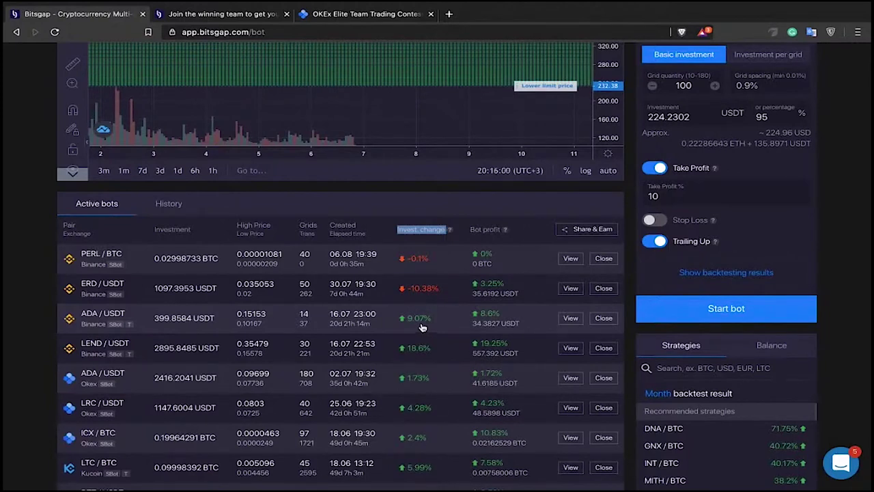
scroll(420, 330, "up", 1)
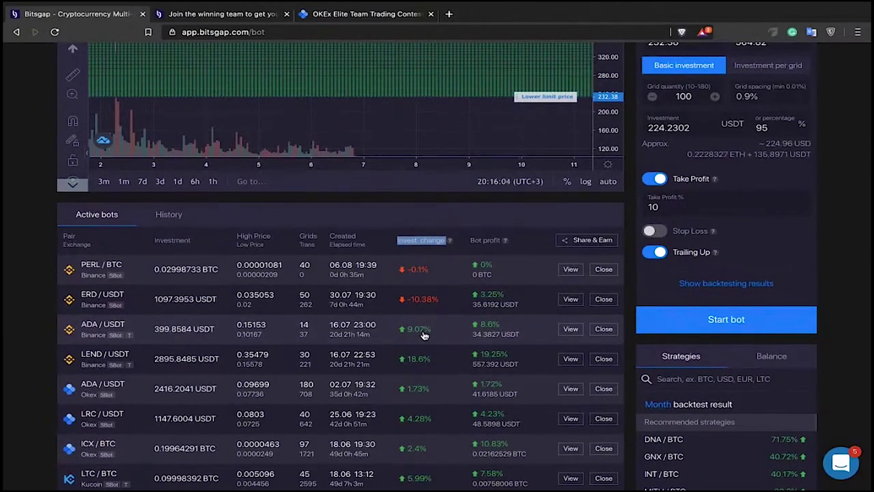
scroll(423, 335, "up", 1)
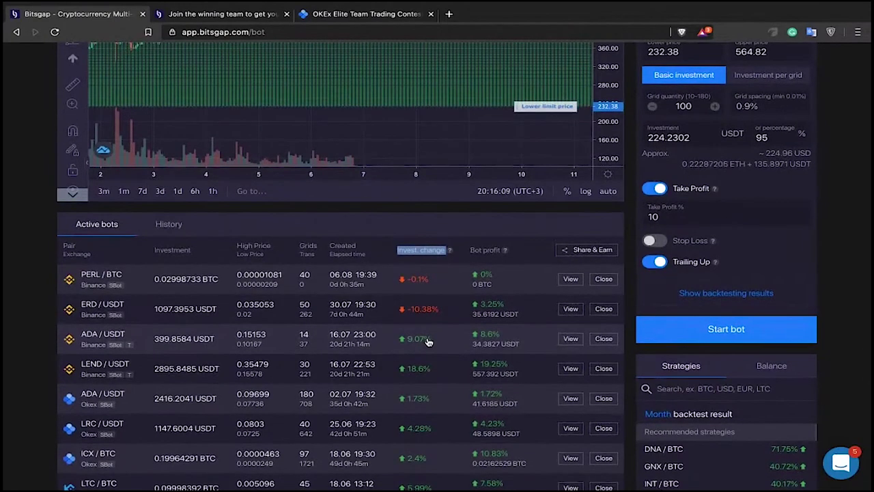
scroll(428, 342, "up", 4)
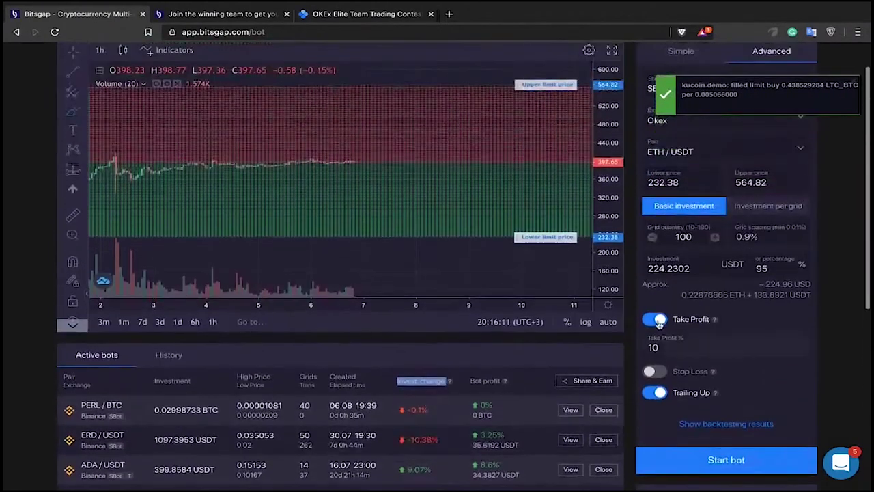
Switch Take Profit off and on again for the ETH/USDT bot and set its percentage to 7.
left_click(658, 321)
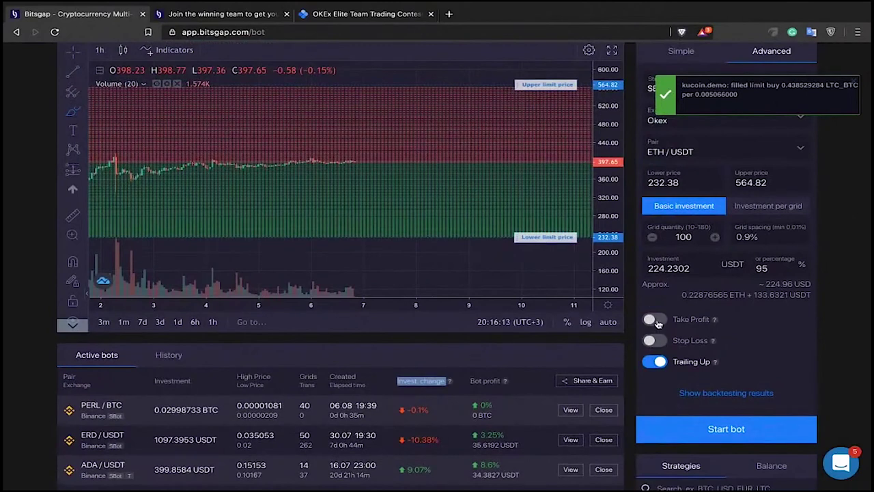
left_click(655, 321)
scroll(657, 321, "down", 1)
left_click(724, 313)
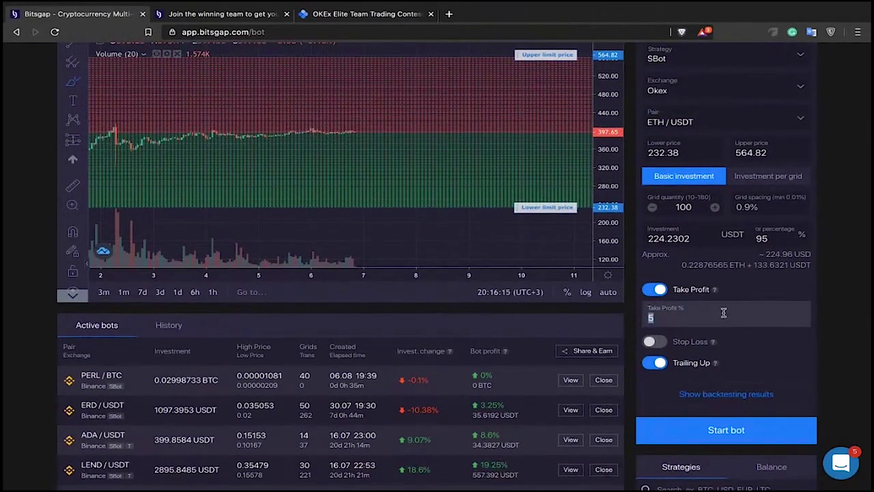
type("7")
scroll(532, 298, "down", 4)
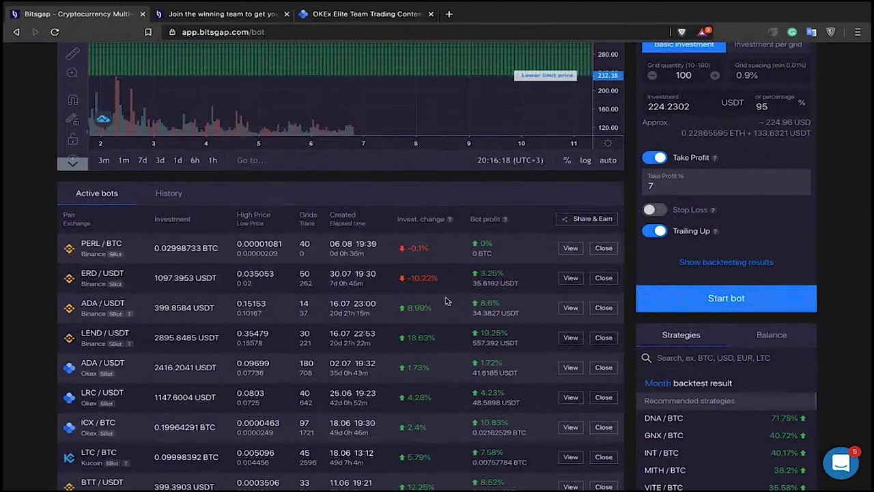
scroll(446, 301, "up", 1)
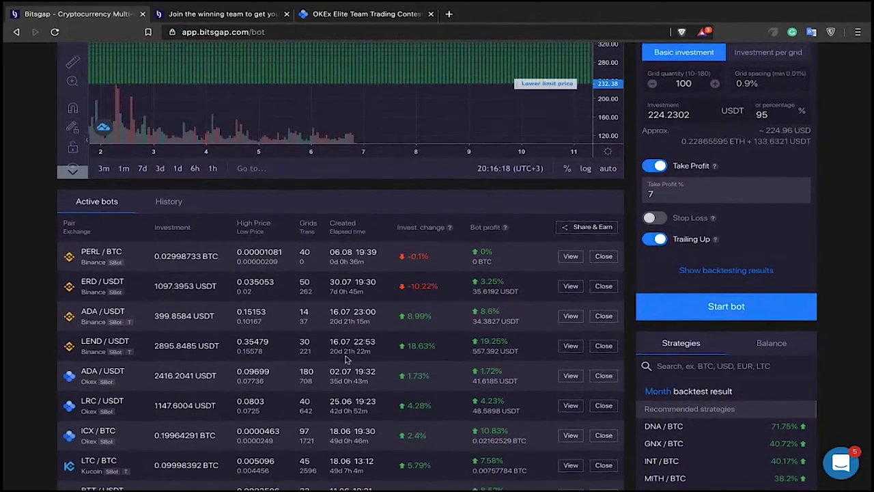
Compare the take-profit percentage with the bot profit and investment change of the active bots.
double_click(665, 194)
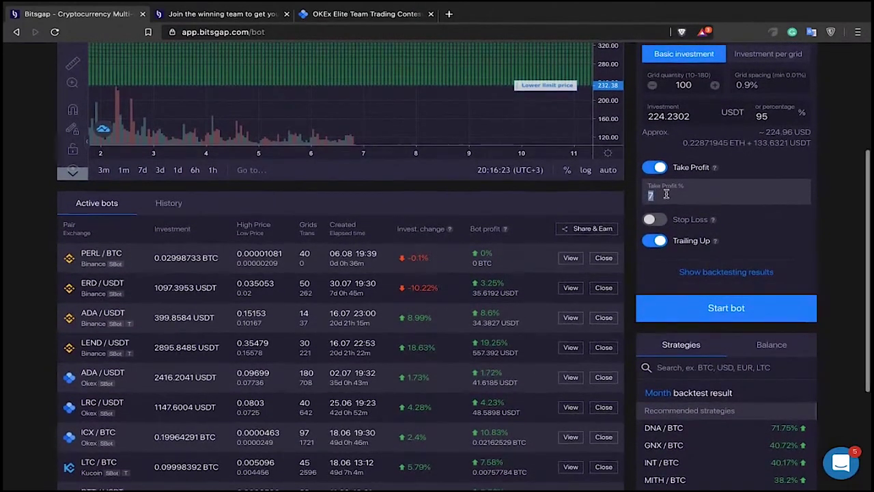
scroll(656, 205, "down", 1)
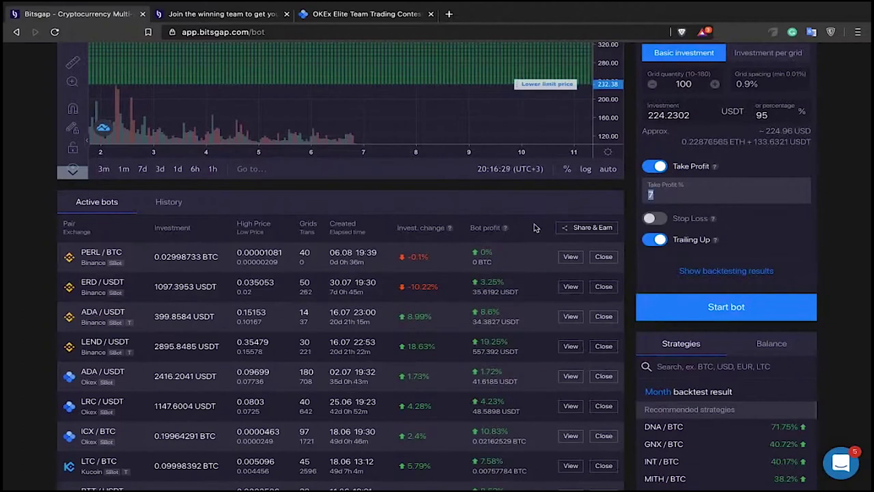
scroll(513, 248, "down", 1)
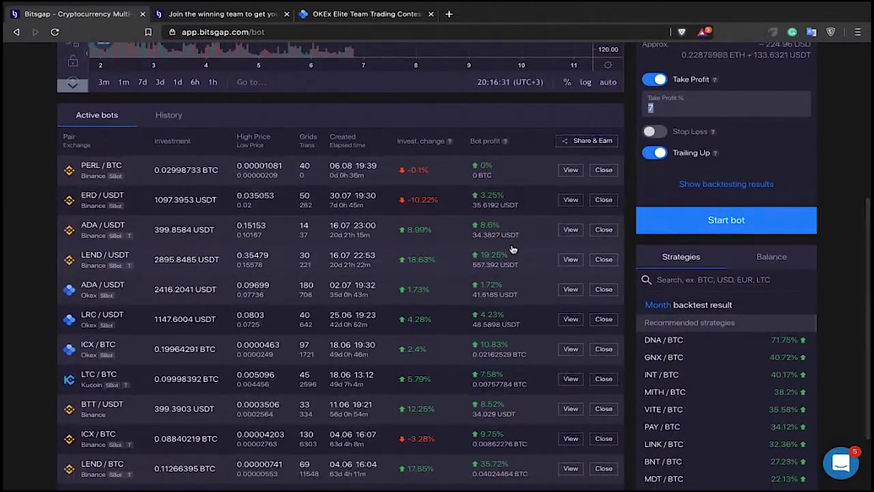
scroll(513, 250, "up", 1)
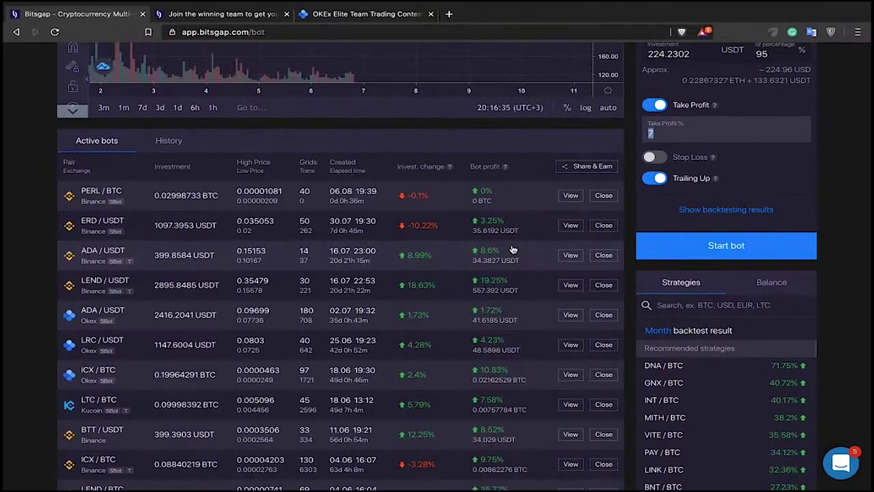
scroll(513, 250, "up", 1)
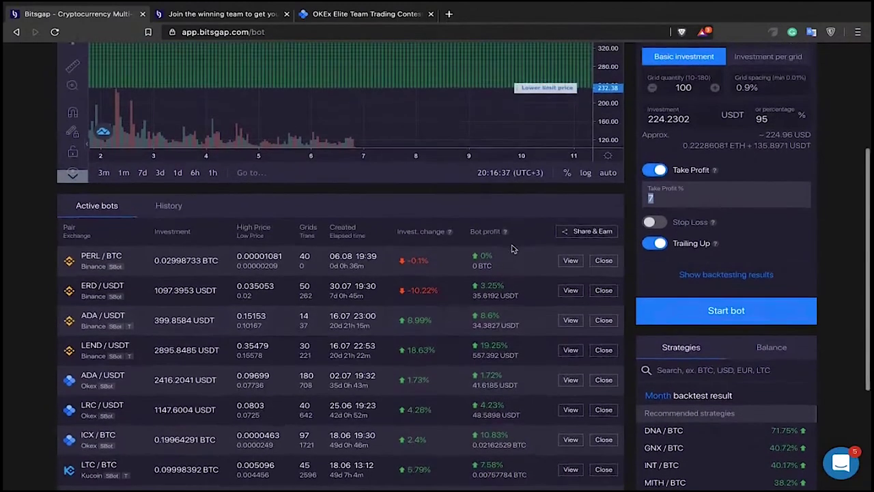
scroll(533, 203, "down", 2)
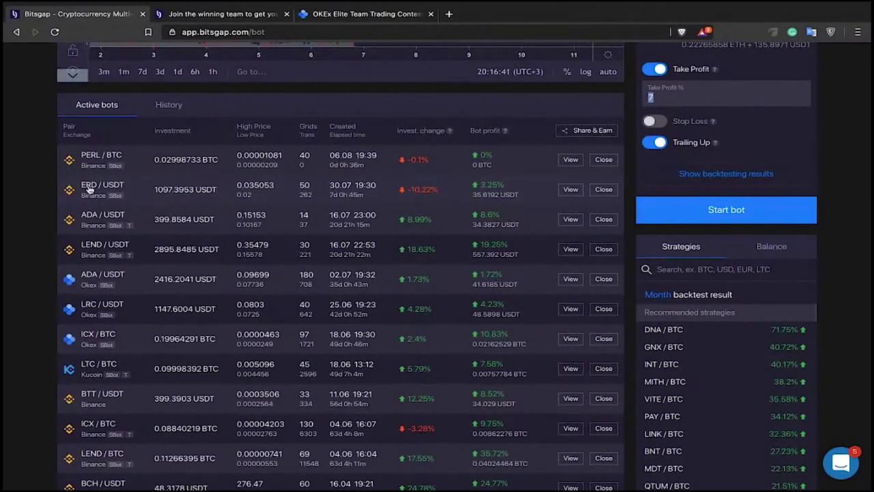
Review the ways to close the ERD/USDT bot, keeping Cancel all open orders, and dismiss the dialog without closing the bot.
left_click(605, 193)
left_click(478, 362)
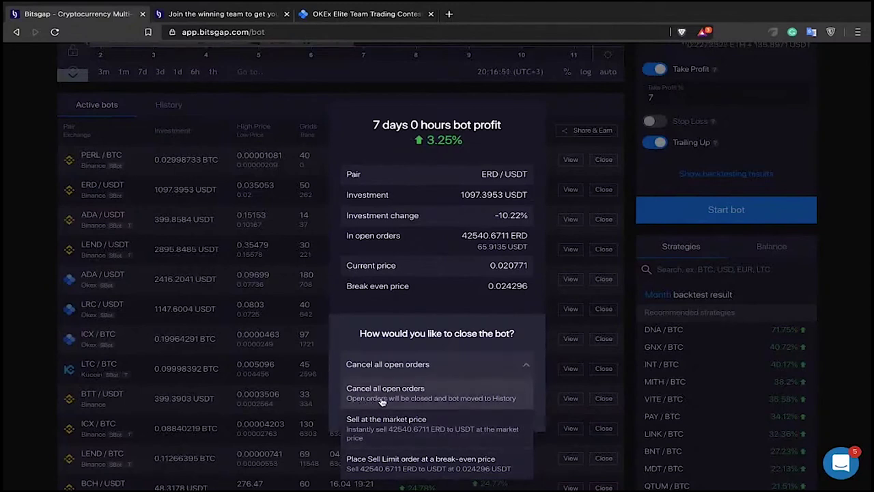
left_click(439, 392)
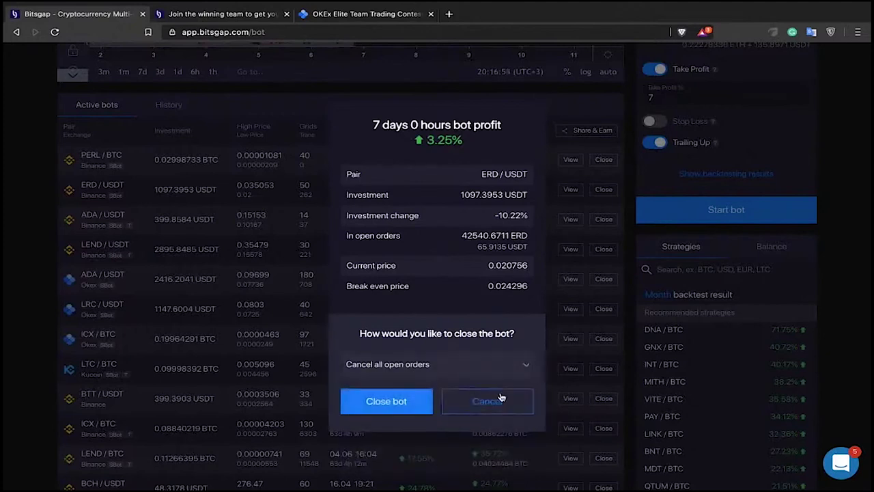
left_click(502, 400)
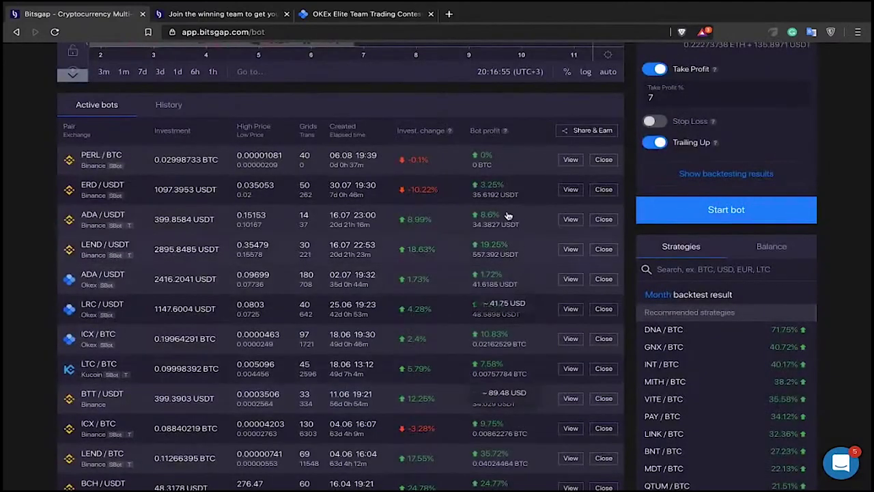
Examine the open buy and sell orders in the ERD/USDT bot's details and close the details.
left_click(571, 191)
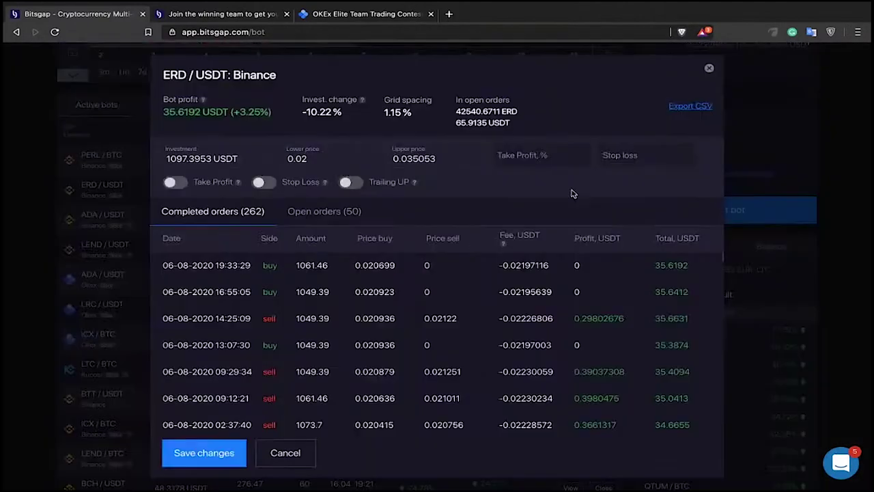
left_click(321, 215)
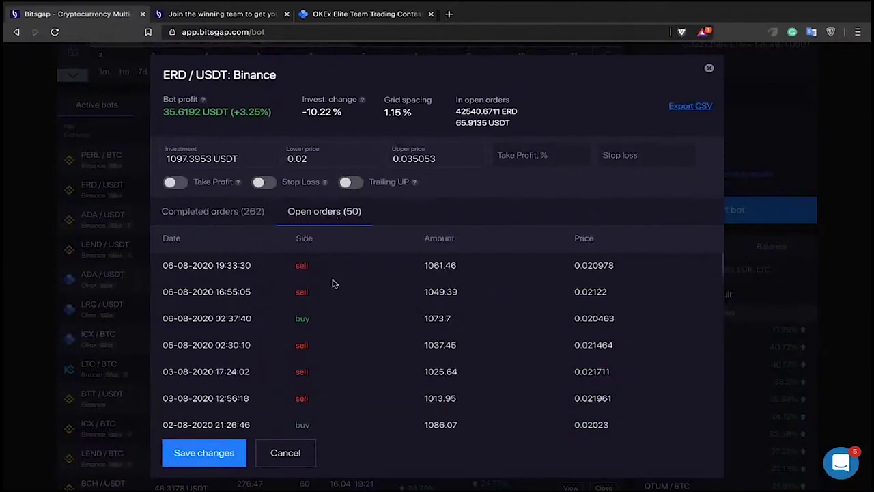
scroll(334, 284, "down", 10)
scroll(327, 298, "up", 4)
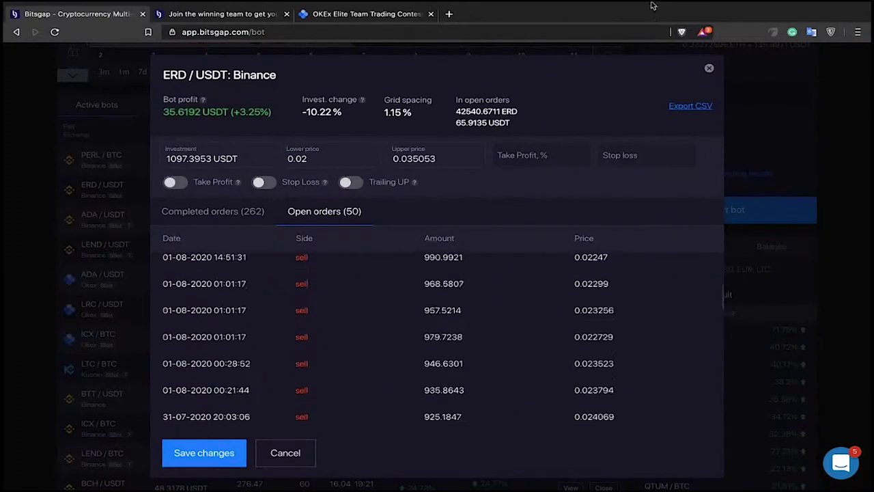
left_click(711, 70)
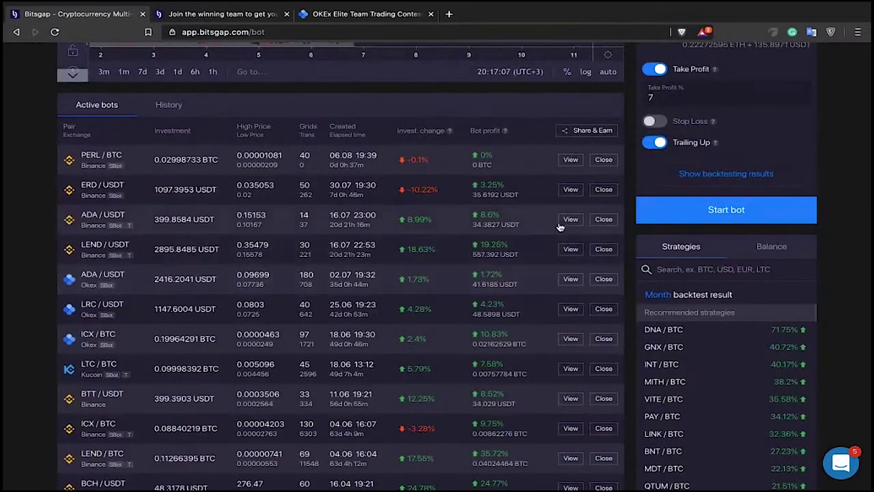
Recheck what Cancel all open orders does in the ERD/USDT bot's closing options, and leave the bot running.
left_click(596, 190)
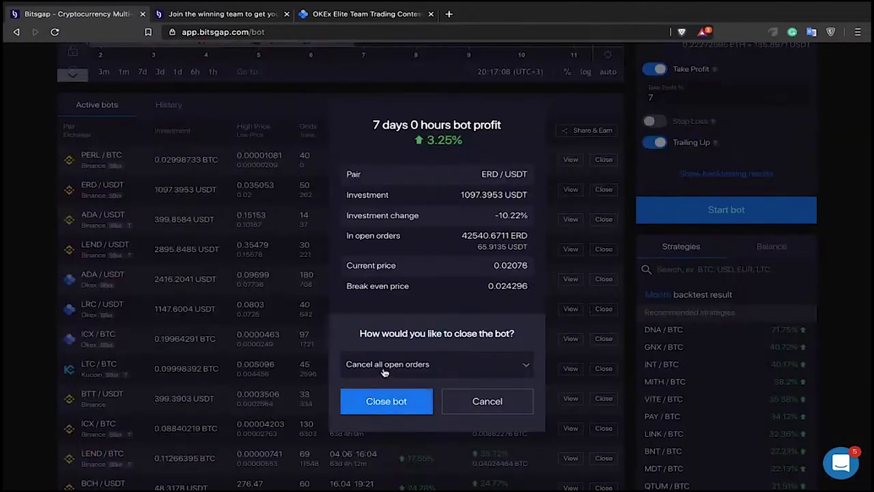
left_click(386, 370)
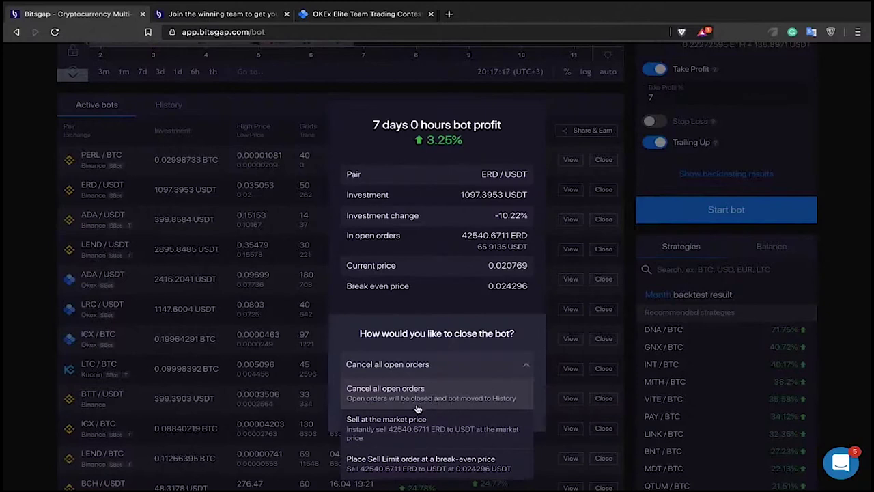
left_click(478, 395)
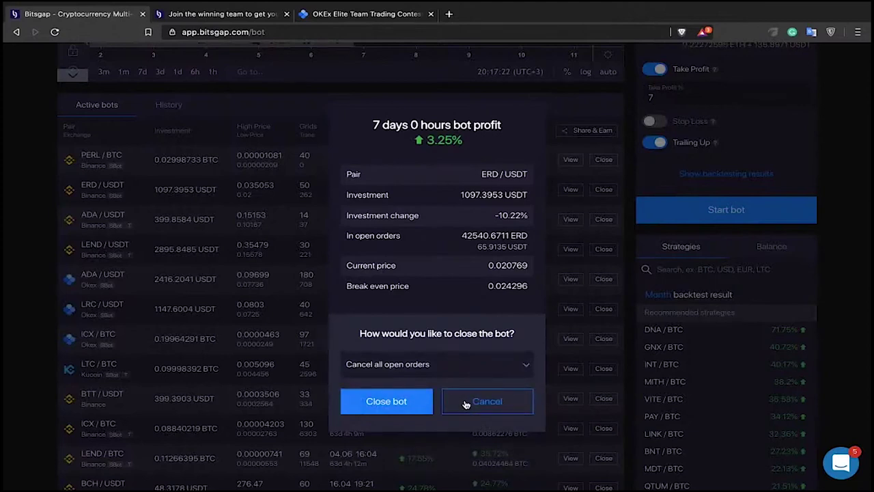
left_click(465, 404)
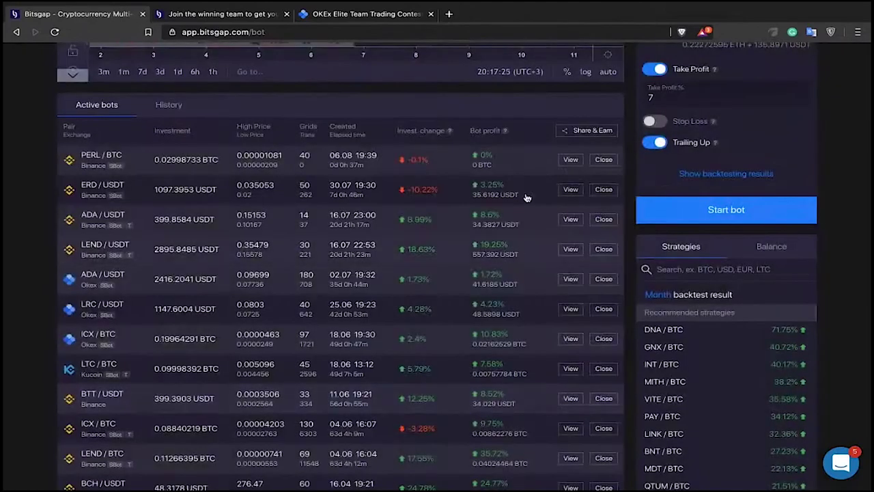
Check the ERD and USDT amounts held in the ERD/USDT bot's open orders, and display the Okex account balance.
left_click(571, 190)
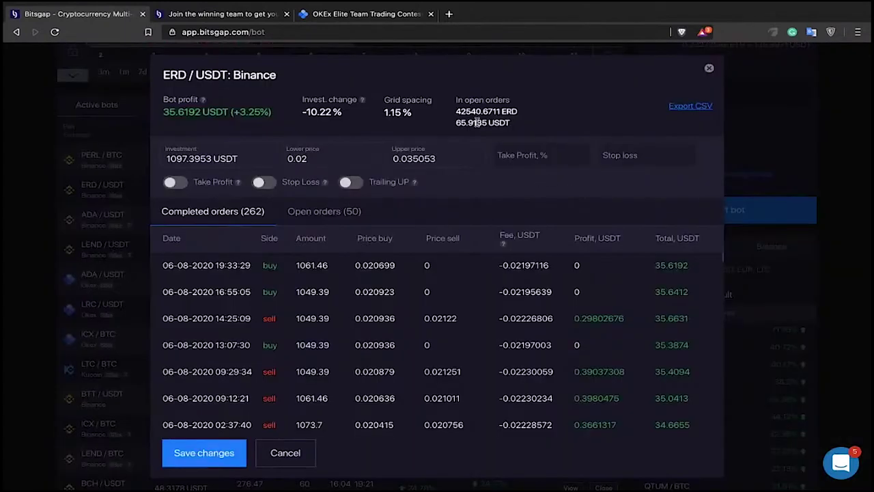
mouse_move(455, 111)
left_mouse_down()
mouse_move(533, 116)
mouse_move(450, 110)
mouse_move(511, 112)
mouse_move(454, 116)
left_mouse_up()
left_click(533, 113)
left_click(709, 68)
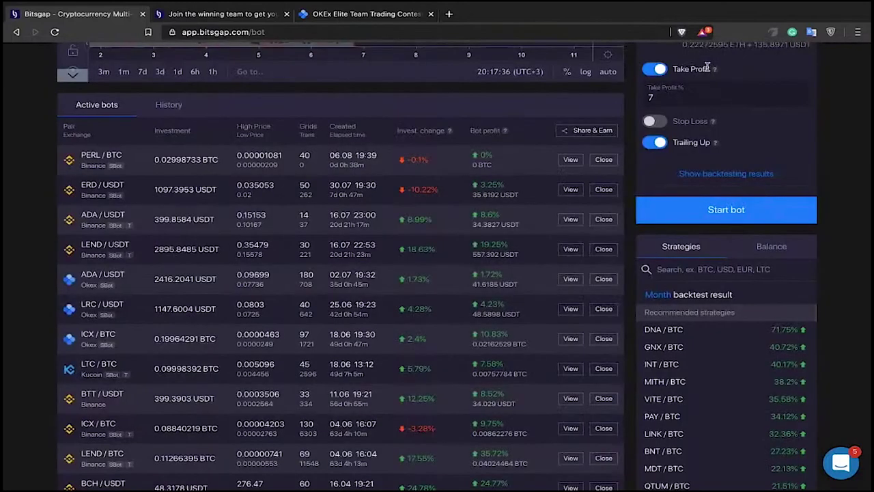
left_click(772, 251)
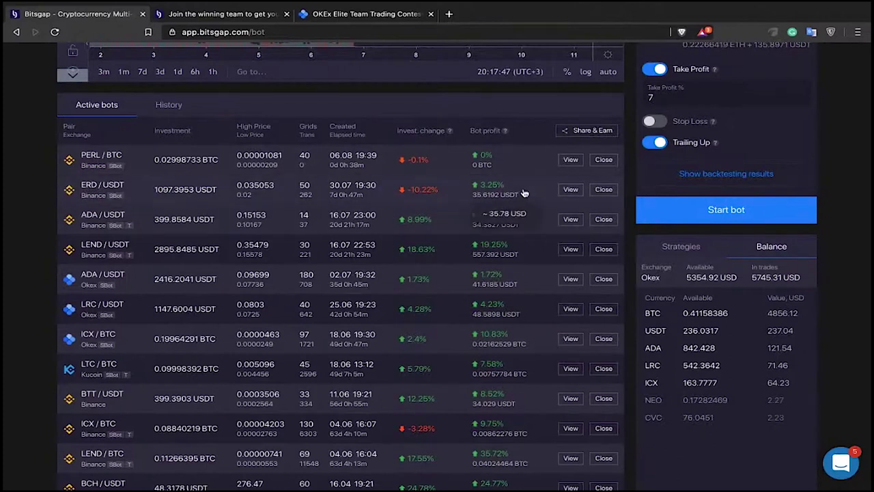
Choose Sell at the market price as the ERD/USDT bot's closing method, and cancel without closing the bot.
left_click(604, 189)
left_click(459, 367)
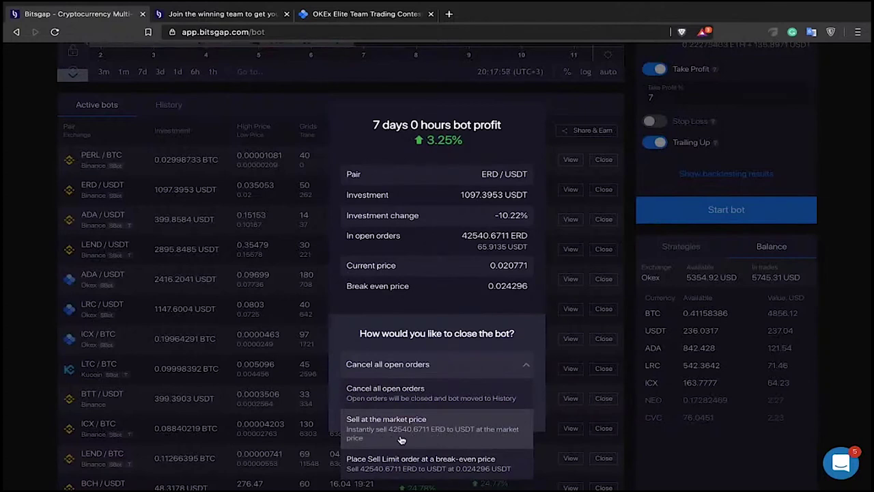
left_click(491, 235)
left_click(427, 372)
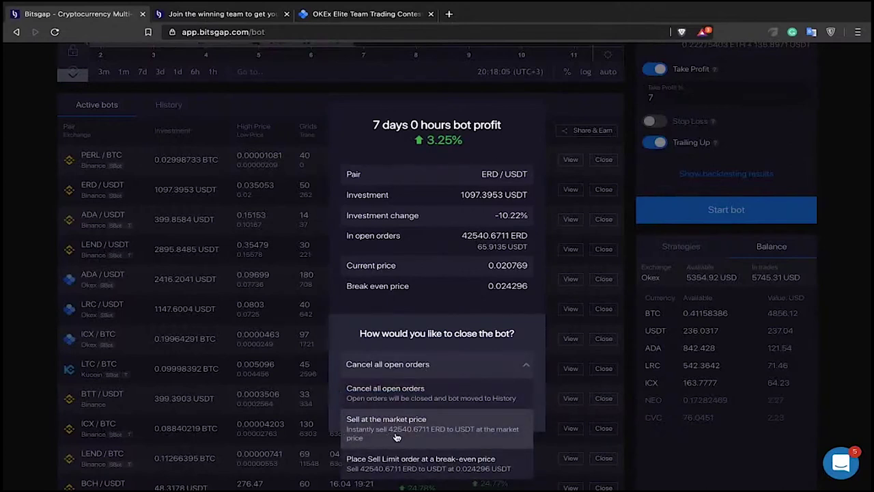
left_click(422, 437)
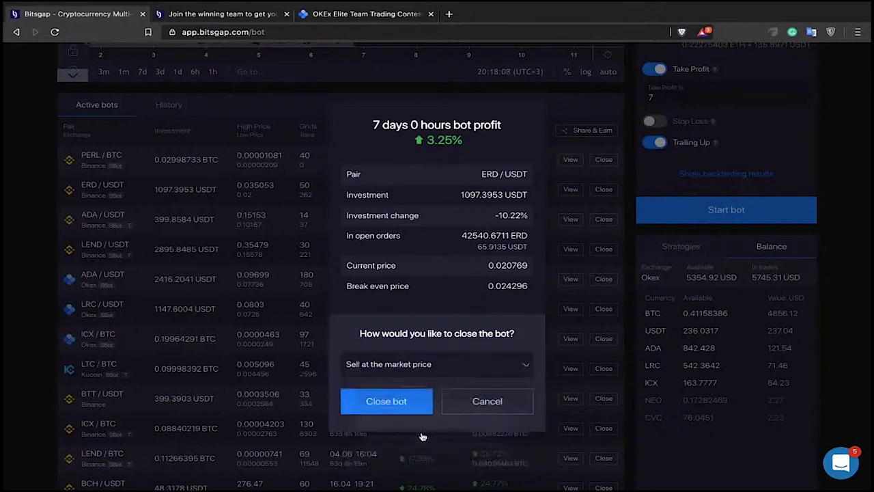
left_click(460, 363)
left_click(468, 323)
left_click(487, 402)
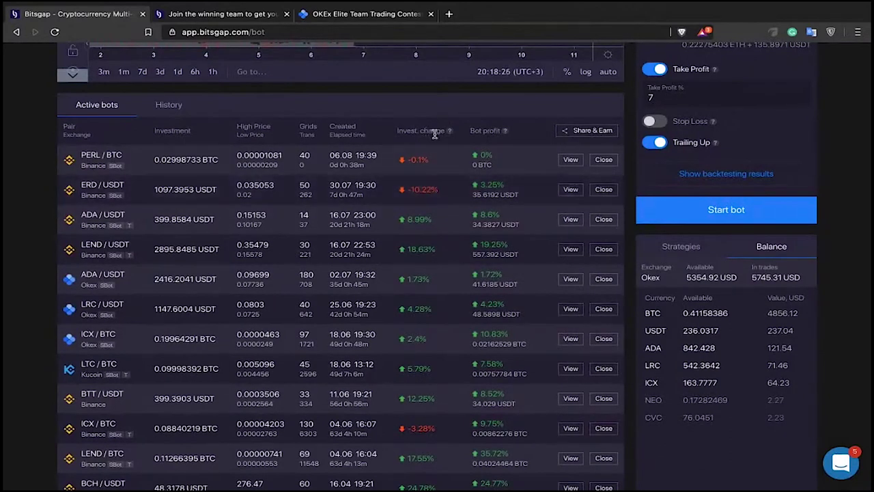
Review the three closing methods offered for the ERD/USDT bot, and cancel without closing the bot.
left_click(604, 191)
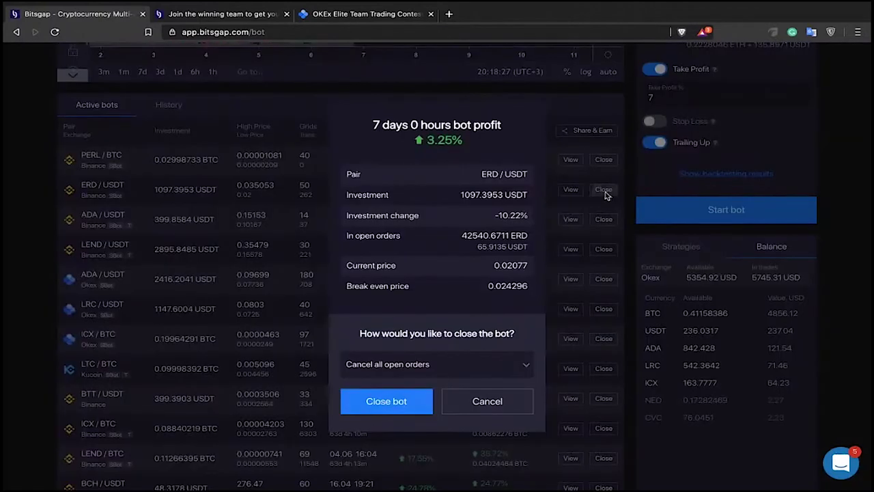
left_click(435, 362)
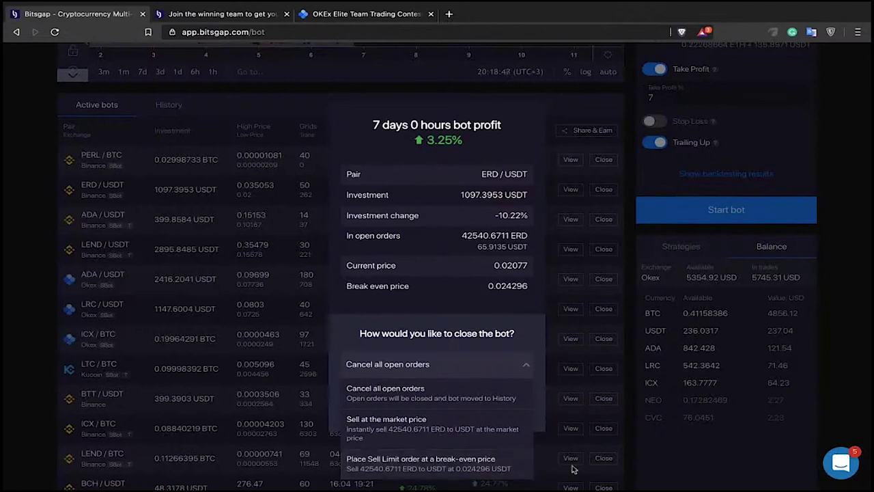
left_click(634, 434)
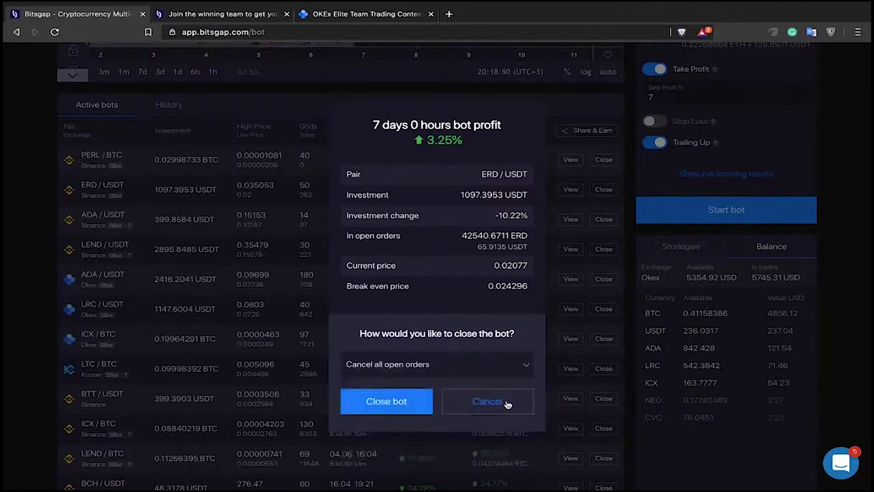
left_click(530, 408)
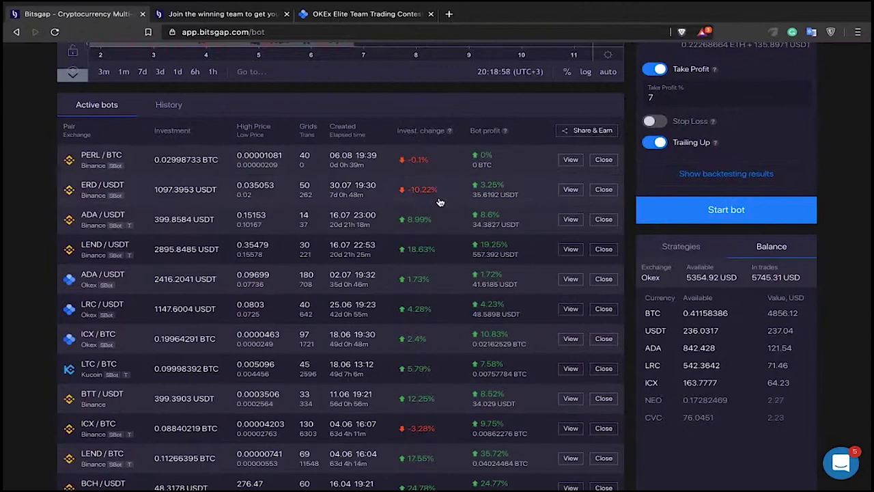
Examine the earlier ETH/USDT price movement from mid-July to August within the bot's grid on the chart.
scroll(439, 201, "up", 1)
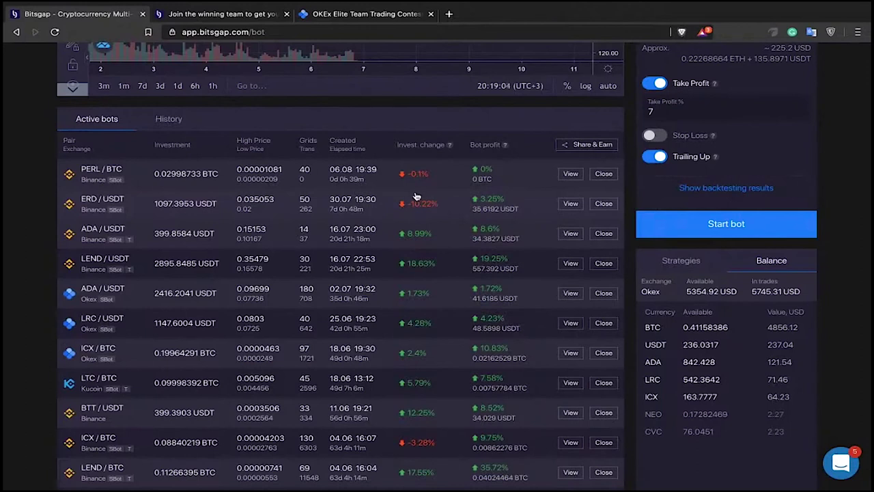
scroll(415, 198, "up", 1)
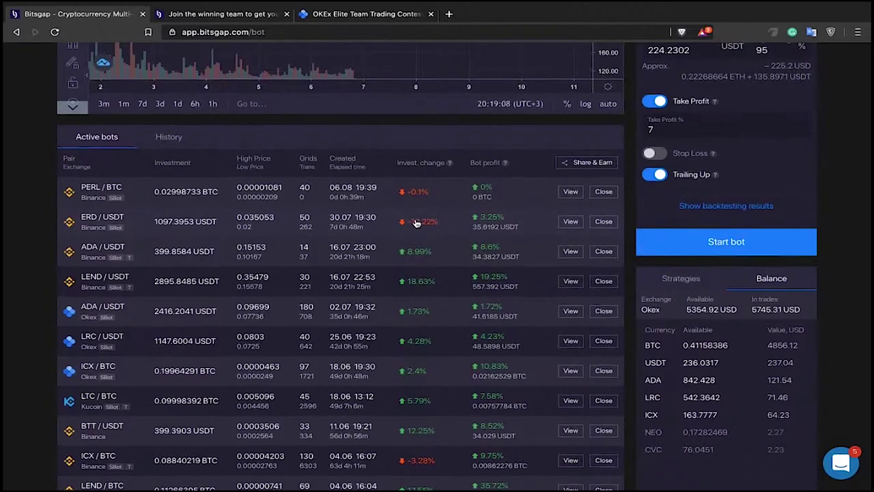
scroll(415, 220, "up", 3)
scroll(415, 220, "up", 5)
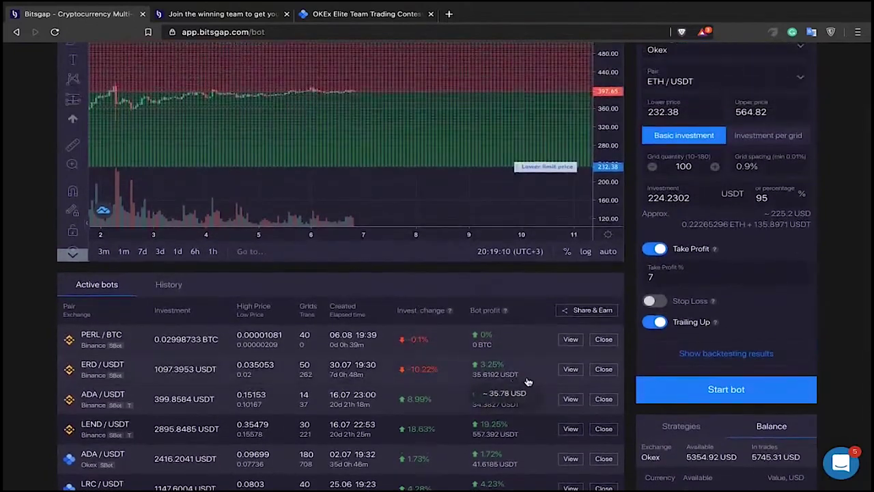
scroll(458, 266, "up", 5)
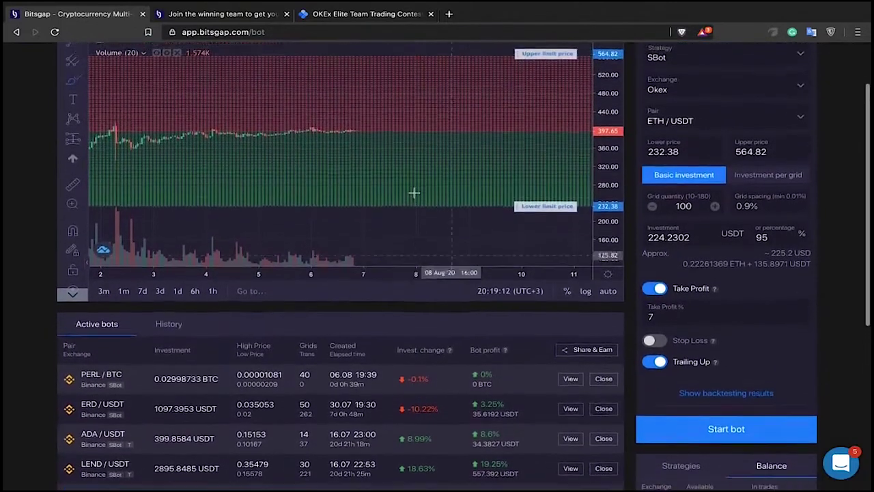
mouse_move(476, 176)
left_mouse_down()
mouse_move(390, 187)
mouse_move(369, 212)
left_mouse_up()
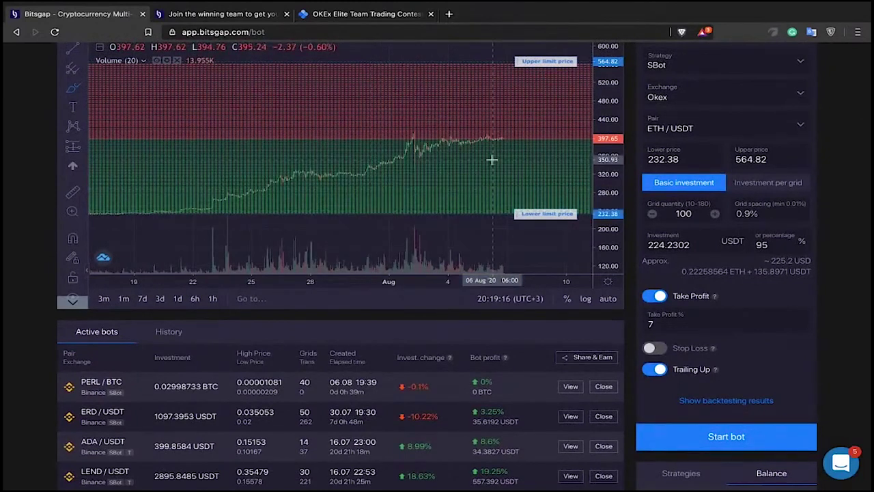
Load the active ERD/USDT bot from Binance into the price chart.
scroll(490, 415, "down", 2)
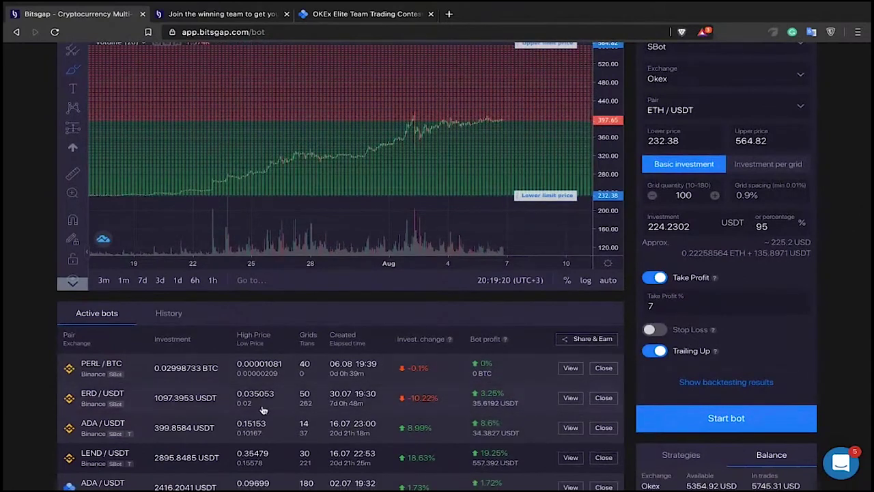
left_click(161, 407)
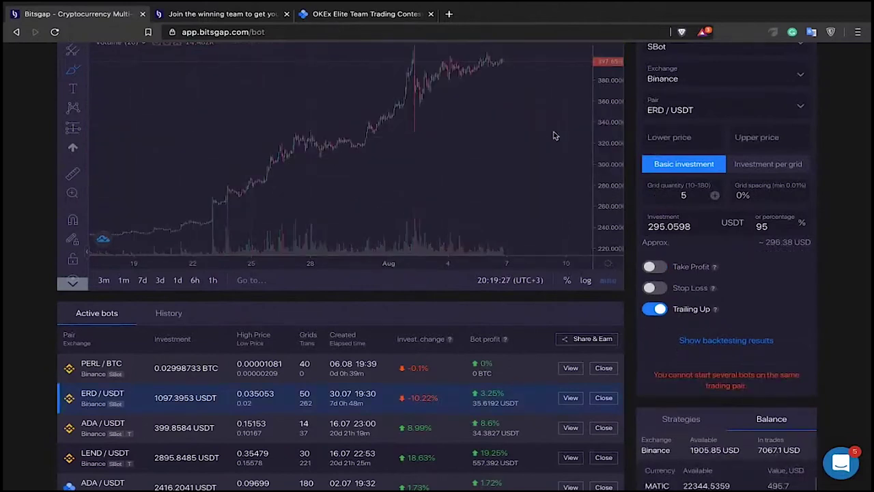
scroll(491, 340, "up", 1)
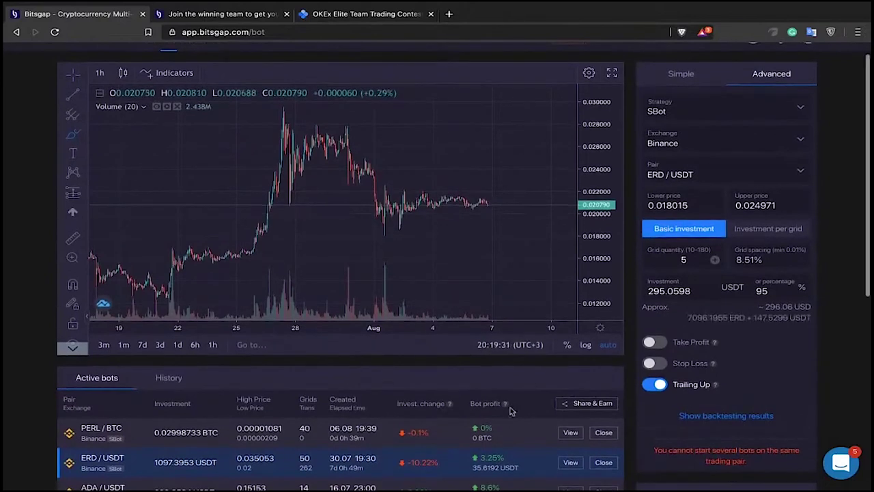
Check the Place Sell Limit order at a break-even price option for the ERD/USDT bot, and leave the bot running.
scroll(493, 381, "down", 2)
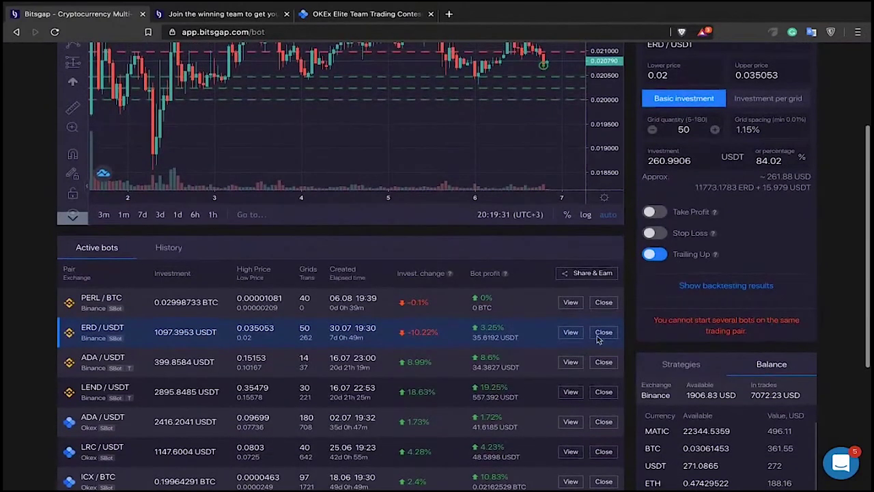
left_click(603, 334)
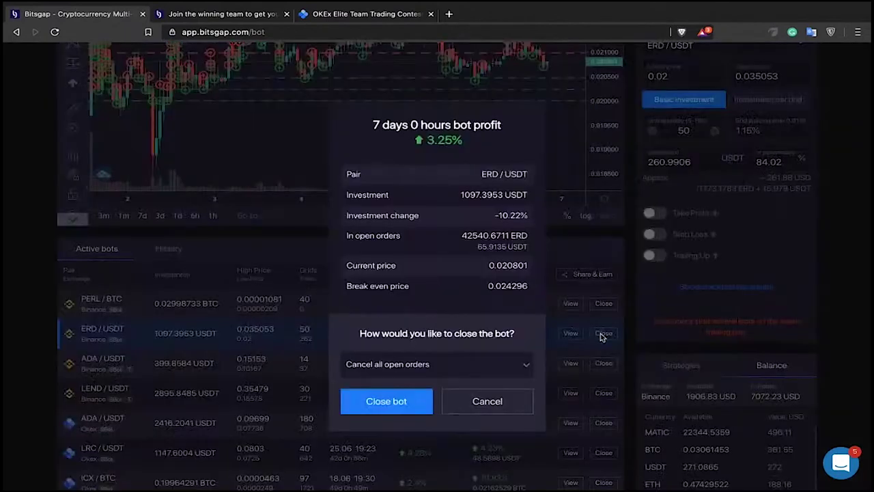
left_click(494, 373)
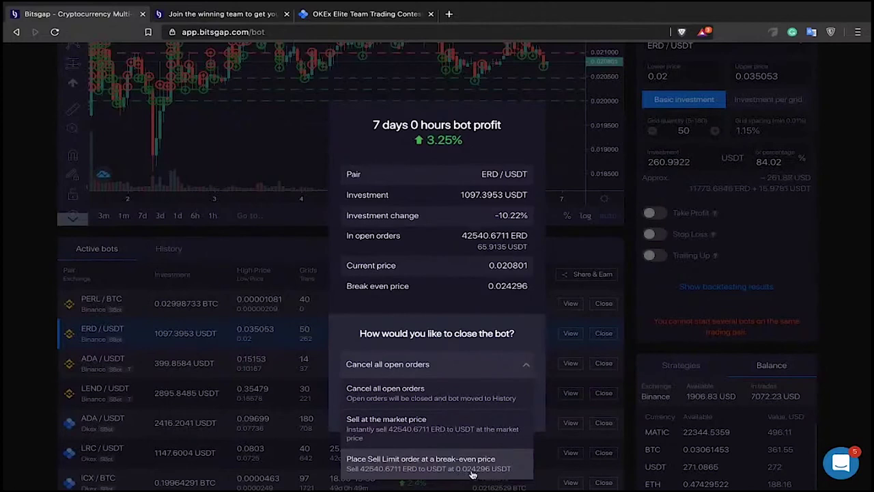
left_click(320, 235)
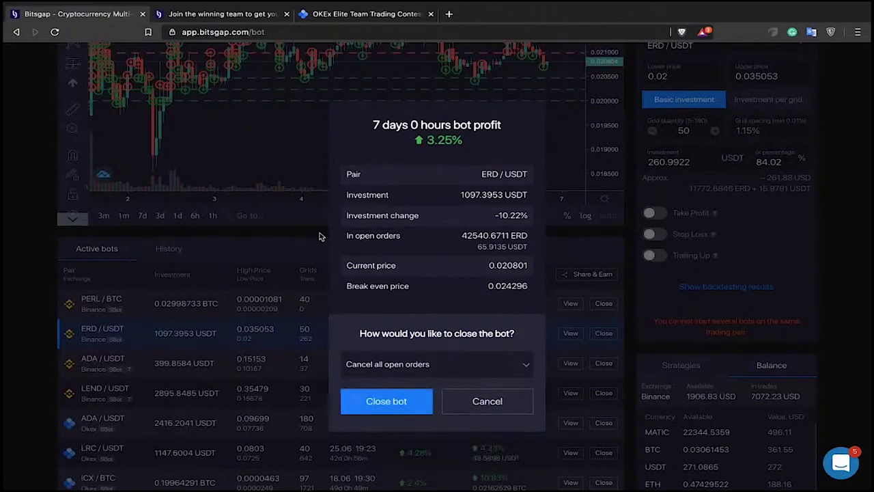
left_click(478, 406)
Draw a short rising brush stroke in the empty area below the candles on the ERD/USDT chart.
scroll(444, 293, "up", 2)
left_click(443, 291)
left_click(403, 332)
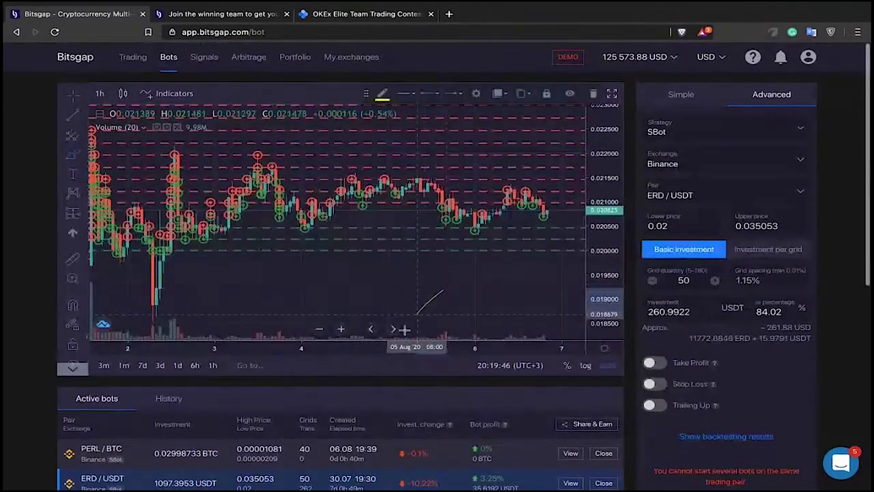
left_click(415, 256)
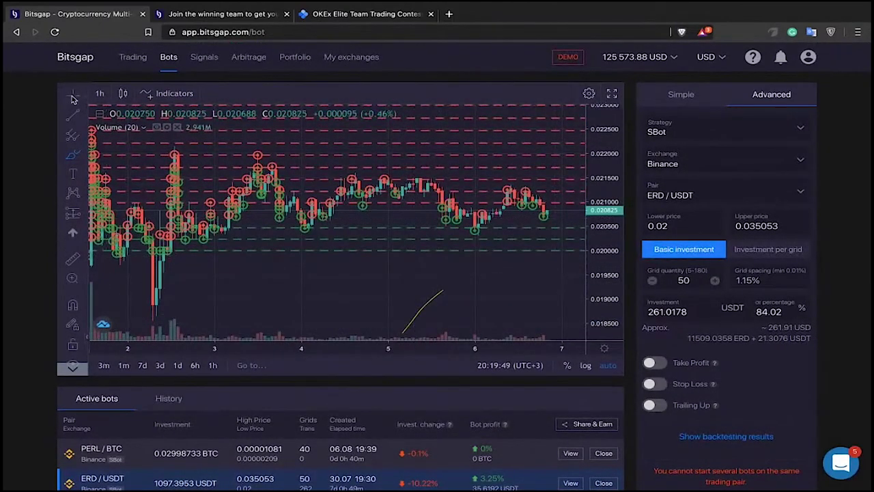
Draw a Forecast on the ERD/USDT chart from the latest candle at about 0.020767 up to about 0.023921.
left_click_drag(592, 138, 596, 222)
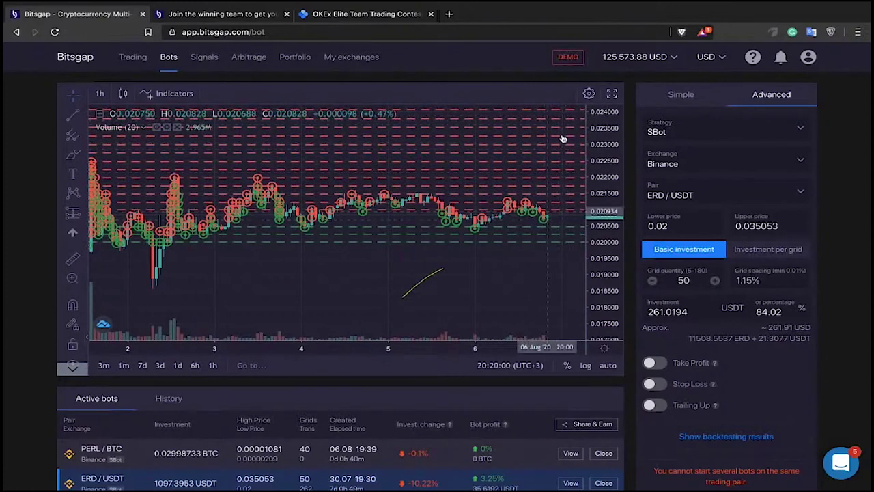
left_click(82, 218)
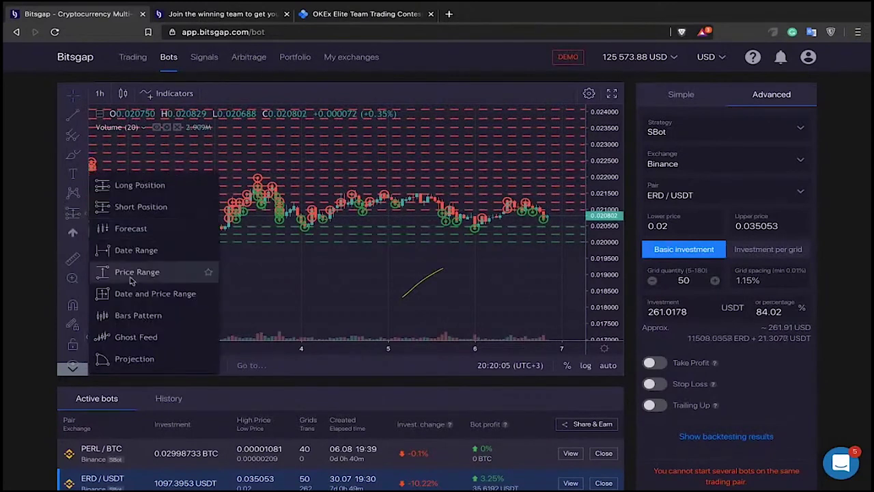
left_click(131, 228)
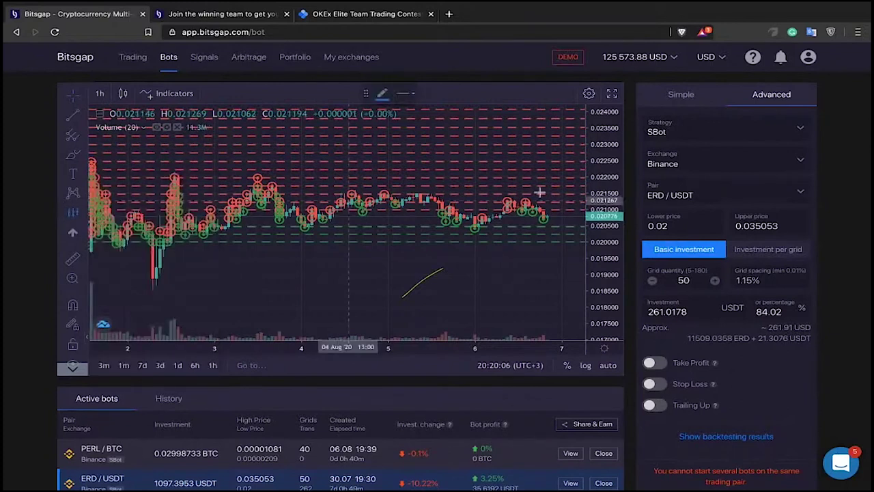
left_click(456, 273)
left_click(466, 170)
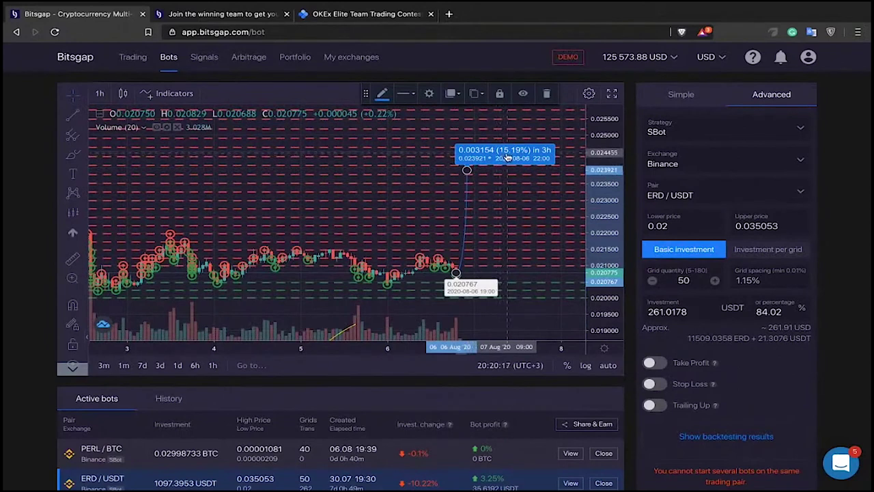
Check the ERD amount held in open orders in the ERD/USDT bot's details, and close the details.
scroll(472, 361, "down", 1)
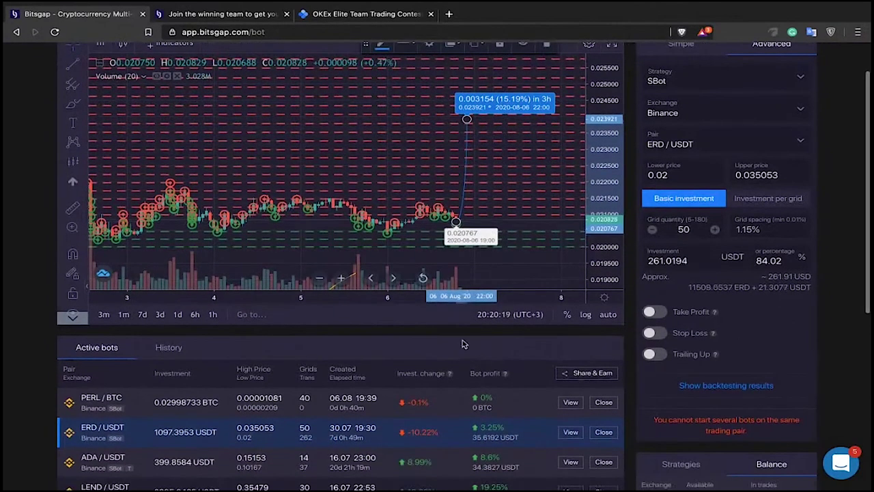
scroll(458, 340, "up", 1)
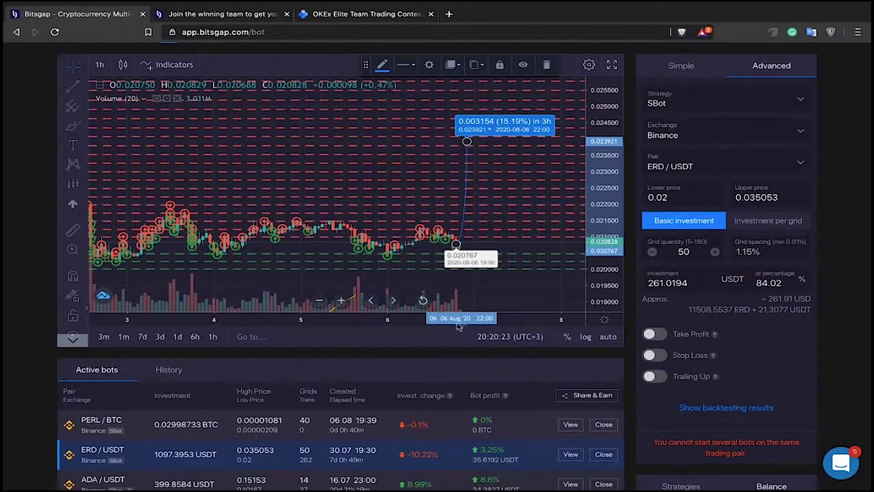
scroll(447, 364, "down", 3)
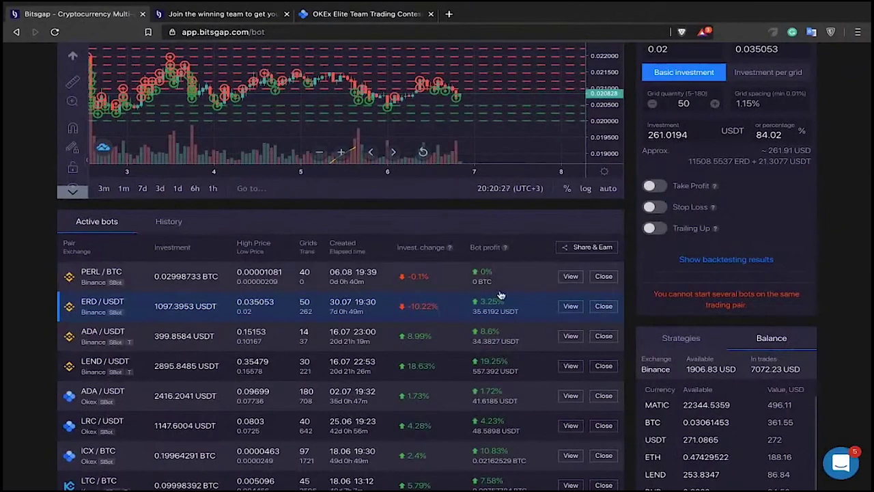
scroll(526, 298, "down", 1)
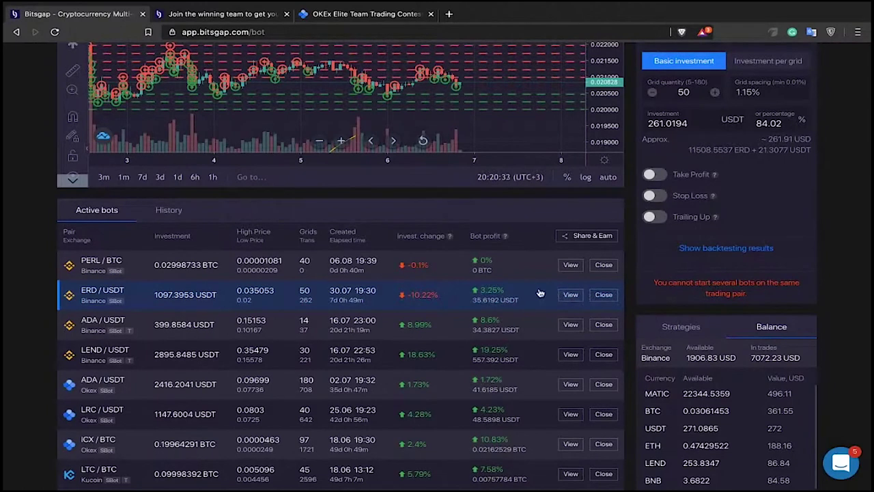
left_click(571, 296)
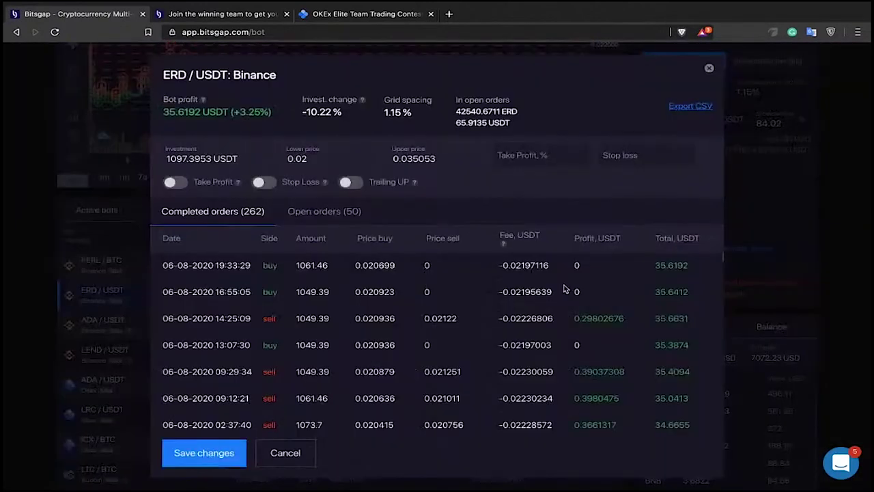
left_click_drag(520, 112, 456, 116)
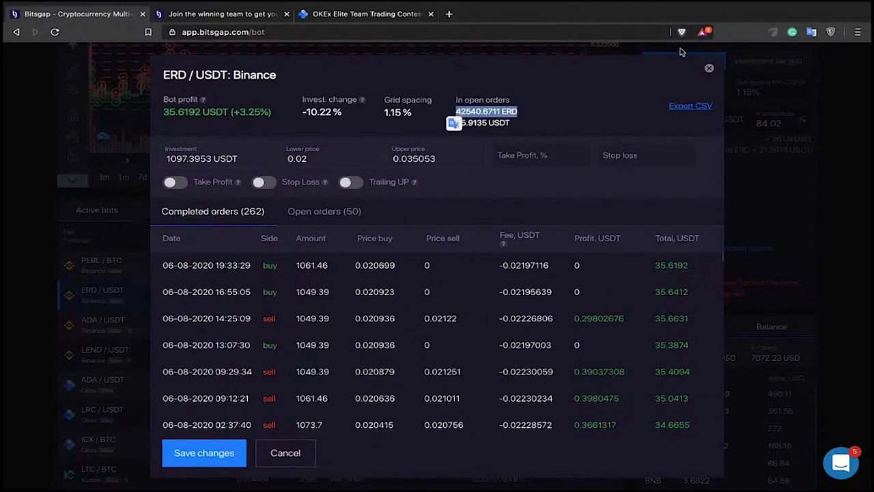
left_click(711, 70)
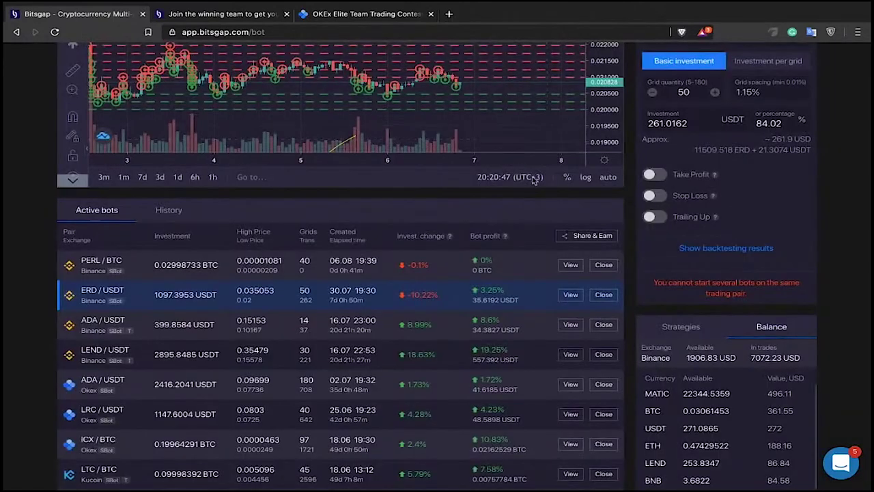
Recheck the ERD/USDT bot's ERD holdings in open orders, close its details, and view the rest of the active bots list.
scroll(585, 68, "up", 1)
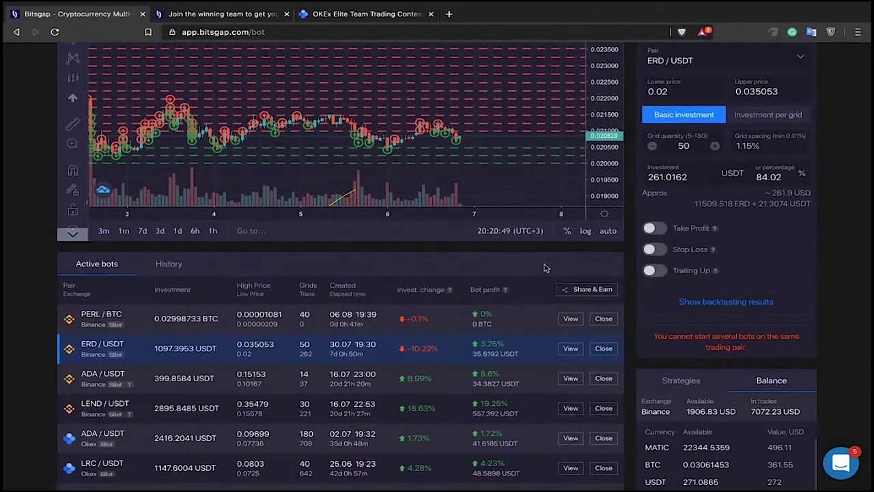
scroll(531, 266, "down", 1)
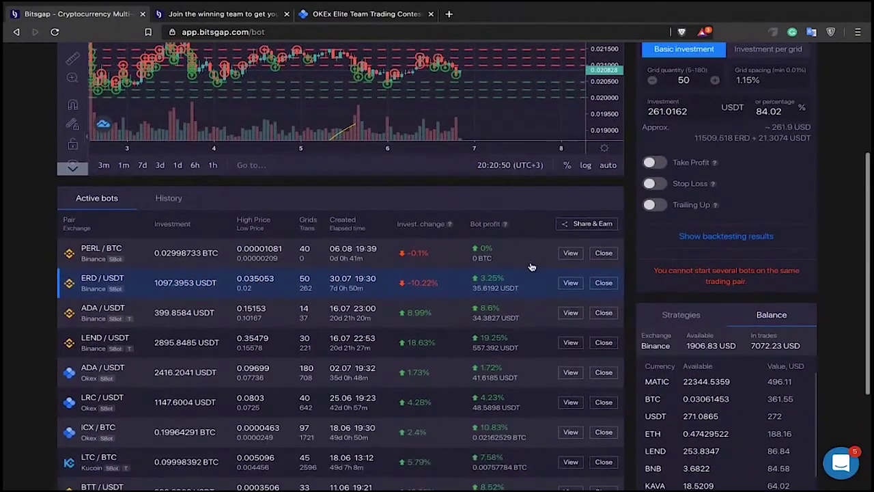
left_click(570, 282)
left_click_drag(463, 111, 526, 112)
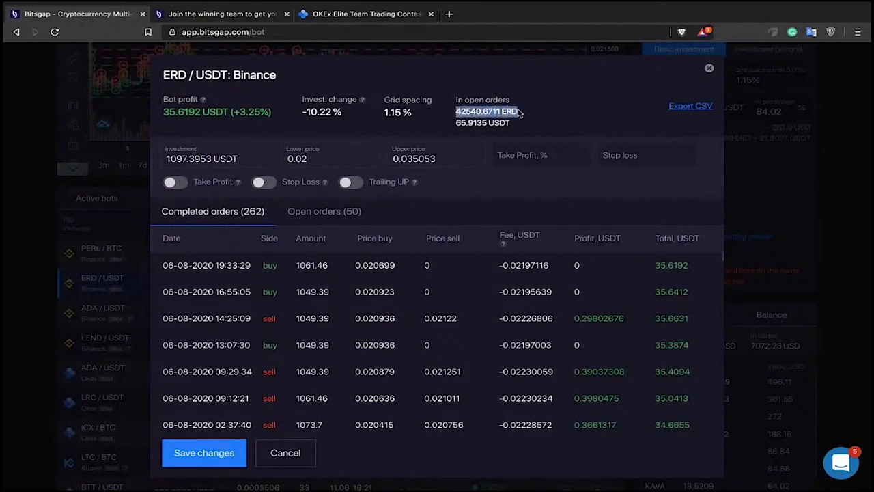
left_click(567, 121)
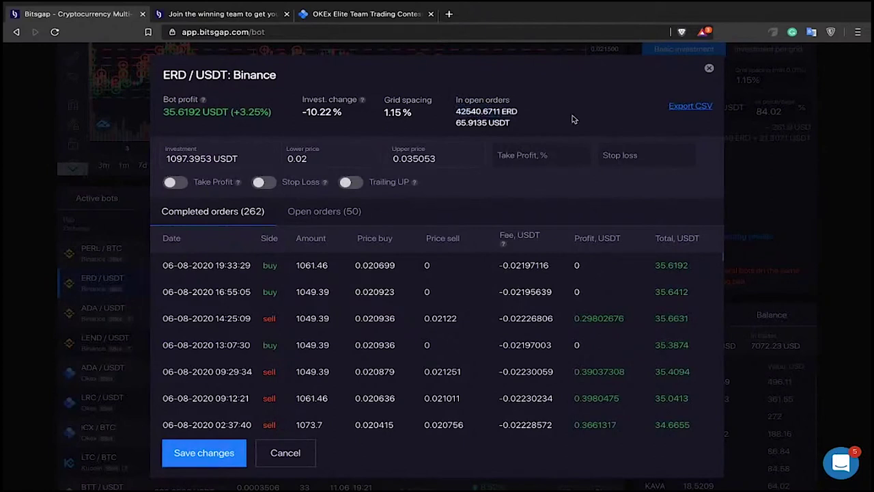
left_click(709, 69)
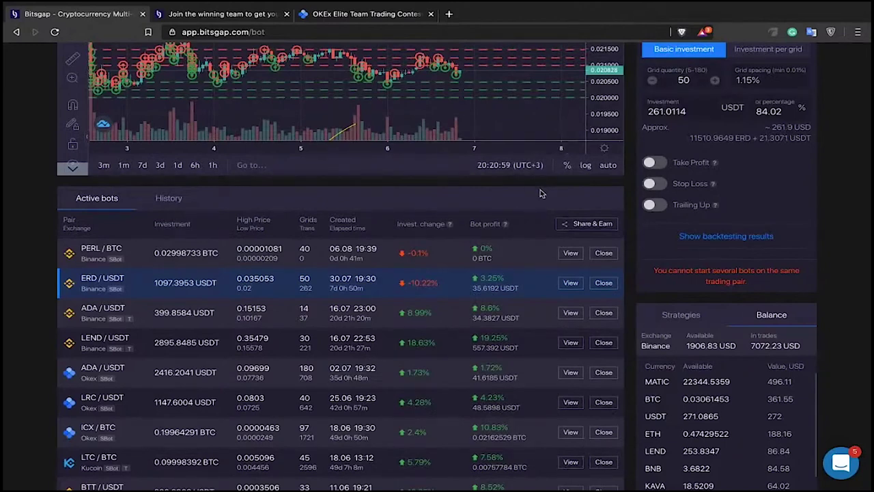
scroll(526, 216, "down", 5)
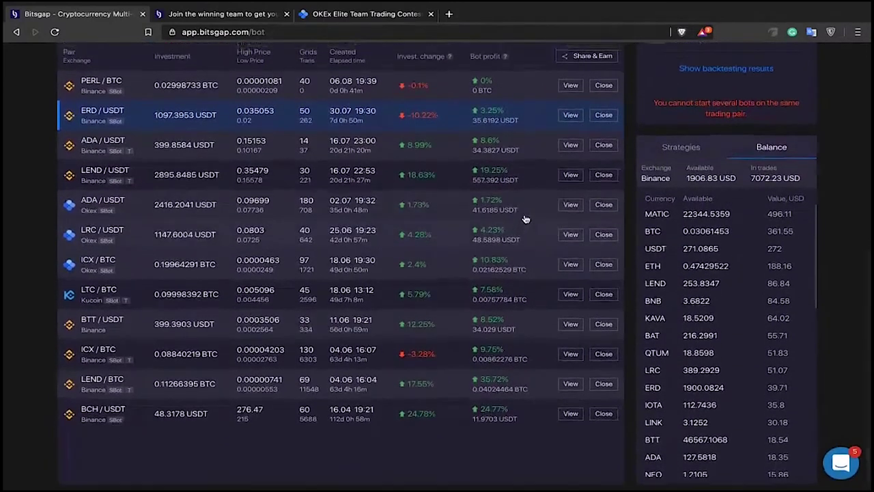
Open the Binance ADA/USDT bot's details from the active bots list and close them.
scroll(525, 219, "up", 4)
scroll(525, 219, "down", 2)
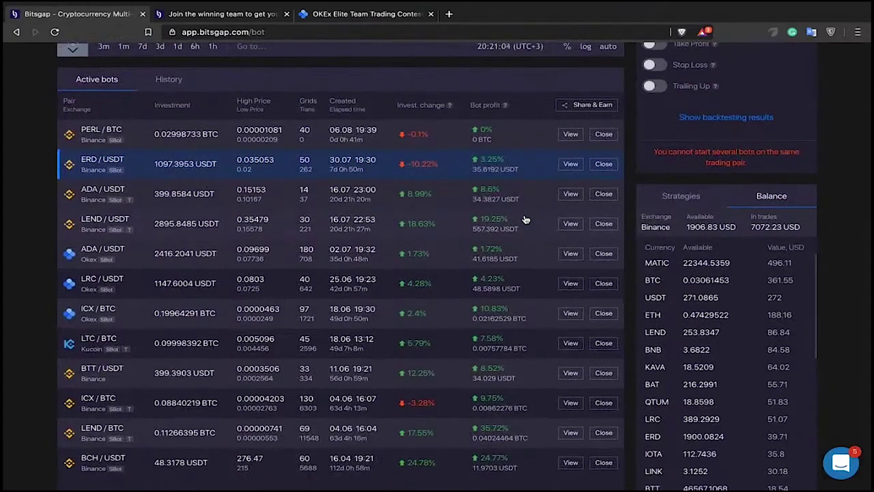
left_click(570, 194)
left_click(708, 70)
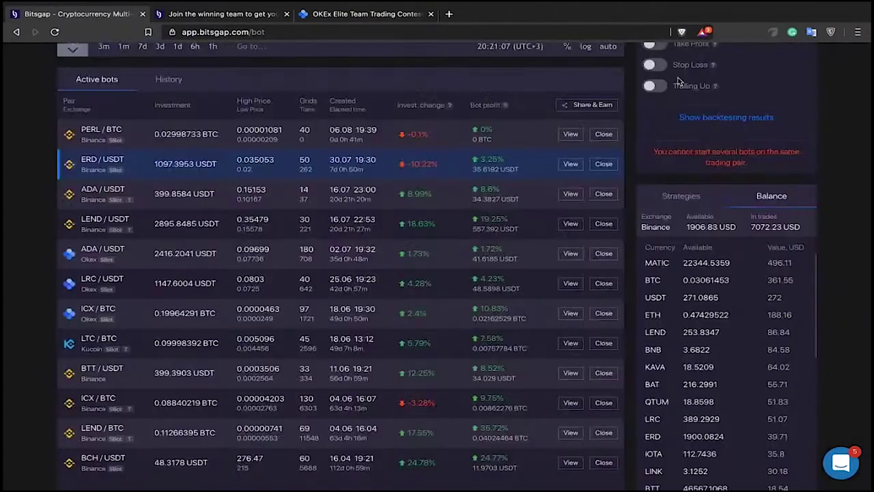
Check the available ways of closing the ERD/USDT bot, and cancel without closing it.
left_click(601, 165)
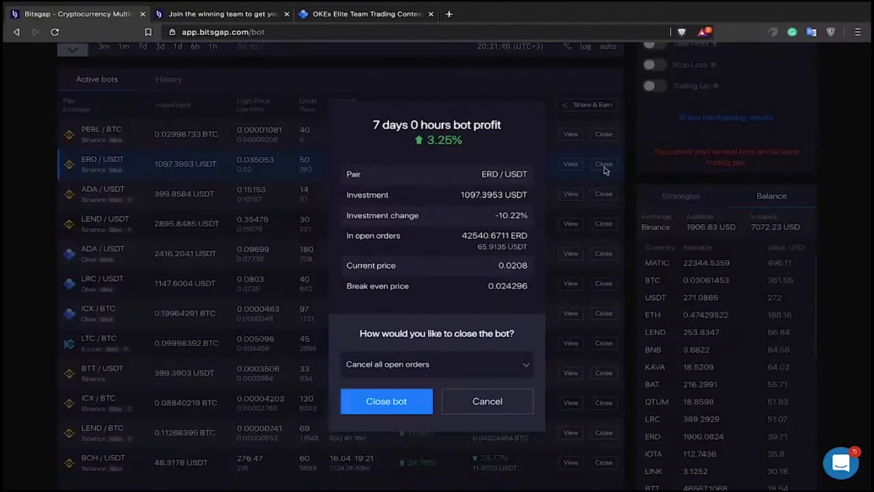
left_click(500, 363)
left_click(490, 392)
left_click(488, 400)
Try the Stop Loss and Take Profit options in the ERD/USDT bot settings and leave both off.
scroll(634, 250, "up", 3)
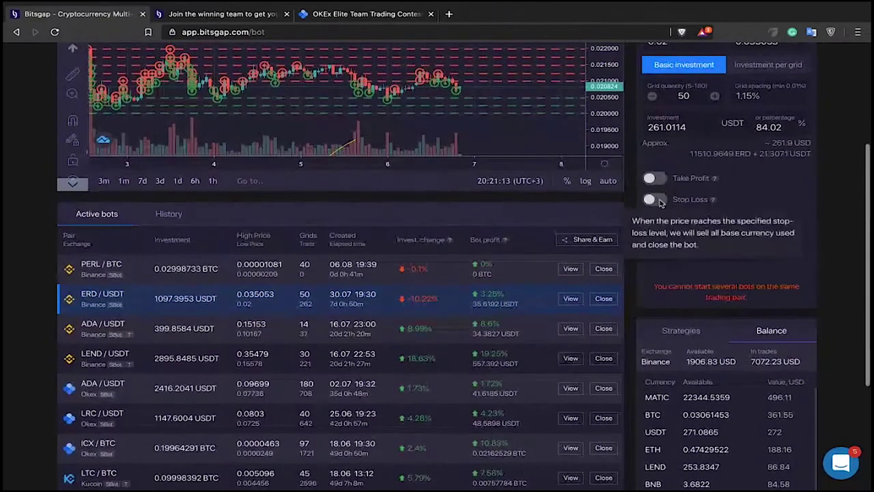
left_click(654, 201)
left_click(654, 200)
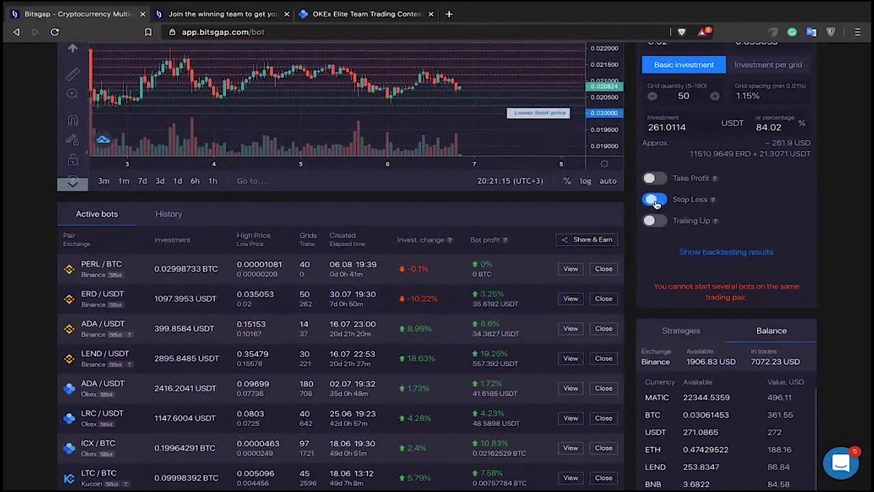
left_click(654, 180)
Review the ERD/USDT chart, look at the PERL/BTC bot's details, and close them.
scroll(631, 174, "up", 2)
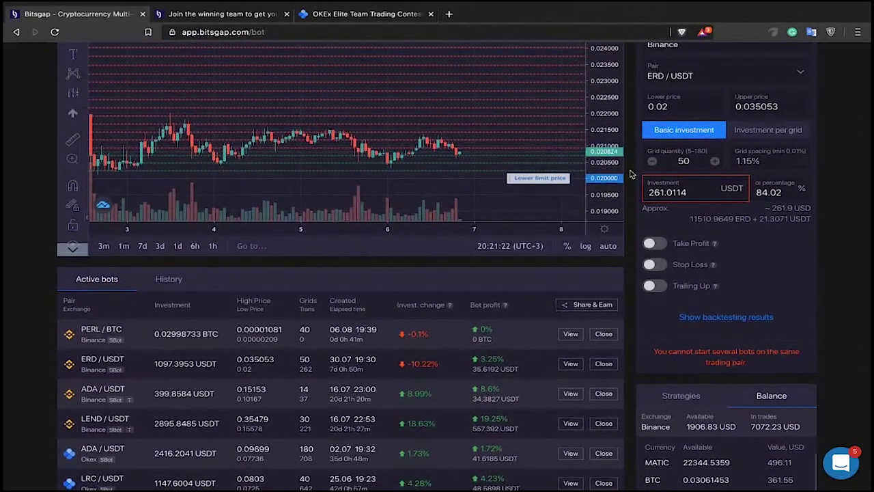
scroll(631, 174, "up", 4)
scroll(450, 187, "down", 5)
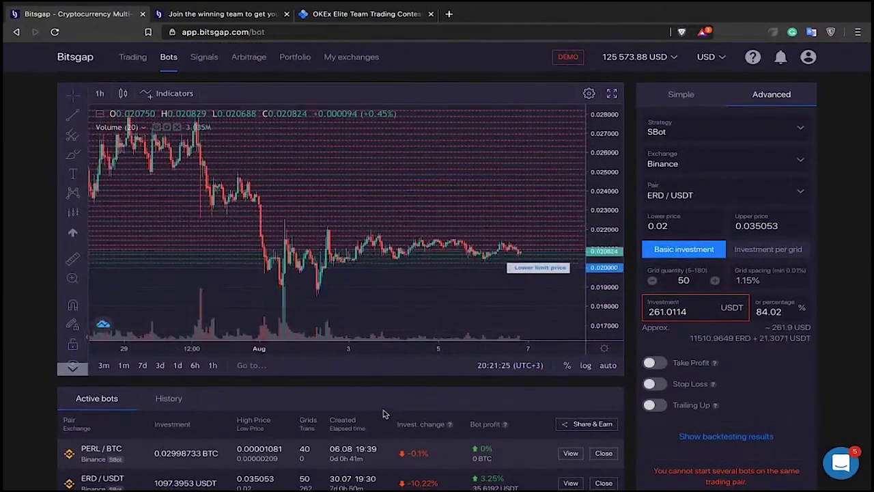
scroll(383, 417, "down", 3)
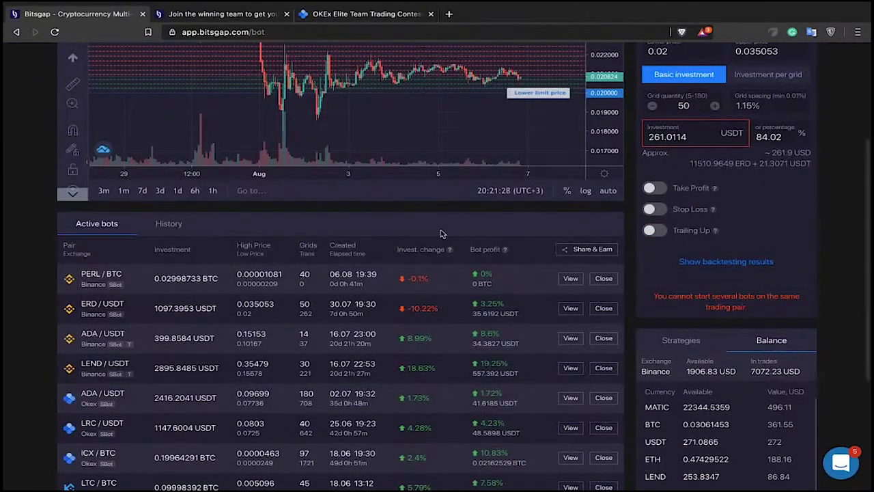
scroll(439, 231, "down", 1)
left_click(569, 265)
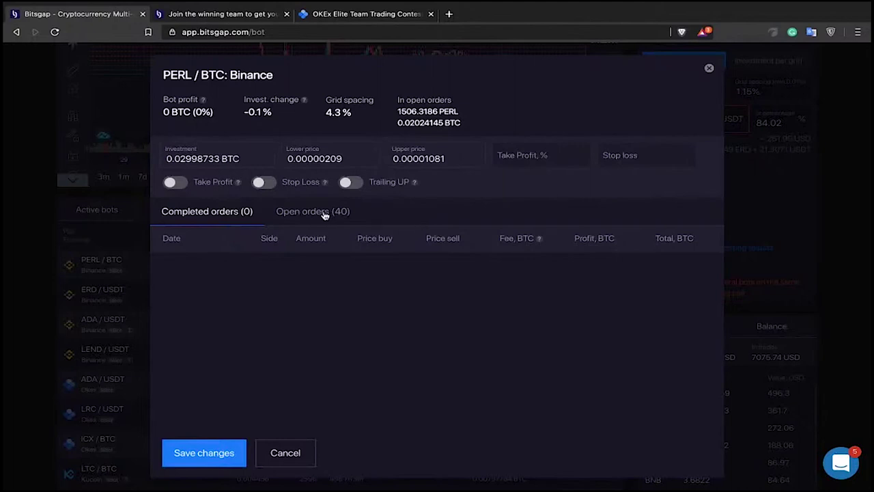
left_click(710, 71)
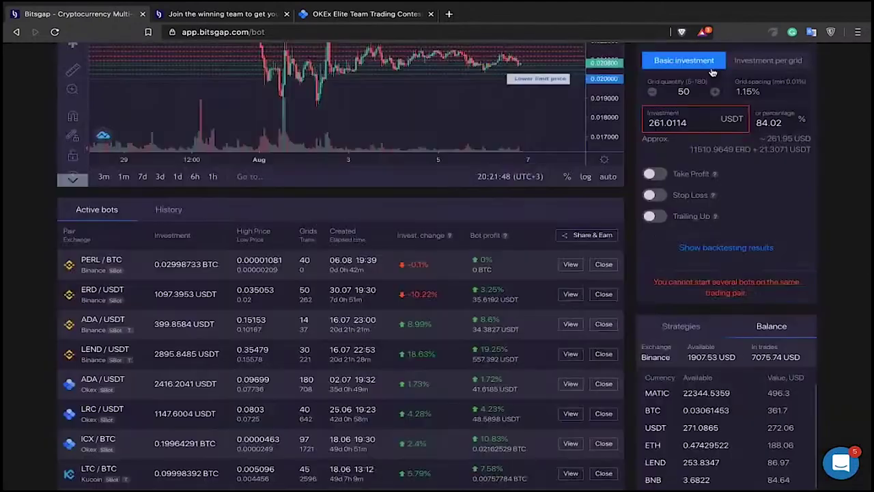
Examine the fees charged on the latest completed orders in the Binance ADA/USDT bot's details.
left_click(571, 328)
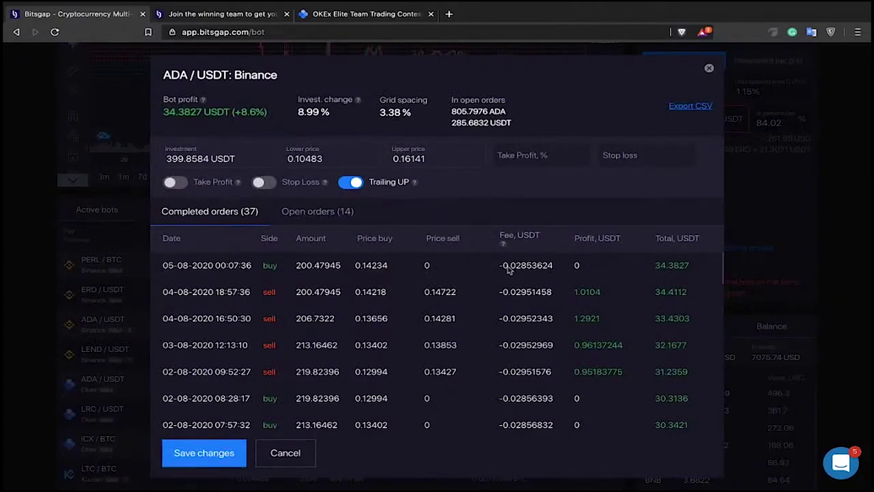
left_click_drag(500, 267, 555, 268)
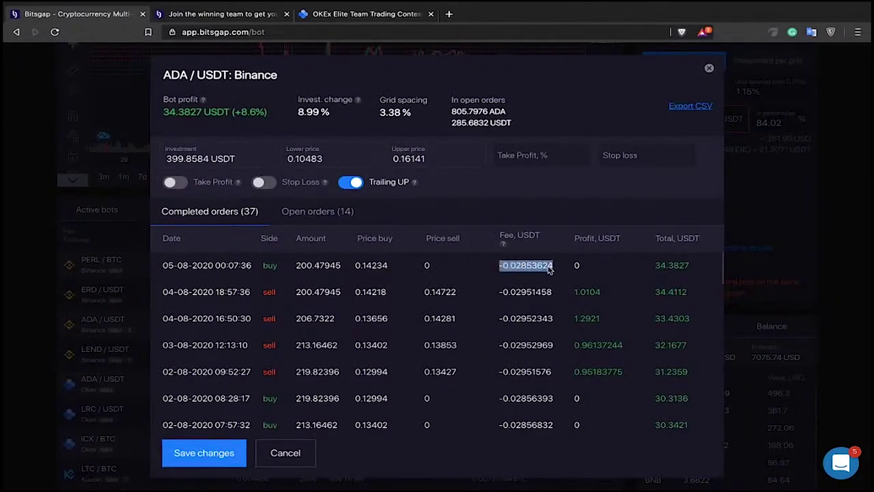
mouse_move(499, 293)
left_mouse_down()
mouse_move(603, 298)
mouse_move(499, 296)
left_mouse_up()
left_click(396, 298)
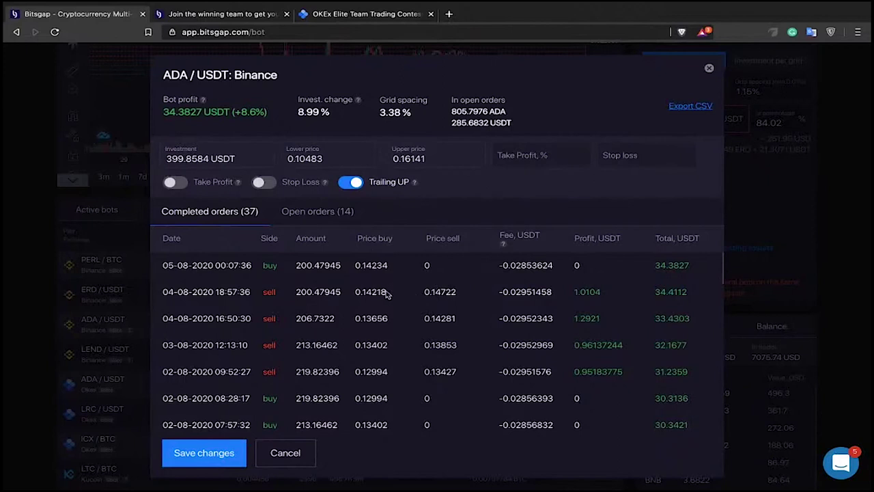
left_click_drag(386, 292, 362, 292)
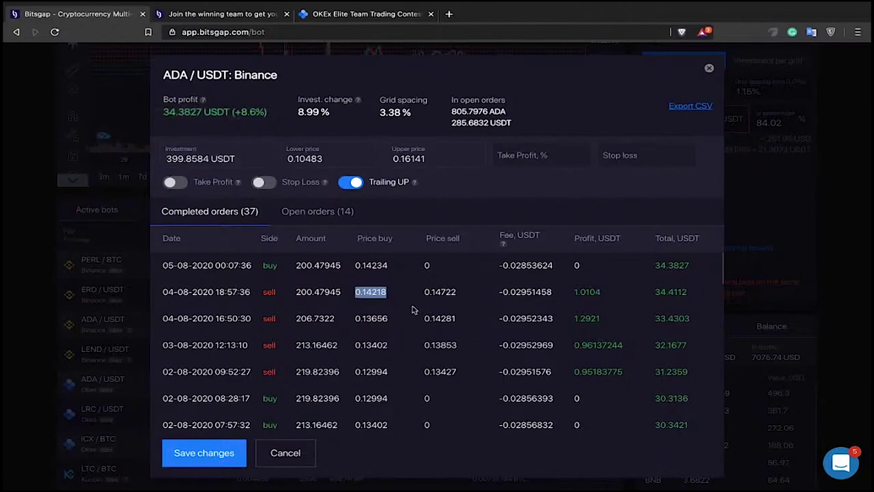
left_click_drag(356, 292, 395, 295)
mouse_move(420, 295)
left_mouse_down()
mouse_move(463, 296)
mouse_move(419, 292)
left_mouse_up()
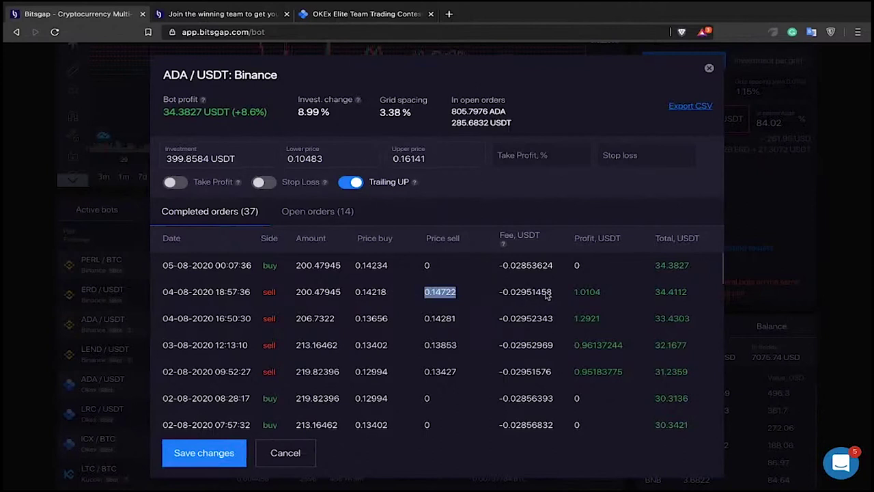
left_click_drag(574, 293, 609, 296)
left_click(618, 293)
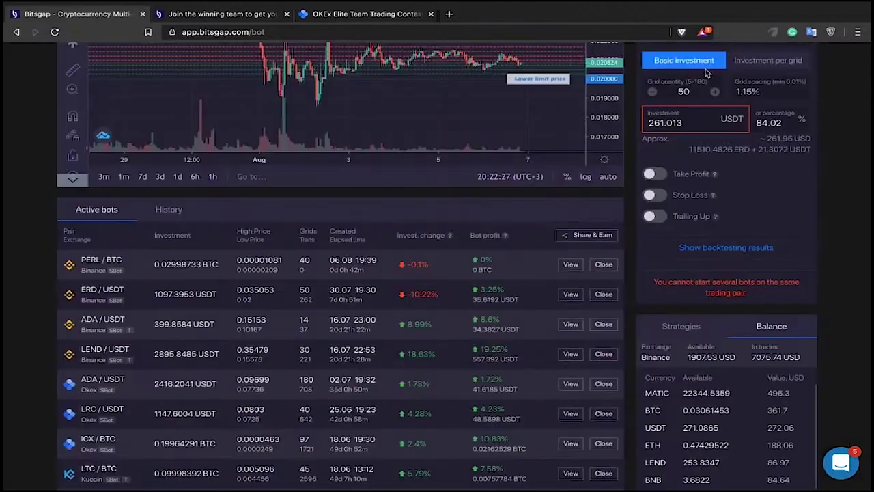
left_click(707, 71)
Review the profits of the active bots and display the Strategies list with its monthly backtest results.
scroll(507, 218, "up", 1)
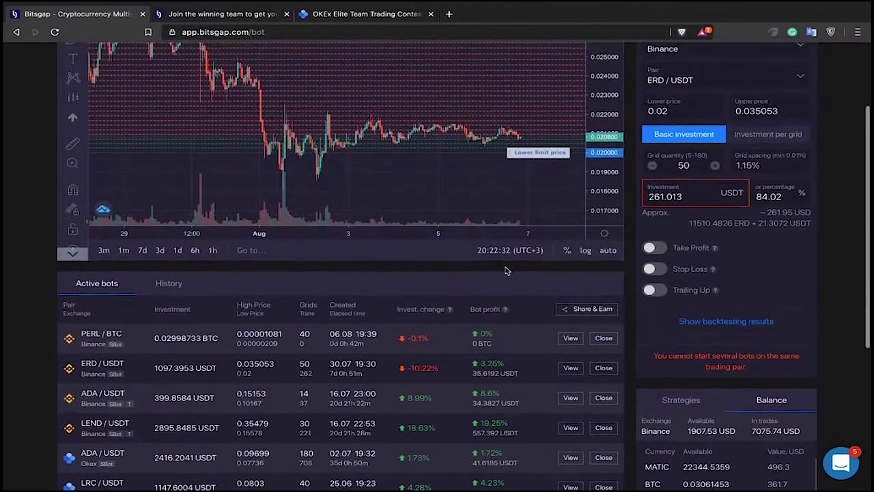
scroll(519, 239, "down", 1)
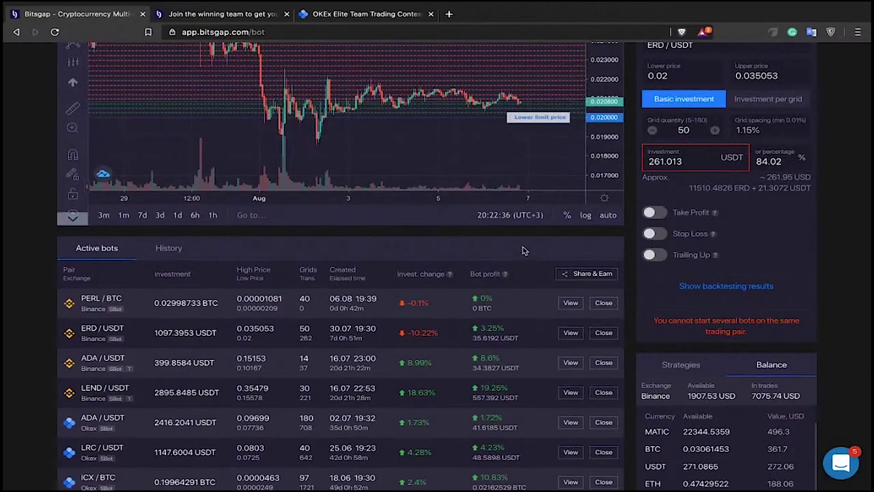
scroll(523, 251, "down", 1)
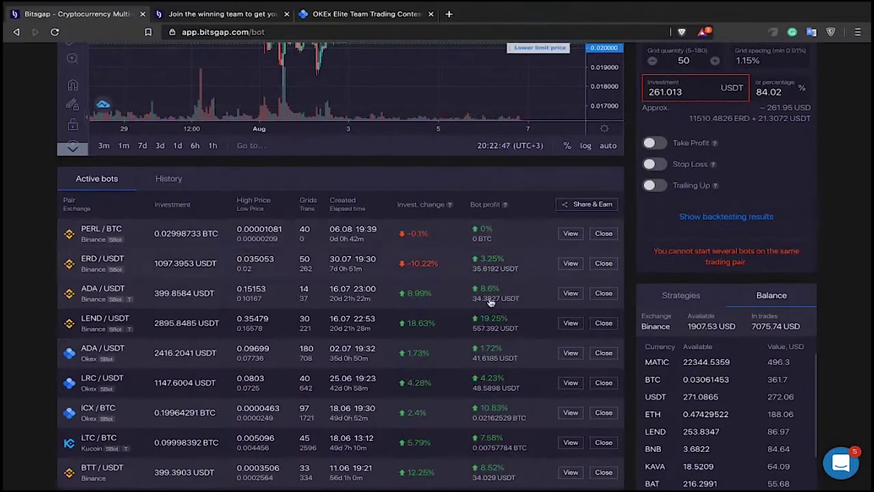
scroll(500, 398, "down", 2)
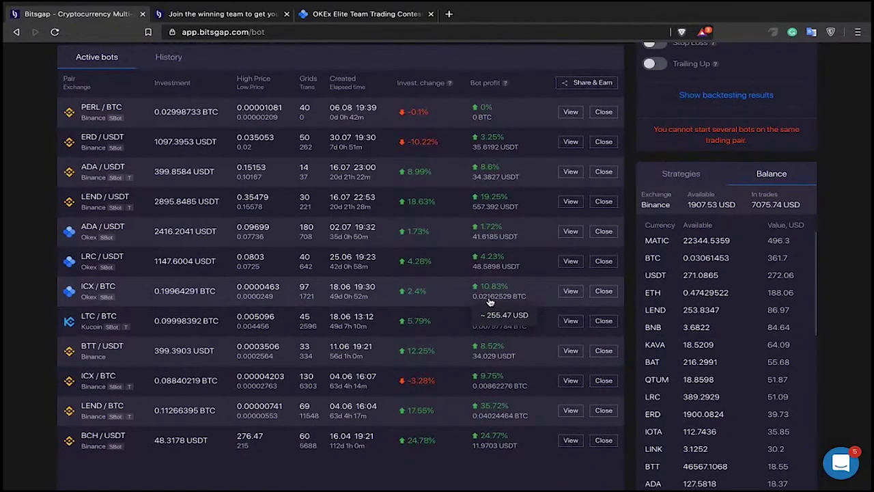
left_click(681, 173)
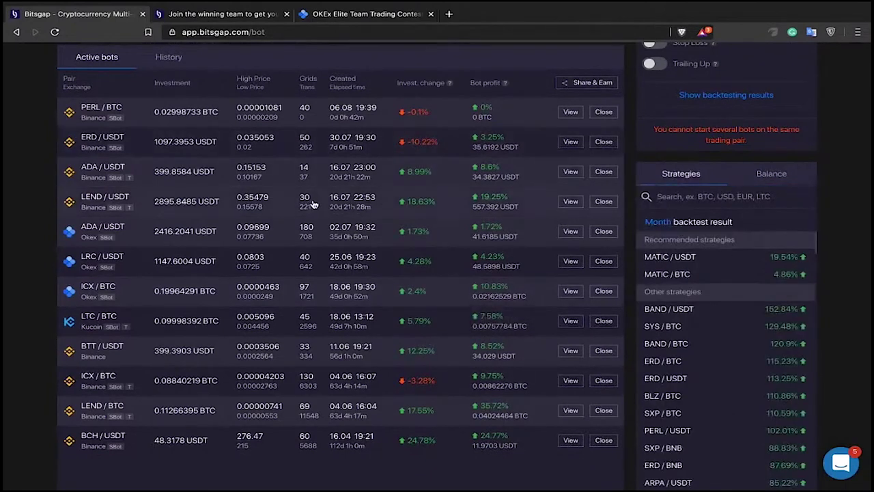
Switch from demo mode to the real account and bring its active bots into view.
scroll(450, 180, "up", 2)
scroll(450, 181, "up", 5)
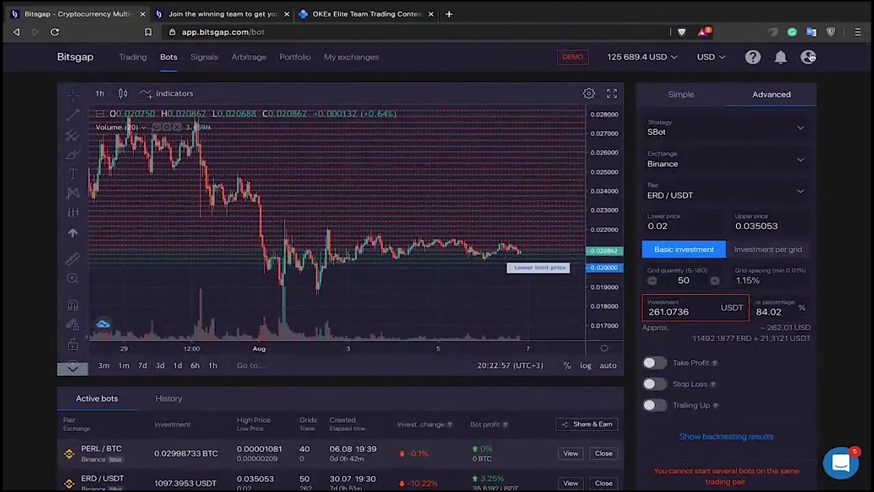
mouse_move(808, 57)
left_click(802, 88)
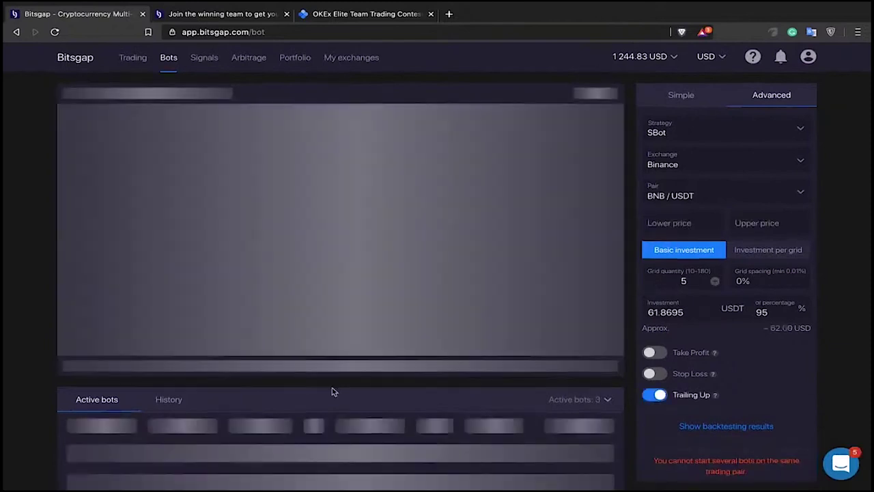
scroll(333, 391, "down", 2)
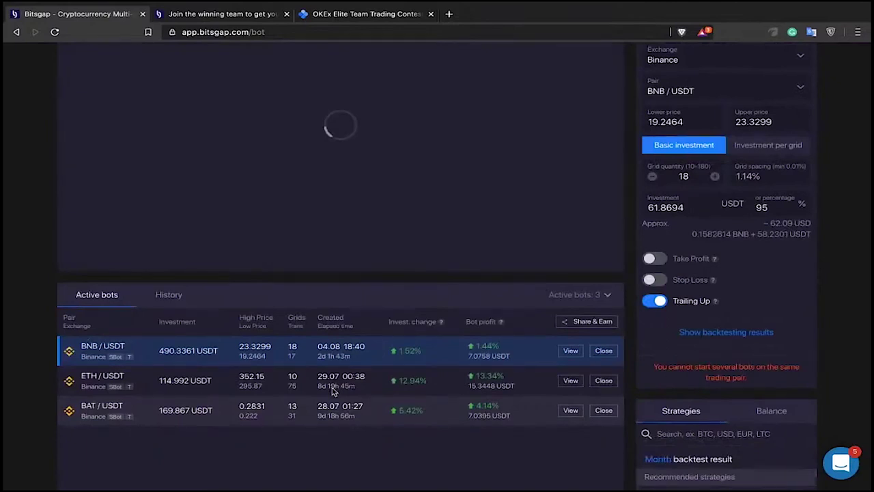
Draw a rising trend line under the BNB/USDT lows from about 16.287 on 16 July to about 20.984 on 8 August.
scroll(305, 306, "up", 1)
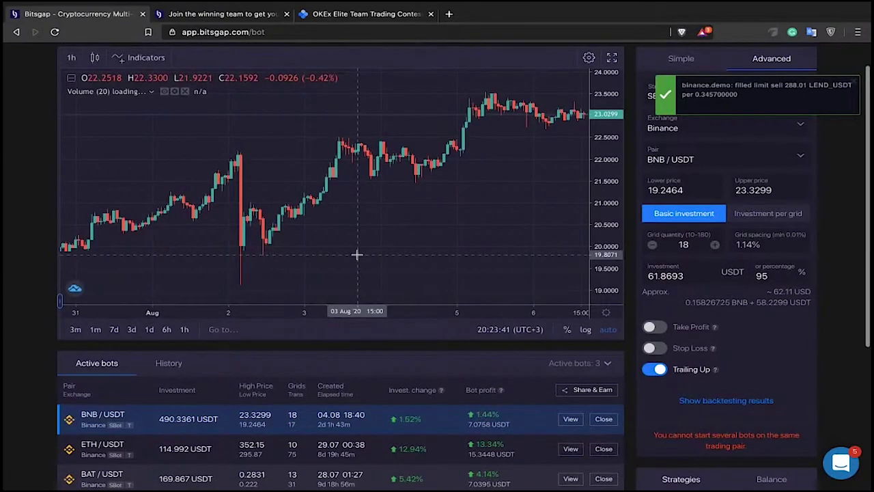
scroll(380, 249, "down", 5)
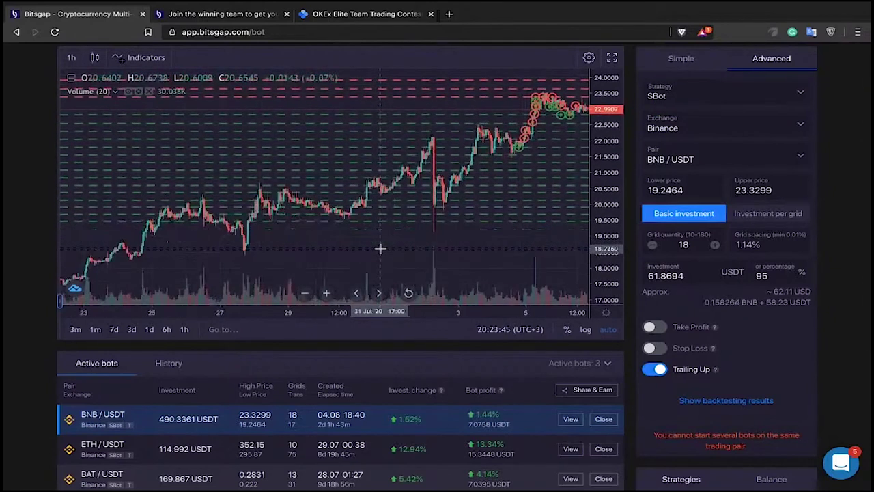
scroll(380, 249, "down", 5)
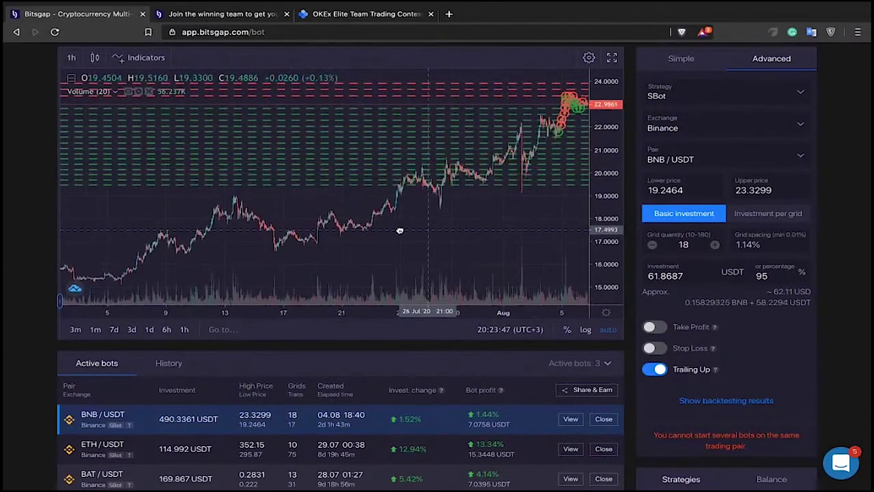
scroll(399, 230, "right", 3)
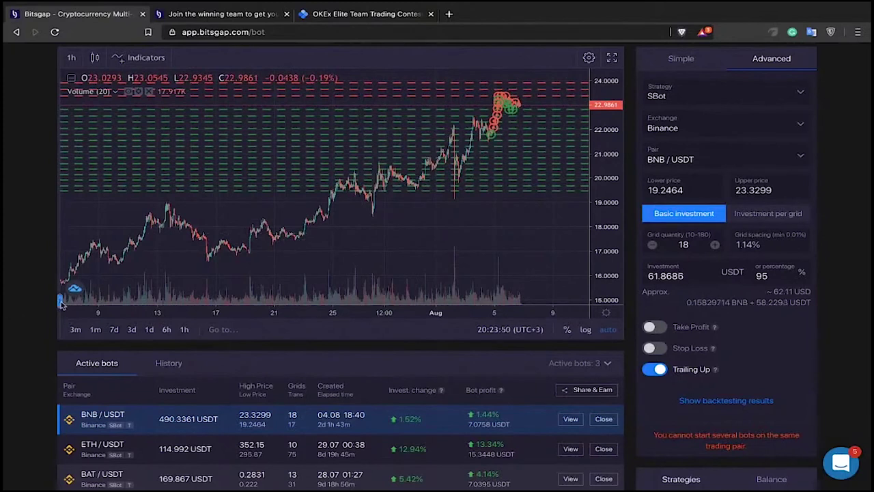
left_click(60, 304)
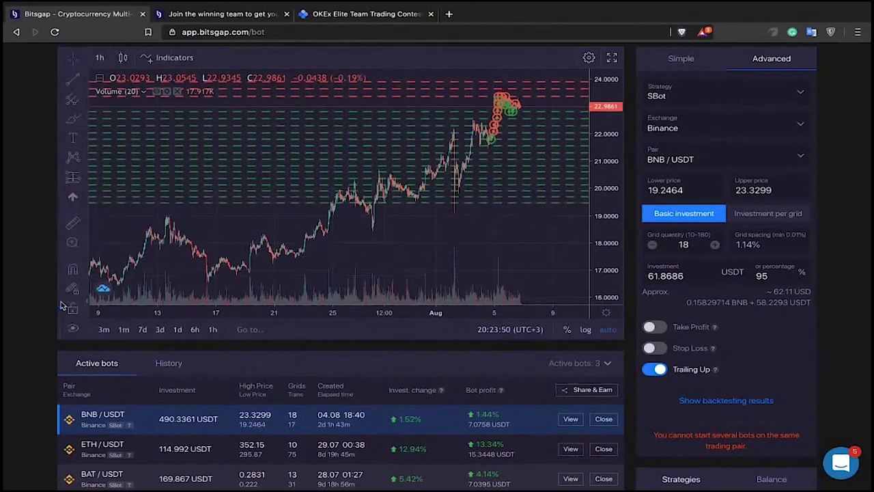
left_click(223, 147)
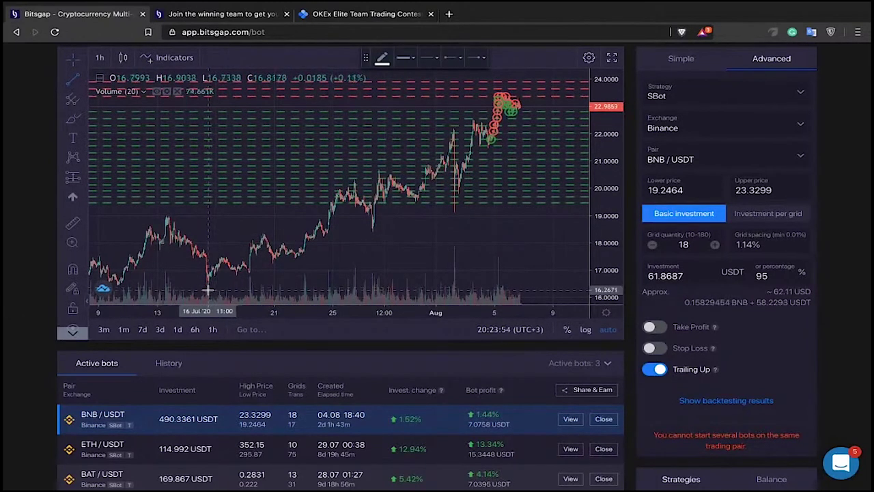
left_click(199, 290)
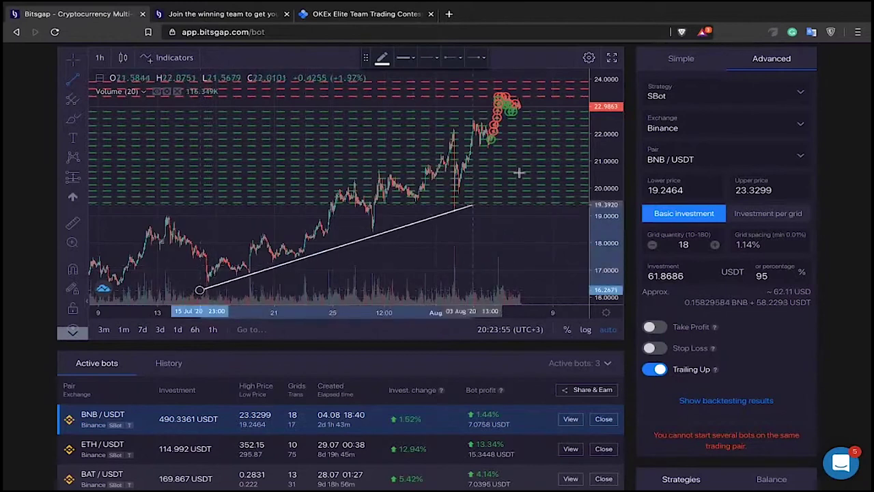
left_click(539, 162)
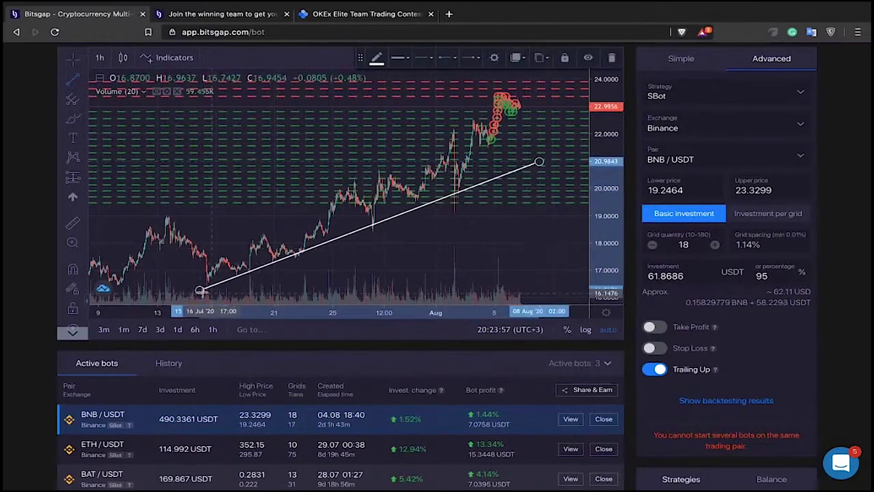
left_click_drag(199, 292, 212, 289)
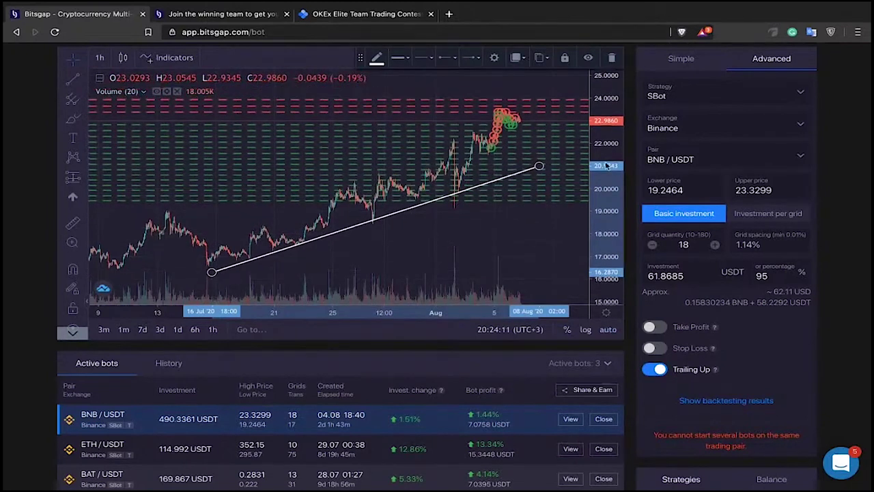
Examine the price lows along the rising trend line on the BNB/USDT chart.
left_click_drag(429, 238, 444, 238)
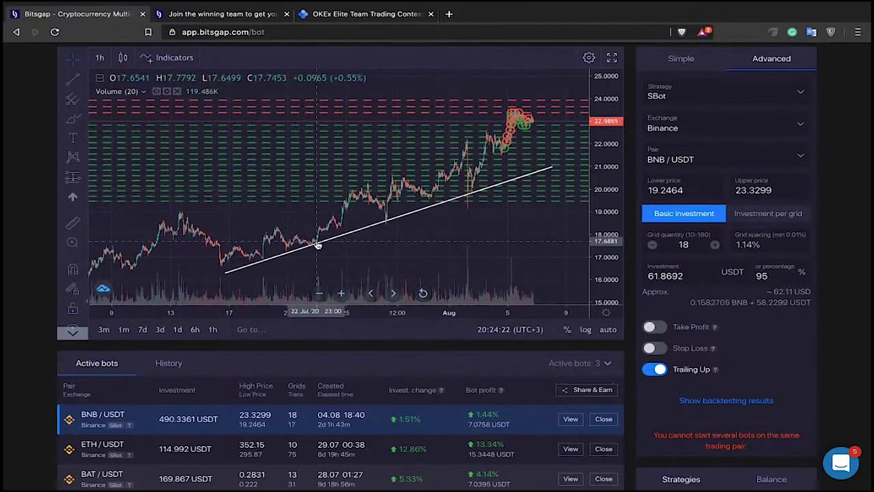
scroll(400, 244, "up", 2)
left_click_drag(376, 246, 412, 246)
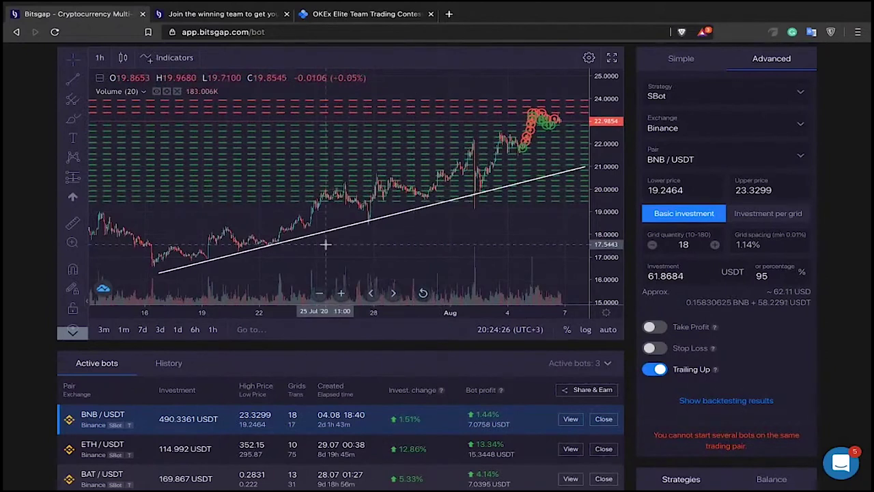
Inspect more closely where the BNB/USDT price touches the rising trend line between mid-July and early August.
scroll(351, 238, "up", 2)
scroll(439, 226, "left", 2)
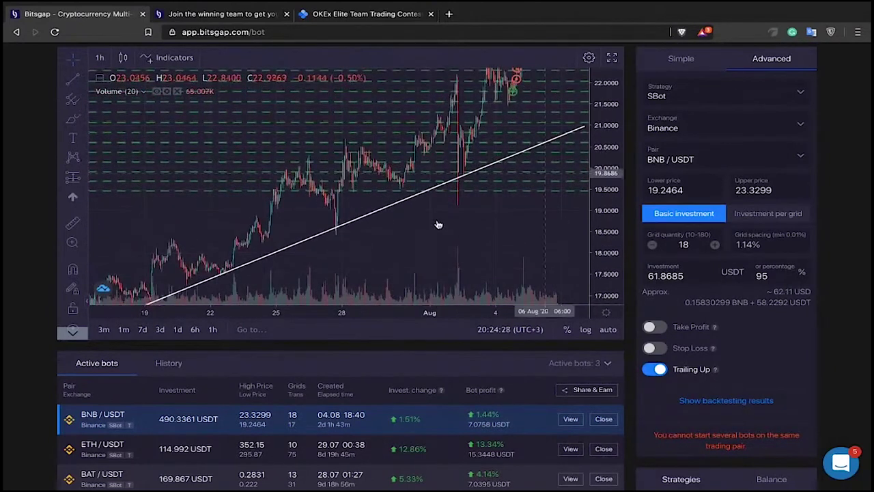
left_click_drag(371, 246, 491, 193)
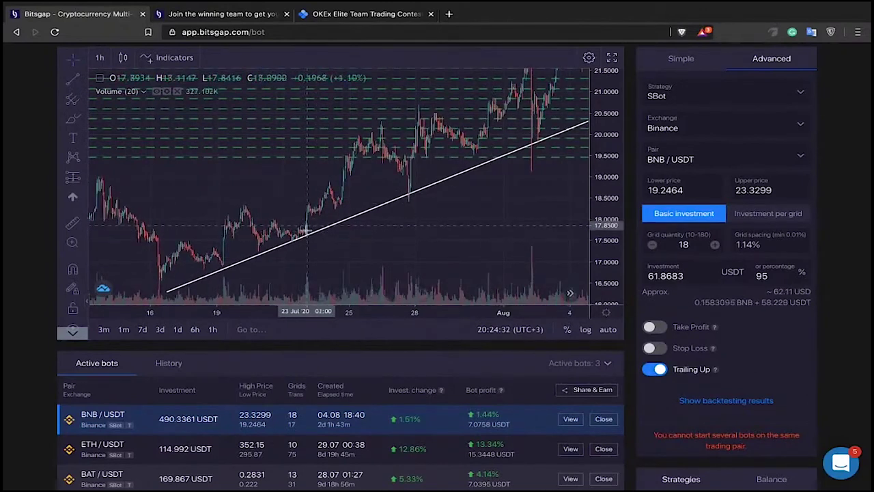
scroll(444, 226, "right", 2)
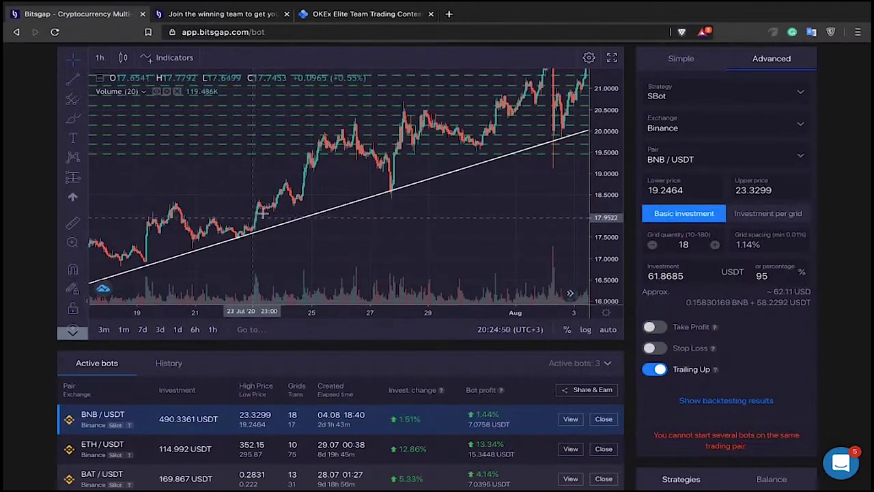
Display the active ETH/USDT bot on the chart and examine how its grid orders follow the price rise.
scroll(291, 395, "down", 1)
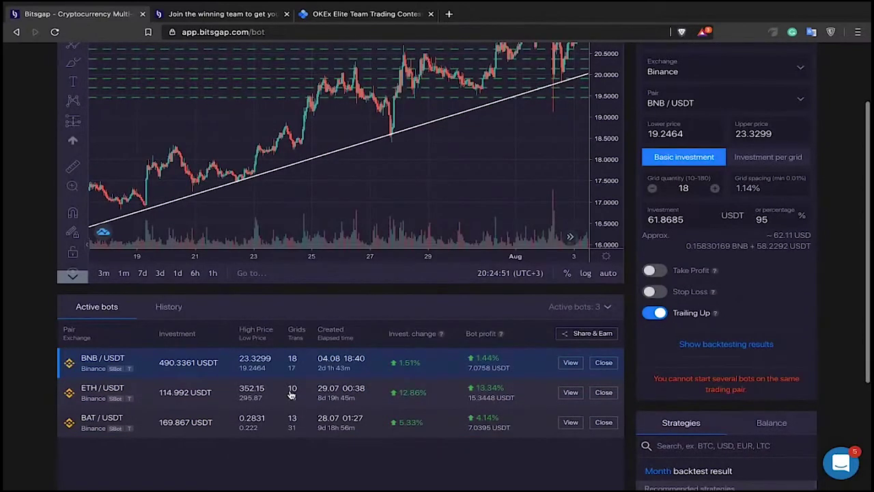
left_click(292, 394)
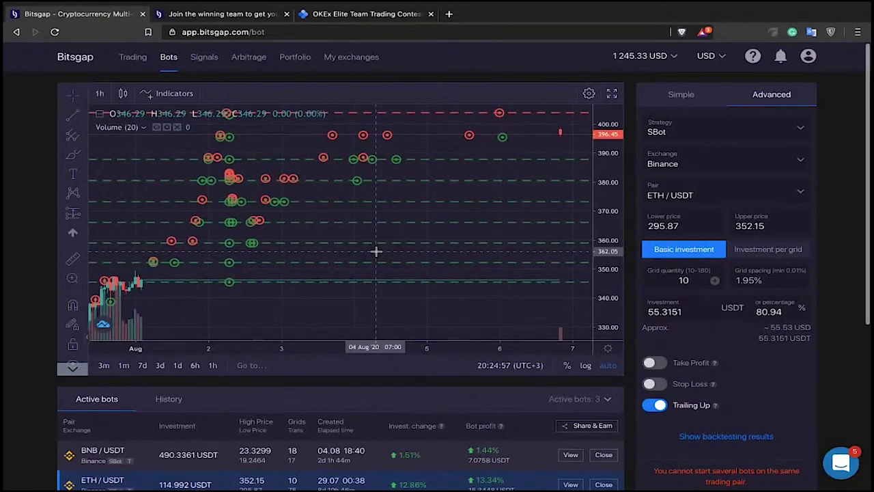
scroll(411, 249, "down", 5)
scroll(411, 249, "down", 2)
scroll(412, 248, "down", 3)
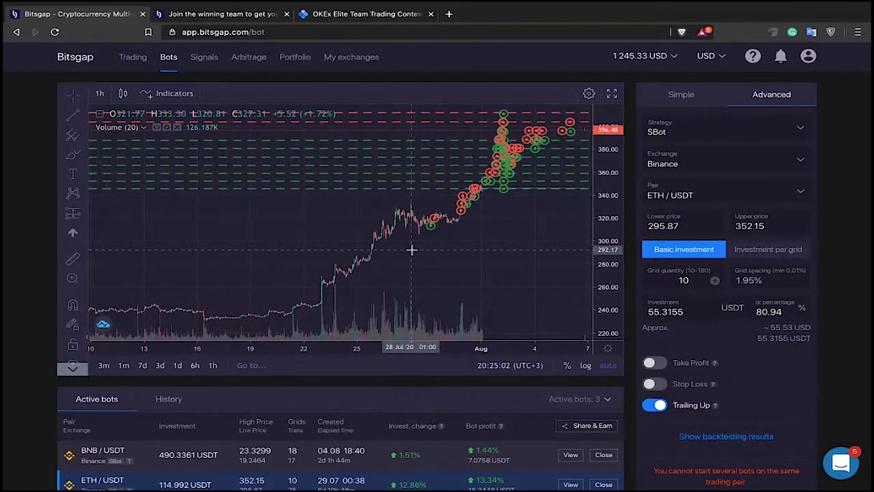
scroll(418, 249, "right", 2)
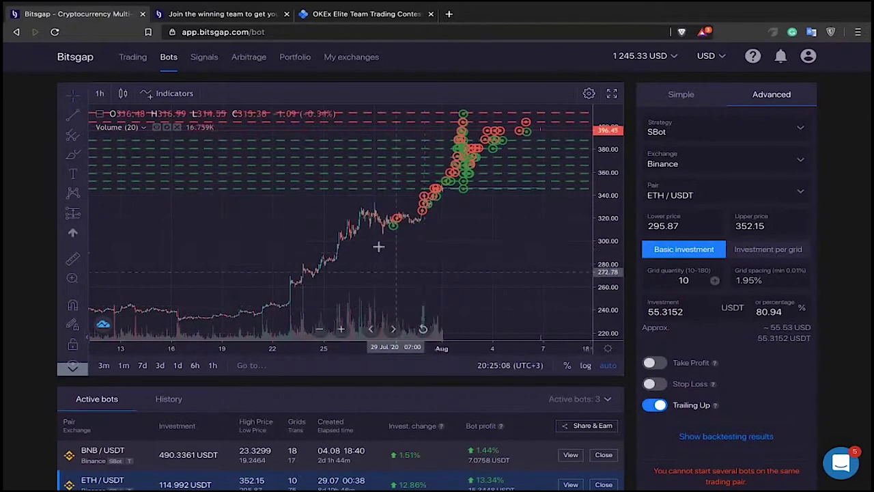
scroll(381, 239, "up", 1)
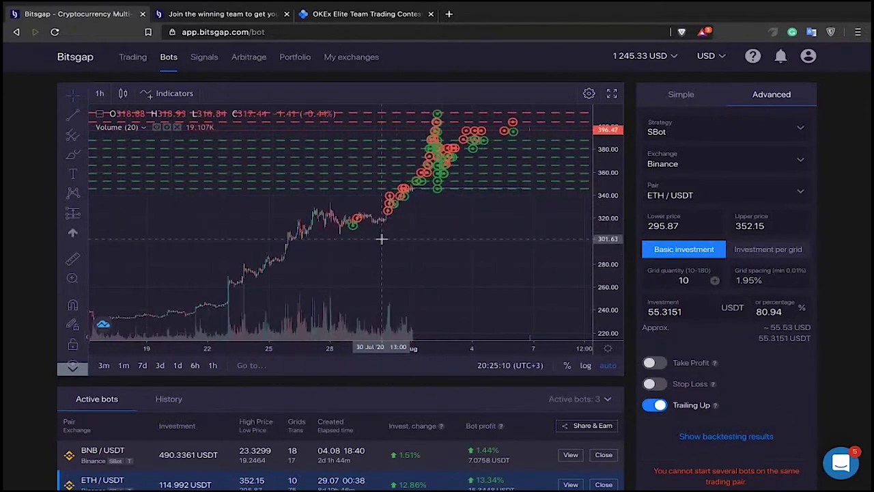
scroll(381, 238, "up", 1)
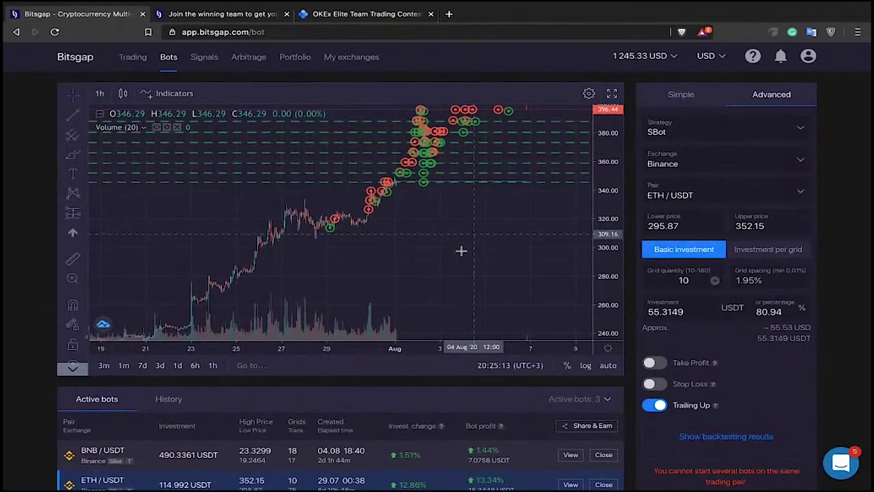
left_click_drag(461, 250, 416, 251)
left_click_drag(610, 169, 410, 252)
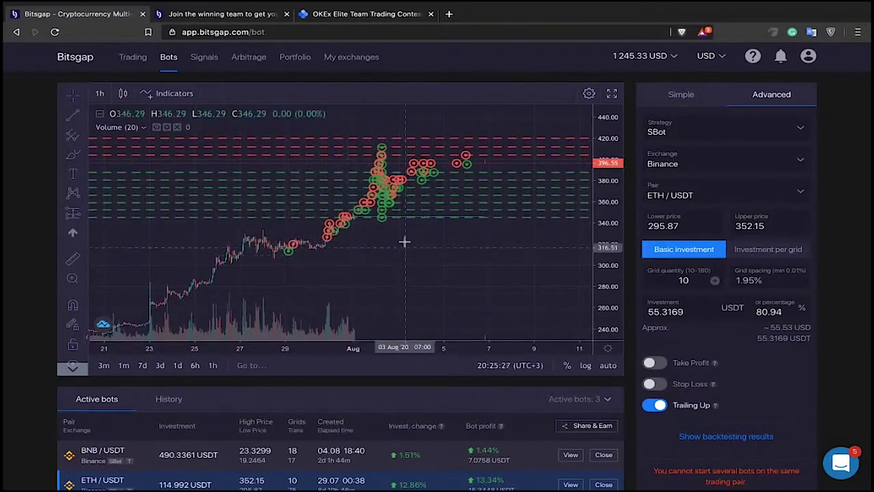
Open the bot history and review the investment, duration and profit of the completed BNB/USDT bot.
scroll(401, 472, "down", 1)
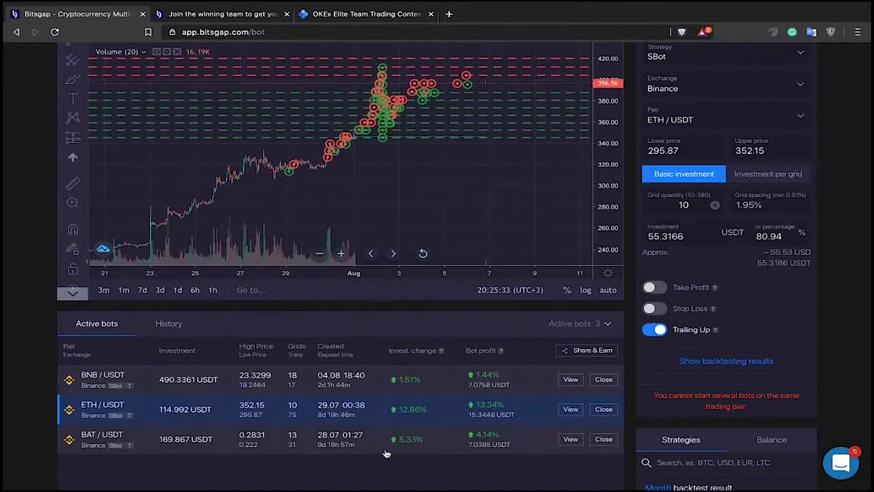
left_click(184, 323)
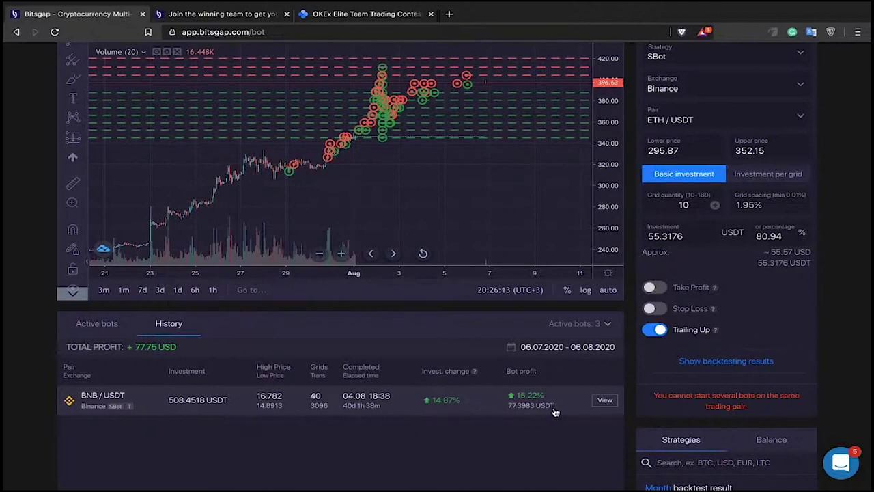
scroll(475, 346, "up", 1)
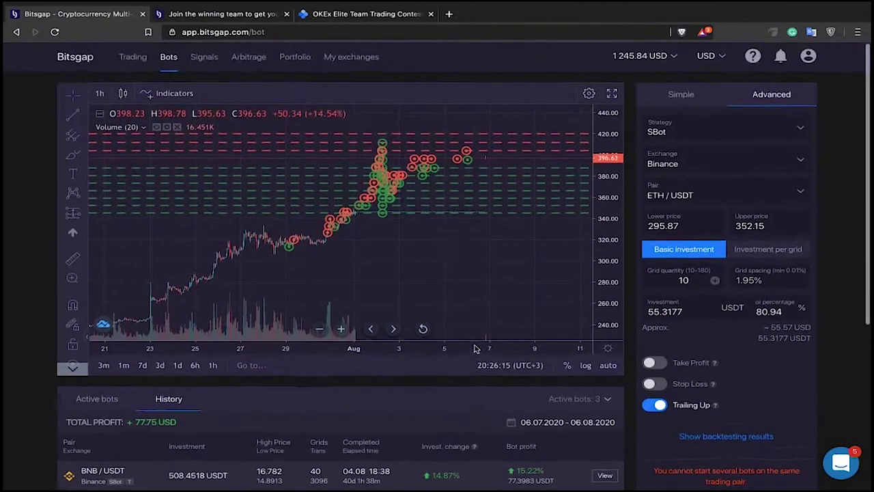
scroll(439, 404, "down", 1)
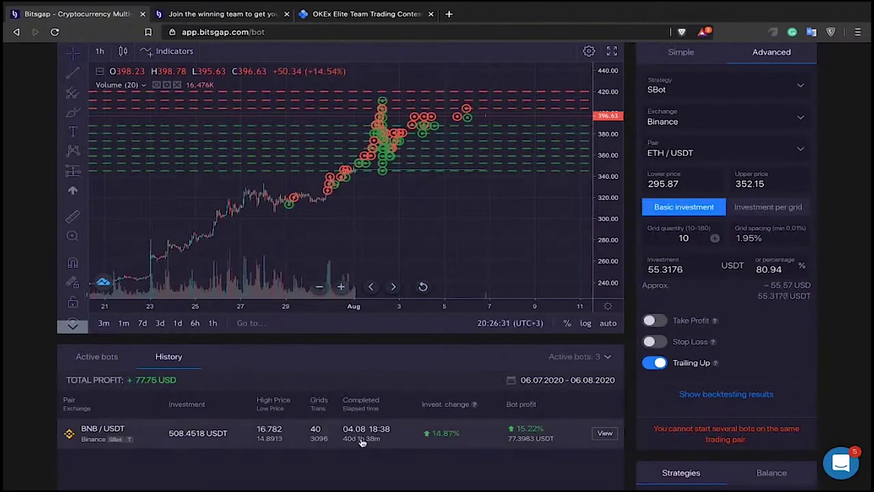
scroll(106, 366, "up", 1)
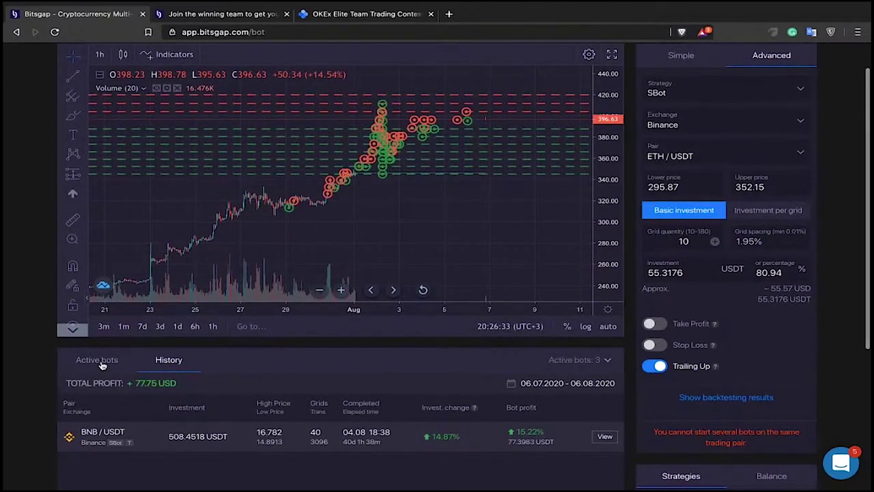
Return to the active bots list and compare the bots' results with the ETH/USDT price chart.
left_click(102, 361)
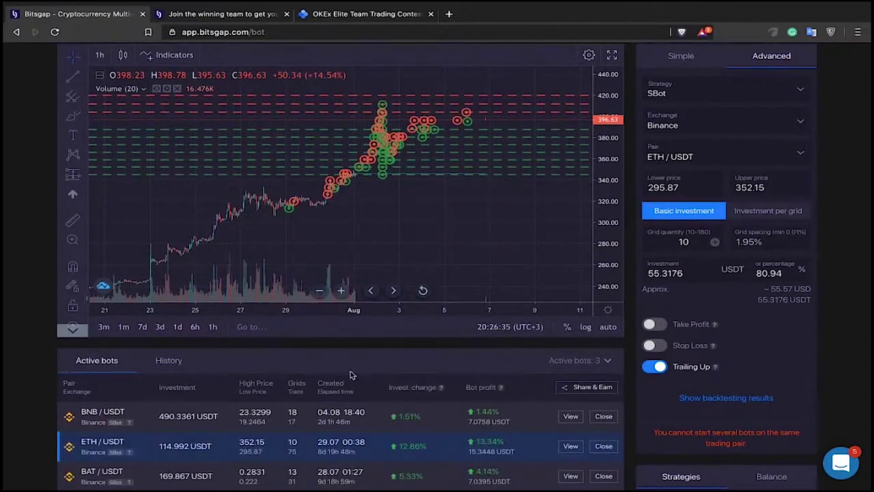
scroll(354, 375, "down", 1)
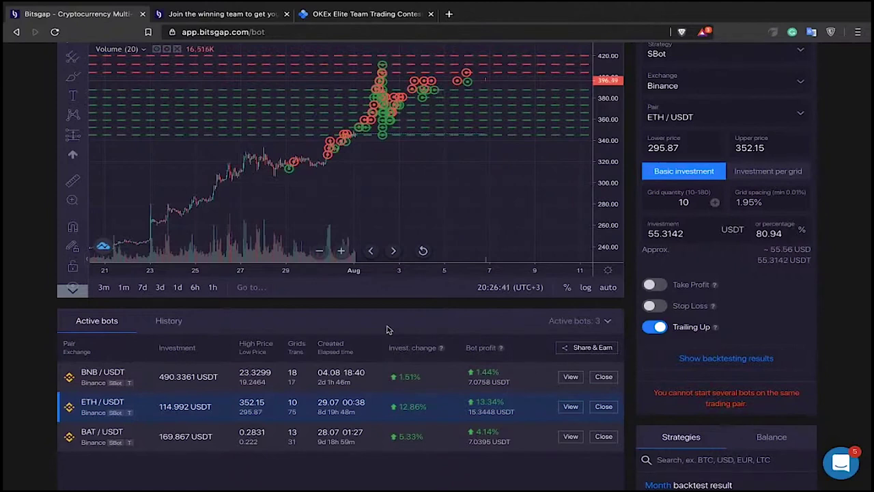
scroll(386, 329, "up", 2)
left_click_drag(603, 158, 614, 254)
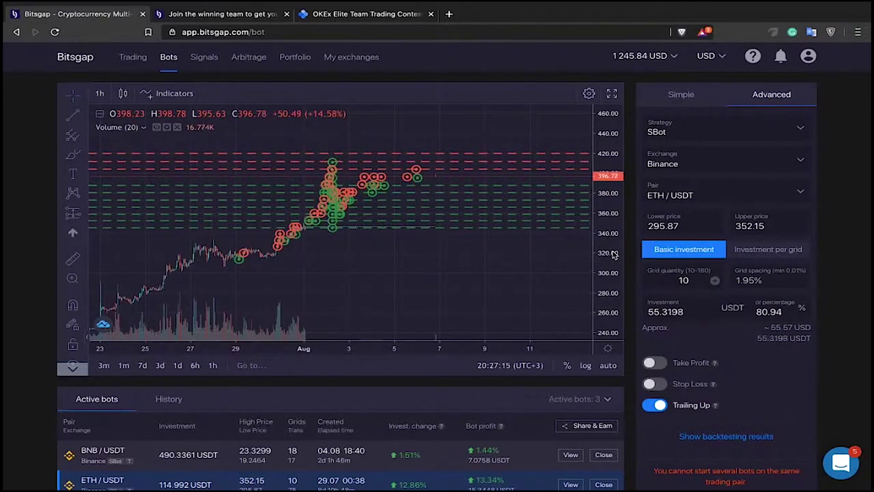
scroll(547, 383, "down", 2)
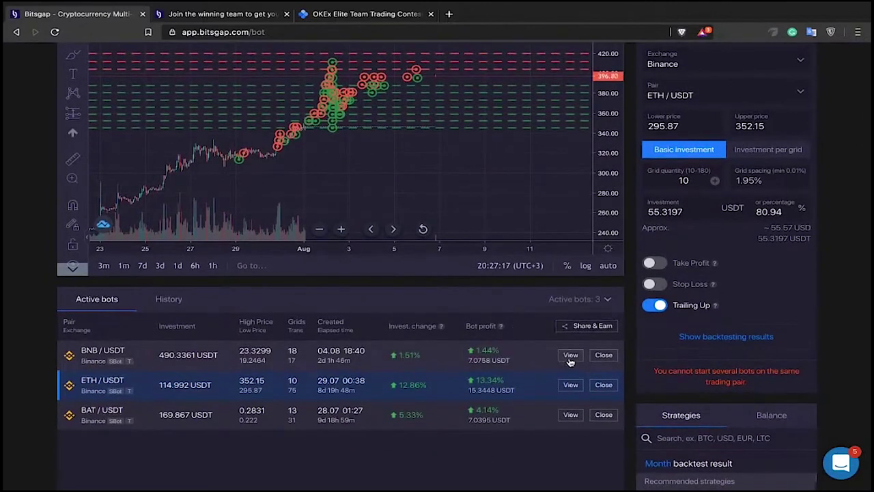
Switch from the real account back to demo mode.
scroll(570, 362, "up", 2)
left_click(808, 56)
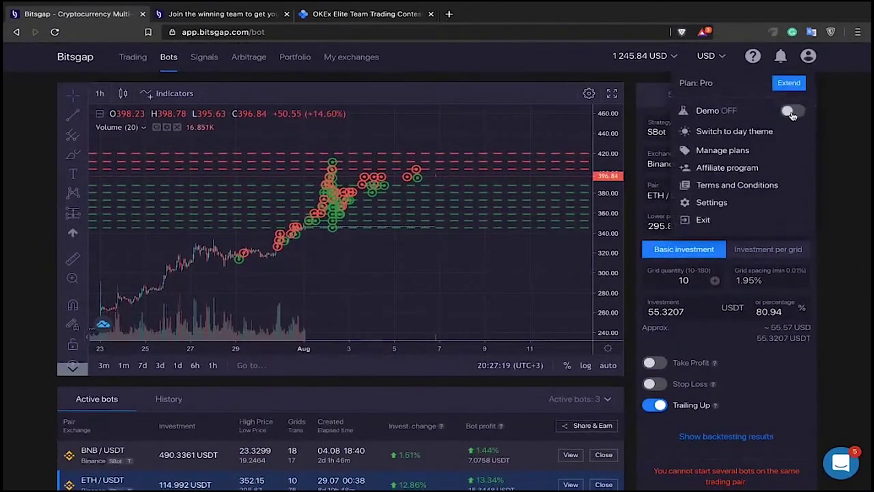
left_click(792, 114)
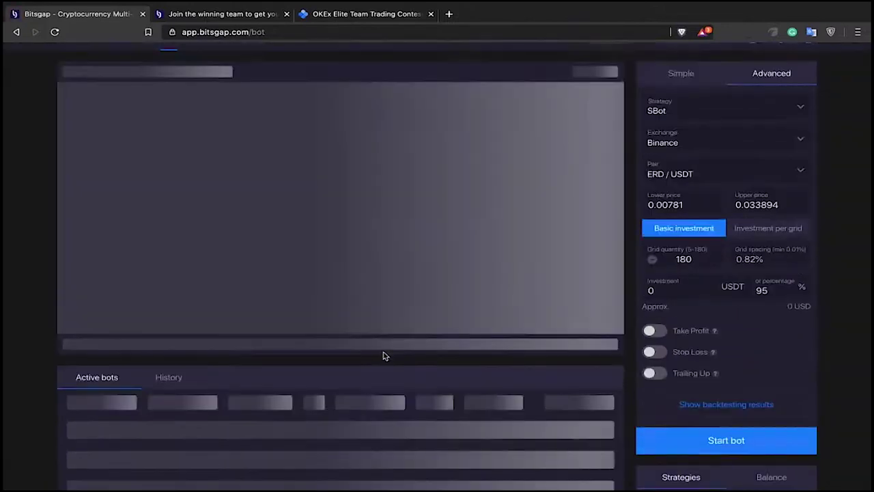
Read the explanation of the Trailing Up option and look through the demo account's active bots.
scroll(383, 355, "down", 1)
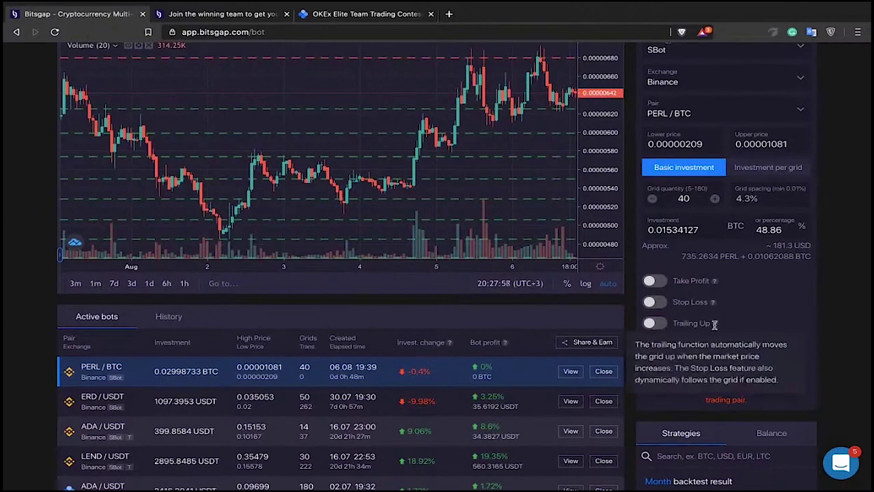
scroll(741, 301, "up", 1)
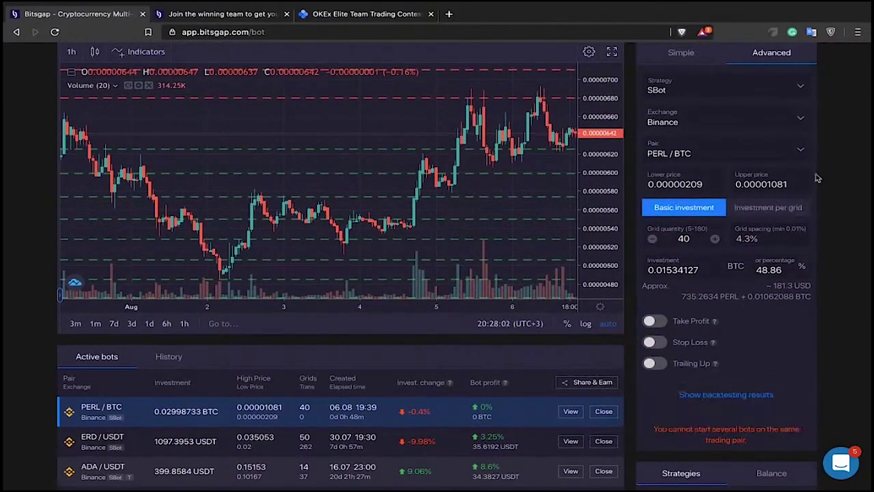
scroll(747, 332, "down", 3)
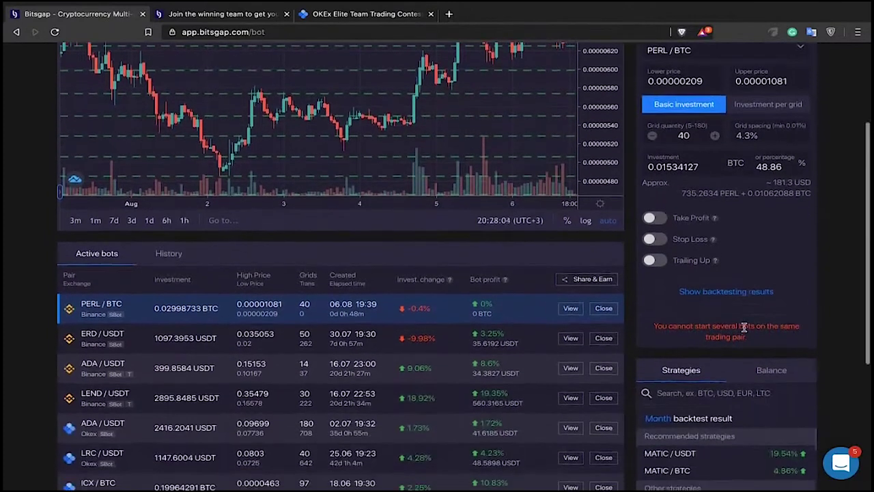
scroll(413, 350, "down", 4)
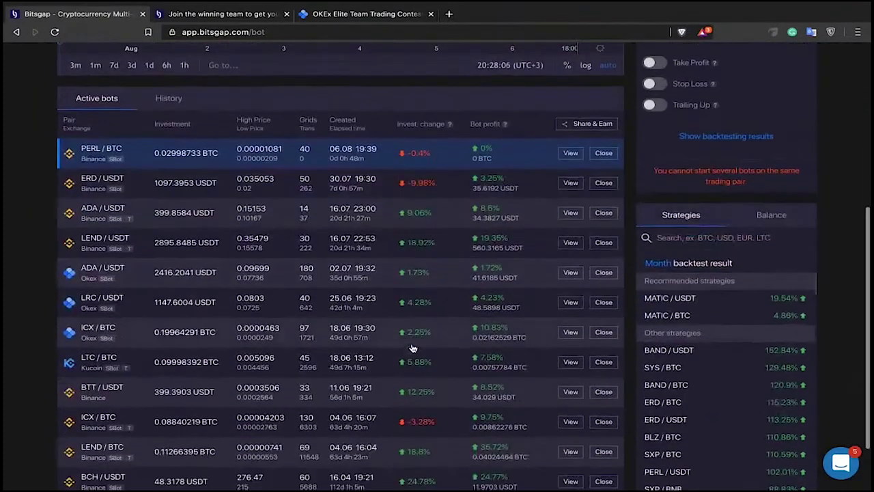
Try Trailing Up in the PERL/BTC bot's settings and close them without saving.
left_click(571, 155)
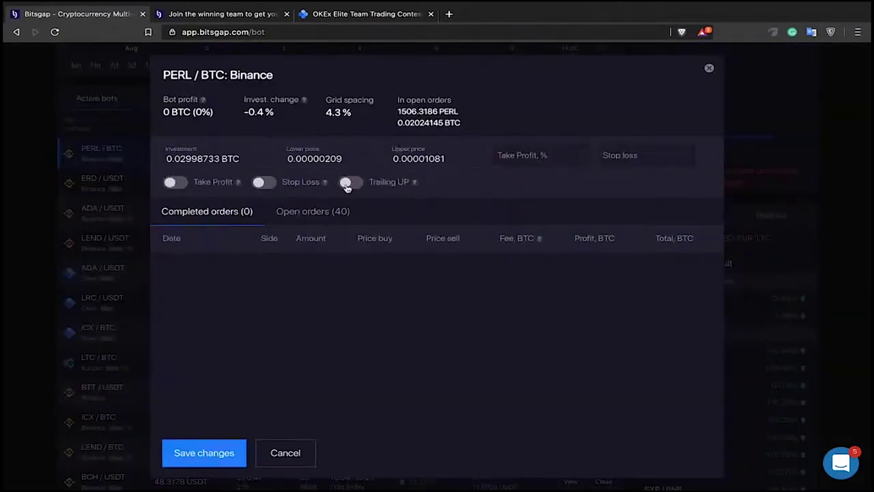
left_click(348, 184)
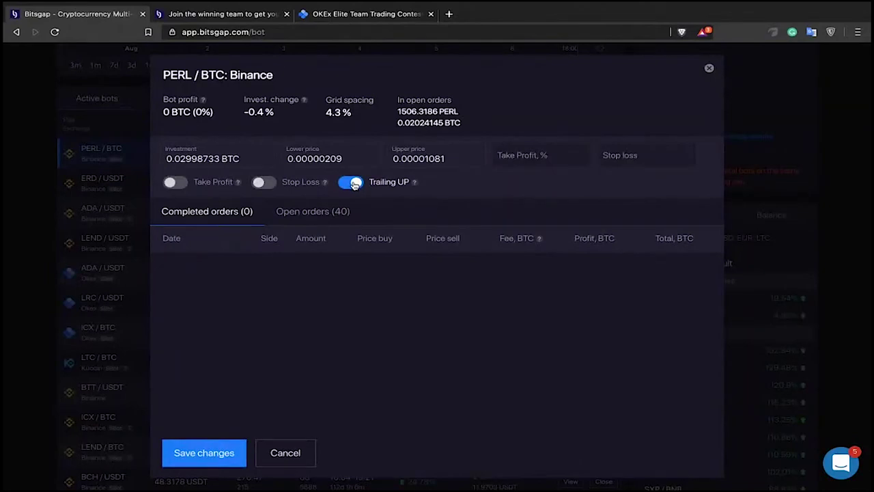
left_click(709, 68)
Examine the full grid range of the PERL/BTC bot against its price movement since early July.
scroll(410, 273, "up", 2)
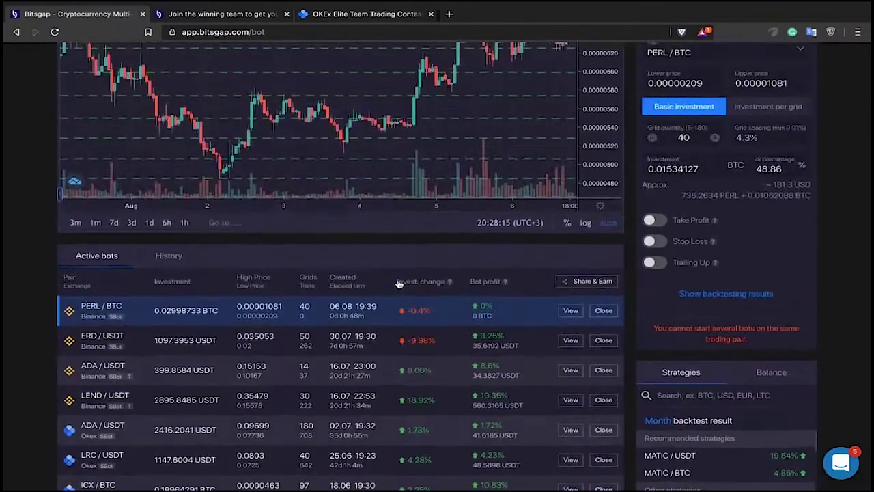
scroll(406, 266, "up", 1)
scroll(415, 153, "down", 5)
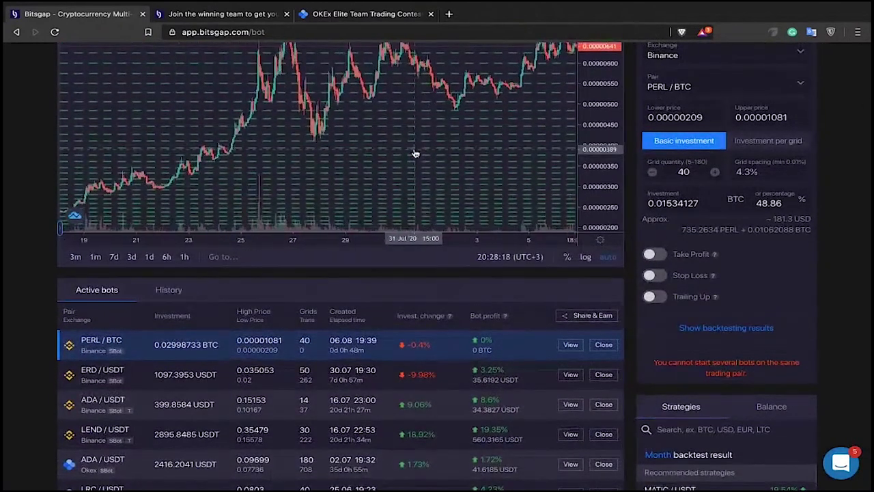
scroll(415, 153, "down", 5)
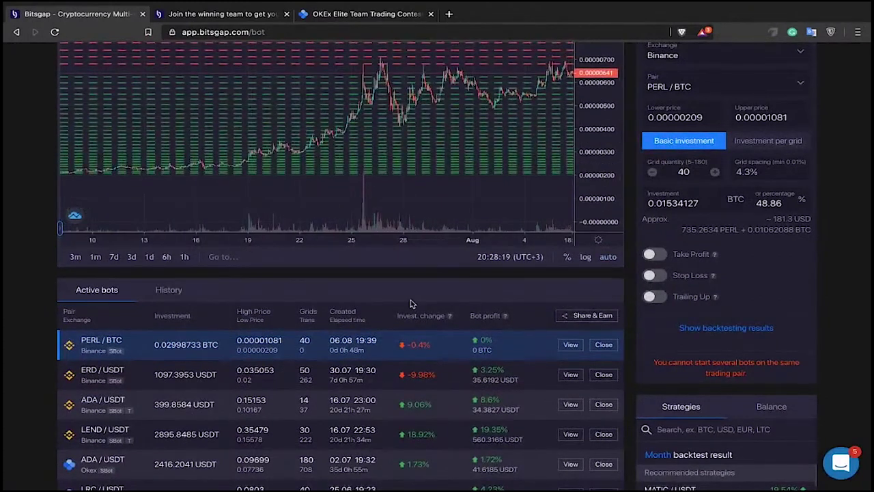
scroll(411, 303, "up", 2)
scroll(788, 365, "up", 1)
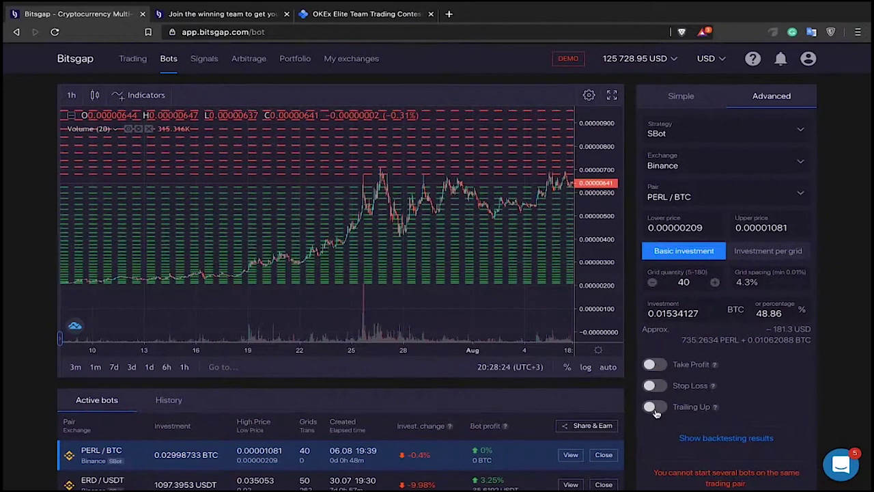
scroll(499, 410, "down", 2)
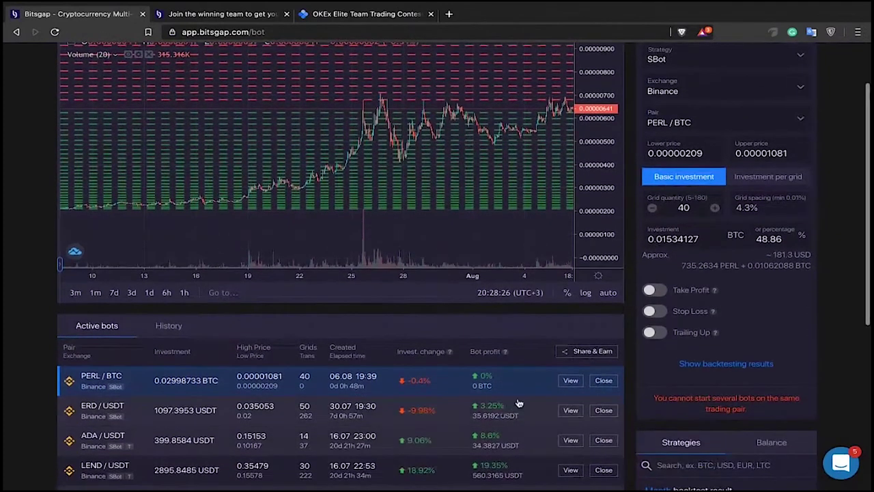
left_click_drag(461, 181, 404, 182)
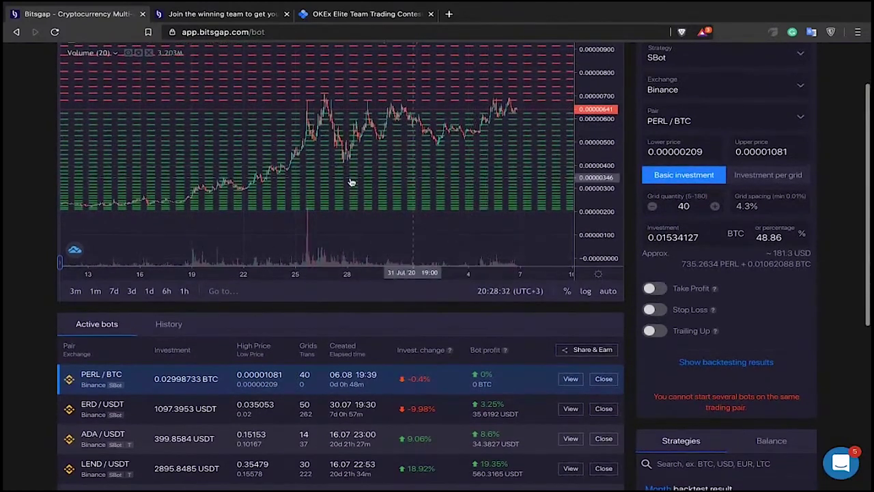
scroll(336, 181, "up", 1)
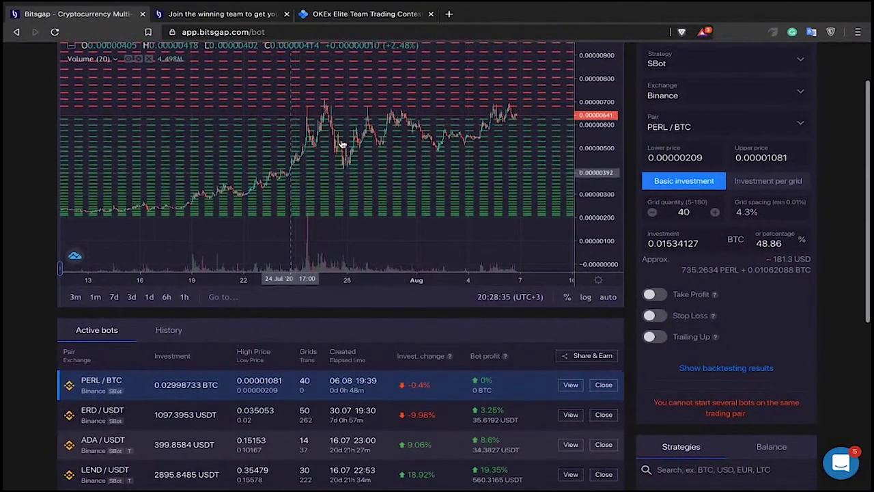
Try enabling Trailing Up for the running PERL/BTC bot and discard the change.
left_click(571, 384)
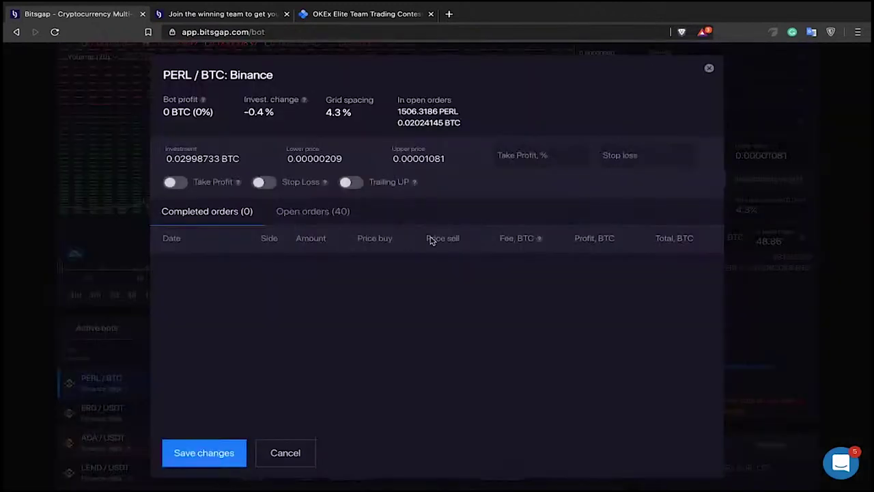
left_click(346, 183)
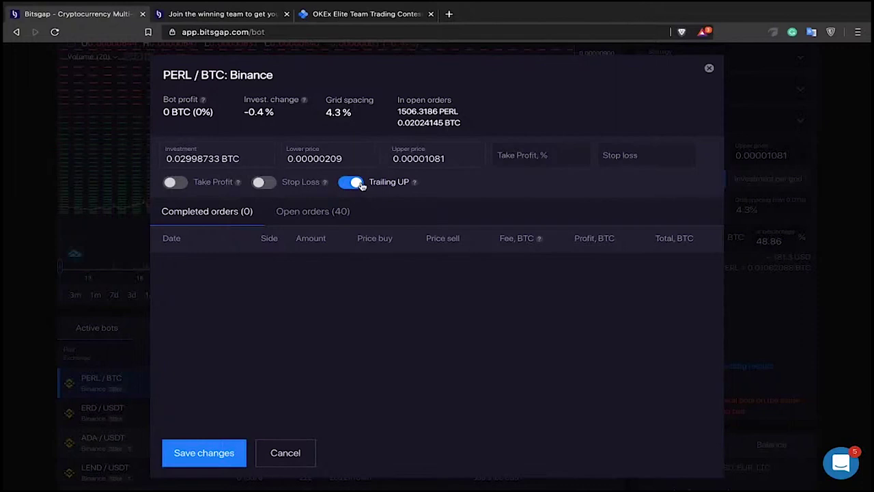
left_click(711, 69)
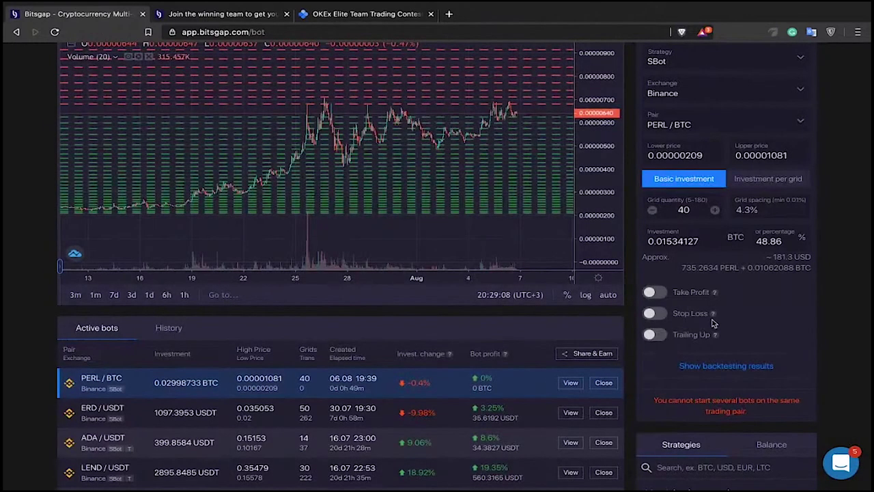
Try Trailing Up in the new PERL/BTC bot setup and examine the grid against the price chart.
left_click(652, 336)
scroll(424, 227, "up", 1)
scroll(354, 189, "up", 3)
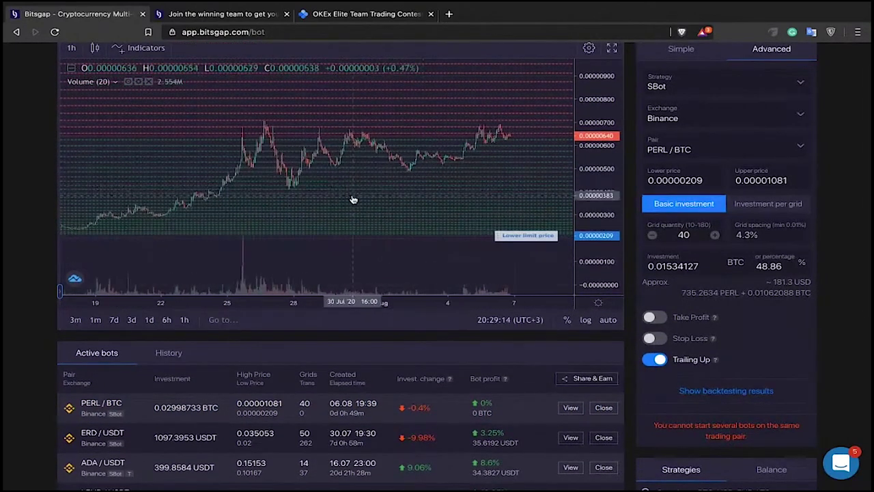
left_click_drag(353, 200, 412, 198)
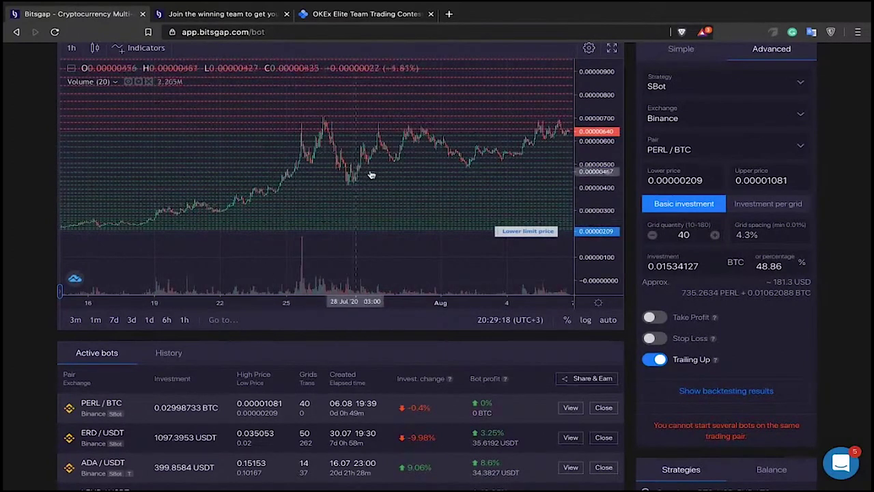
scroll(360, 172, "right", 2)
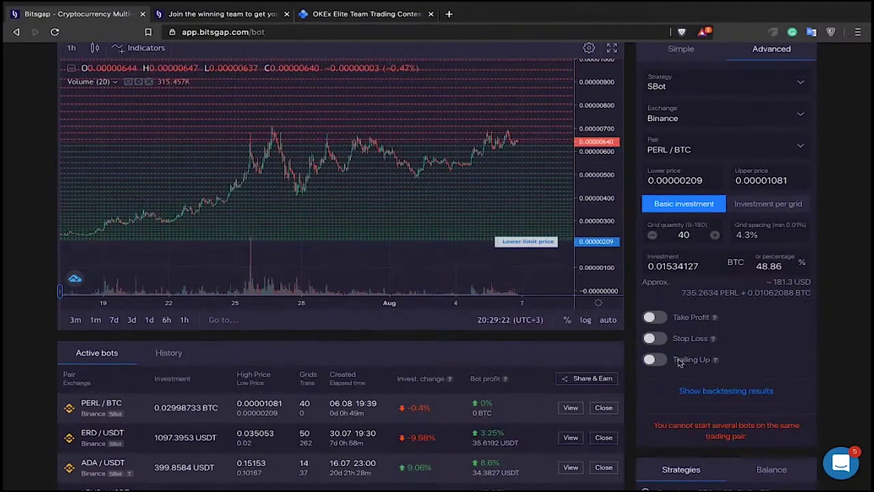
View the active PERL/BTC bot's details and its Trailing Up option, leaving them unchanged.
scroll(655, 362, "down", 1)
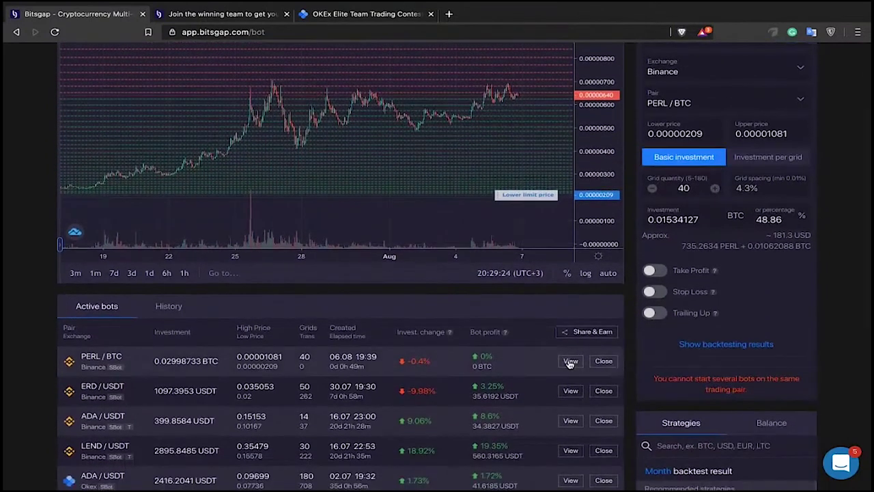
left_click(570, 361)
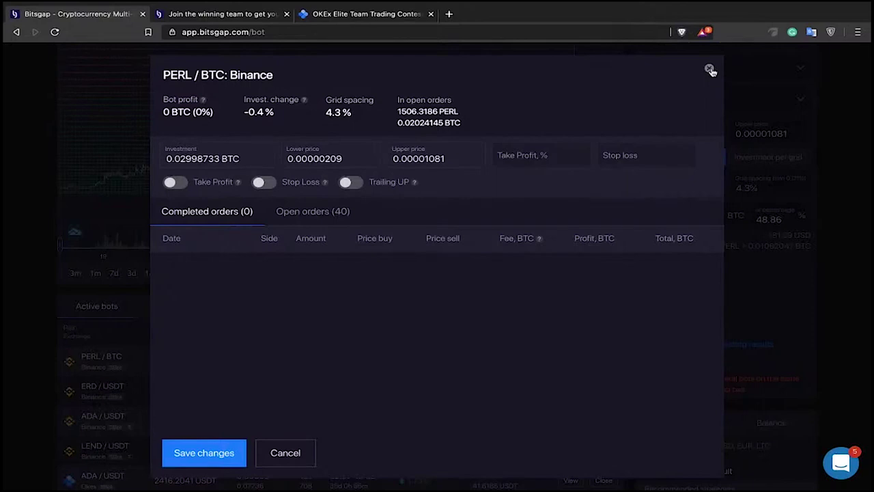
left_click(710, 71)
Enable Trailing Up, Stop Loss and Take Profit in the new PERL/BTC bot setup, with Take Profit at 10%.
left_click(652, 313)
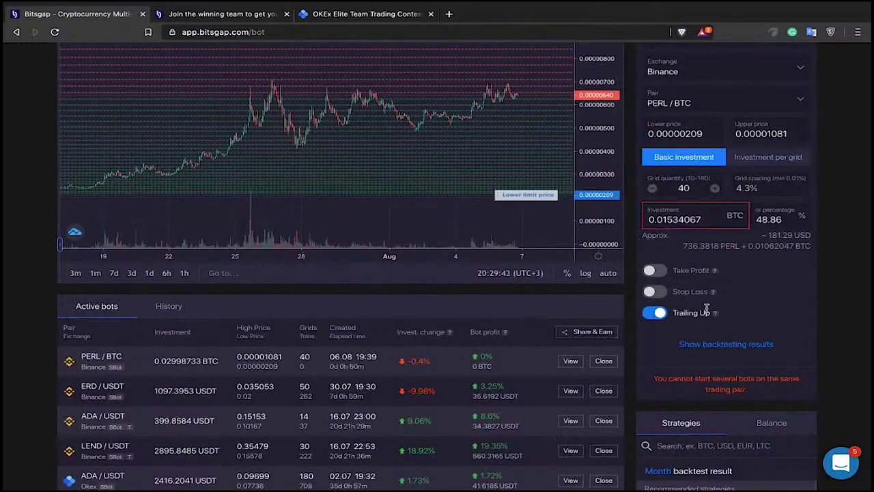
left_click(654, 292)
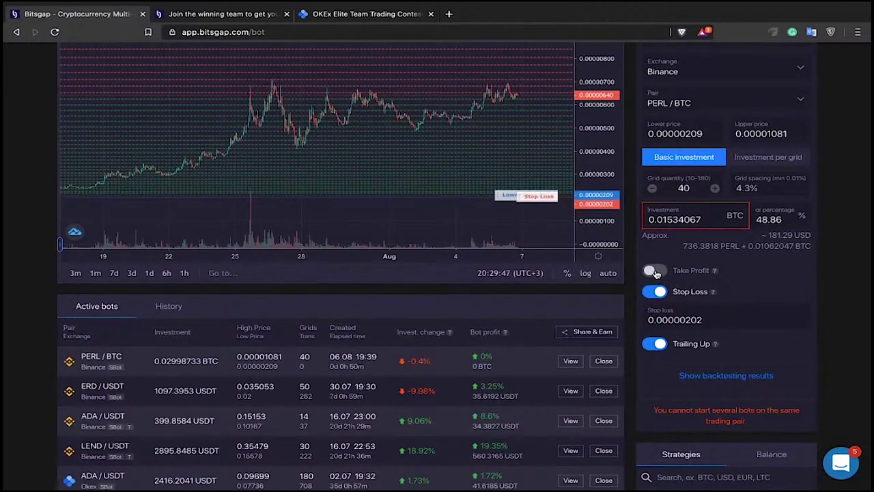
left_click(654, 271)
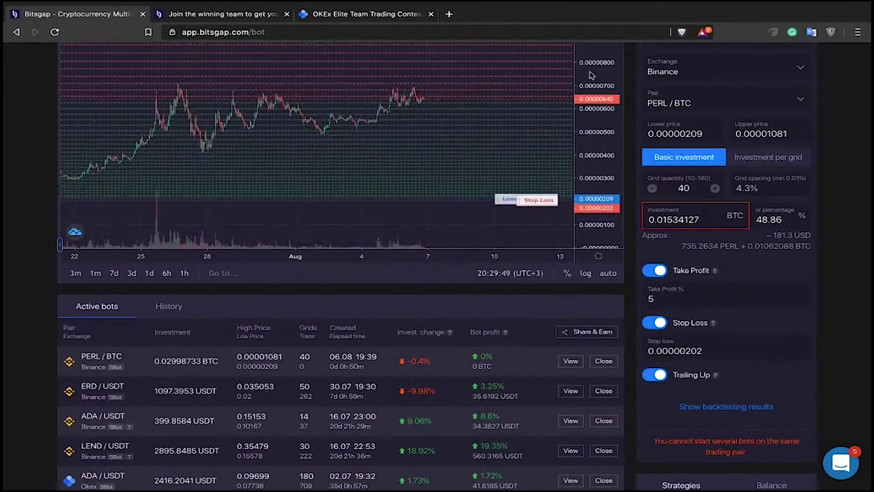
scroll(590, 75, "up", 2)
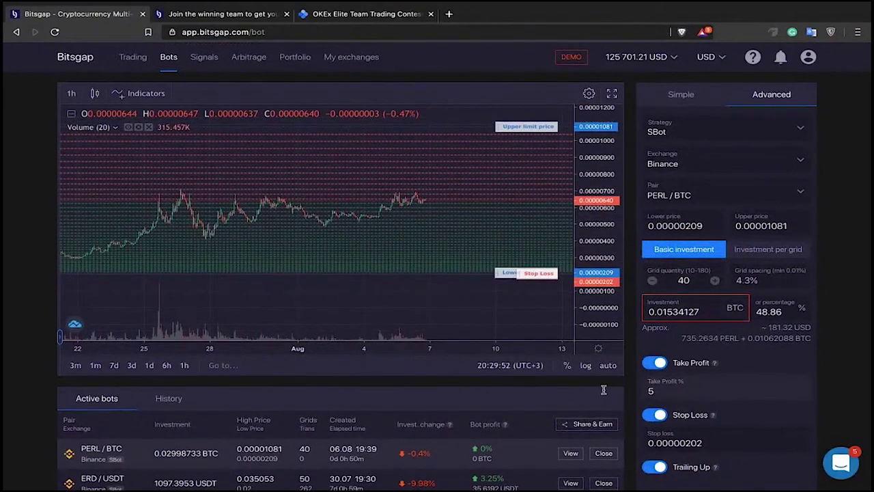
left_click(672, 394)
type("10")
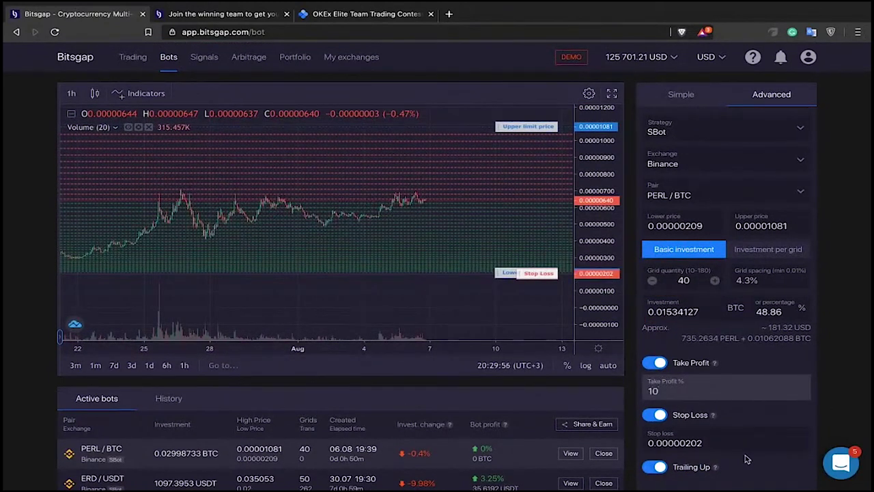
Lower the new bot's stop loss to 0.00000163 on the chart and compare it with the grid's lower limit.
scroll(748, 454, "down", 1)
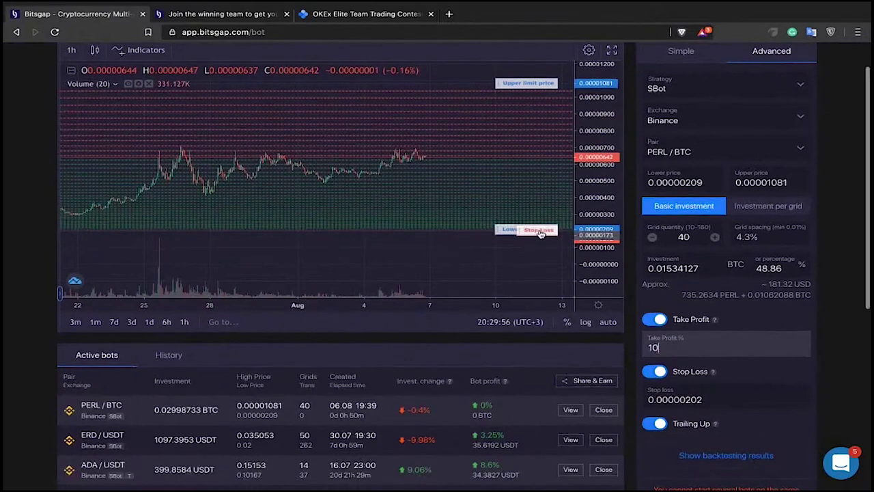
left_click_drag(538, 241, 540, 237)
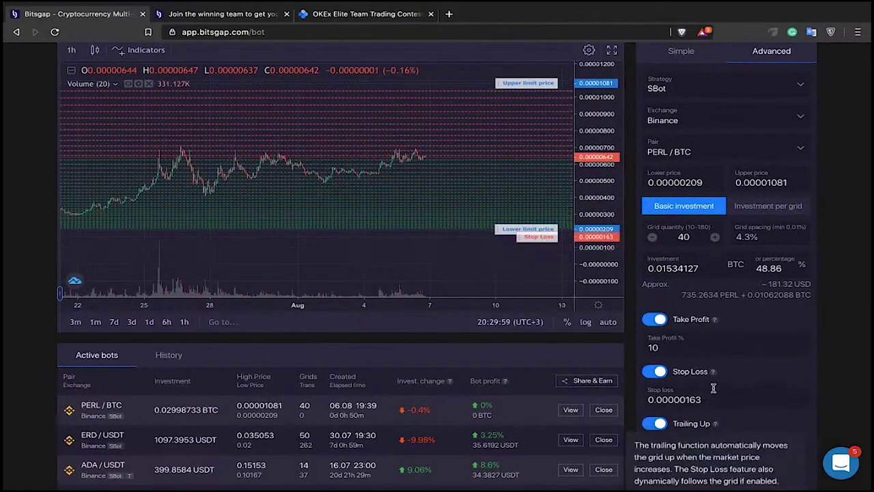
scroll(714, 390, "down", 1)
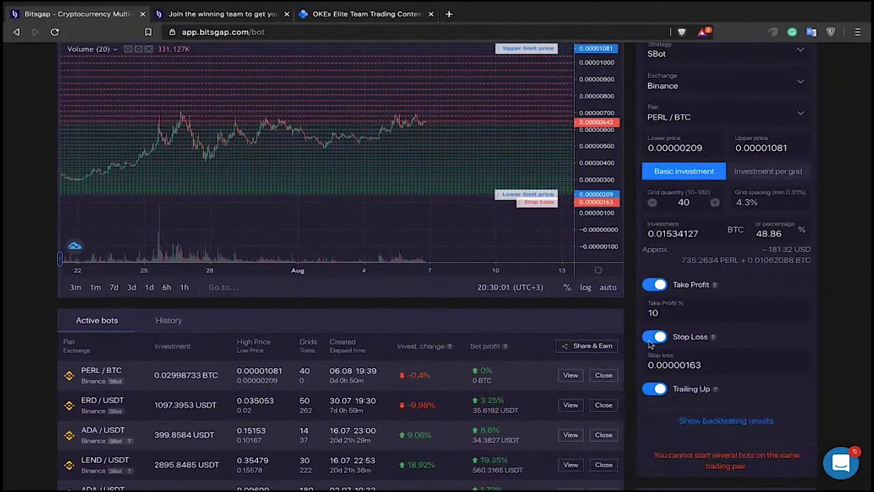
left_click_drag(449, 213, 437, 225)
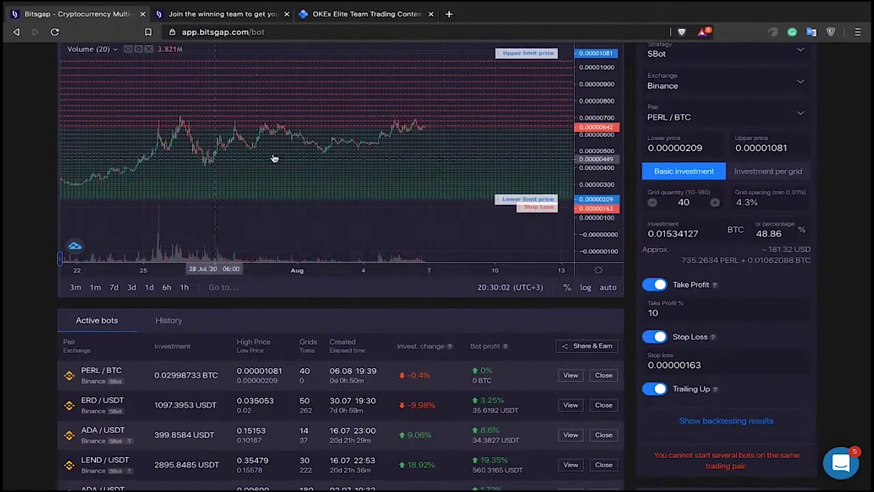
scroll(507, 88, "up", 1)
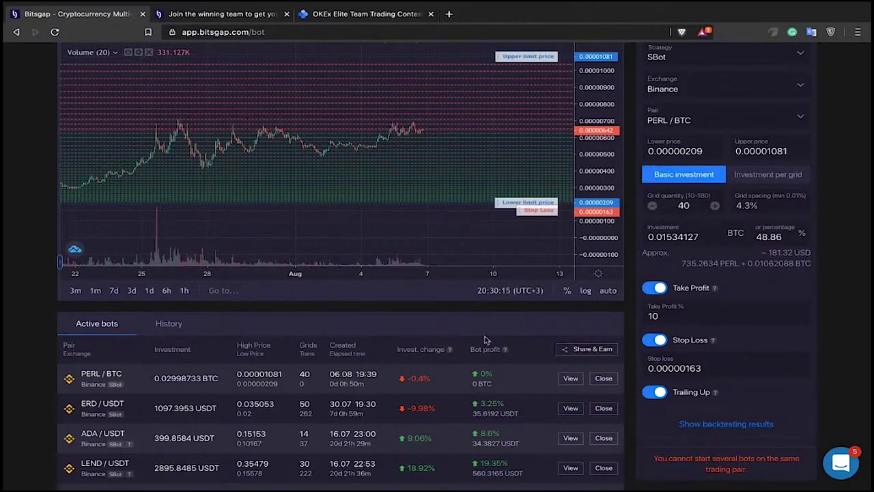
scroll(427, 345, "down", 1)
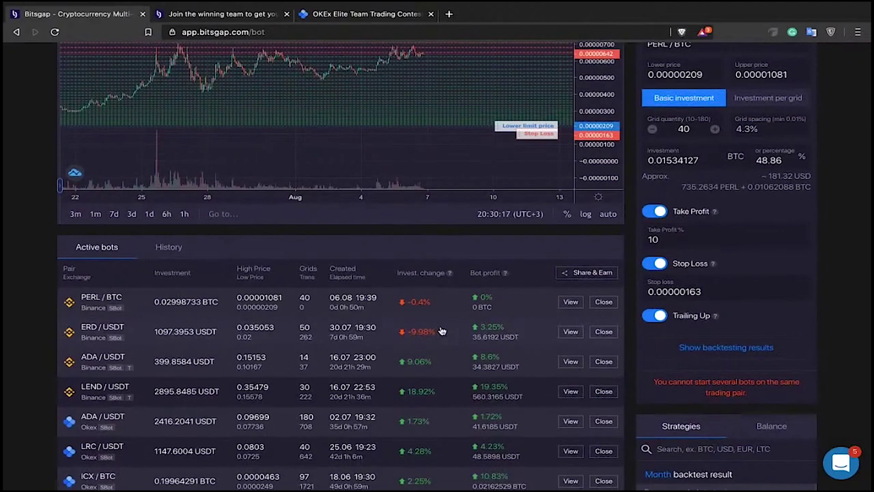
Turn off Trailing Up, Take Profit and Stop Loss in the new PERL/BTC bot setup.
left_click(657, 318)
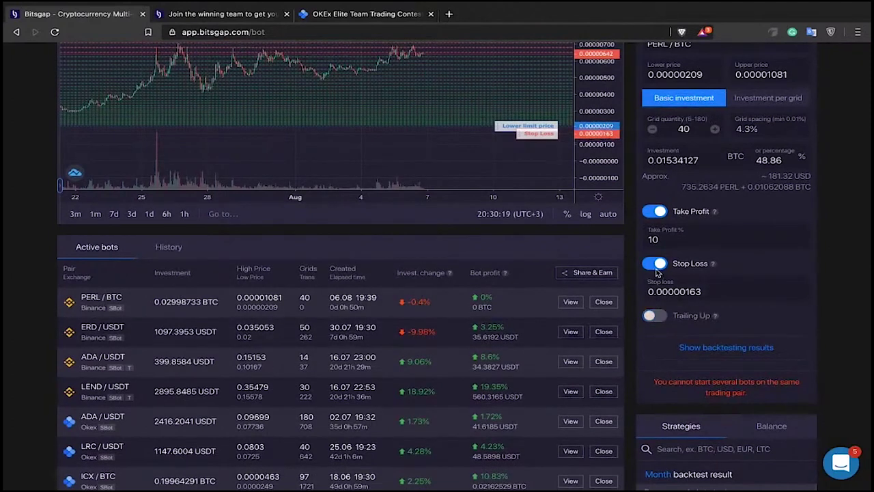
left_click(658, 212)
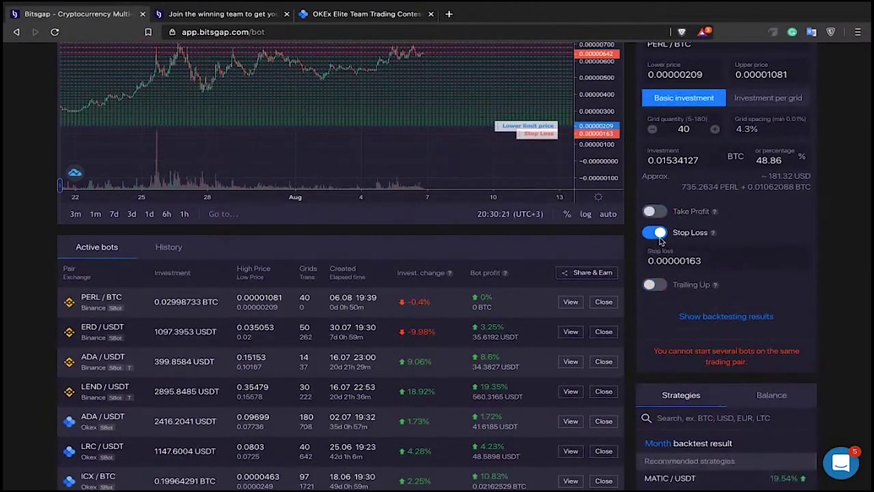
left_click(657, 233)
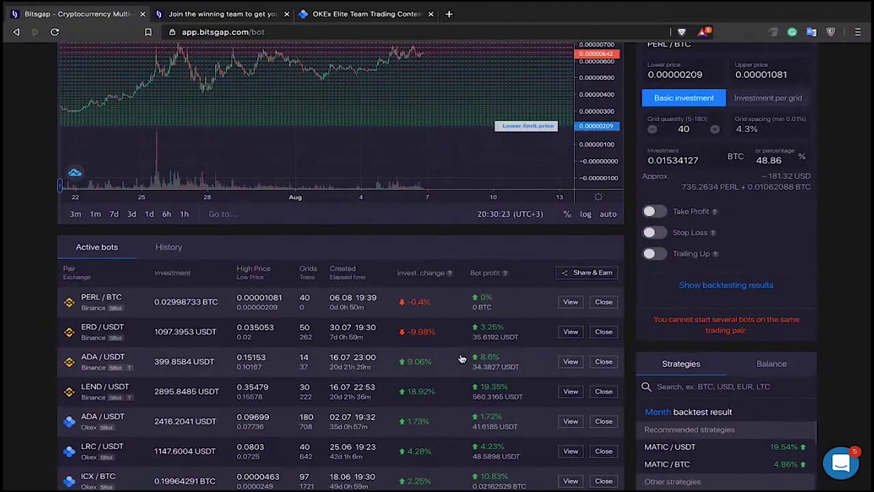
Try enabling Trailing Up, Stop Loss and Take Profit in the running PERL/BTC bot's details and discard the changes.
scroll(462, 359, "down", 1)
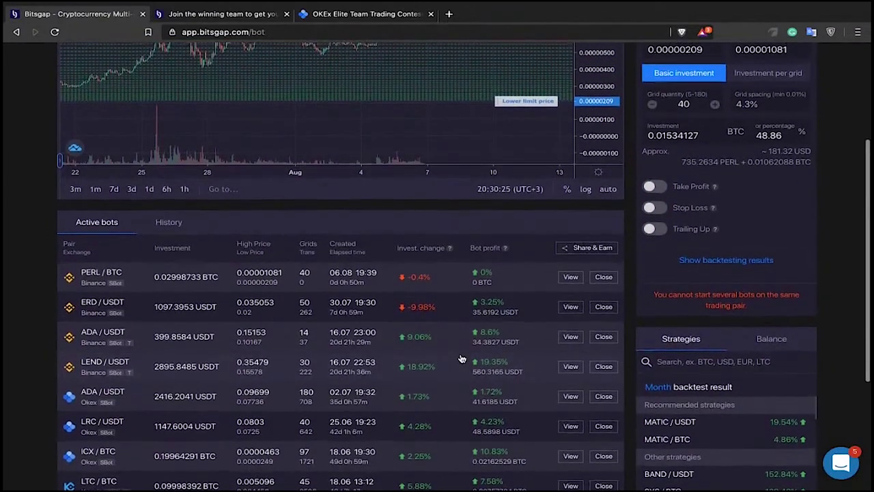
scroll(461, 360, "up", 1)
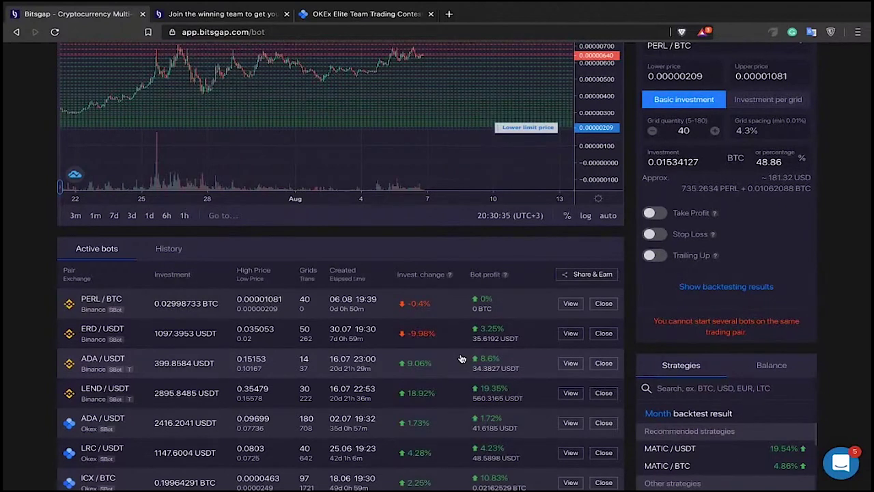
left_click(570, 303)
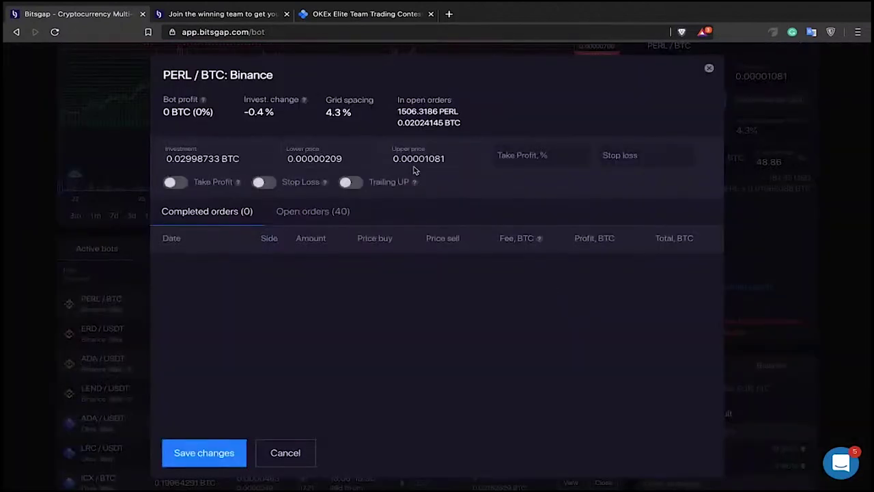
left_click(348, 184)
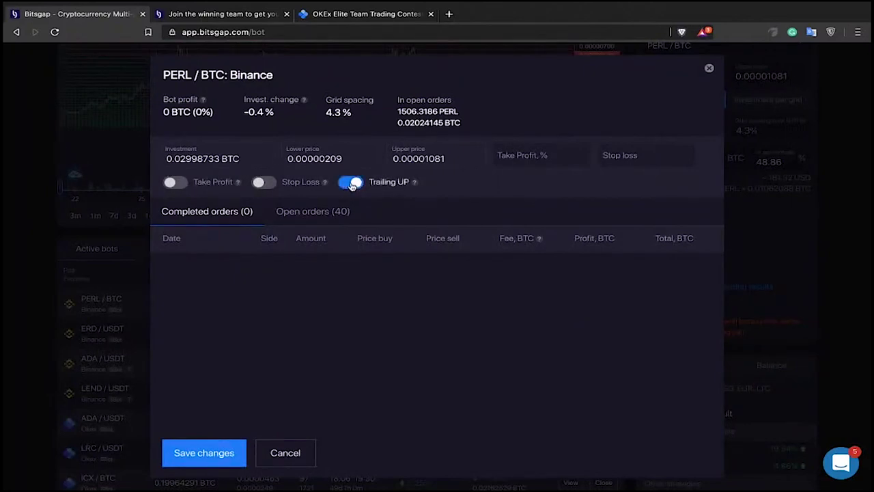
left_click(254, 186)
left_click(176, 185)
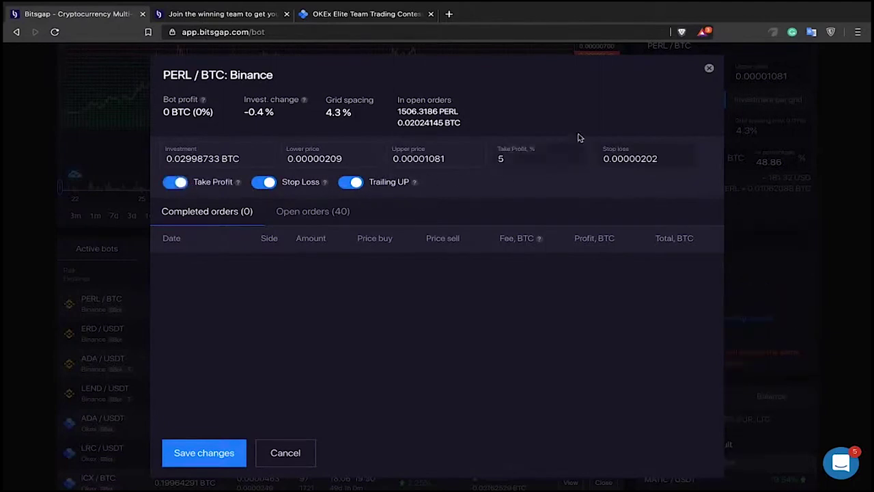
left_click(709, 69)
Check the demo account's balance breakdown and close it again.
scroll(444, 321, "up", 3)
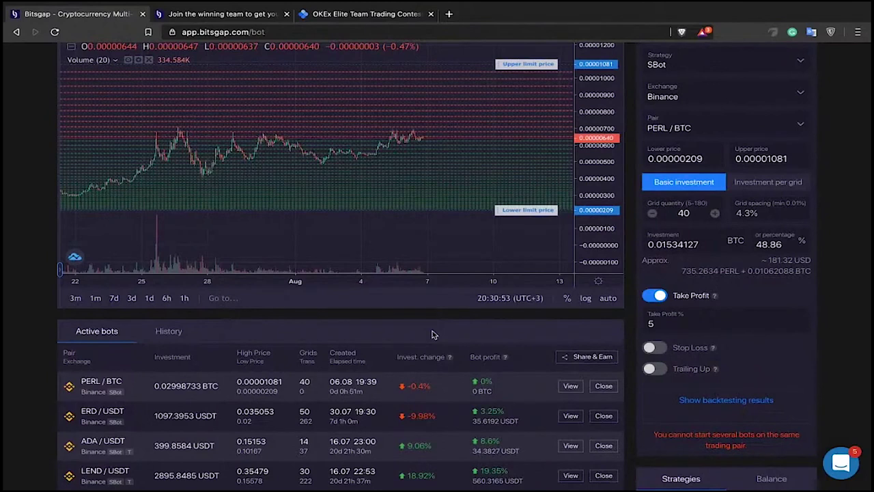
scroll(431, 335, "up", 2)
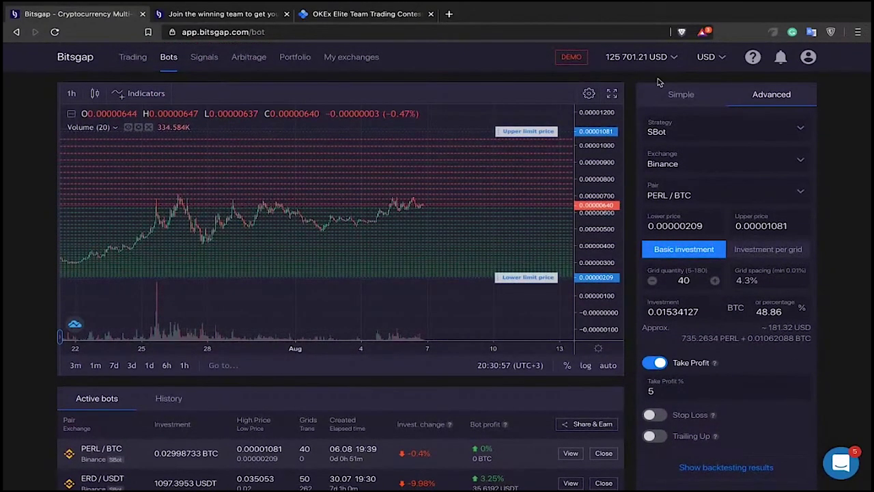
left_click(673, 60)
left_click(672, 60)
Compare investment change and bot profit across all active demo bots, and check the account's demo mode setting.
scroll(449, 403, "down", 2)
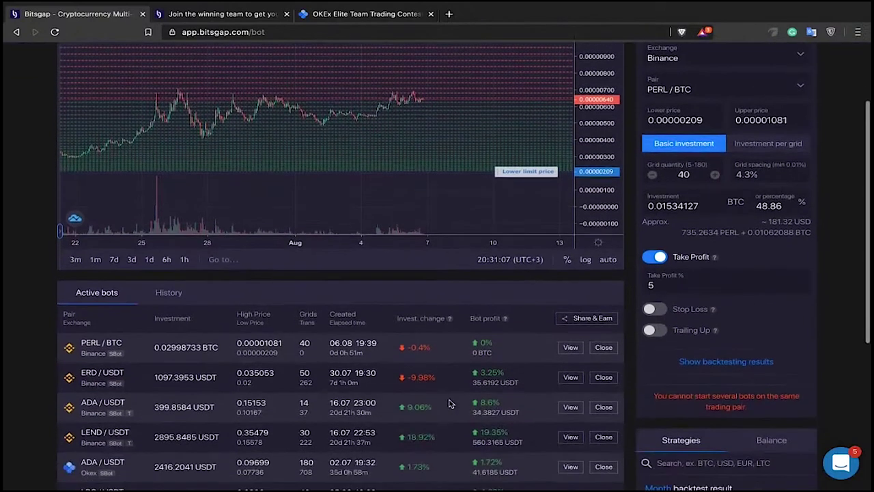
scroll(449, 402, "down", 5)
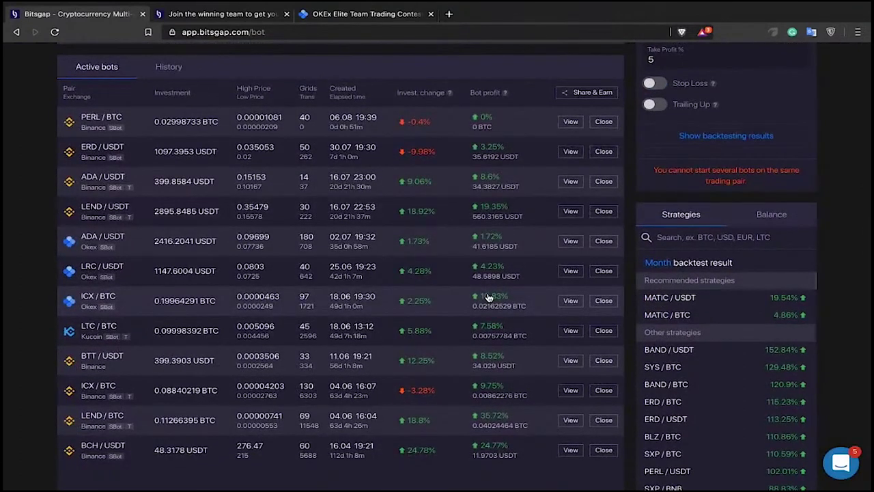
scroll(489, 297, "up", 3)
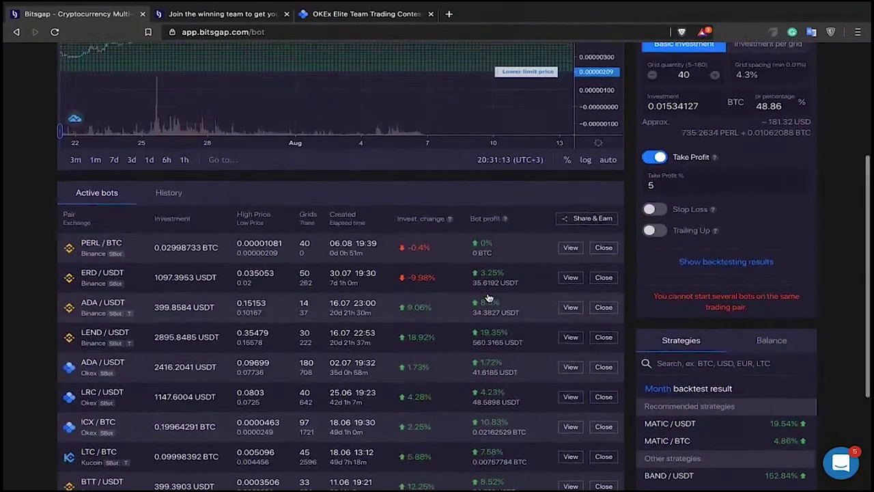
scroll(489, 297, "down", 3)
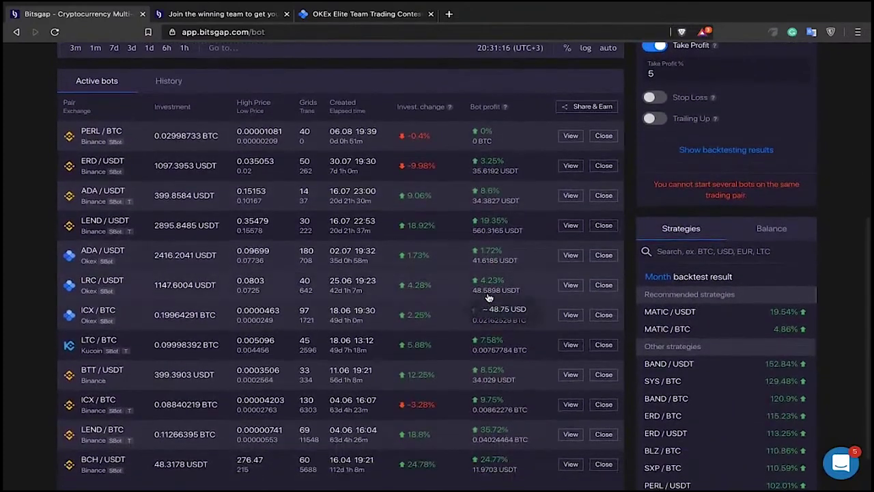
scroll(489, 297, "up", 2)
scroll(489, 297, "down", 2)
scroll(489, 297, "up", 5)
left_click(807, 57)
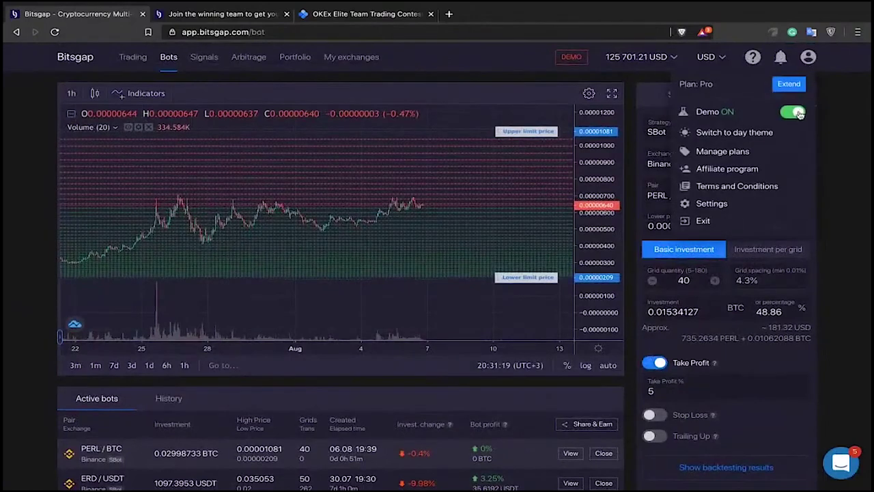
left_click(808, 60)
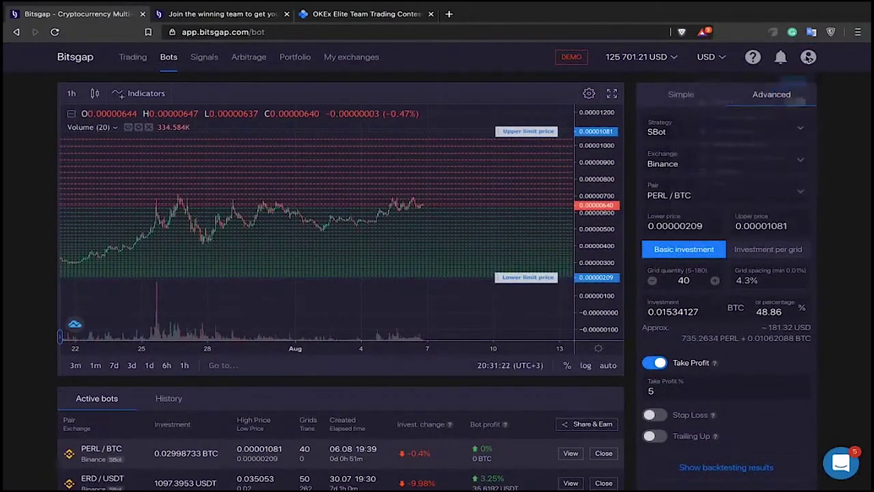
Check the grid quantities of the active ERD/USDT and Okex ADA/USDT bots, loading the Okex ADA/USDT bot into the chart.
scroll(260, 375, "down", 5)
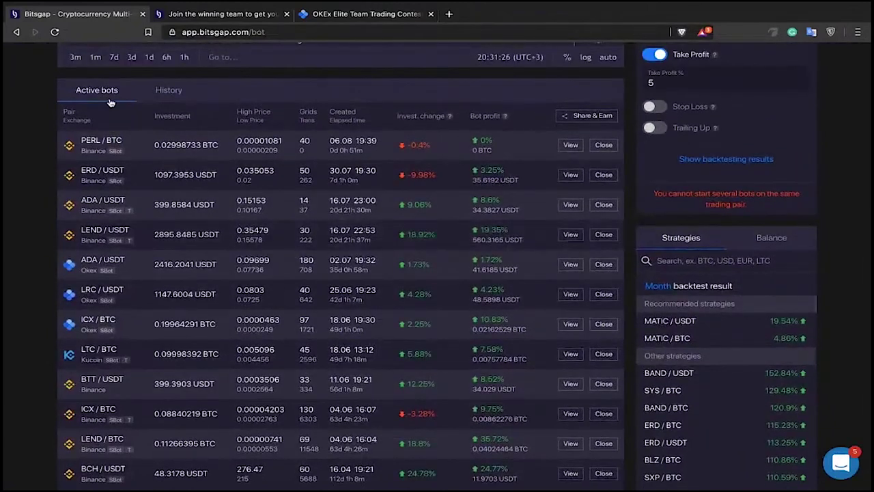
scroll(225, 193, "down", 1)
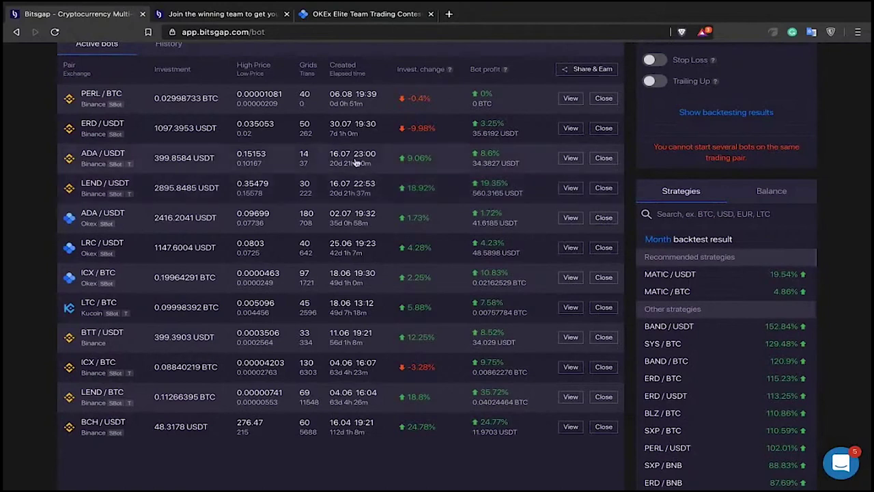
double_click(305, 125)
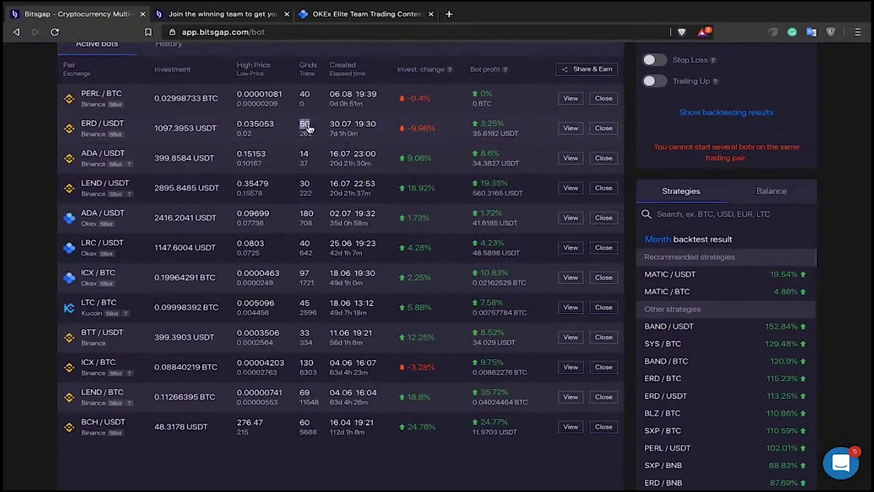
double_click(308, 216)
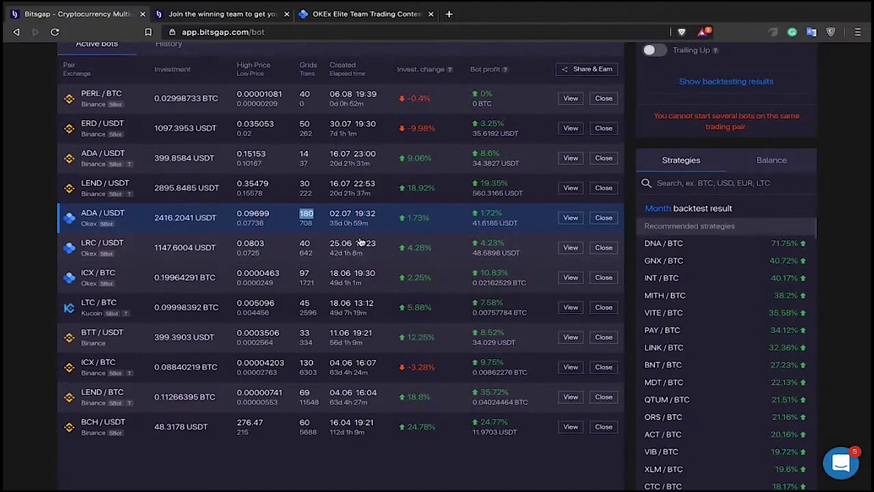
Examine the ADA/USDT price movement on Okex from mid-July to early August.
scroll(361, 242, "up", 3)
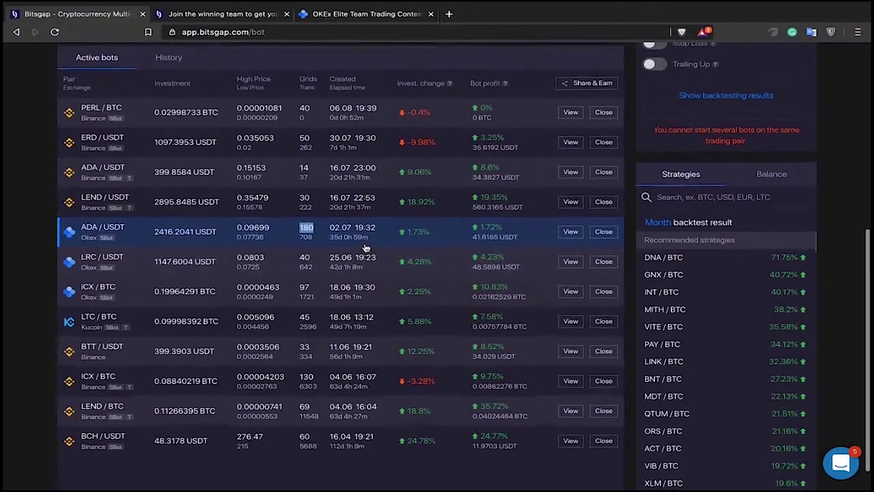
scroll(364, 247, "up", 3)
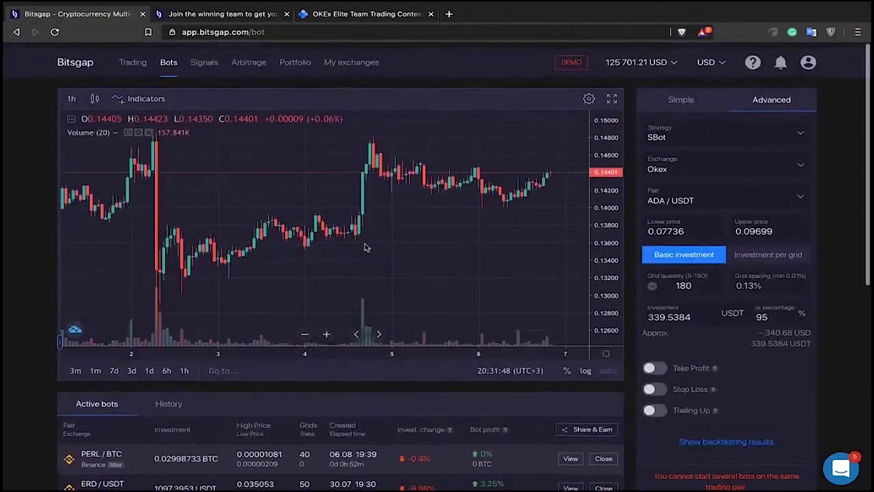
scroll(425, 205, "down", 2)
scroll(426, 205, "down", 3)
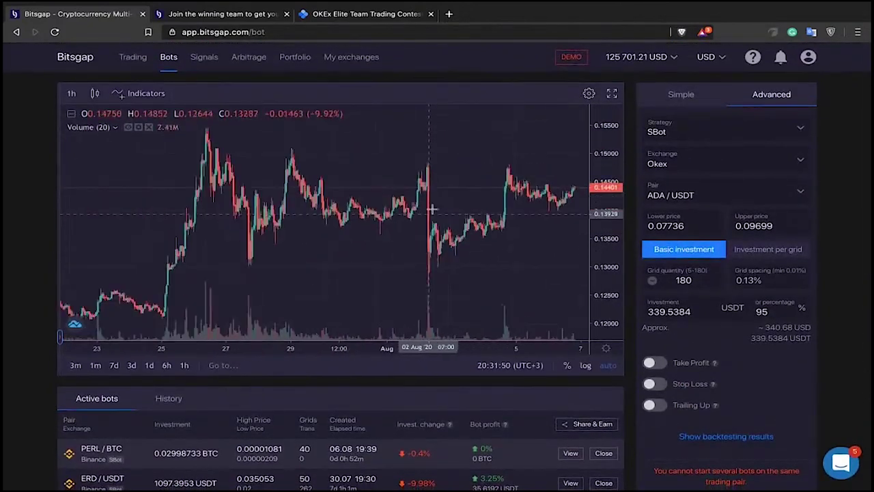
scroll(410, 148, "down", 2)
scroll(405, 148, "left", 4)
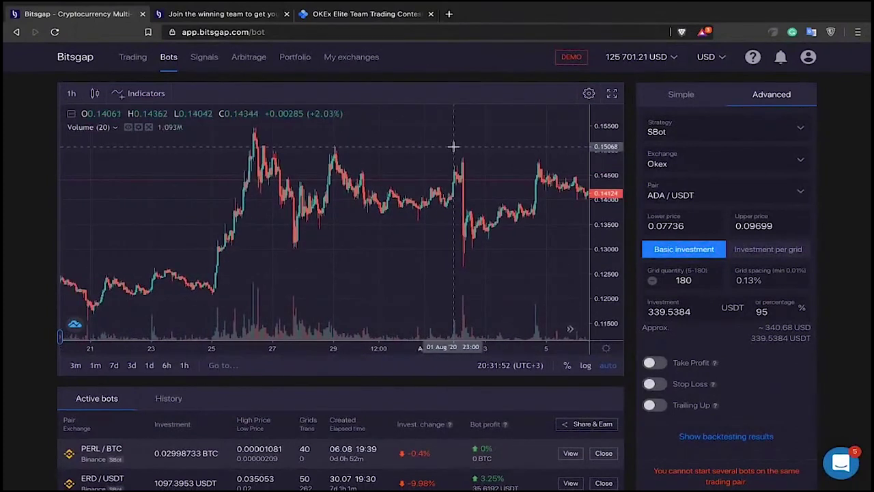
scroll(348, 145, "right", 5)
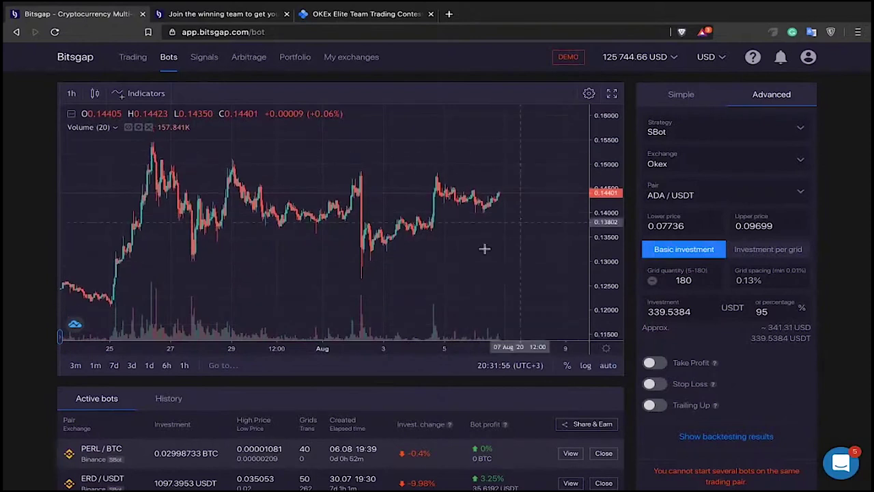
scroll(502, 234, "left", 5)
scroll(415, 267, "down", 3)
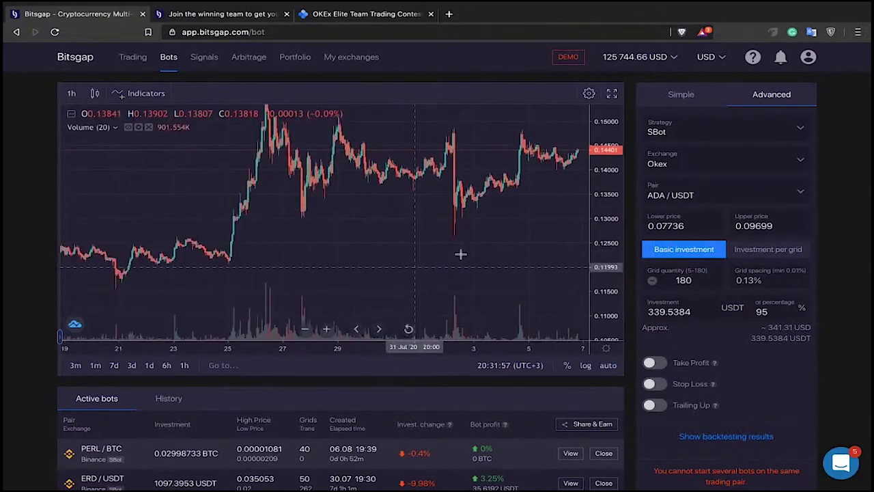
left_click_drag(367, 249, 311, 247)
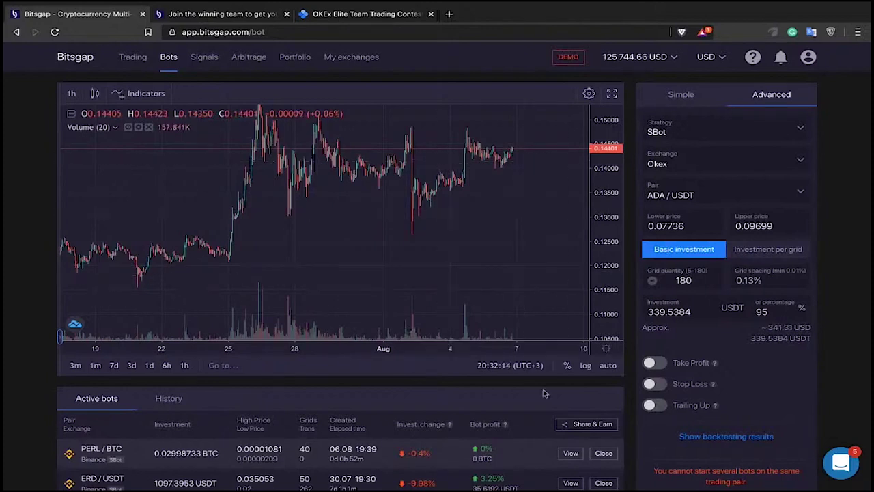
Review the active bots list and examine the ADA/USDT chart back to late June, including the bot's trades and grid levels.
scroll(497, 433, "down", 1)
scroll(497, 433, "down", 5)
scroll(493, 319, "up", 2)
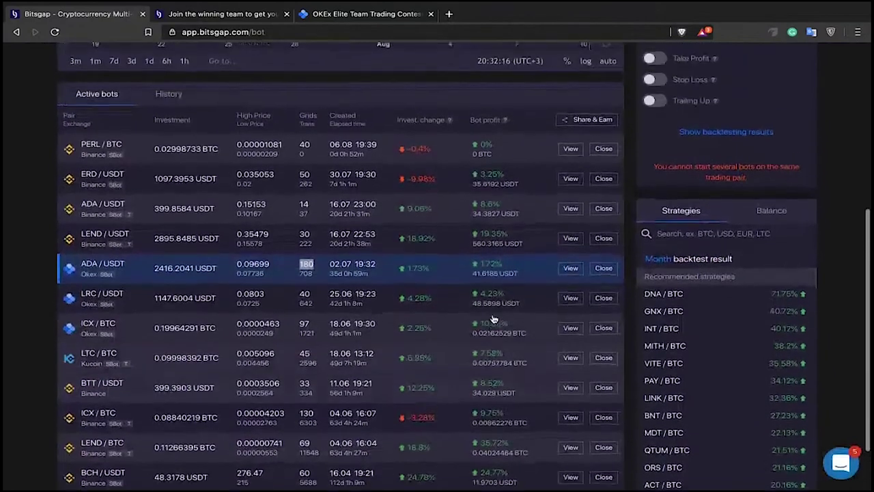
scroll(471, 166, "up", 4)
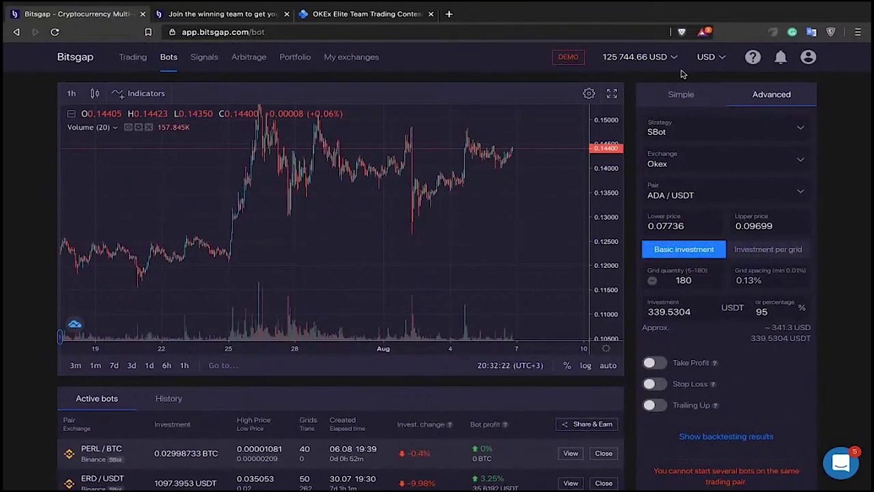
scroll(629, 123, "down", 1)
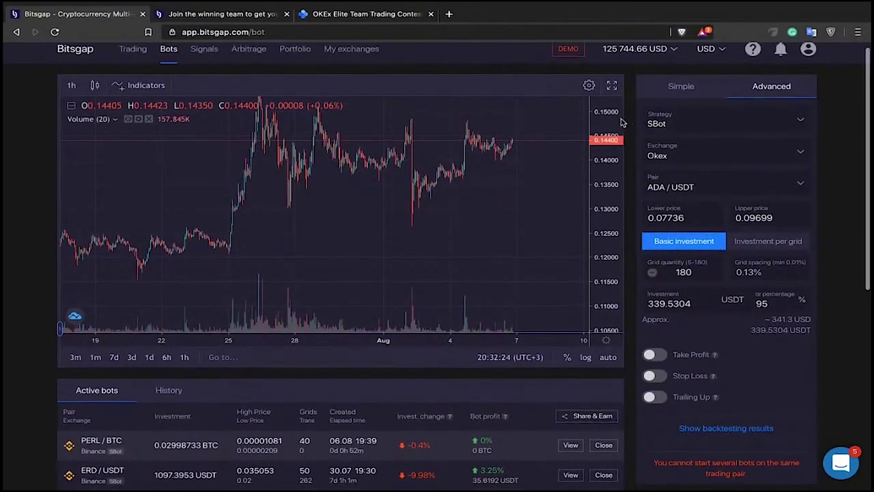
scroll(622, 120, "down", 5)
scroll(628, 120, "up", 6)
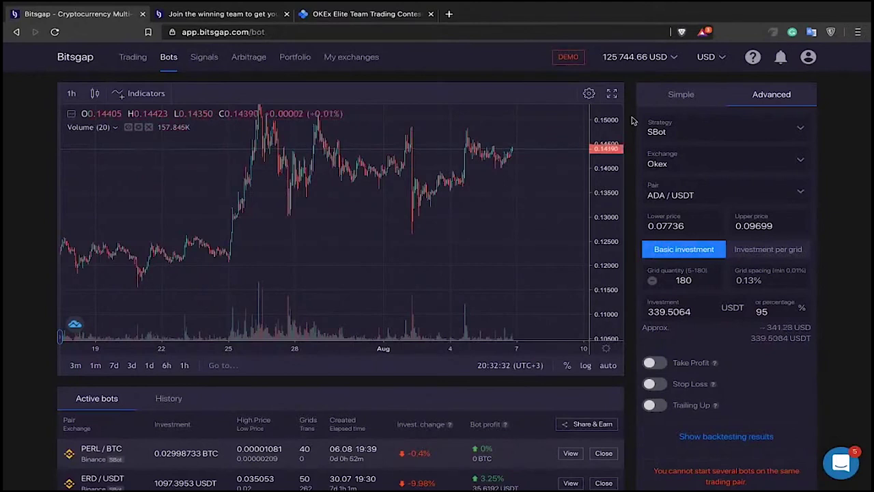
scroll(521, 213, "down", 5)
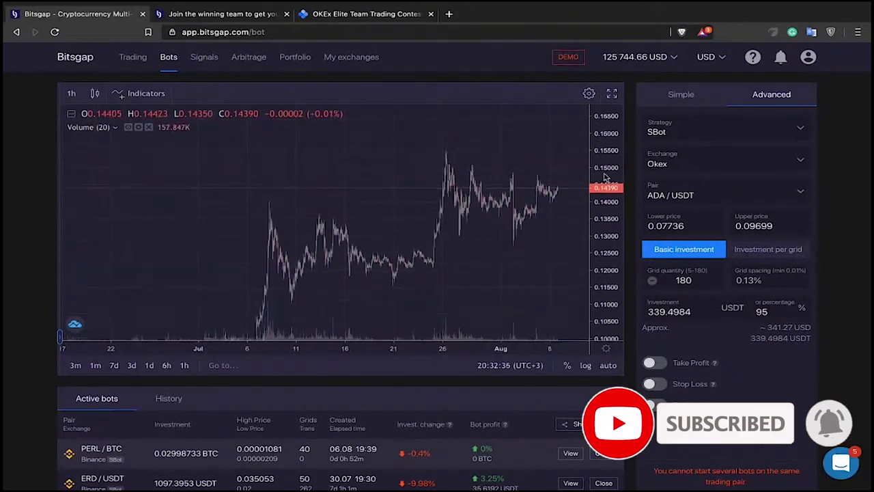
left_click_drag(526, 151, 477, 129)
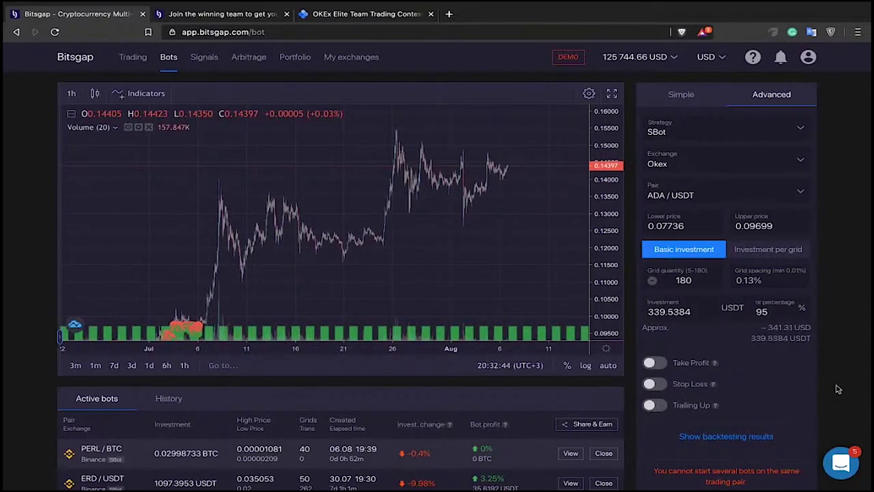
View the support chat's conversations and help article options, and close it again.
left_click(842, 464)
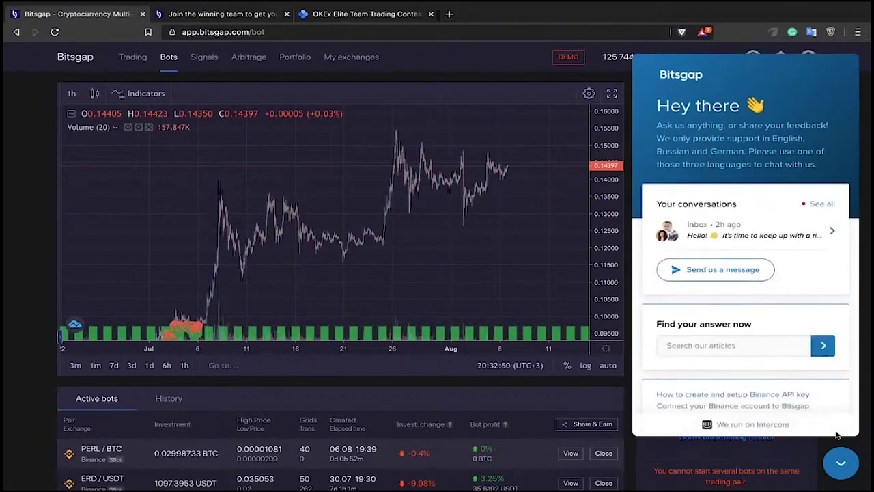
left_click(843, 466)
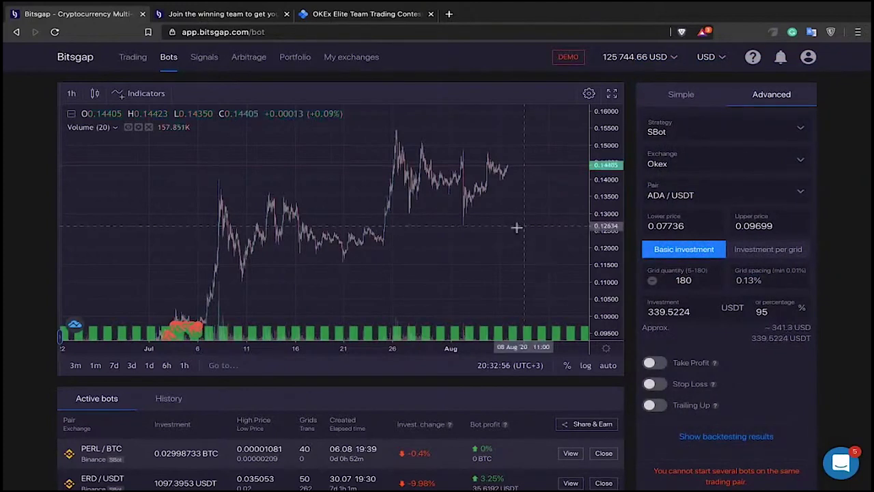
left_click_drag(519, 226, 444, 226)
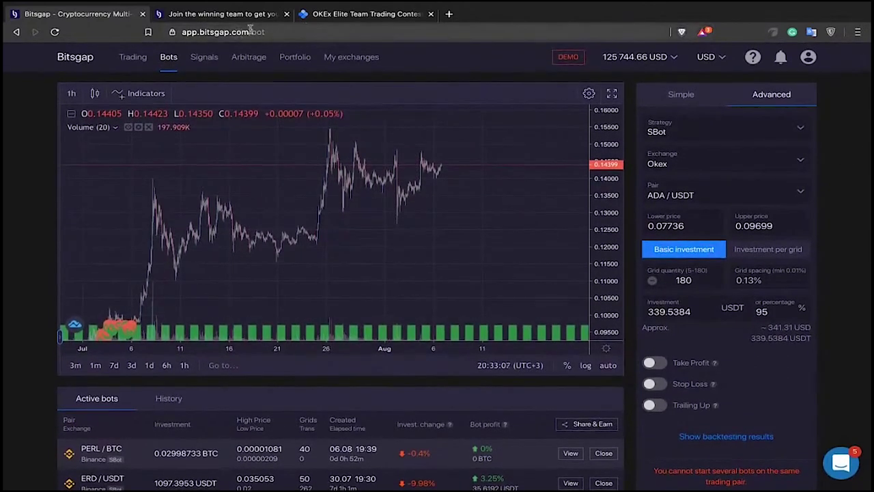
View the OKEx Elite Team Trading Contest page, return to Bitsgap and check the balance breakdown by exchange.
left_click(334, 16)
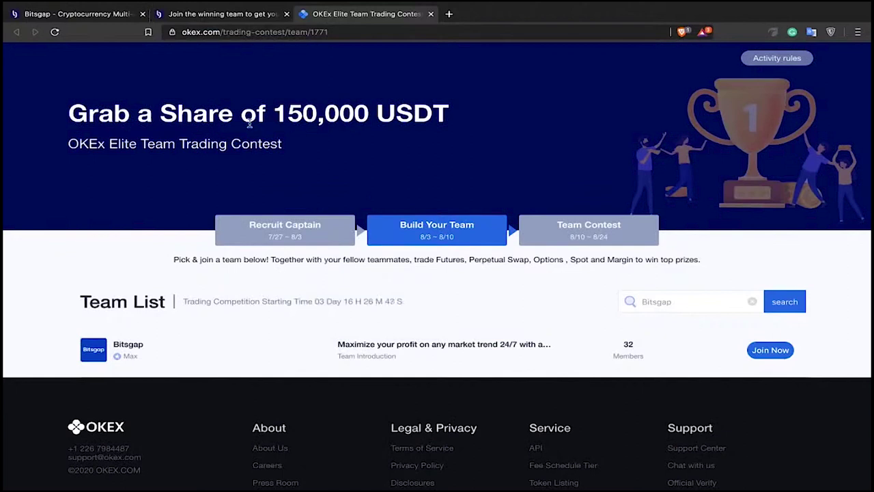
left_click(67, 18)
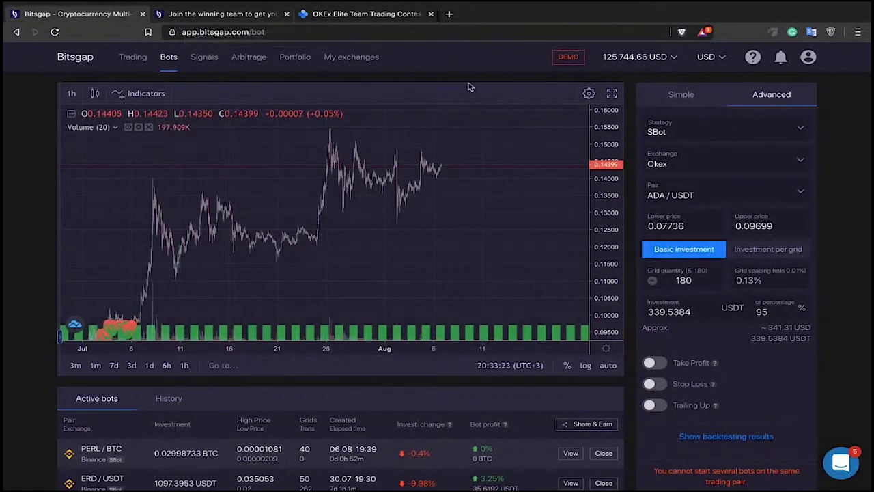
left_click(658, 59)
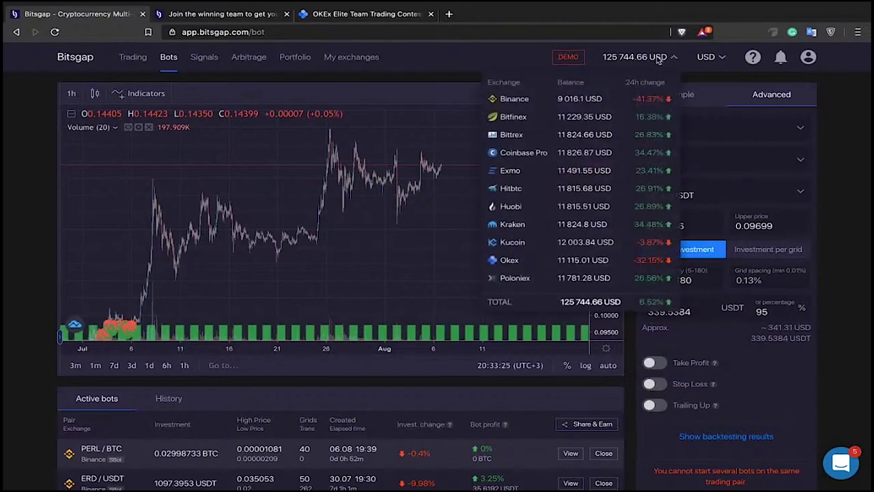
left_click(658, 59)
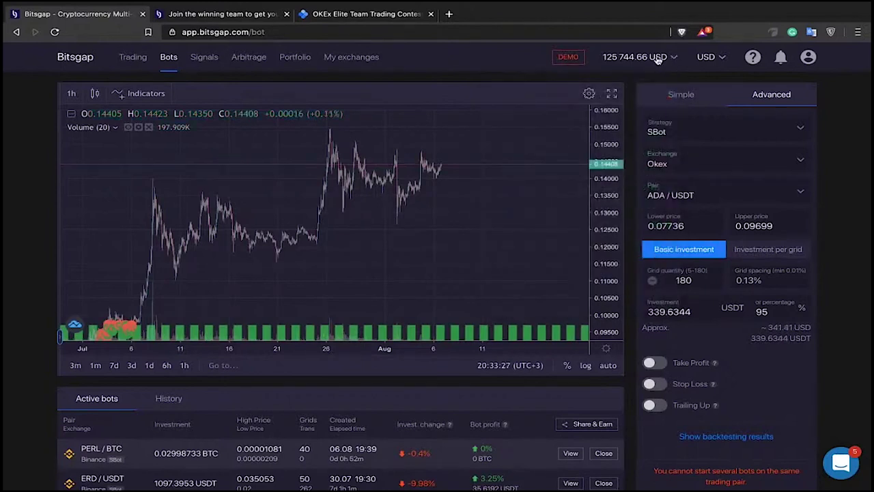